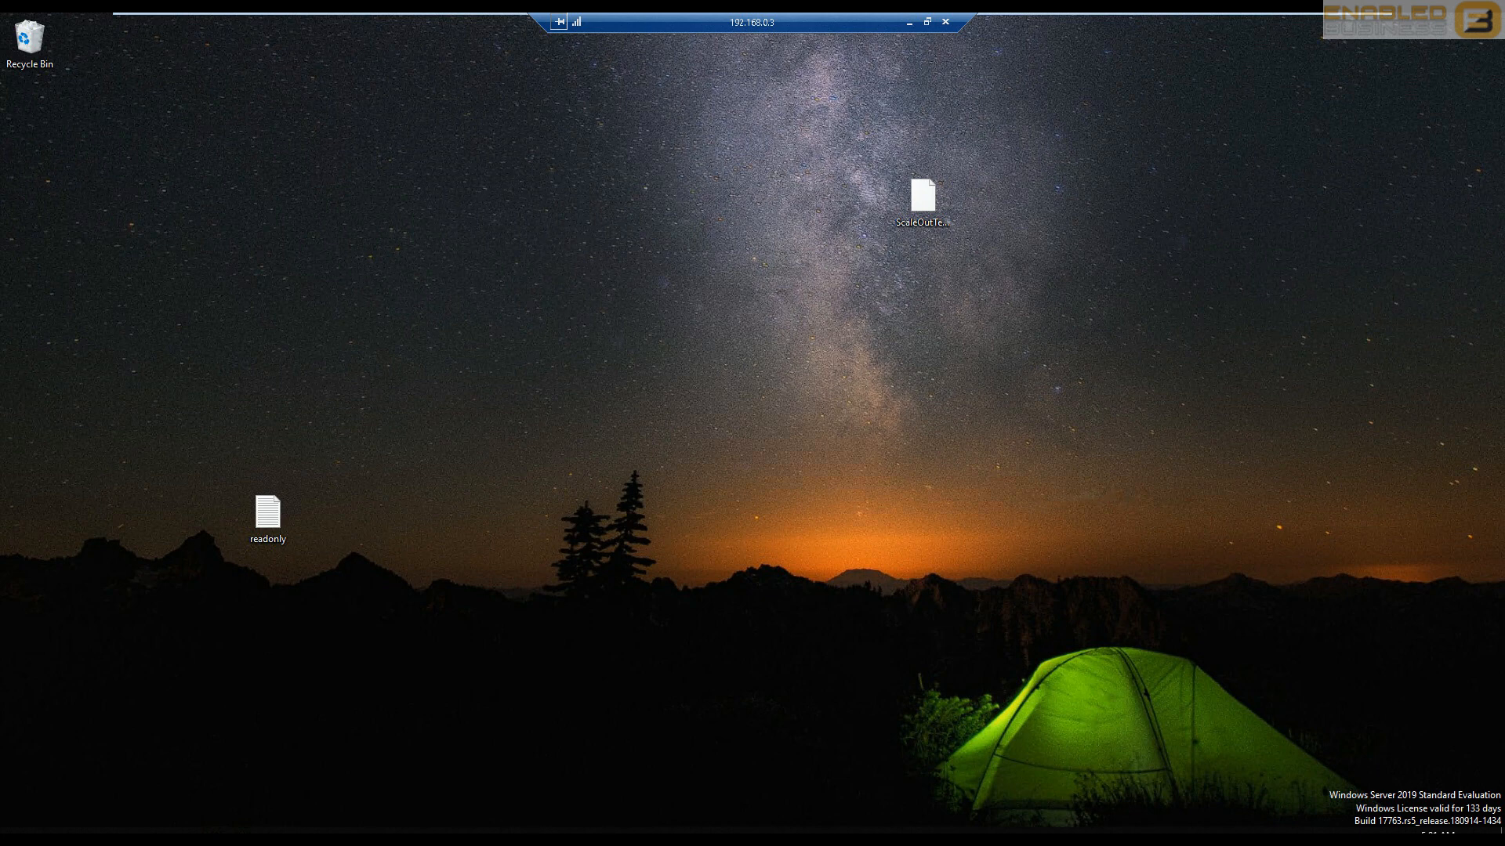
# - Switch to SQL Server Management Studio and collapse the TestAlwaysON and WideWorldImporters databases under the SQL1 server
pyautogui.click(211, 832)
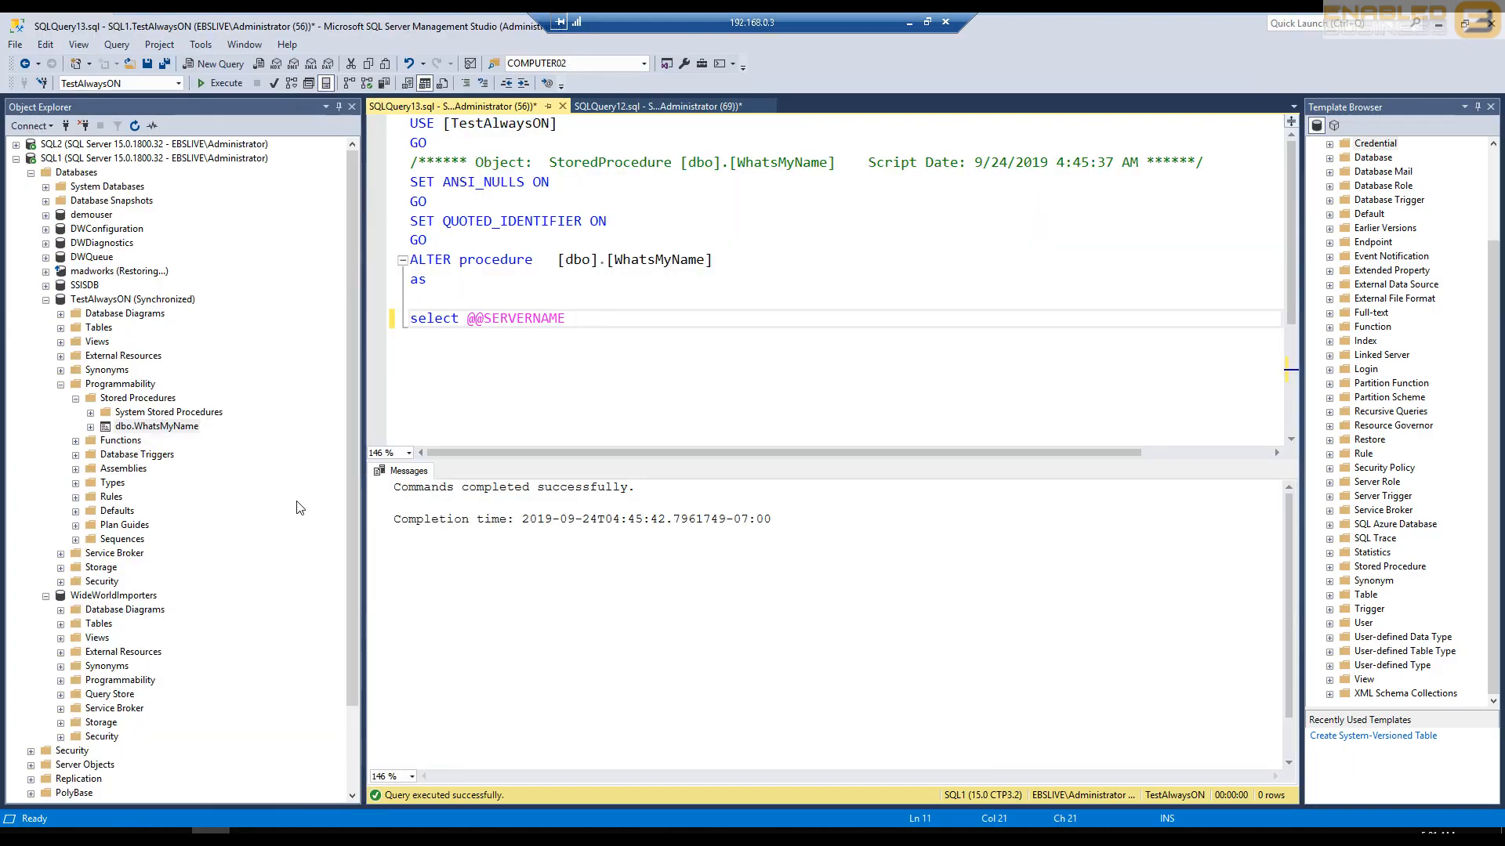
pyautogui.click(26, 159)
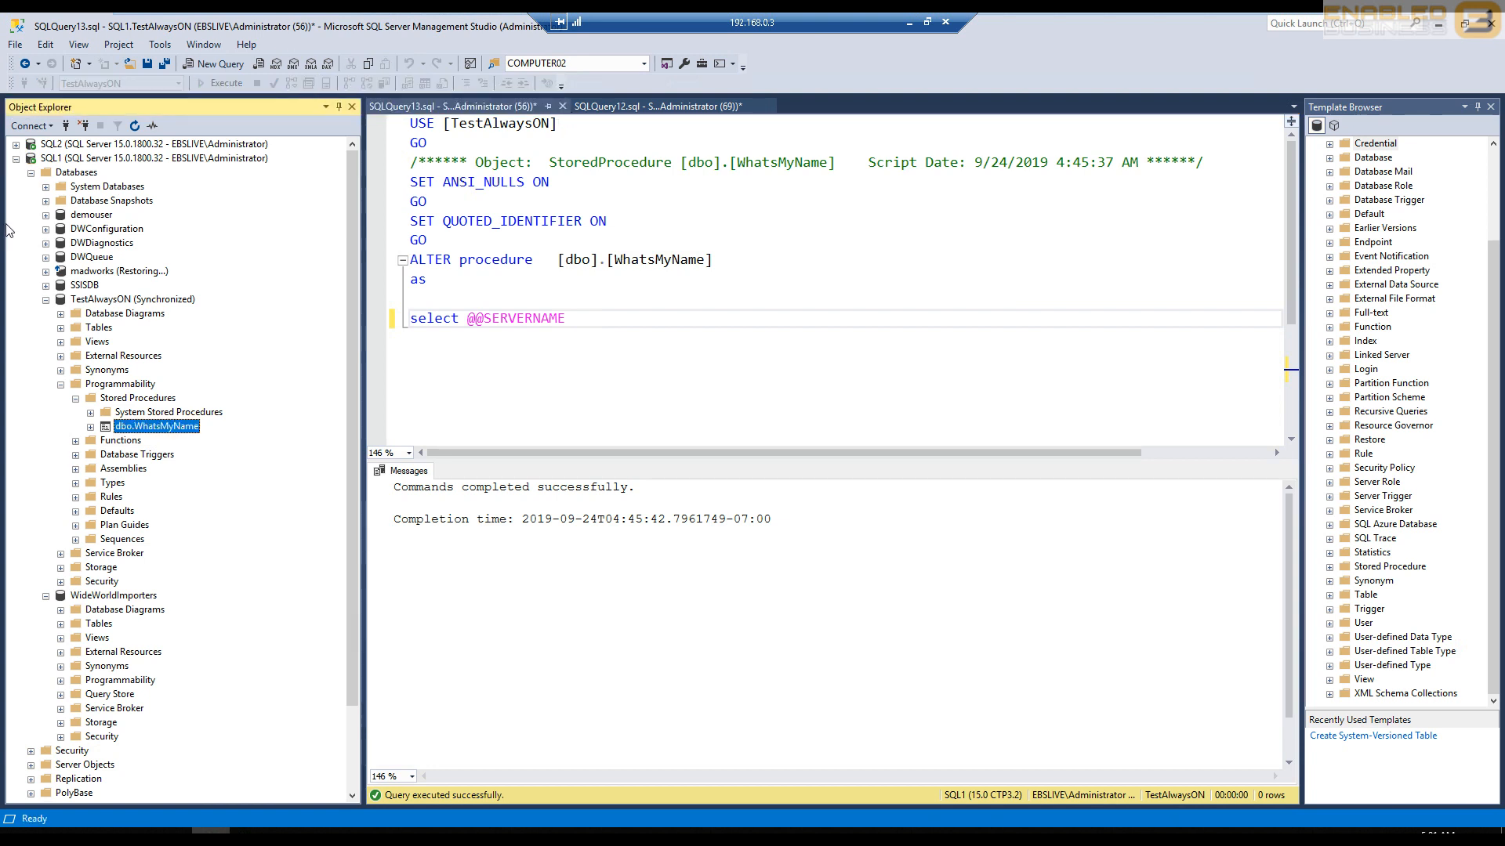
pyautogui.click(49, 159)
pyautogui.click(16, 159)
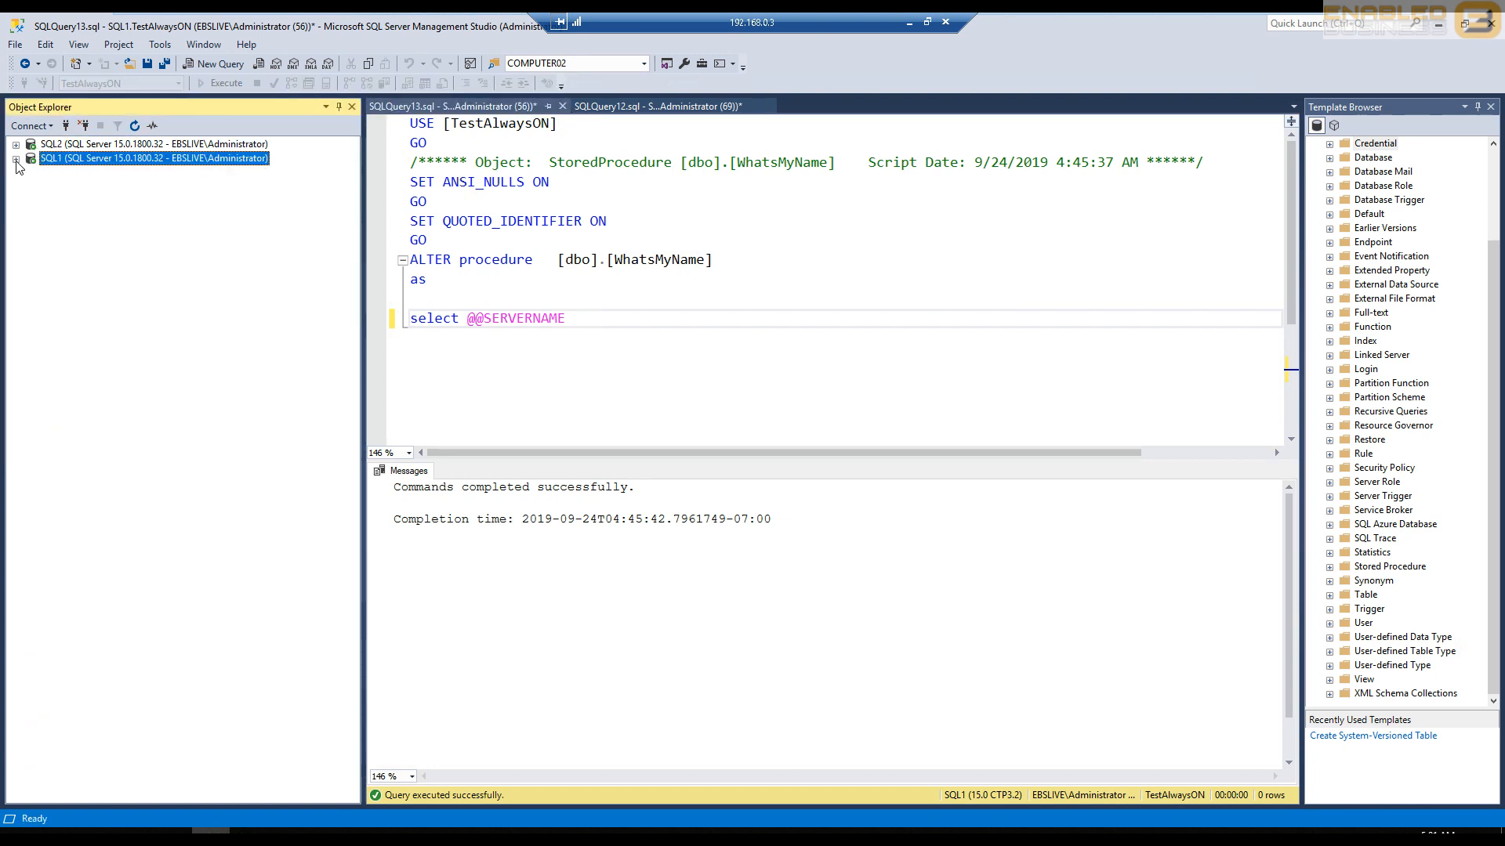
pyautogui.click(16, 159)
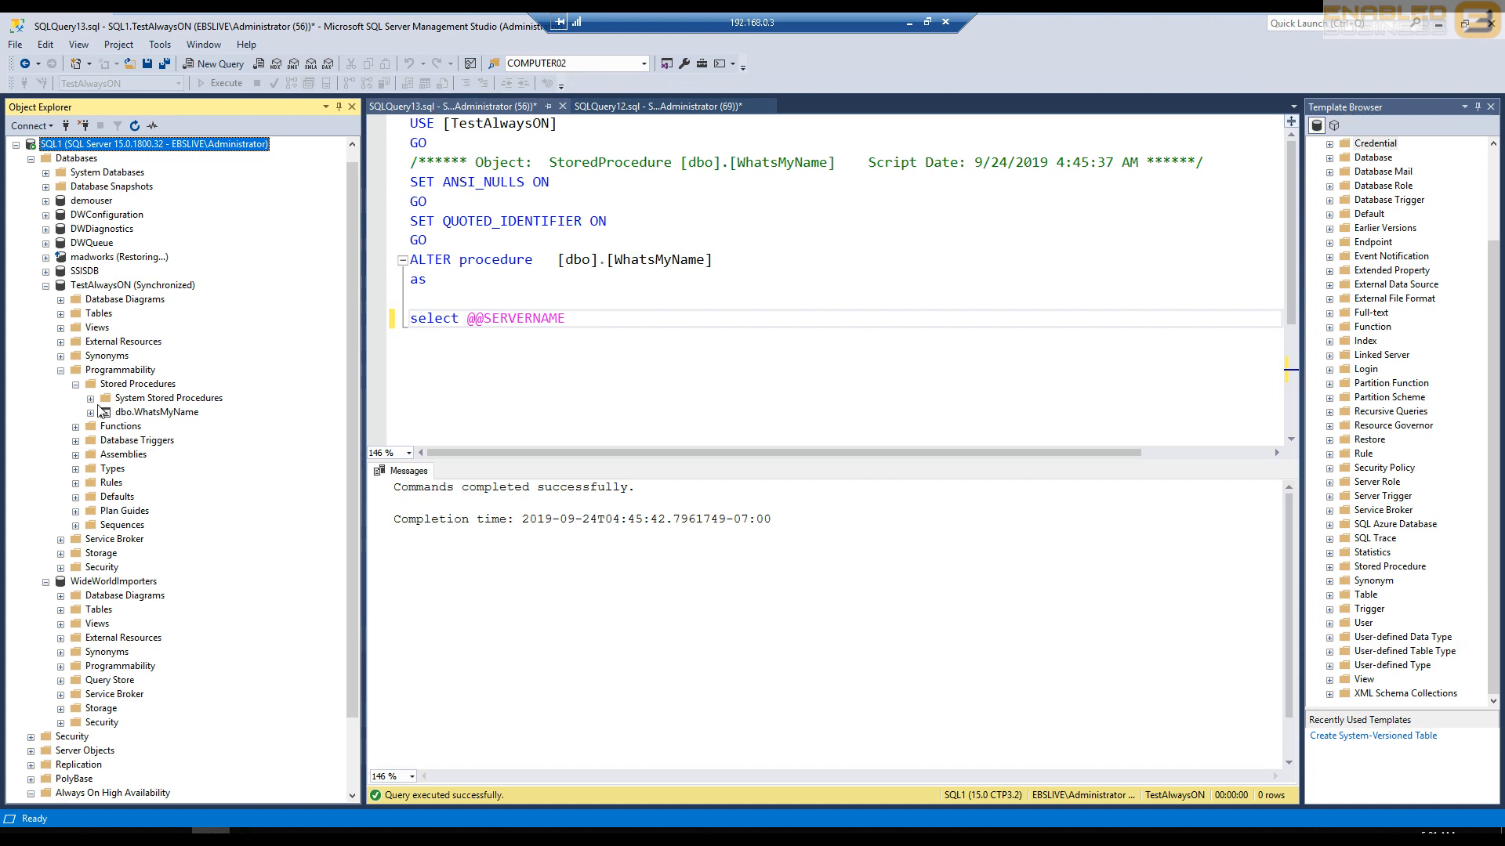
pyautogui.click(56, 287)
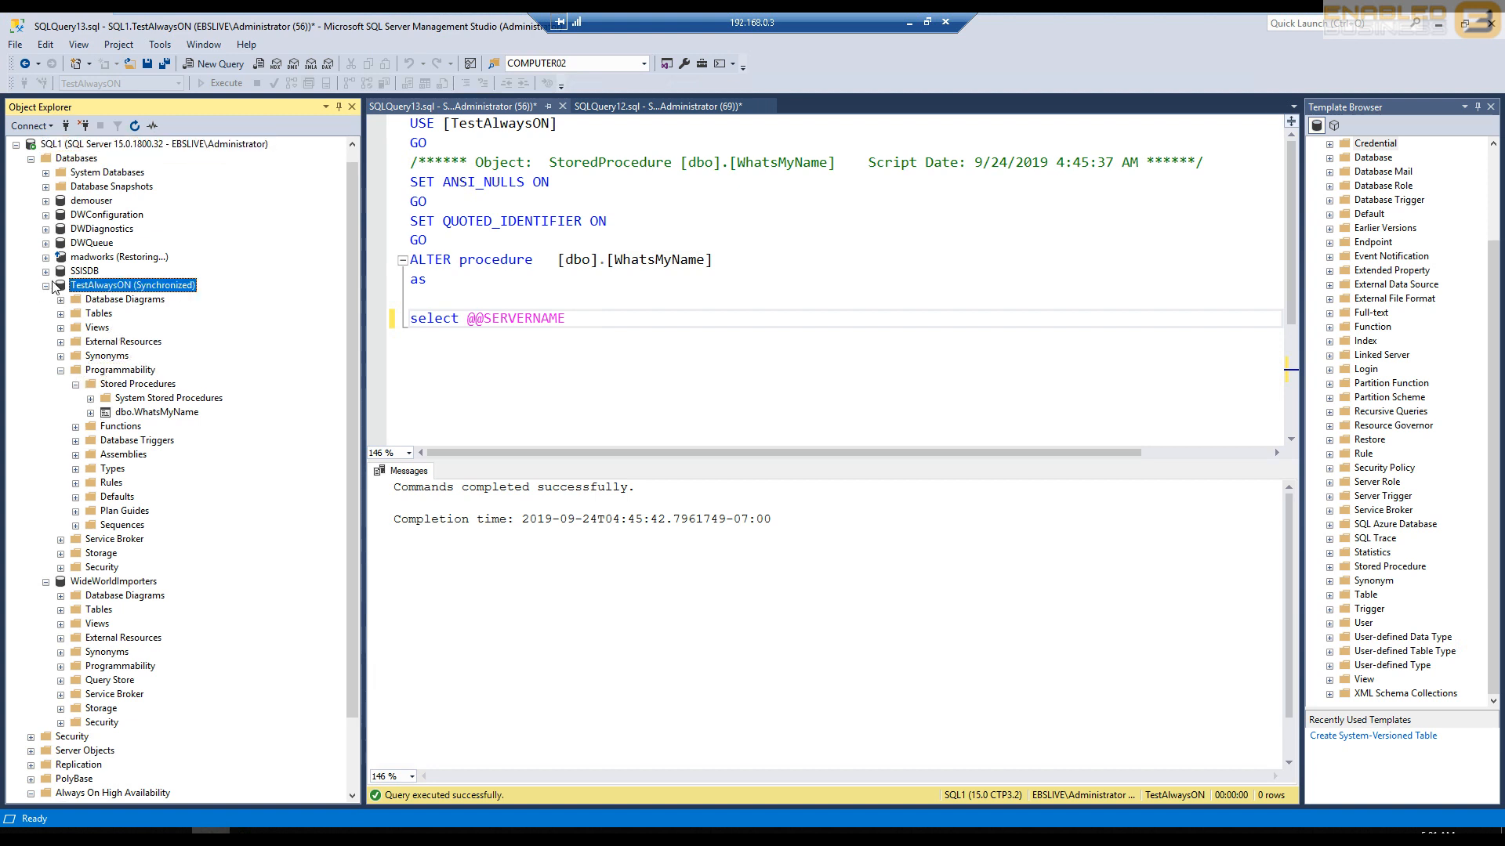
pyautogui.click(46, 286)
pyautogui.click(45, 313)
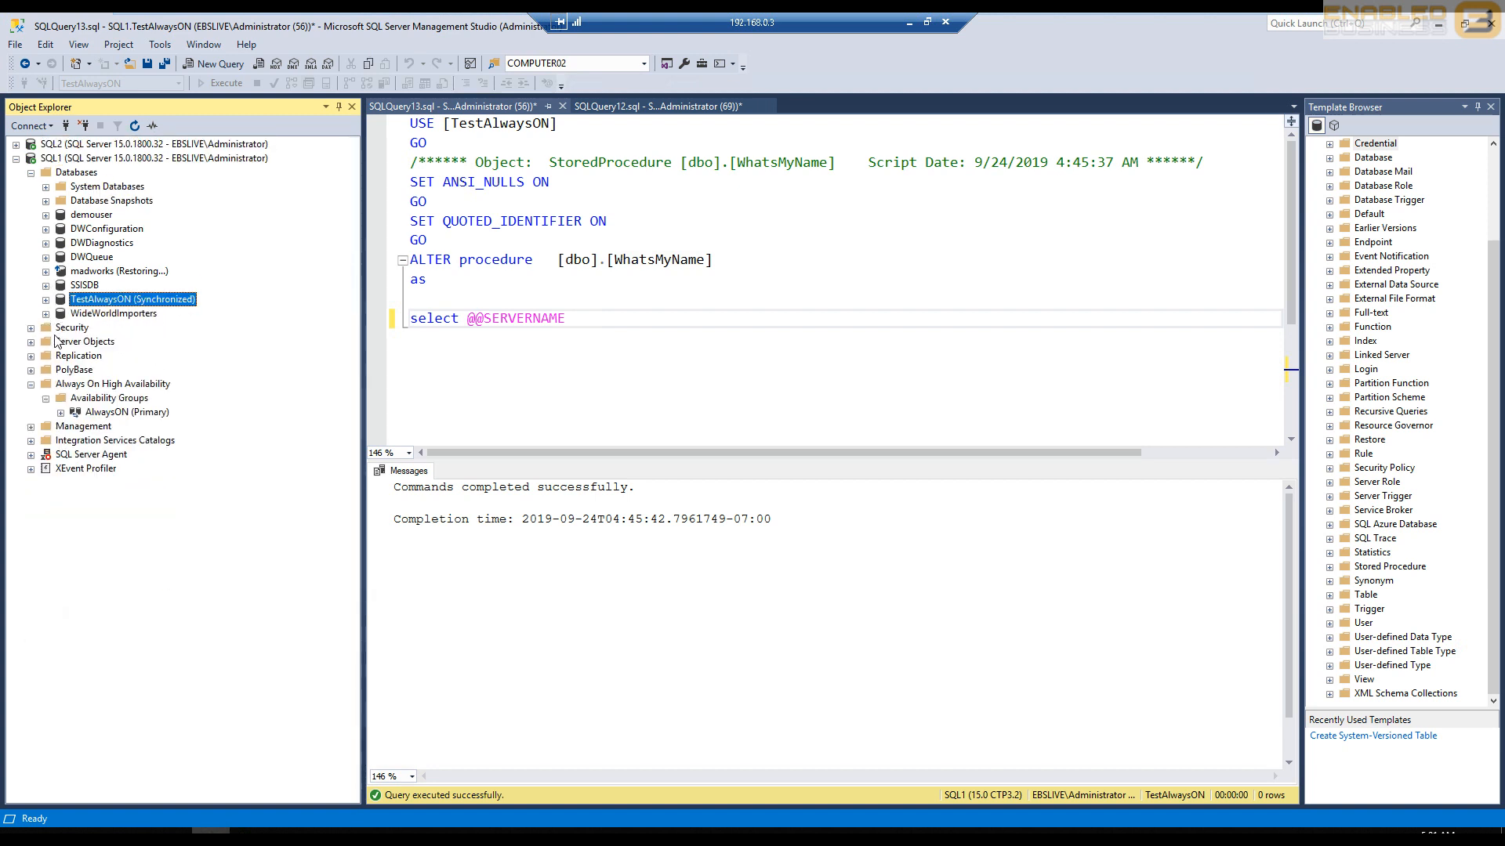
# - Refresh the AlwaysON availability group on SQL1 and expand it
pyautogui.rightClick(88, 413)
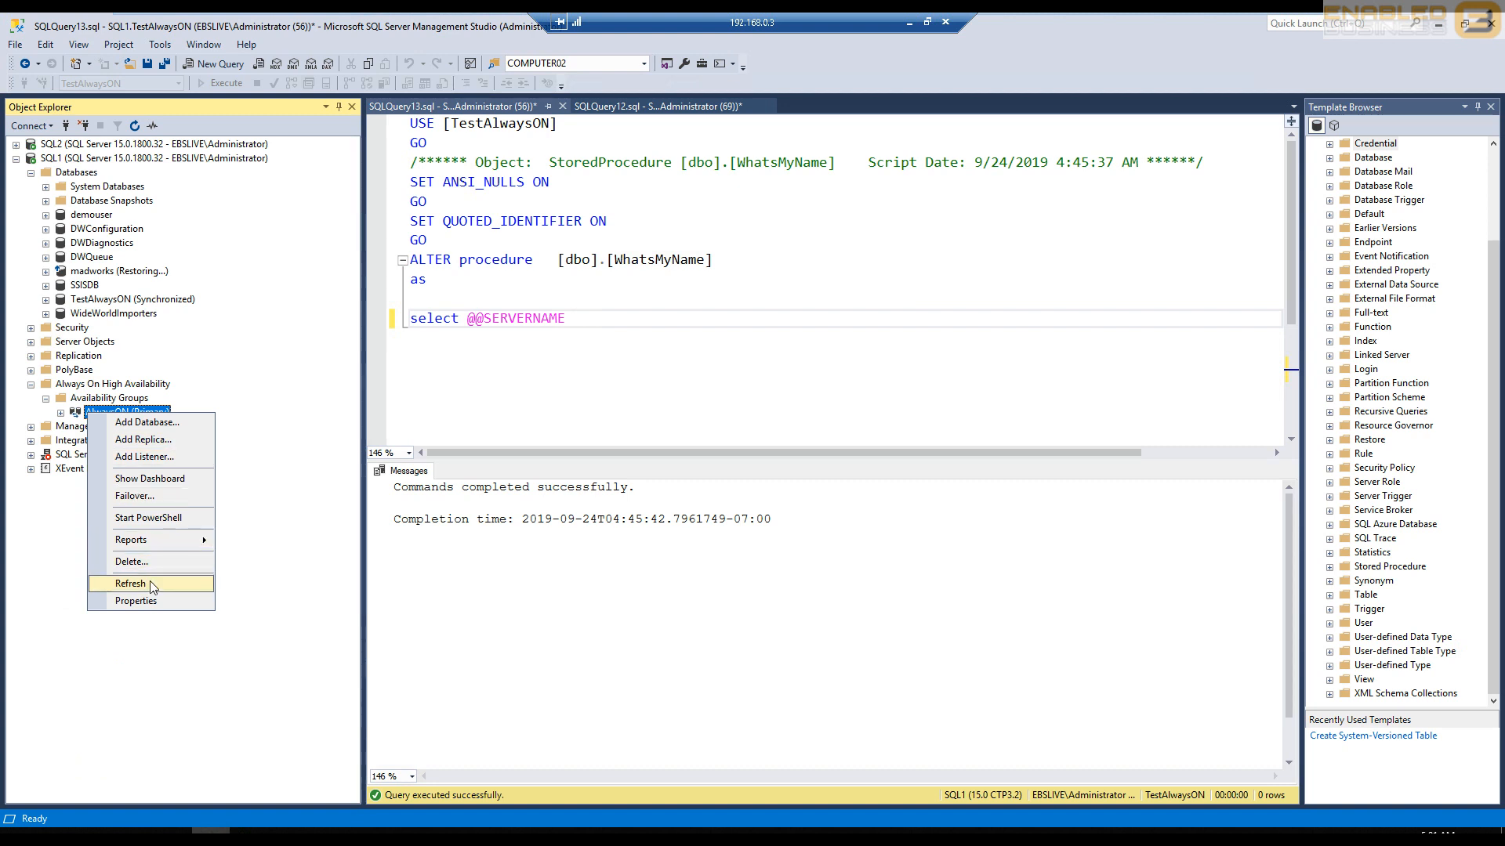
pyautogui.click(153, 584)
pyautogui.click(61, 413)
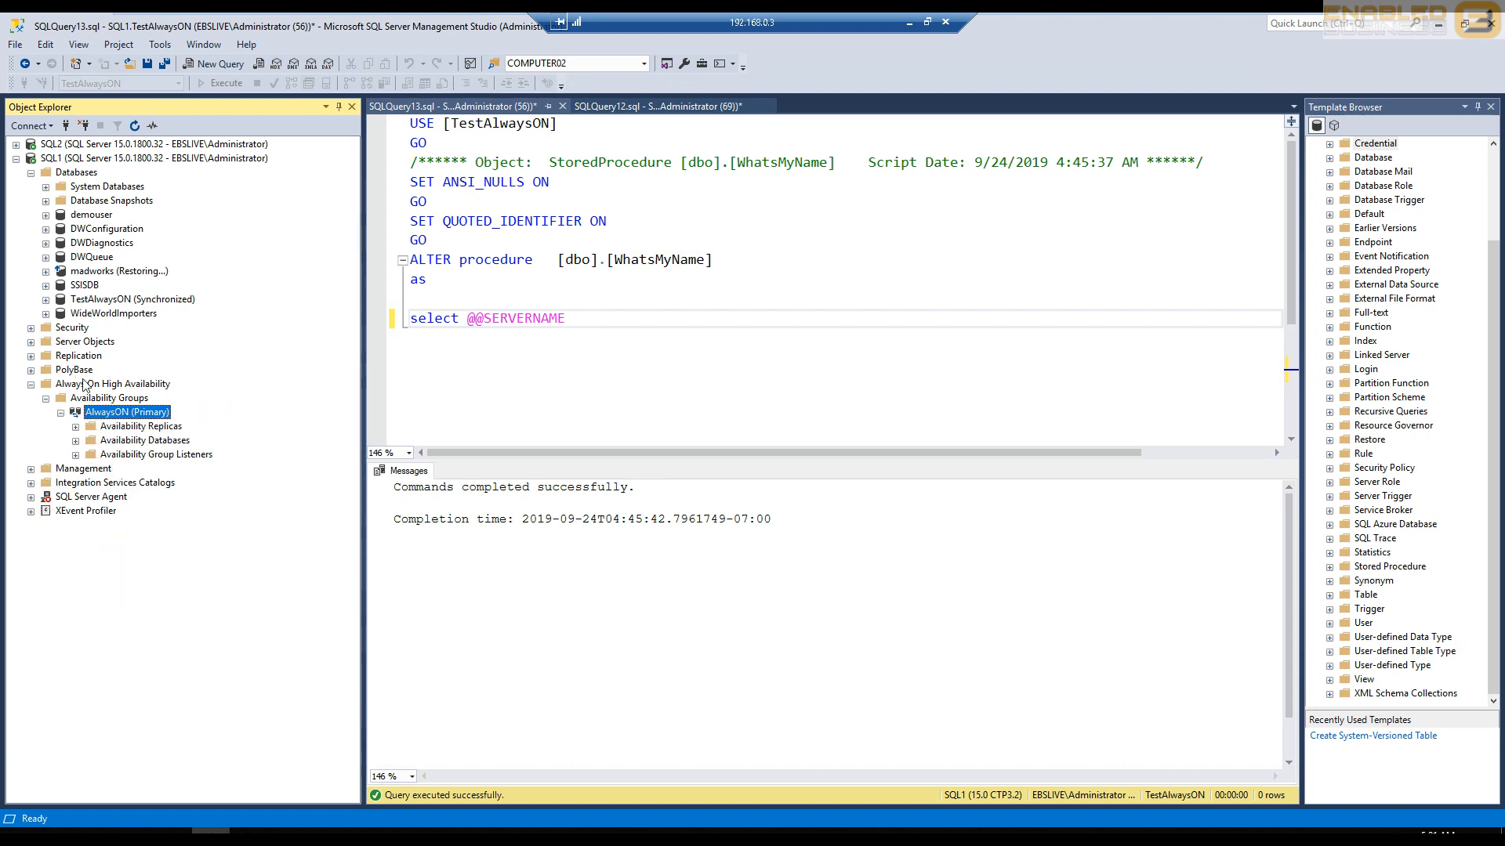
pyautogui.click(58, 161)
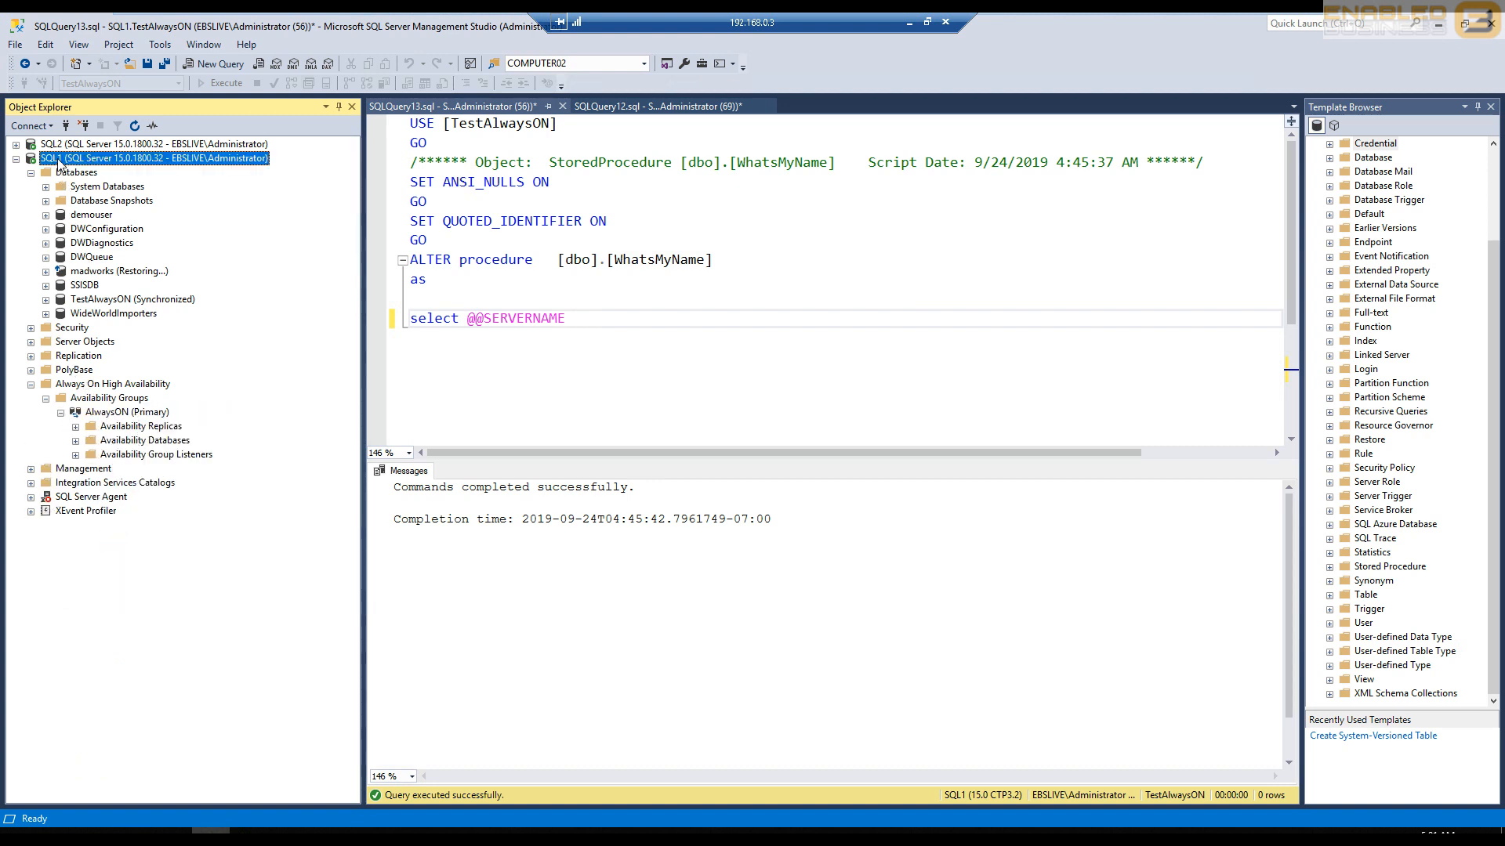
pyautogui.click(94, 298)
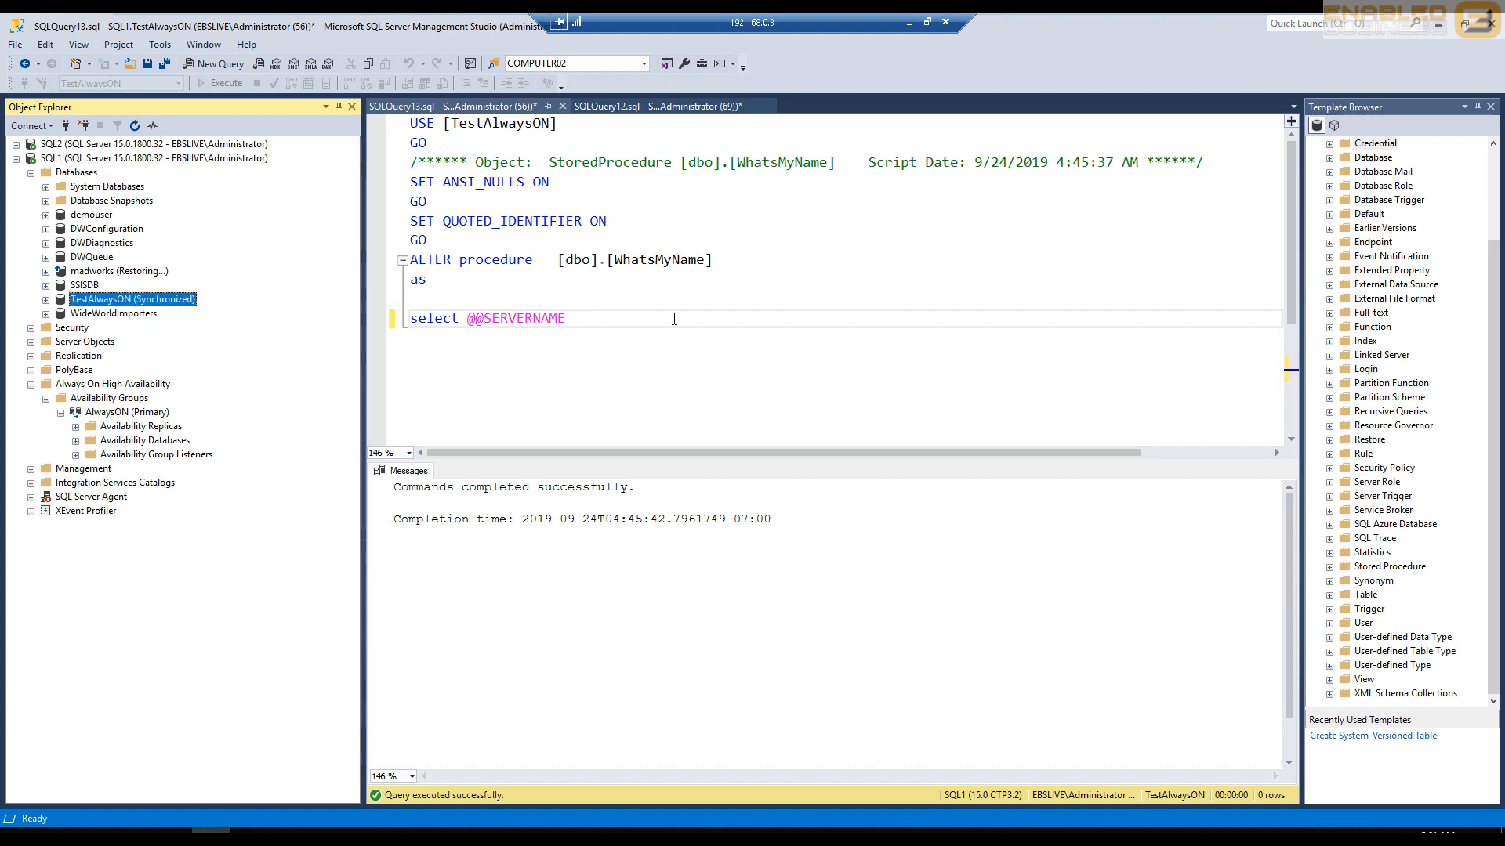
pyautogui.moveTo(616, 252); pyautogui.dragTo(735, 360)
pyautogui.press('F5')
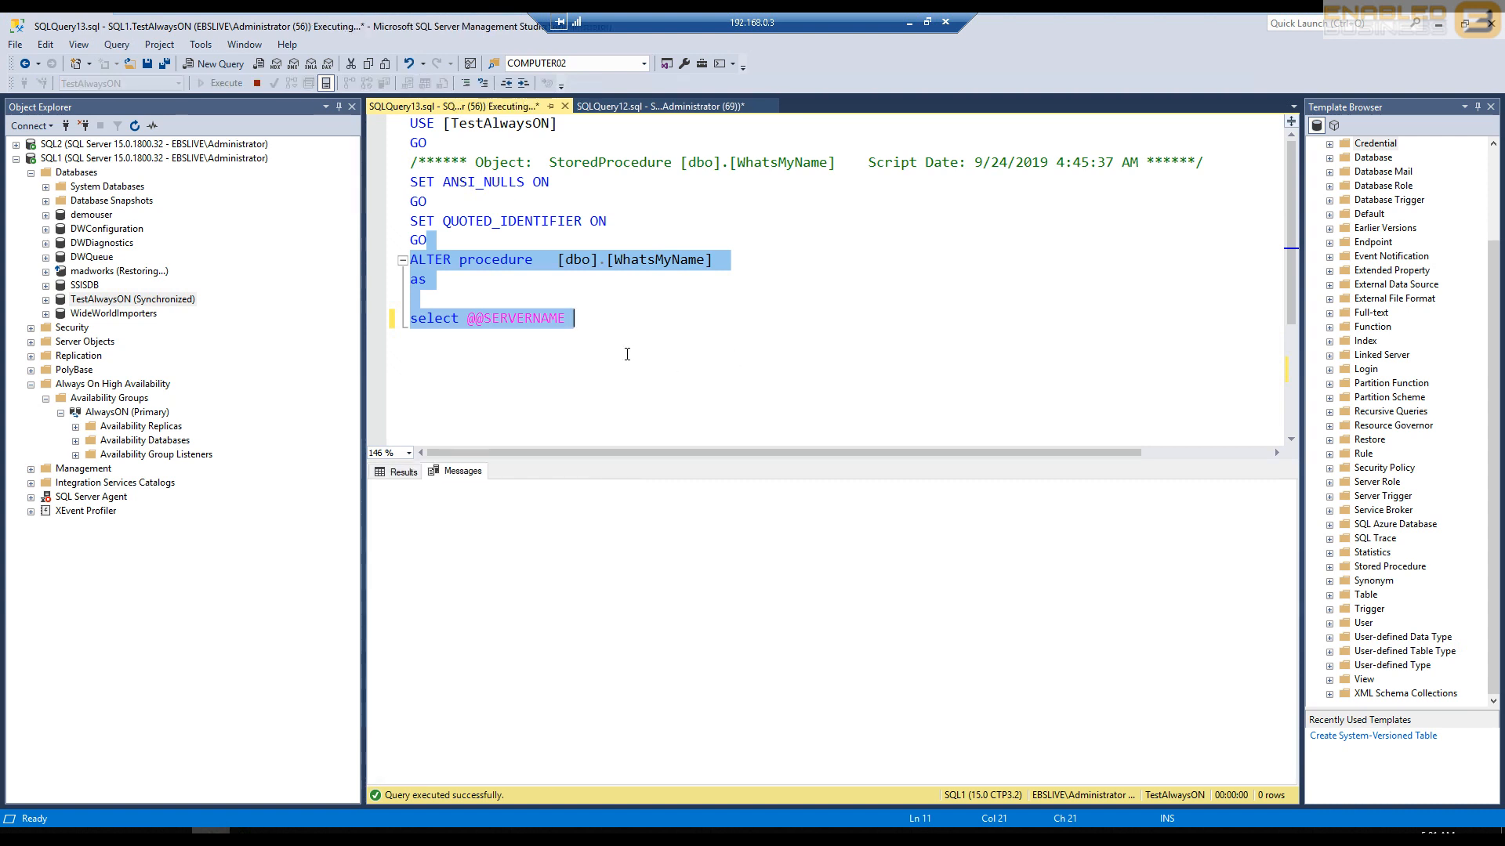
pyautogui.doubleClick(515, 318)
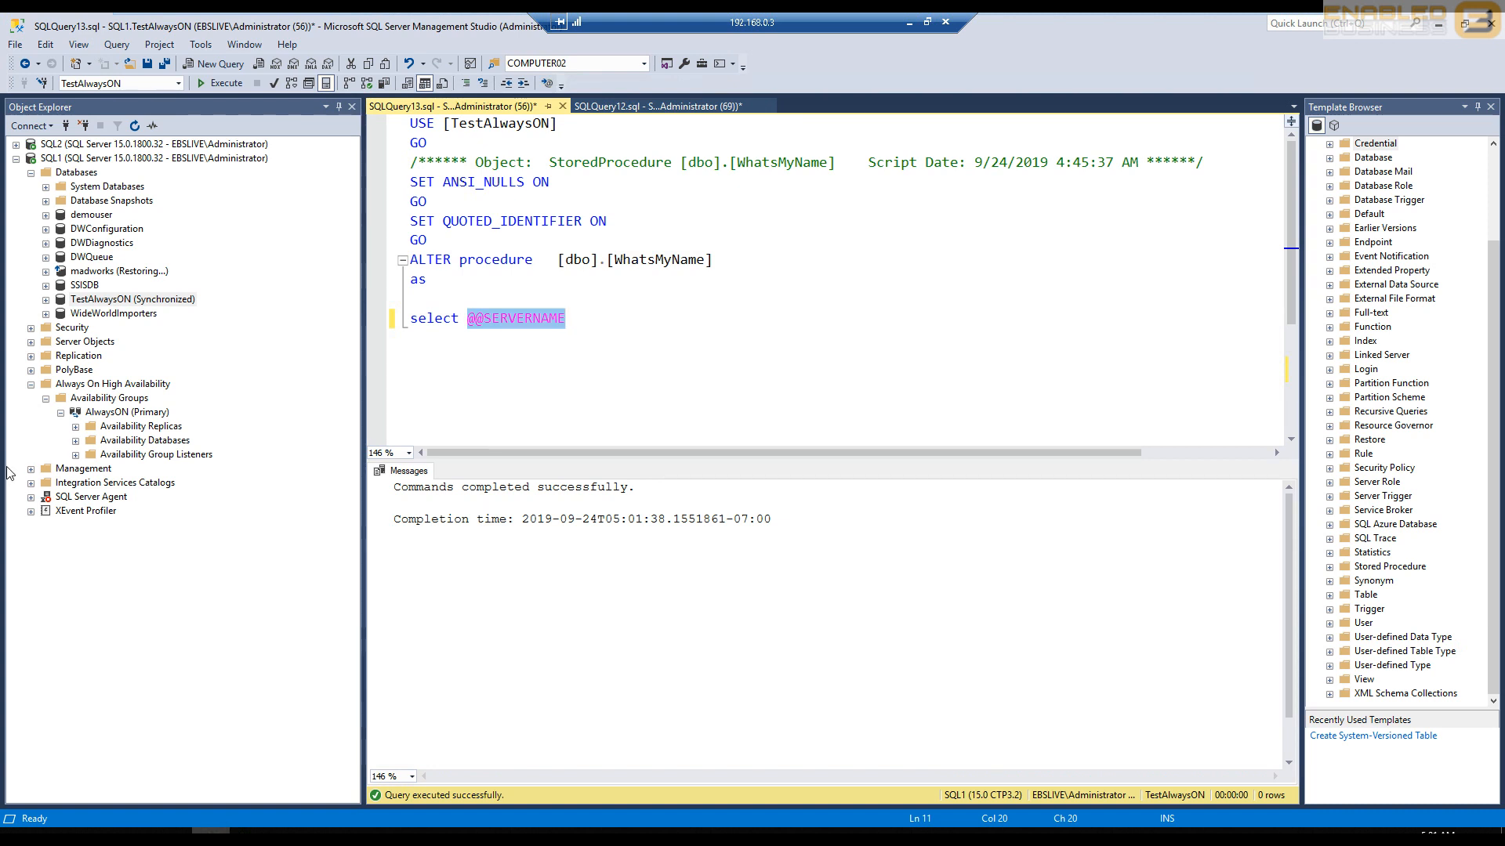
# - Expand the AlwaysON group's replicas, databases and listeners to examine their members
pyautogui.click(75, 427)
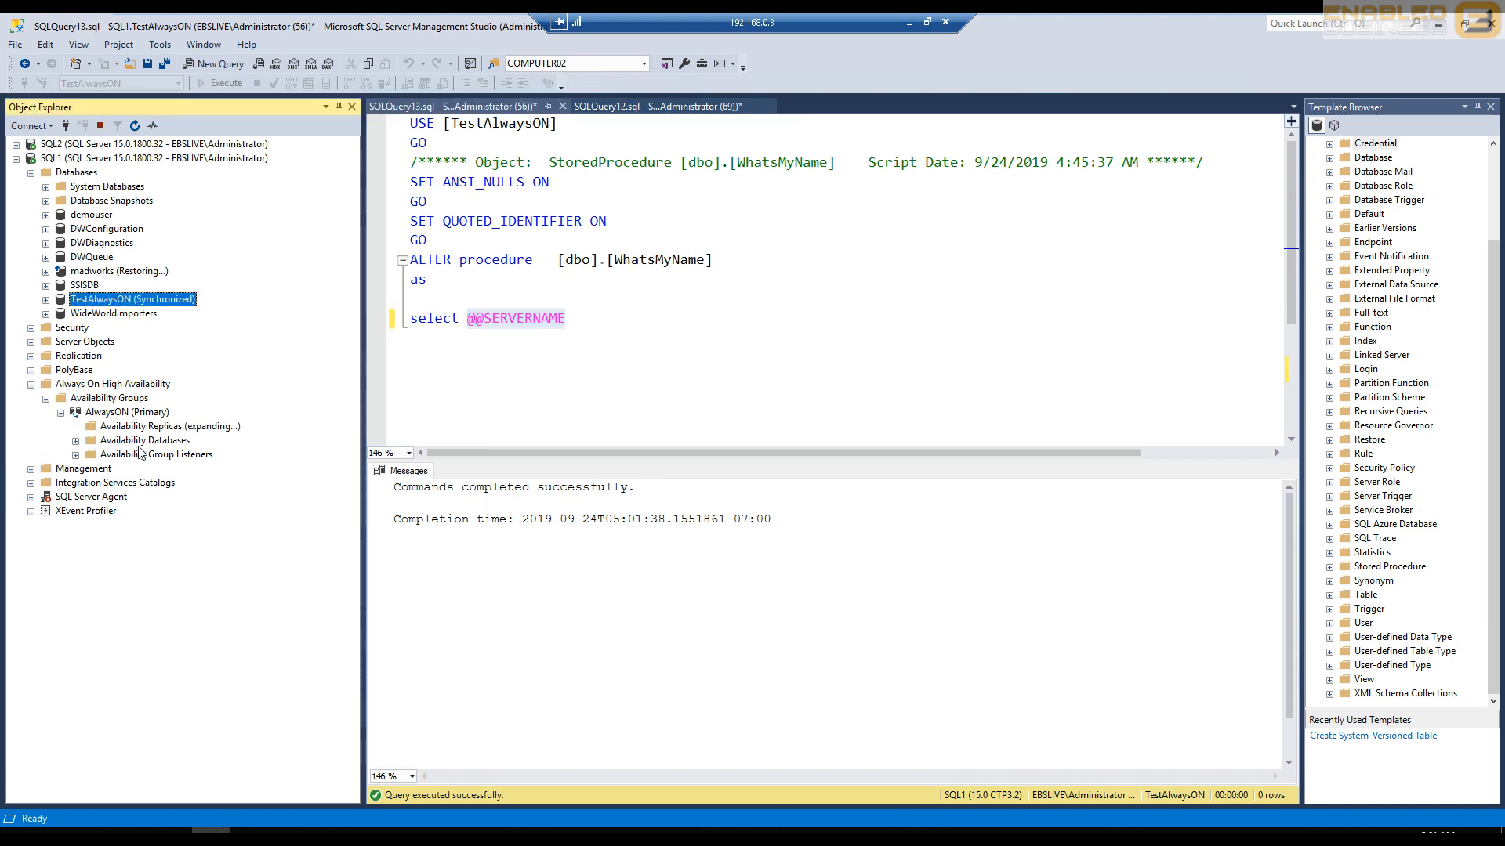
pyautogui.click(149, 455)
pyautogui.click(76, 469)
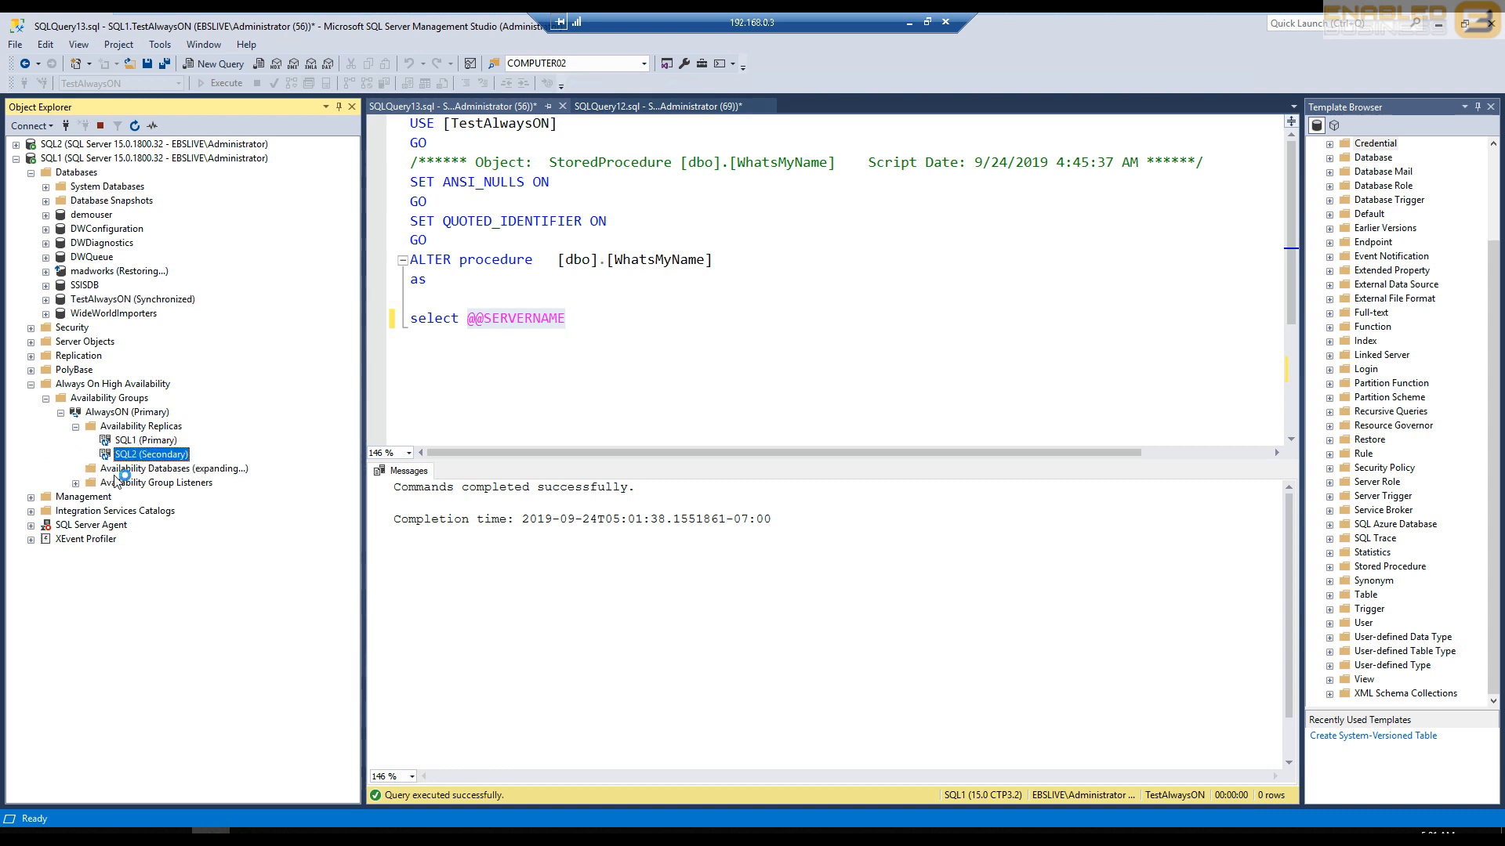
pyautogui.click(75, 497)
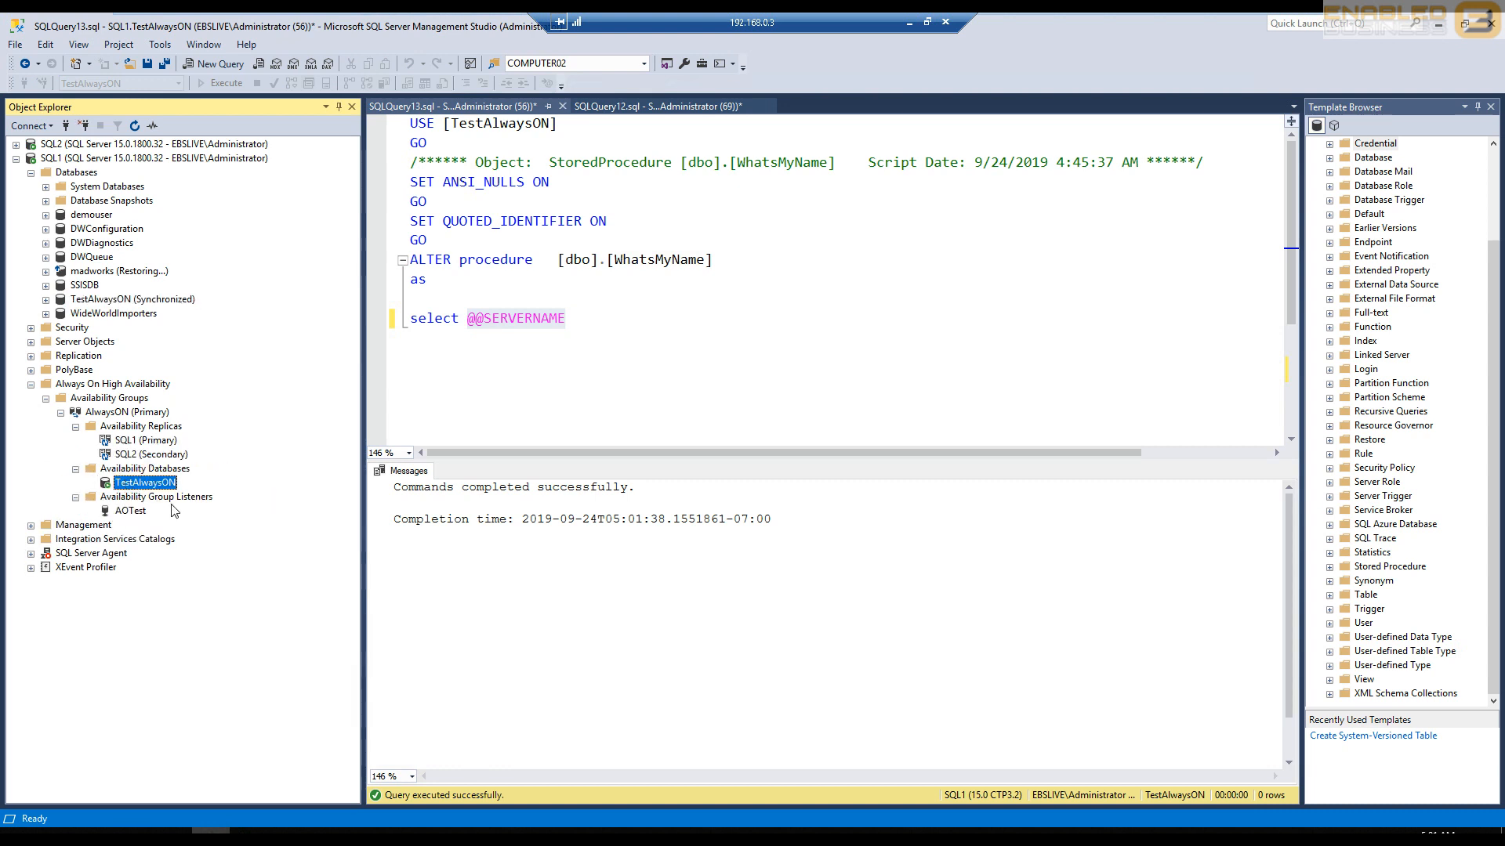
pyautogui.click(135, 512)
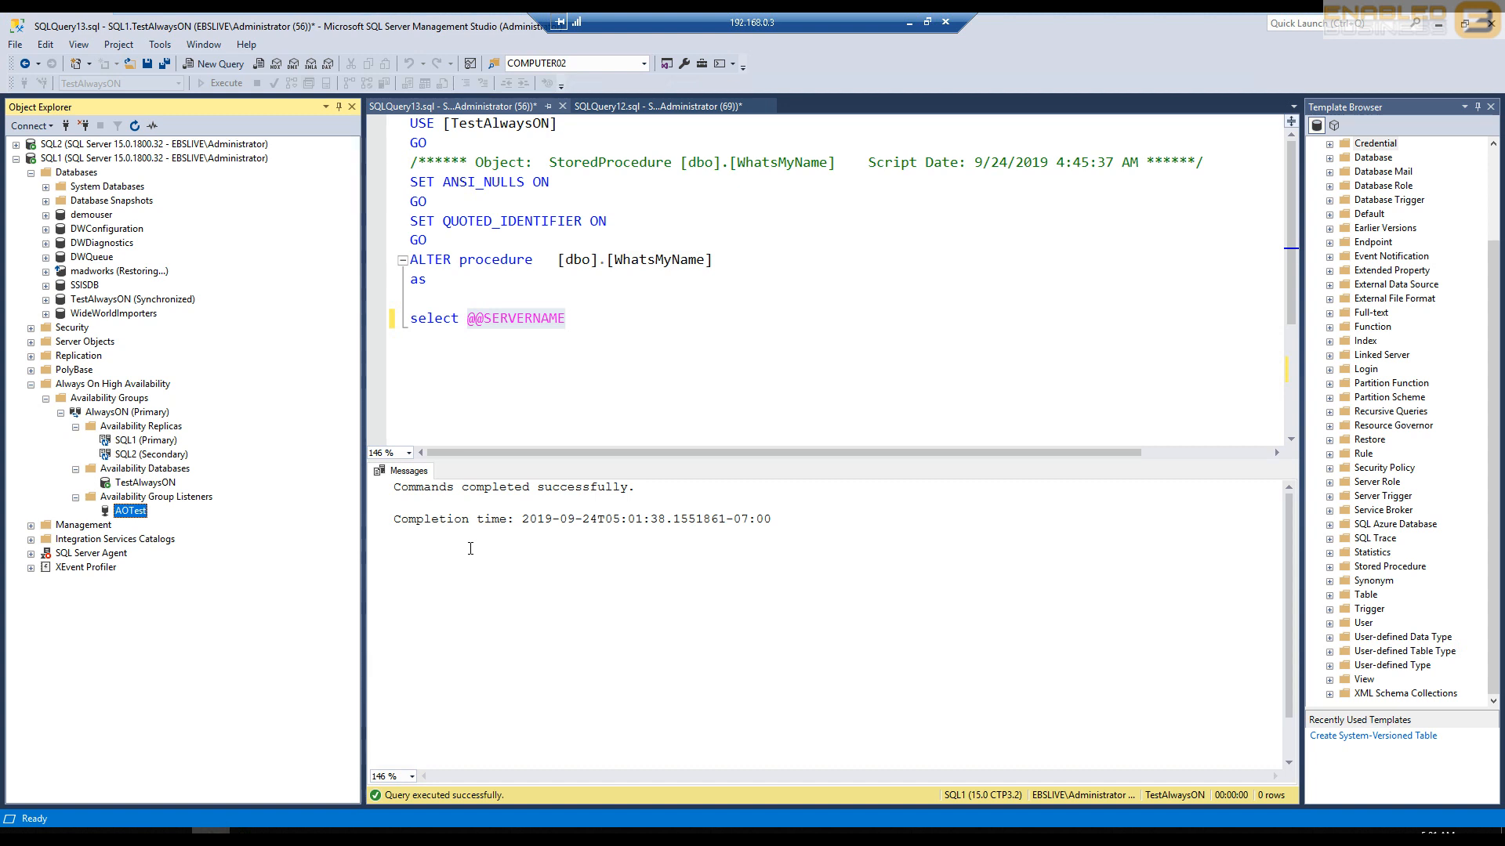
# - Open the AlwaysON availability group's properties and review the replica settings for SQL1 and SQL2
pyautogui.rightClick(114, 413)
pyautogui.click(189, 602)
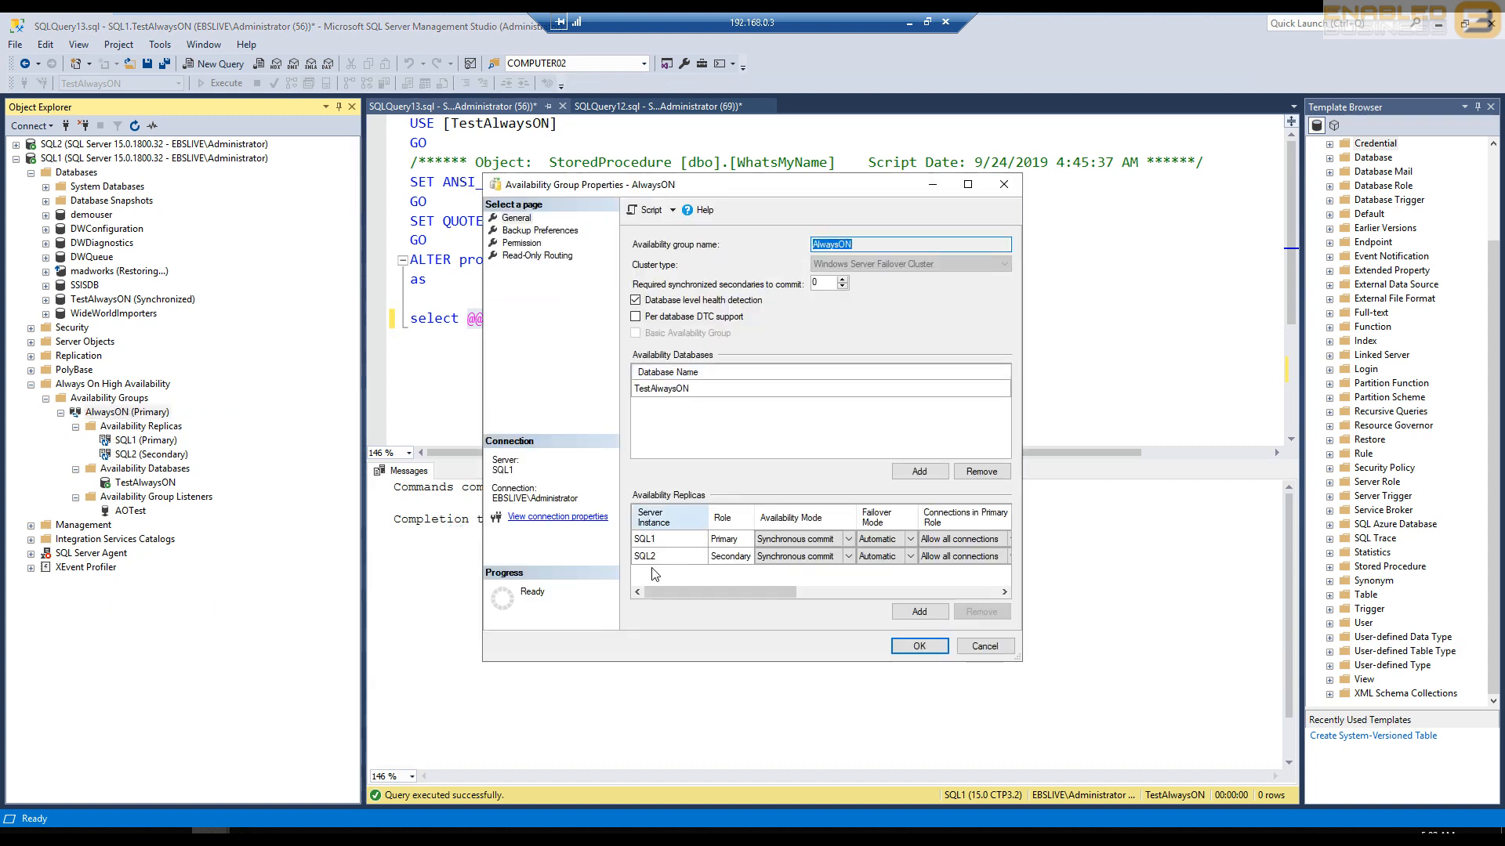
pyautogui.moveTo(762, 591); pyautogui.dragTo(862, 596)
pyautogui.click(862, 539)
pyautogui.click(815, 550)
pyautogui.click(862, 556)
pyautogui.click(830, 577)
pyautogui.moveTo(818, 597); pyautogui.dragTo(949, 601)
# - Review the read-only routing URLs and lists of the replicas, and close the availability group properties with OK
pyautogui.click(565, 266)
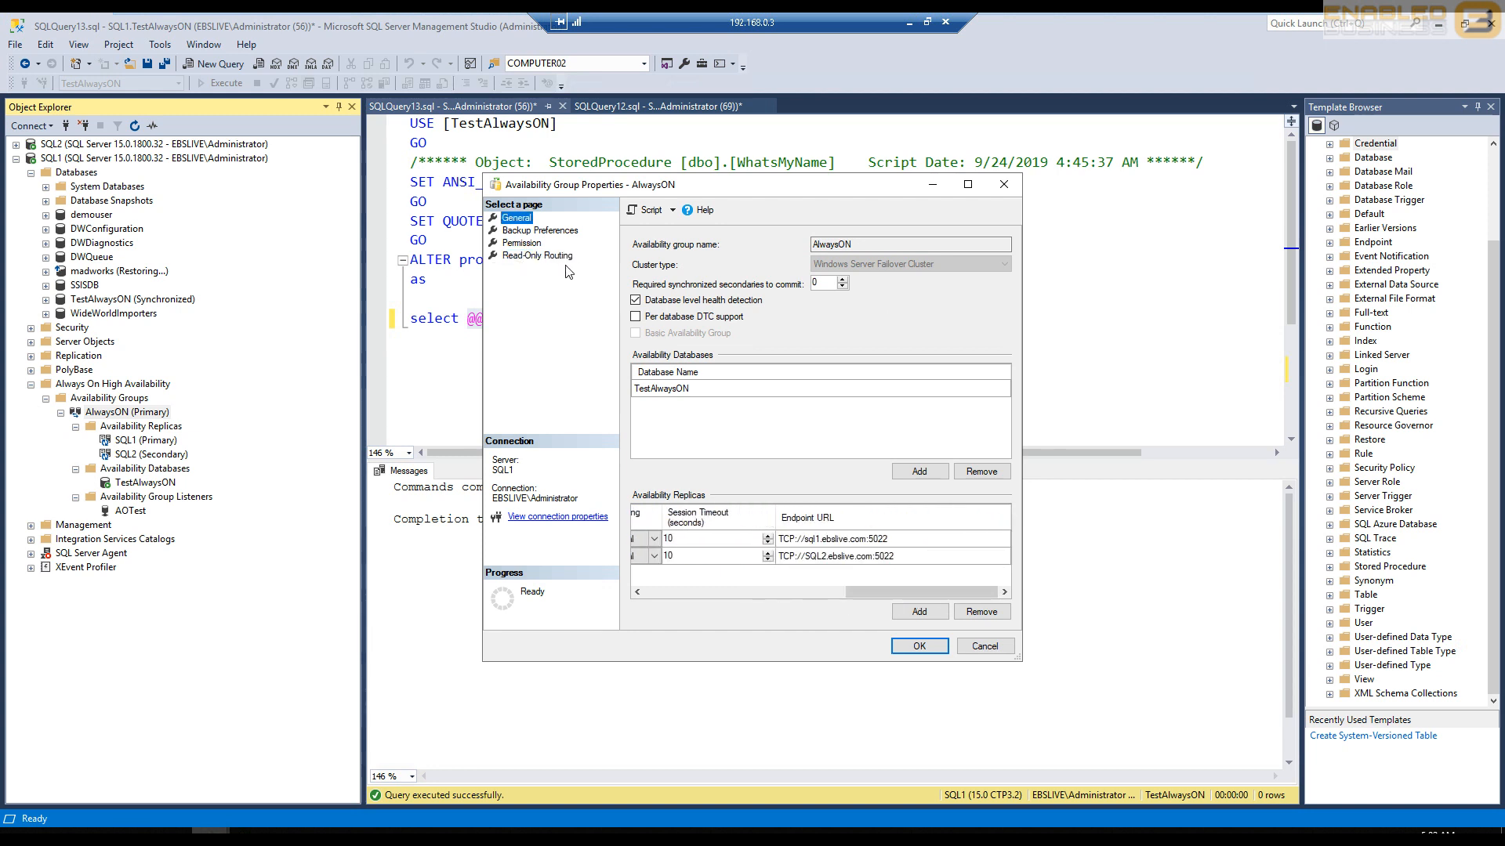
pyautogui.click(556, 259)
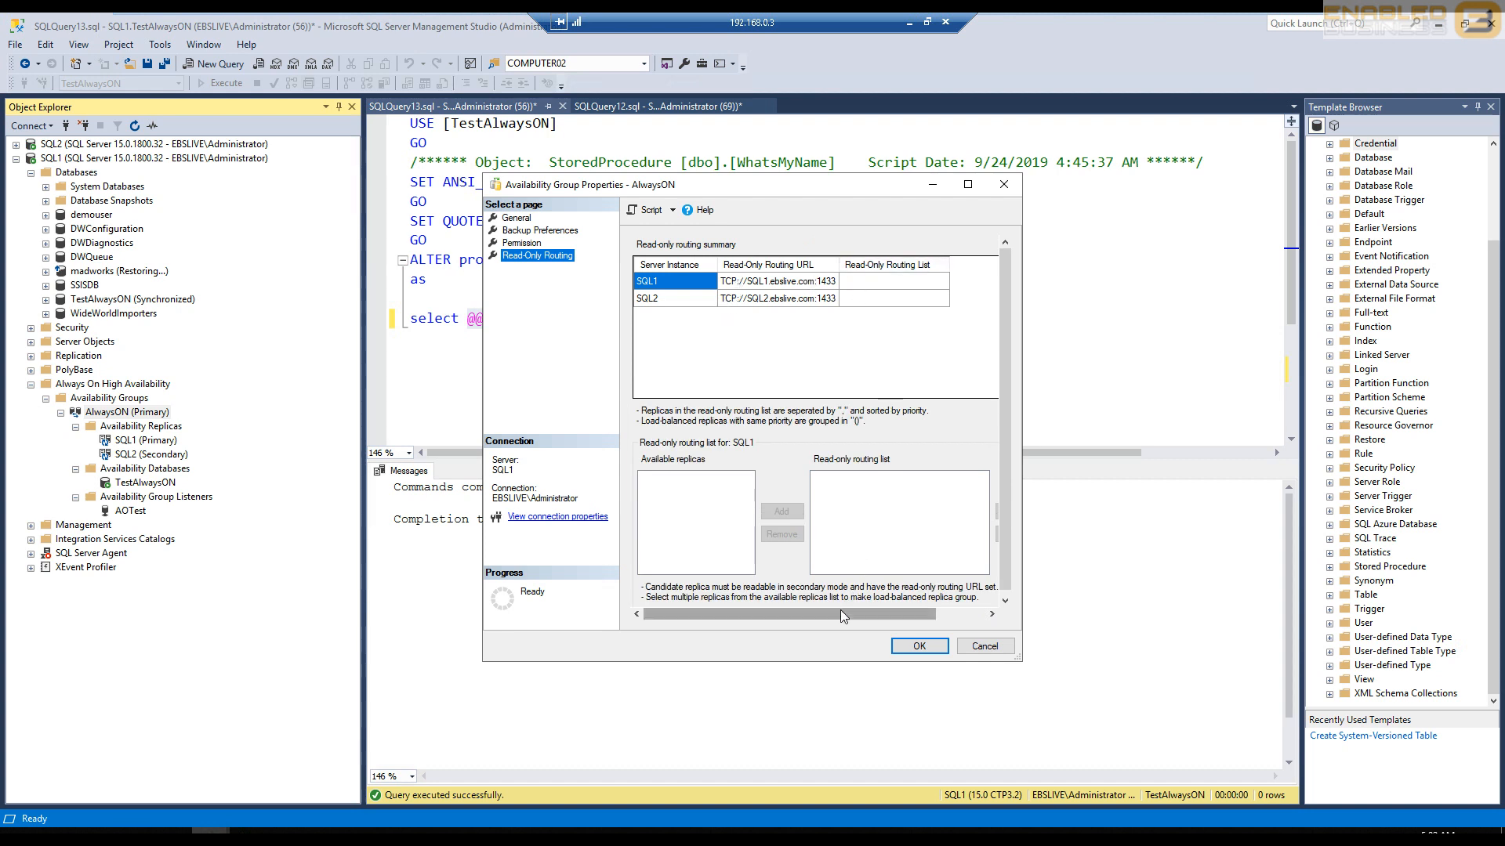
pyautogui.moveTo(840, 614); pyautogui.dragTo(883, 614)
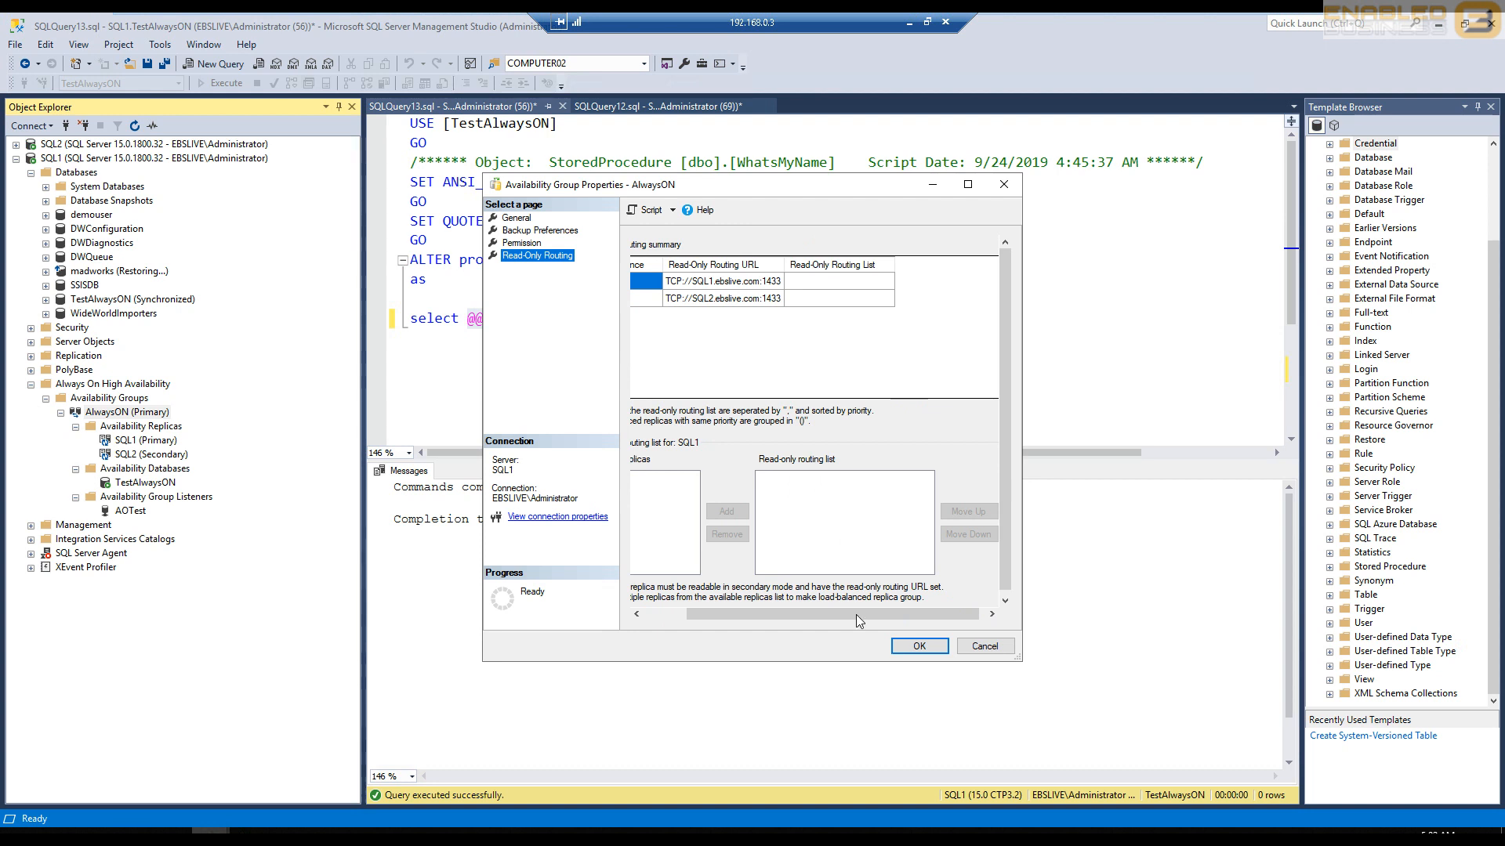
pyautogui.click(901, 647)
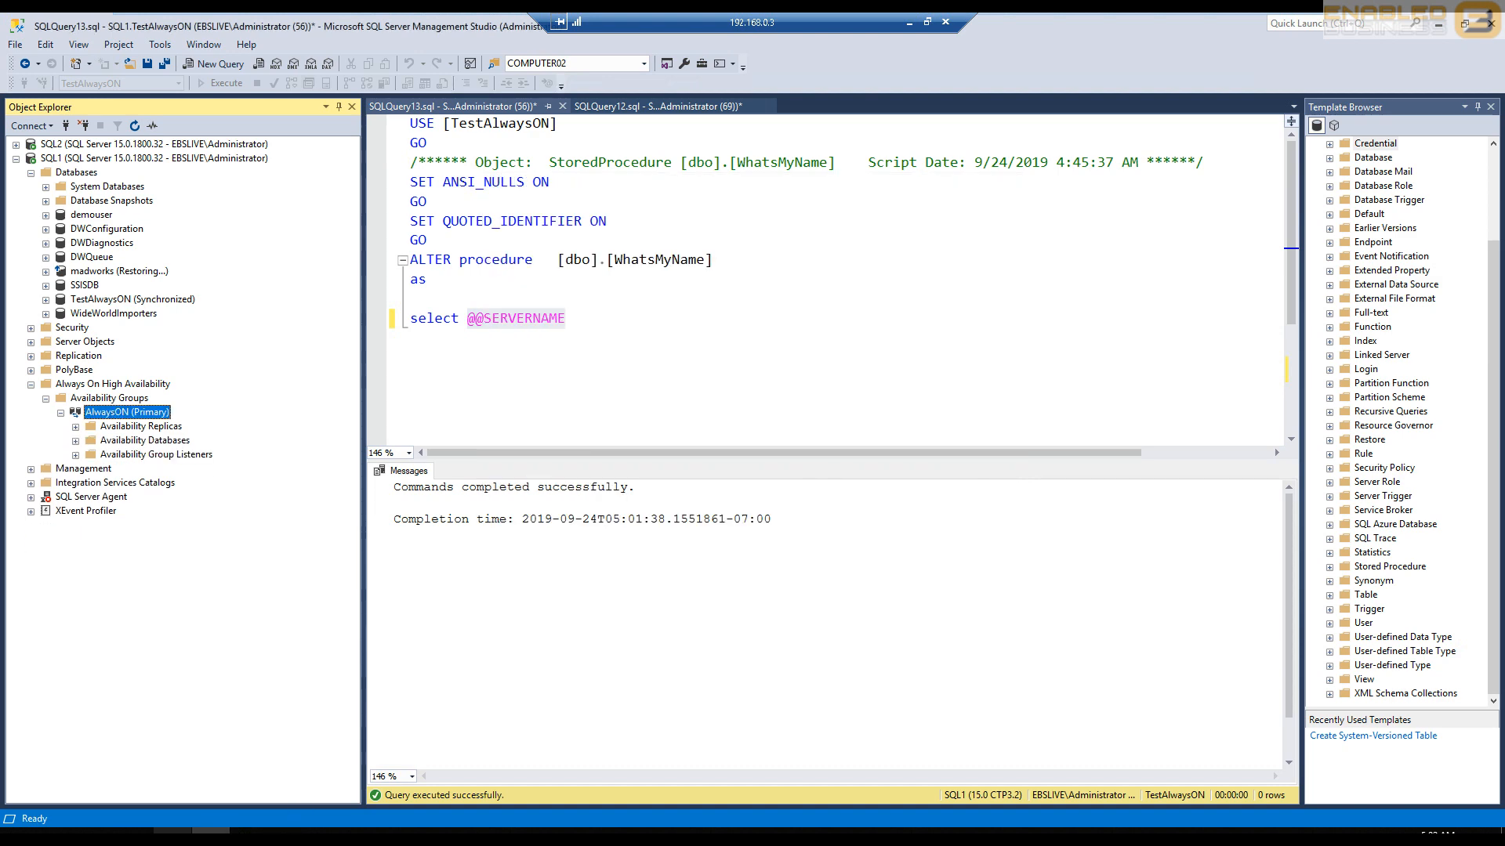
# - Switch to the localhost test page in the browser and query which database server the site is running on
pyautogui.click(249, 835)
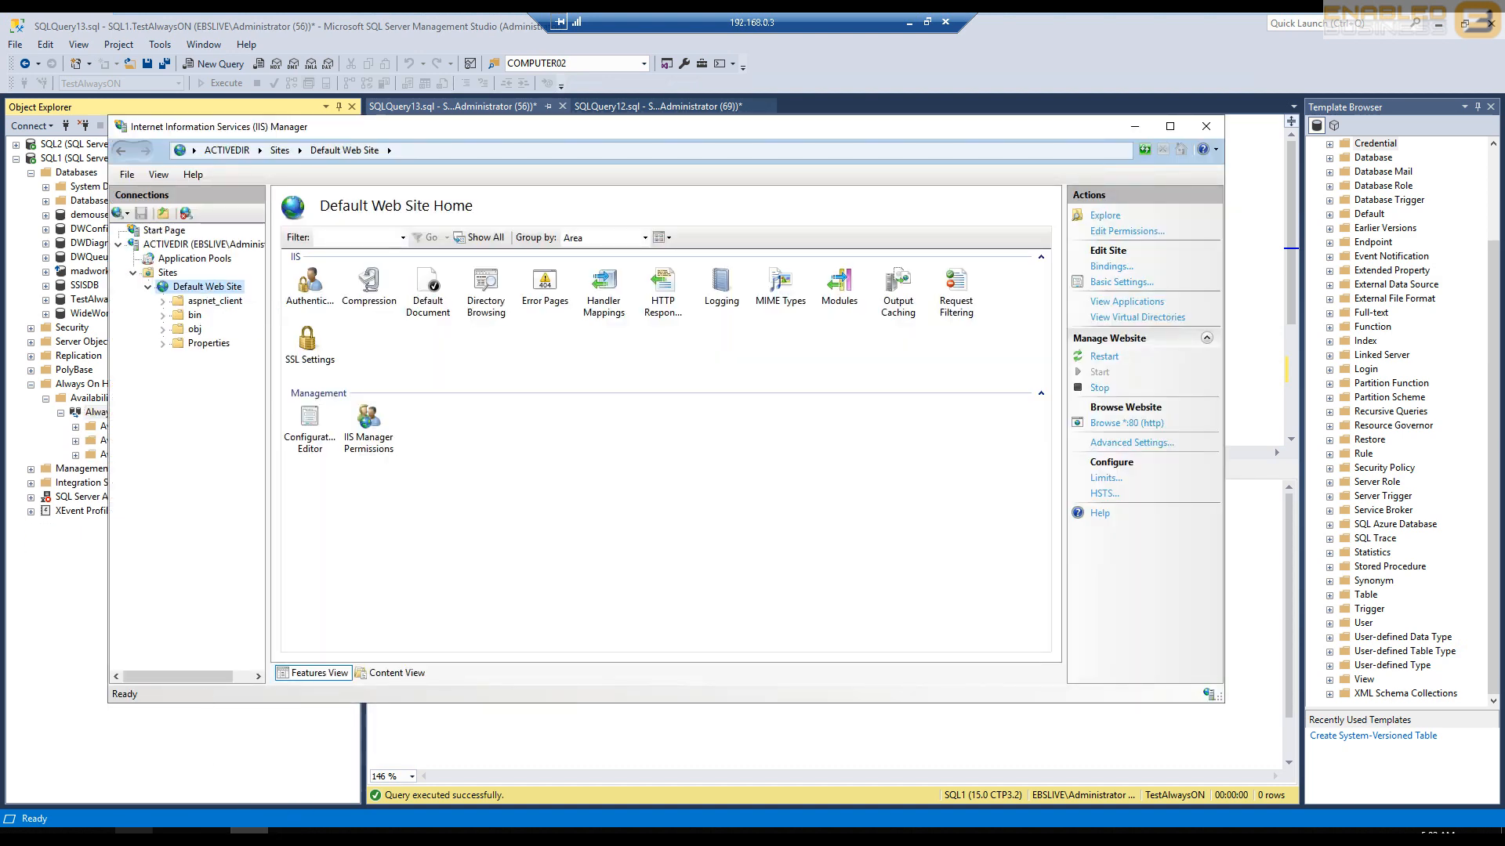
pyautogui.click(134, 835)
pyautogui.click(431, 259)
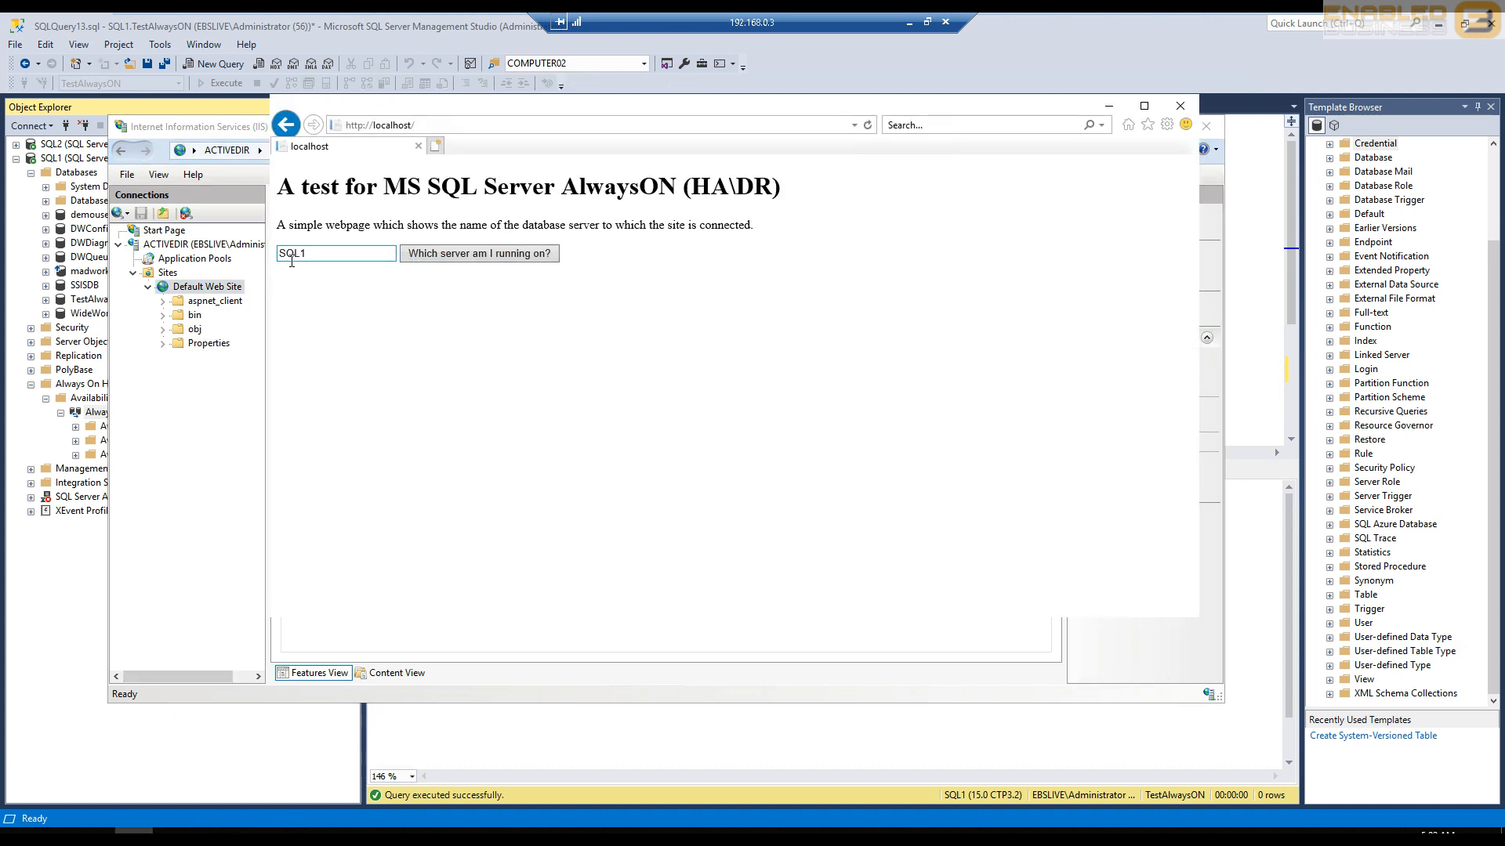
pyautogui.moveTo(199, 260); pyautogui.dragTo(265, 286)
# - Switch to the Web file in Notepad and remove ApplicationIntent=readonly and its preceding semicolon from the EBS connection string
pyautogui.click(288, 832)
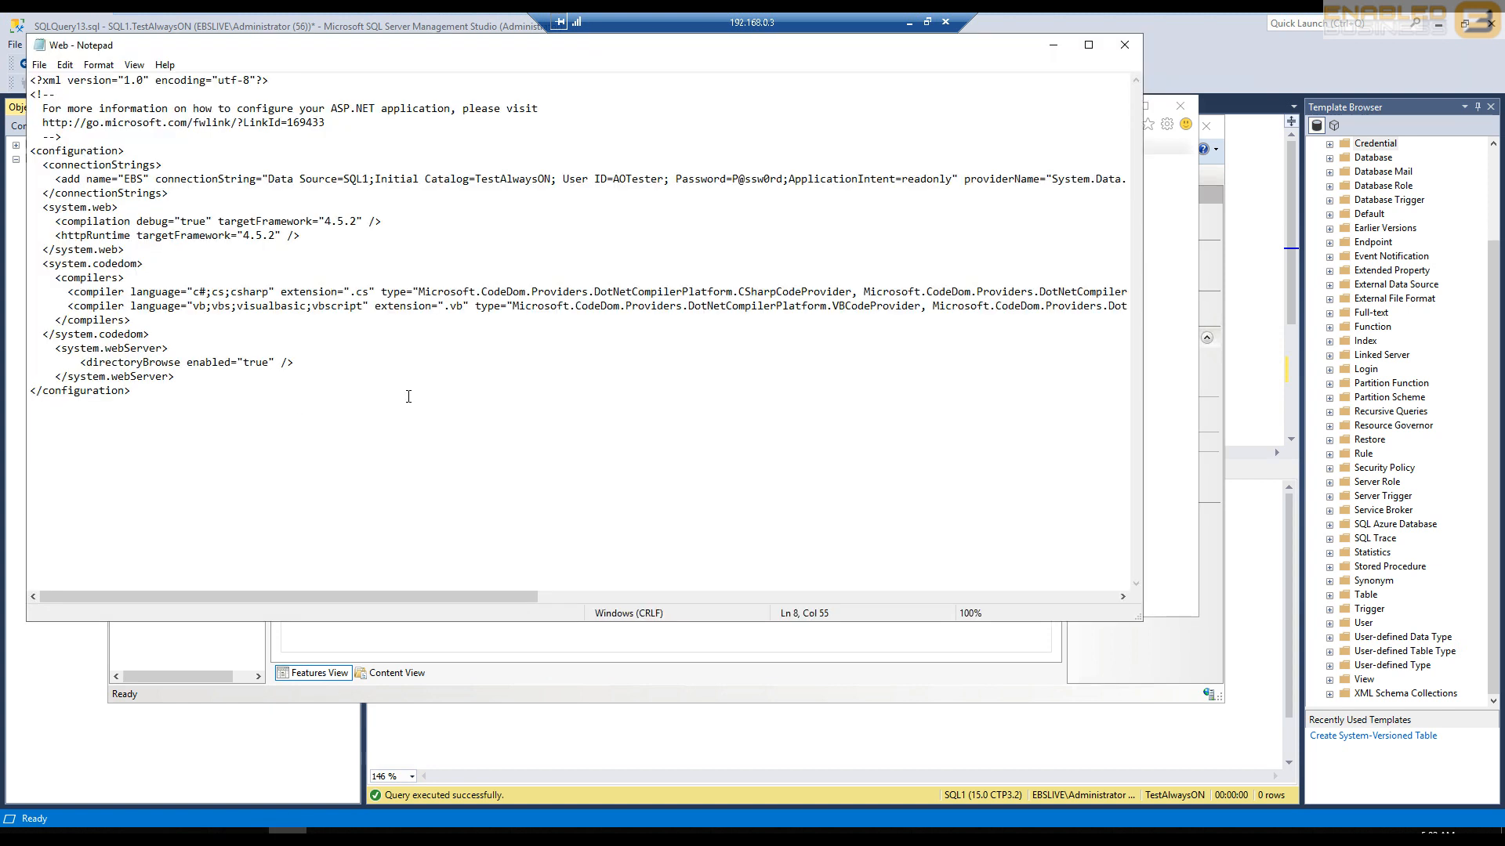
pyautogui.doubleClick(365, 186)
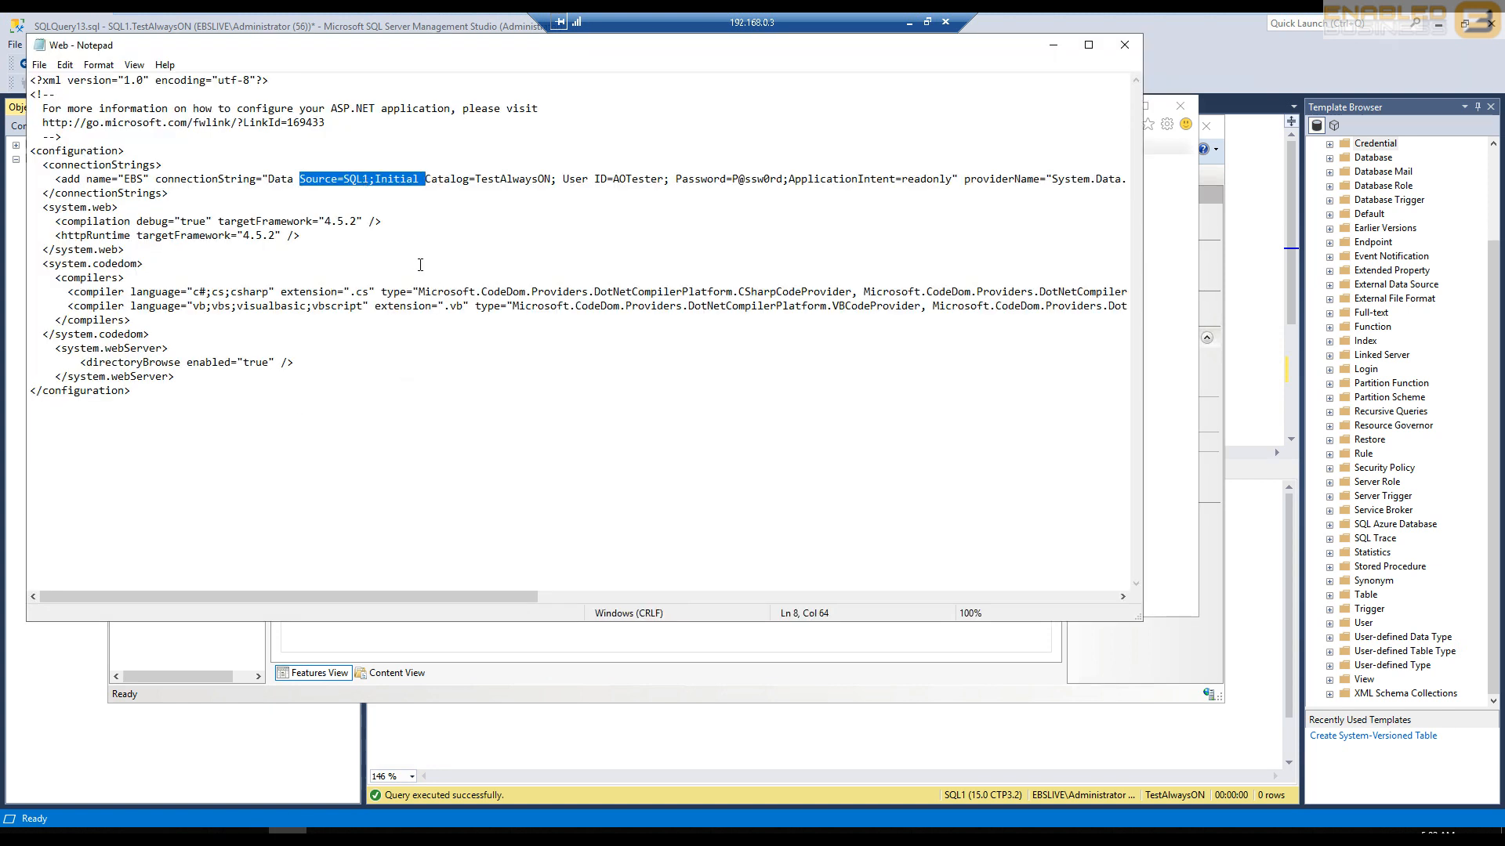
pyautogui.click(371, 194)
pyautogui.click(365, 179)
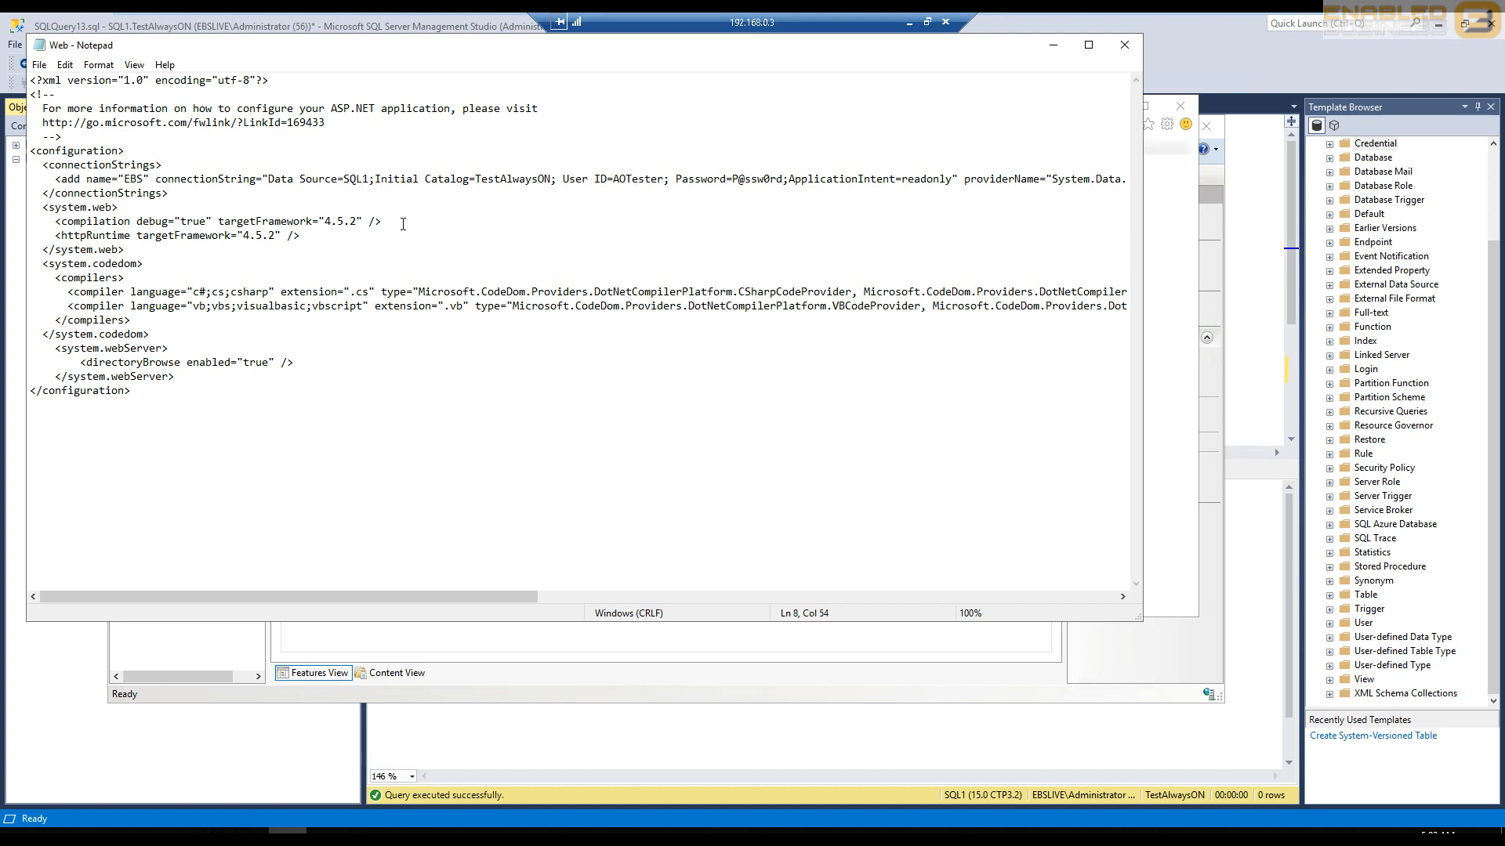
pyautogui.click(790, 180)
pyautogui.keyDown('shift'); pyautogui.click(956, 180); pyautogui.keyUp('shift')
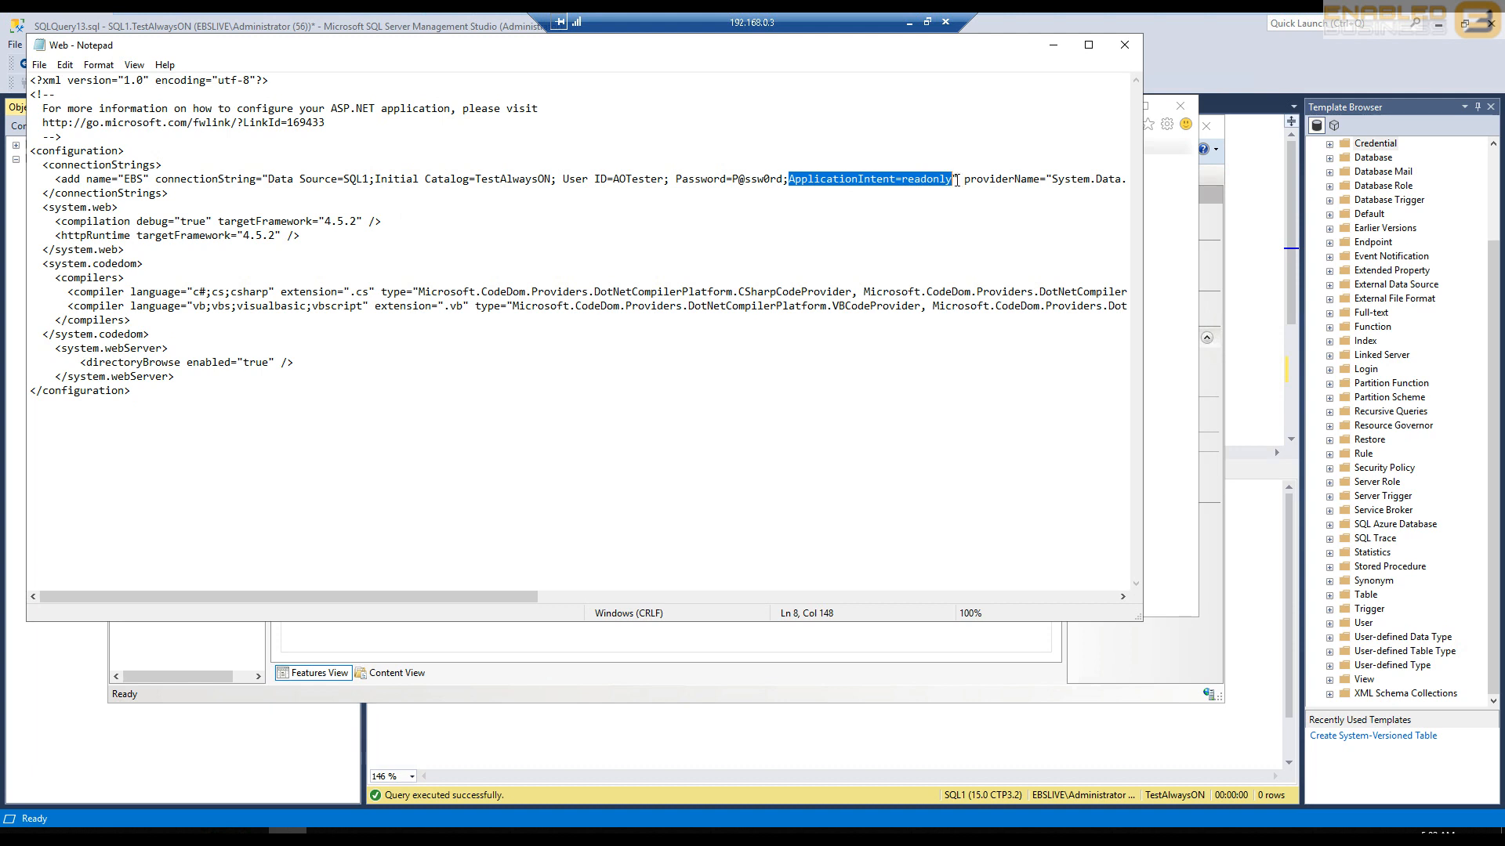
pyautogui.press('Delete')
pyautogui.press('BackSpace')
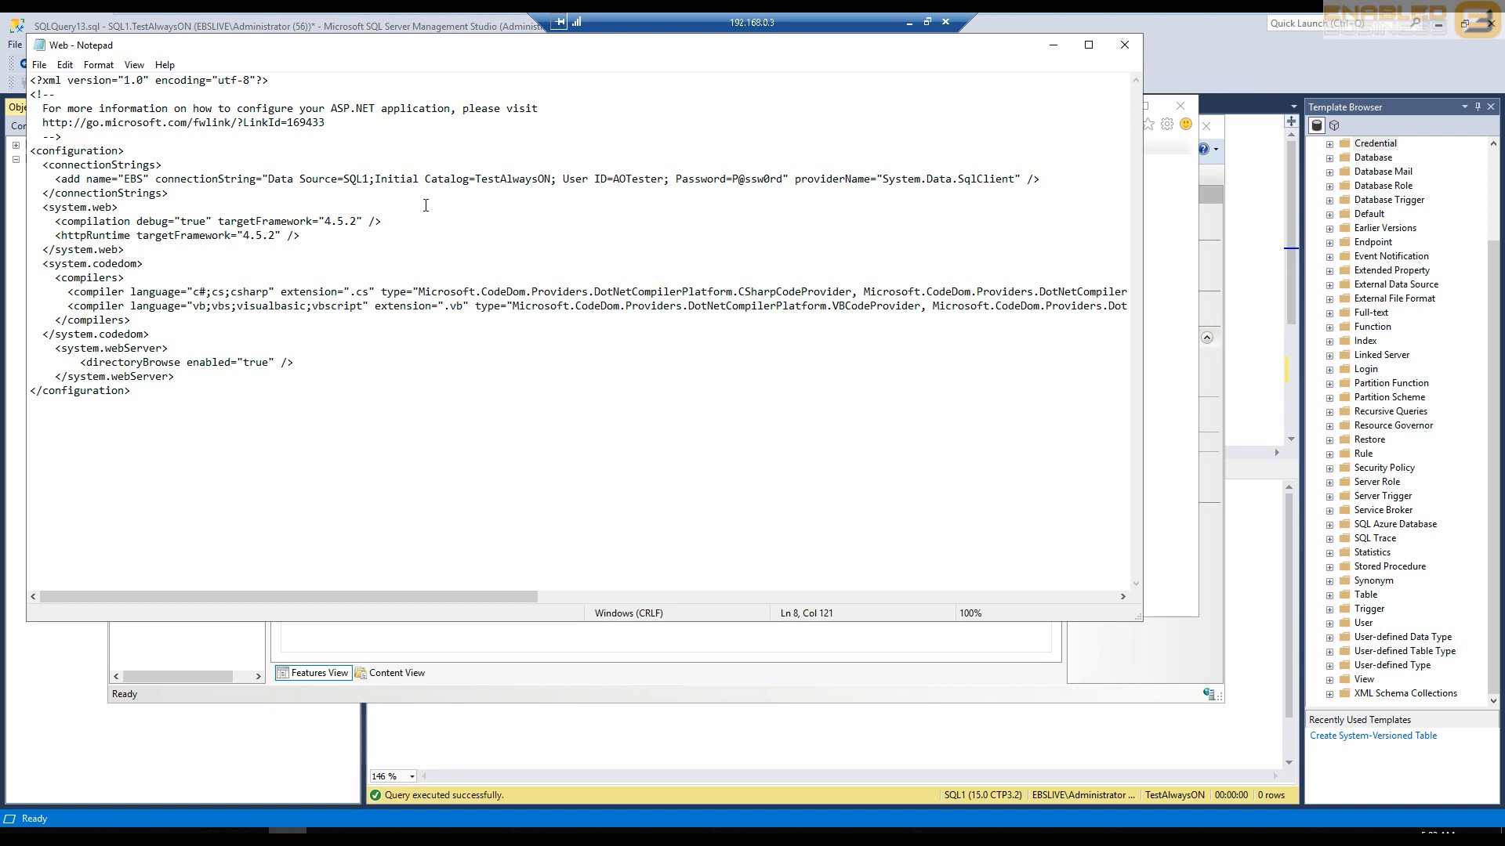
pyautogui.doubleClick(364, 179)
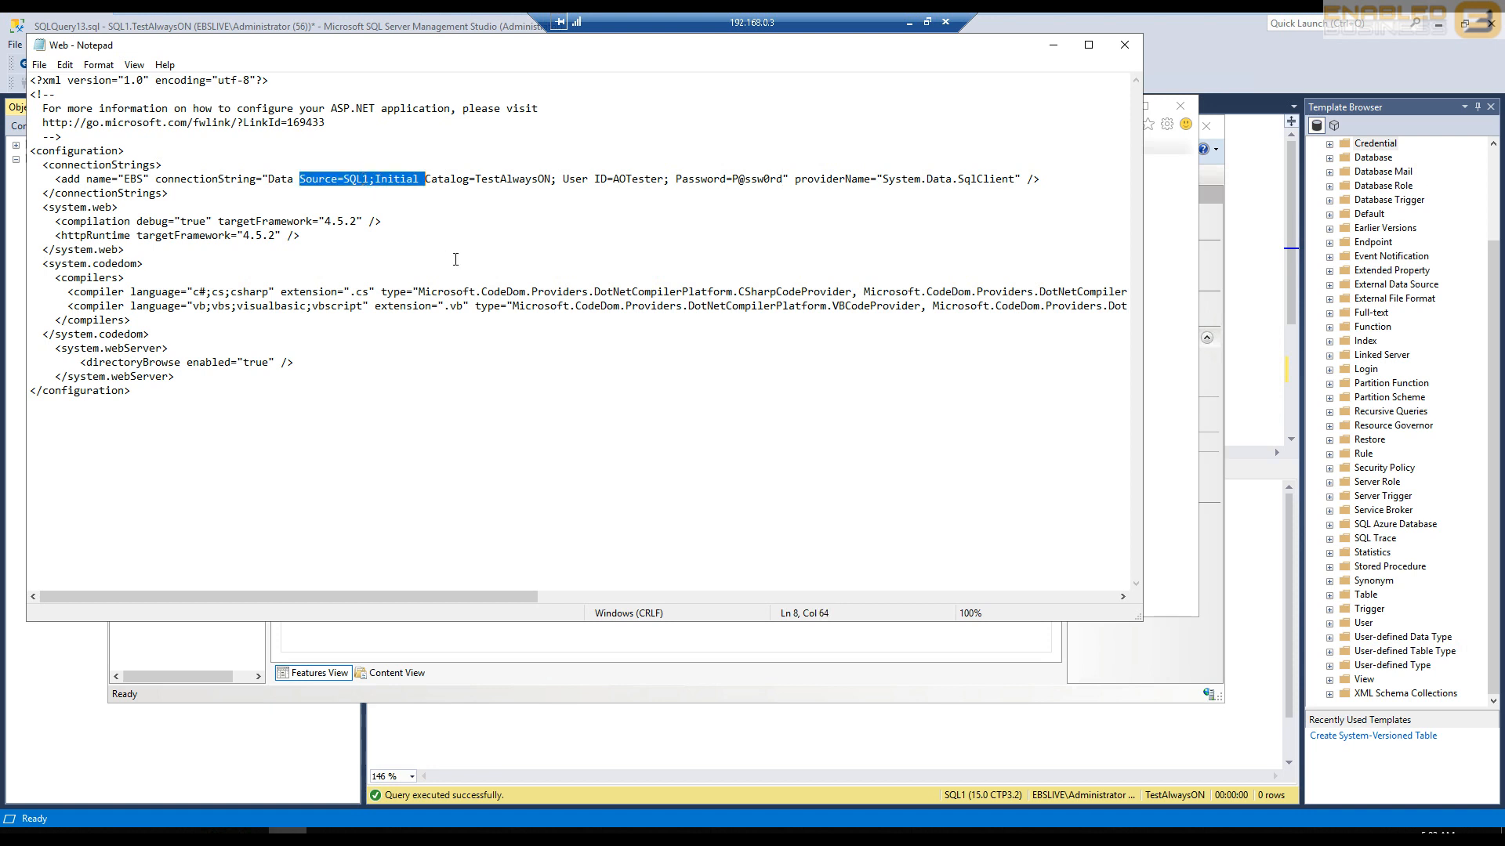
pyautogui.click(766, 265)
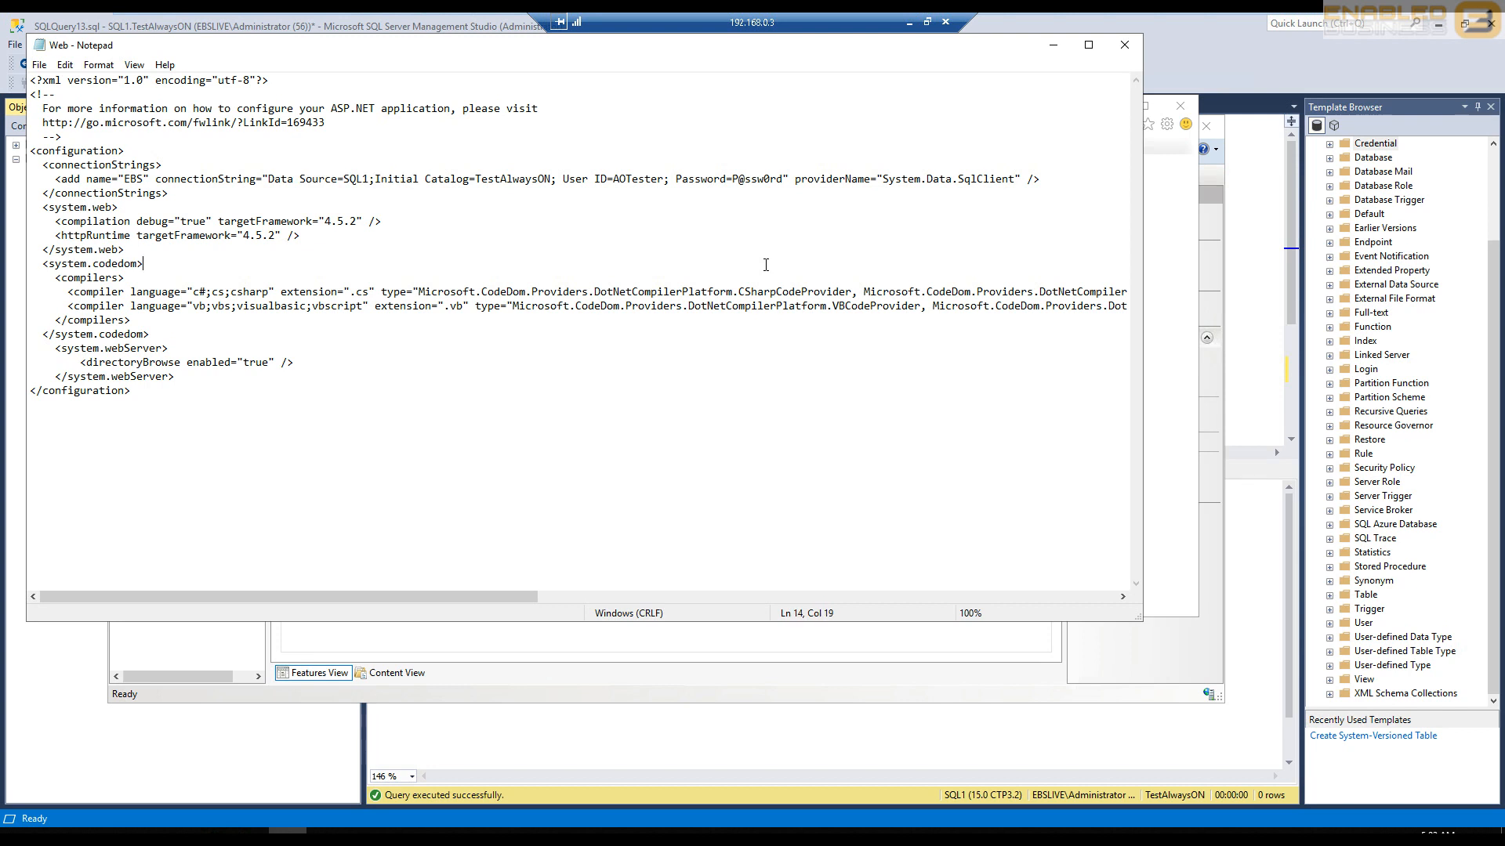
# - Minimize Notepad and query the server name again on the localhost test page
pyautogui.click(1053, 45)
pyautogui.click(504, 262)
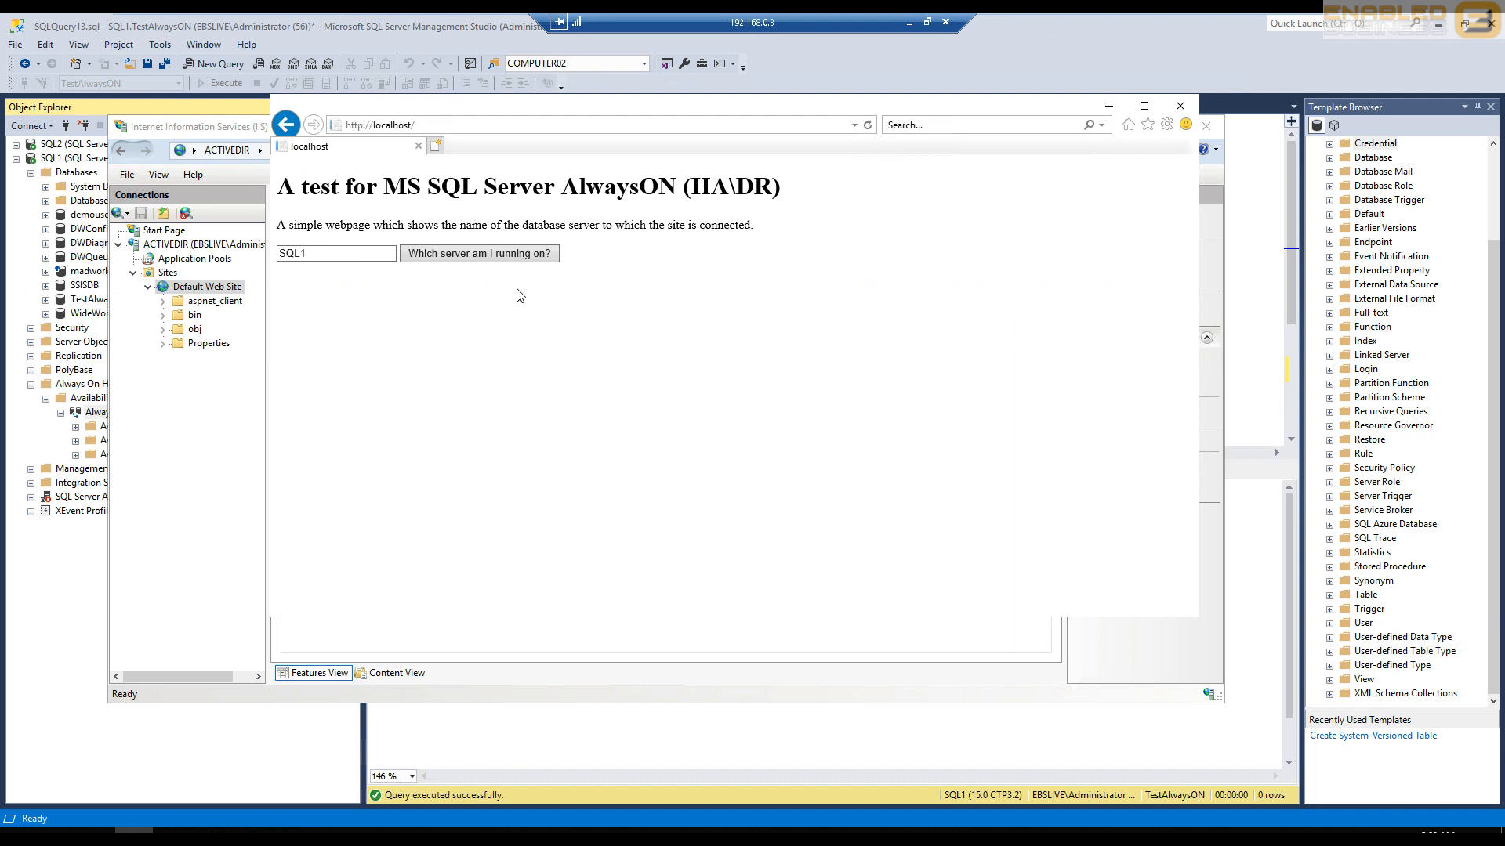
pyautogui.click(331, 258)
# - Return to SQL Server Management Studio and expand the availability replicas of the AlwaysON group to check their roles
pyautogui.click(18, 435)
pyautogui.click(106, 412)
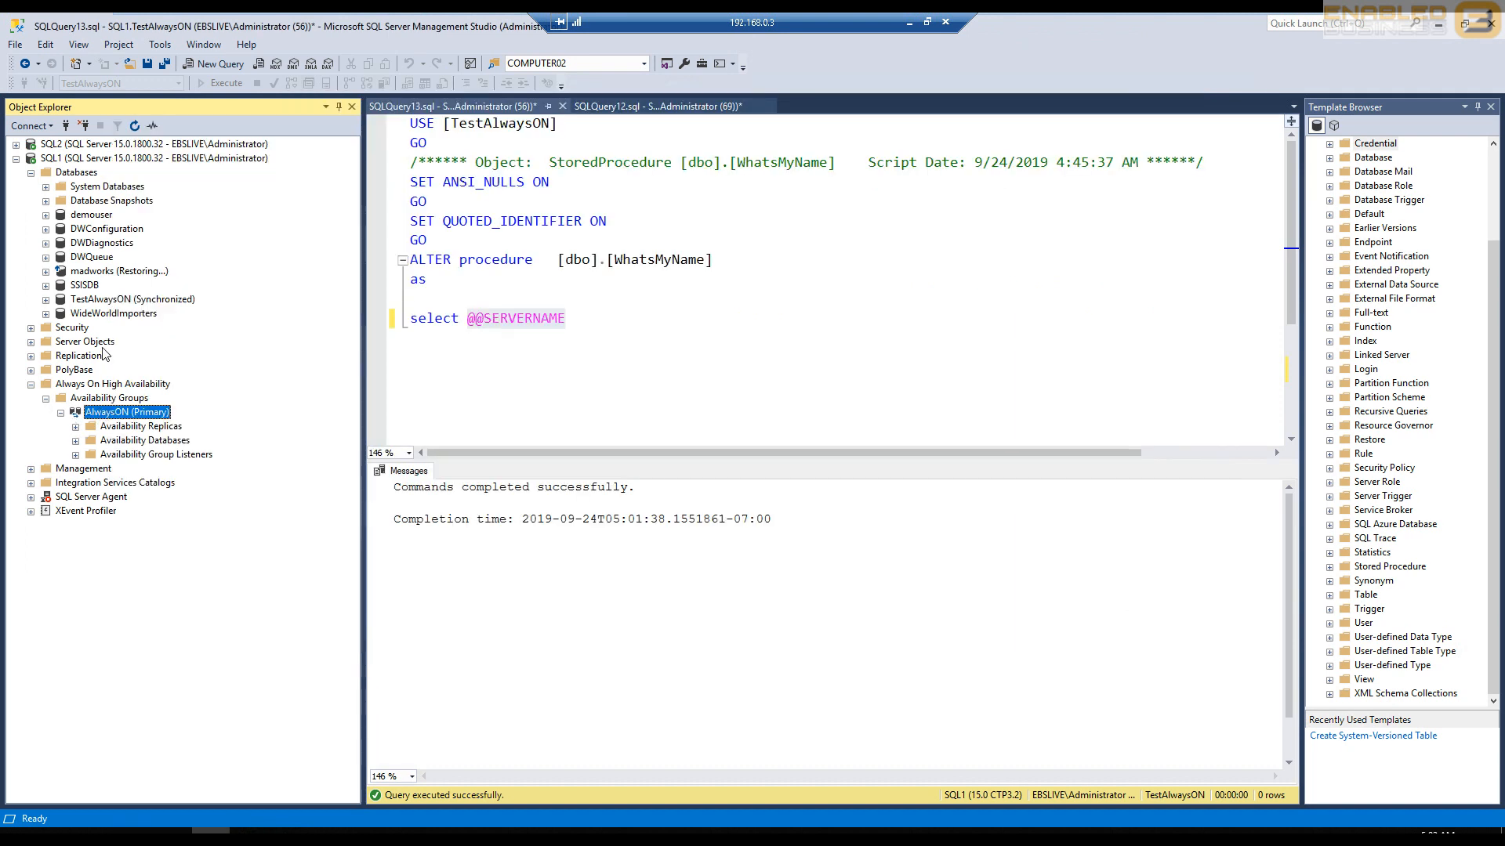
pyautogui.click(92, 159)
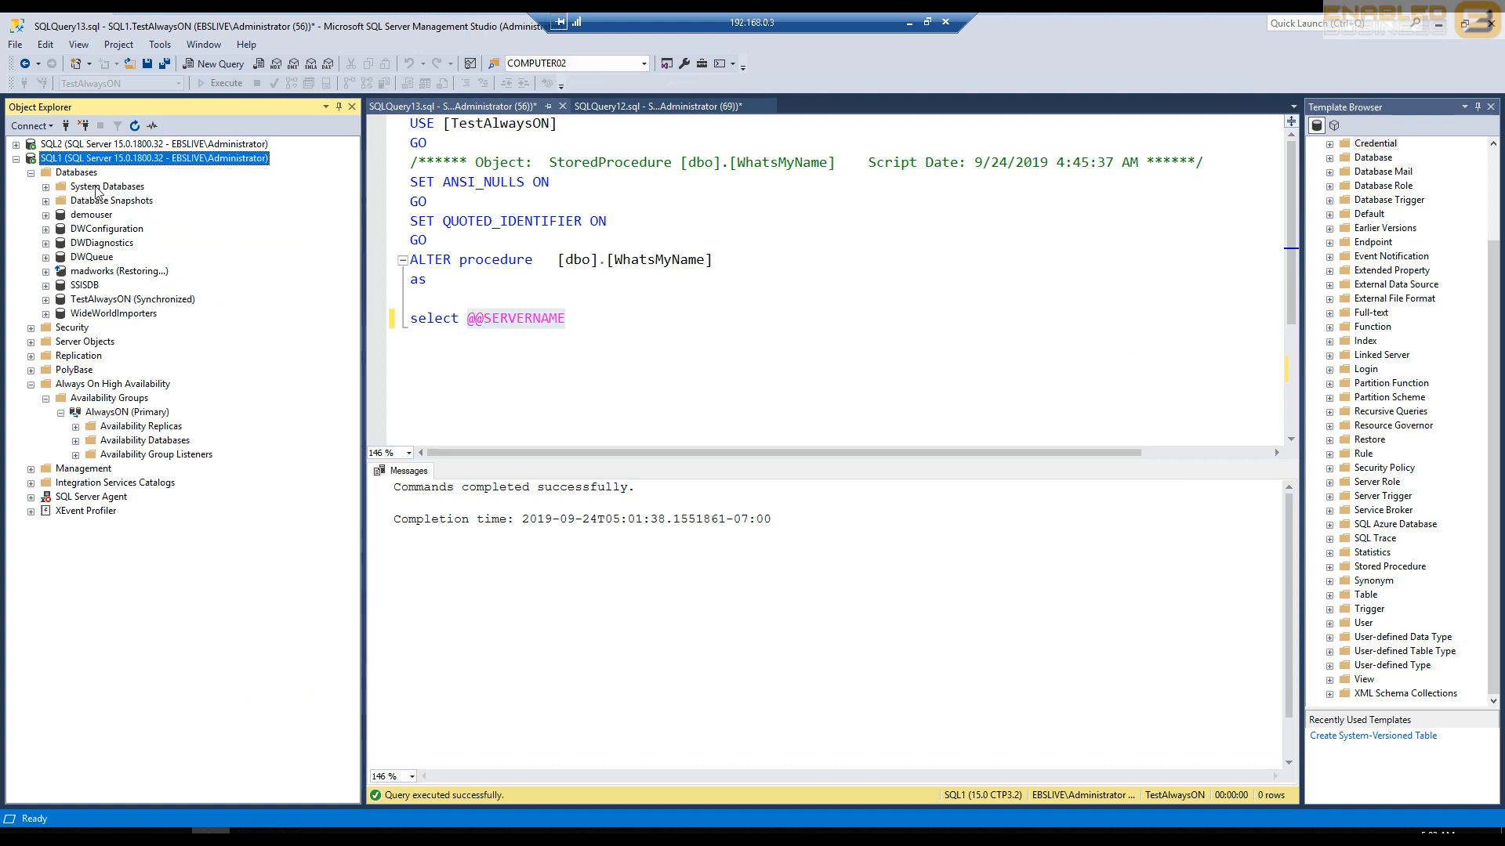
pyautogui.click(76, 426)
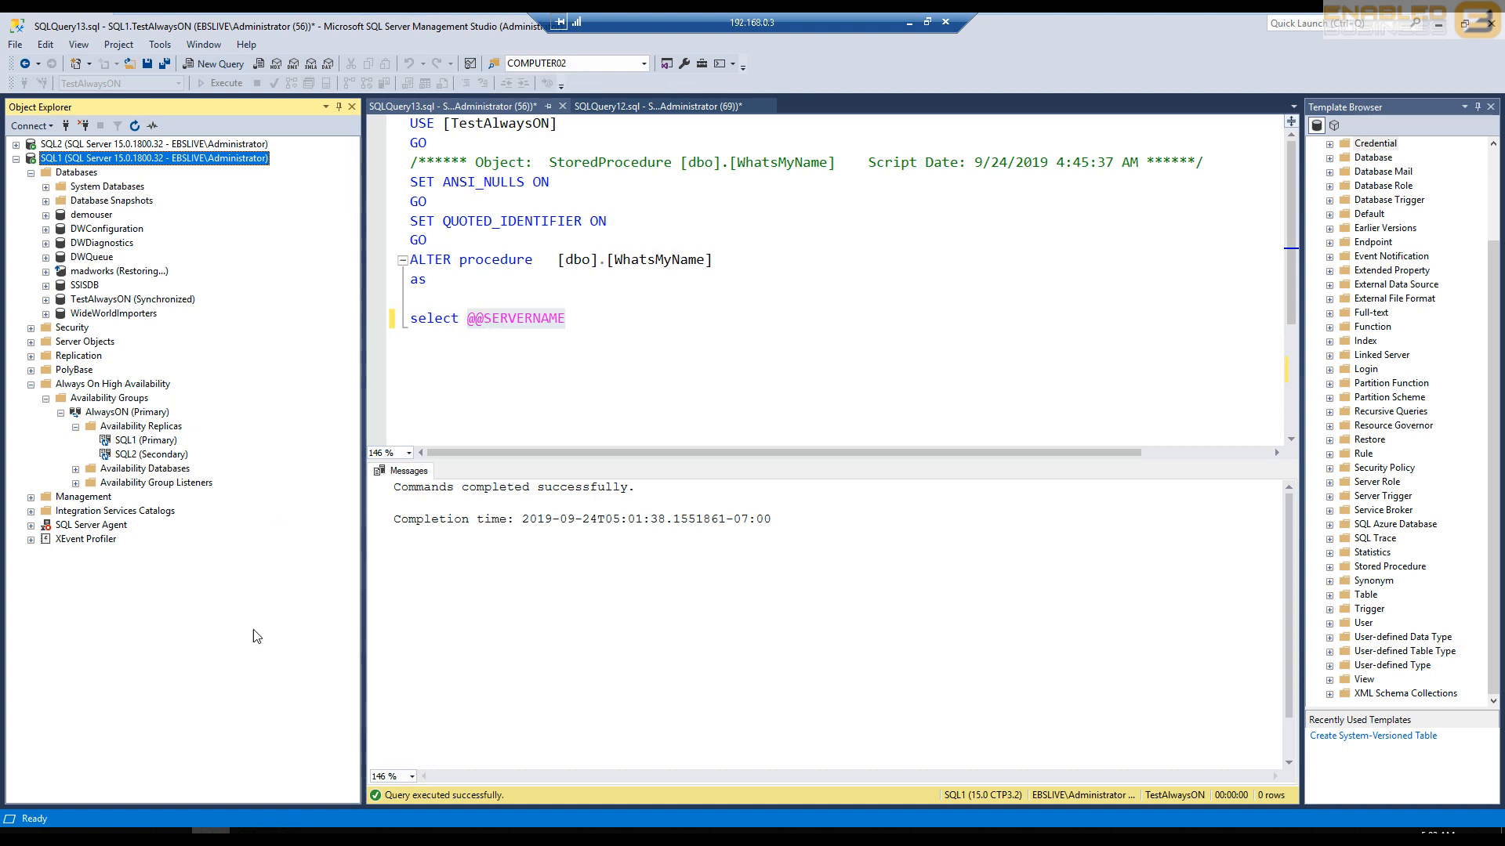
# - Set the EBS connection string's Data Source to SQL2 in the Web file in Notepad and query the server name on the localhost page
pyautogui.click(288, 838)
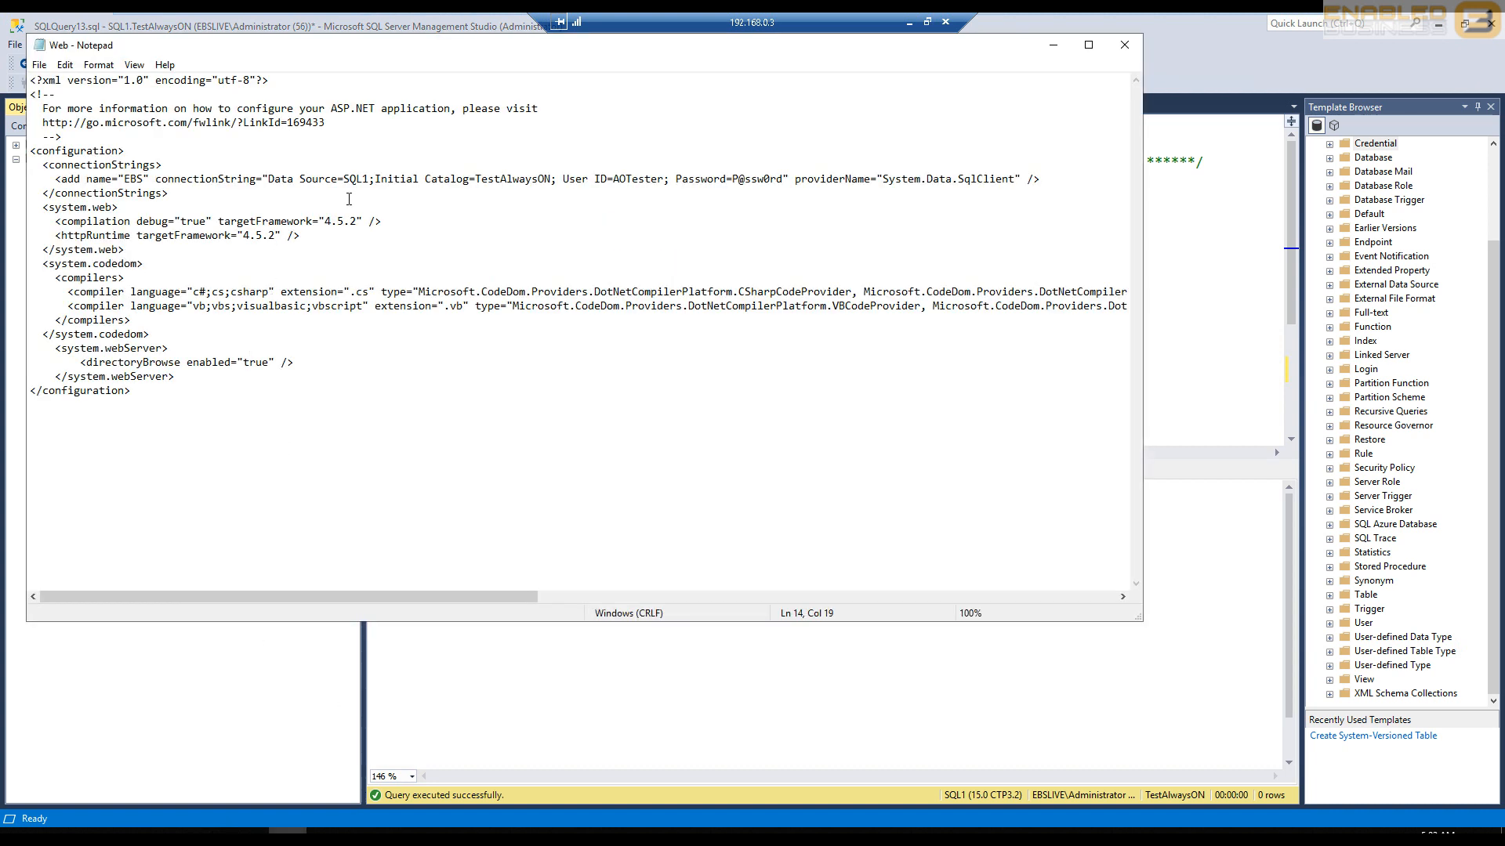
pyautogui.moveTo(362, 178); pyautogui.dragTo(369, 179)
pyautogui.click(263, 838)
pyautogui.hotkey('alt', 'Tab')
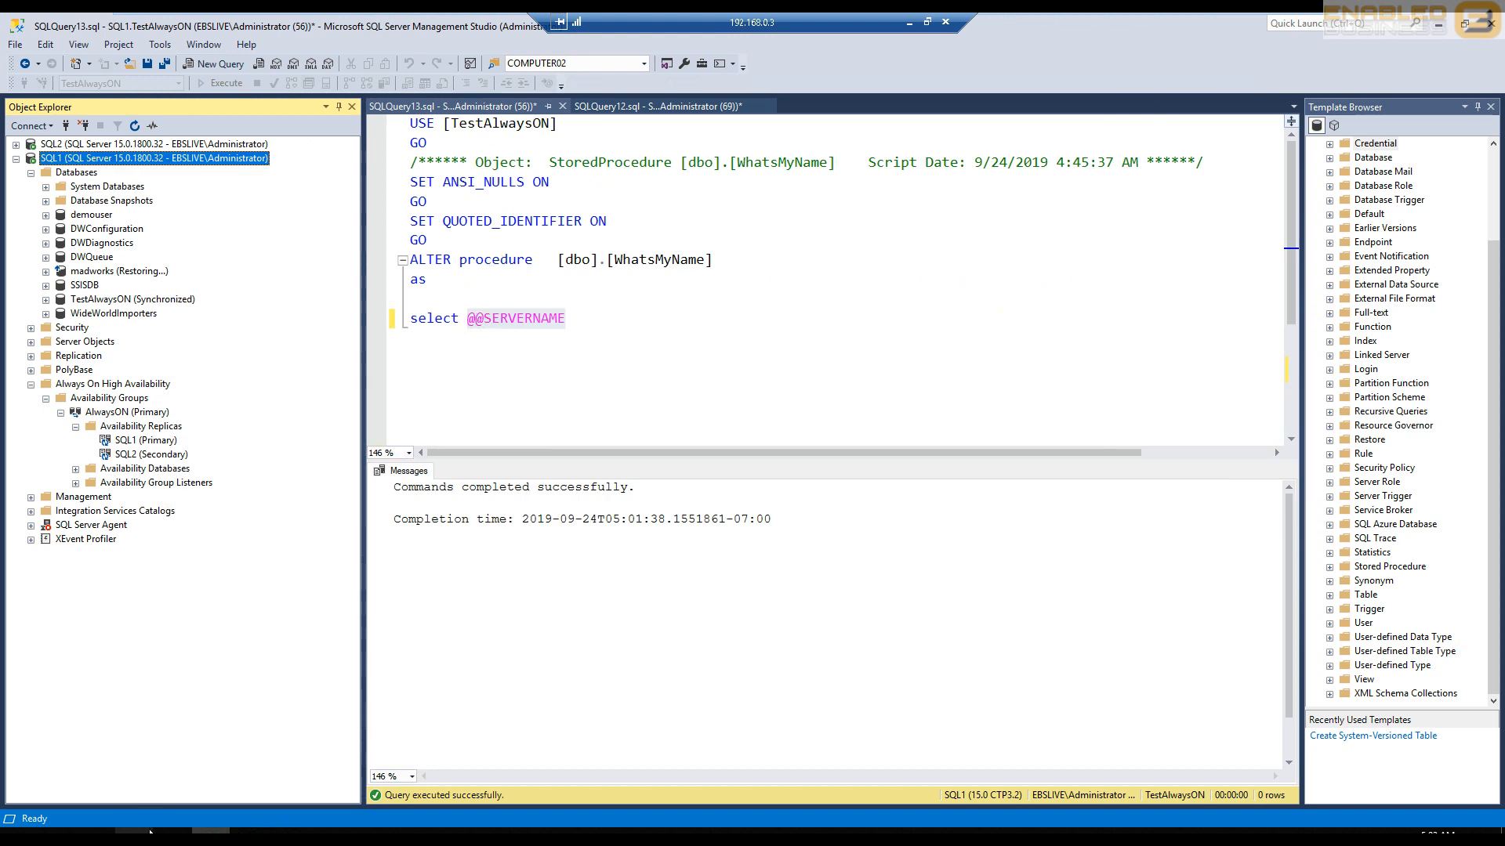
pyautogui.click(134, 837)
pyautogui.click(468, 255)
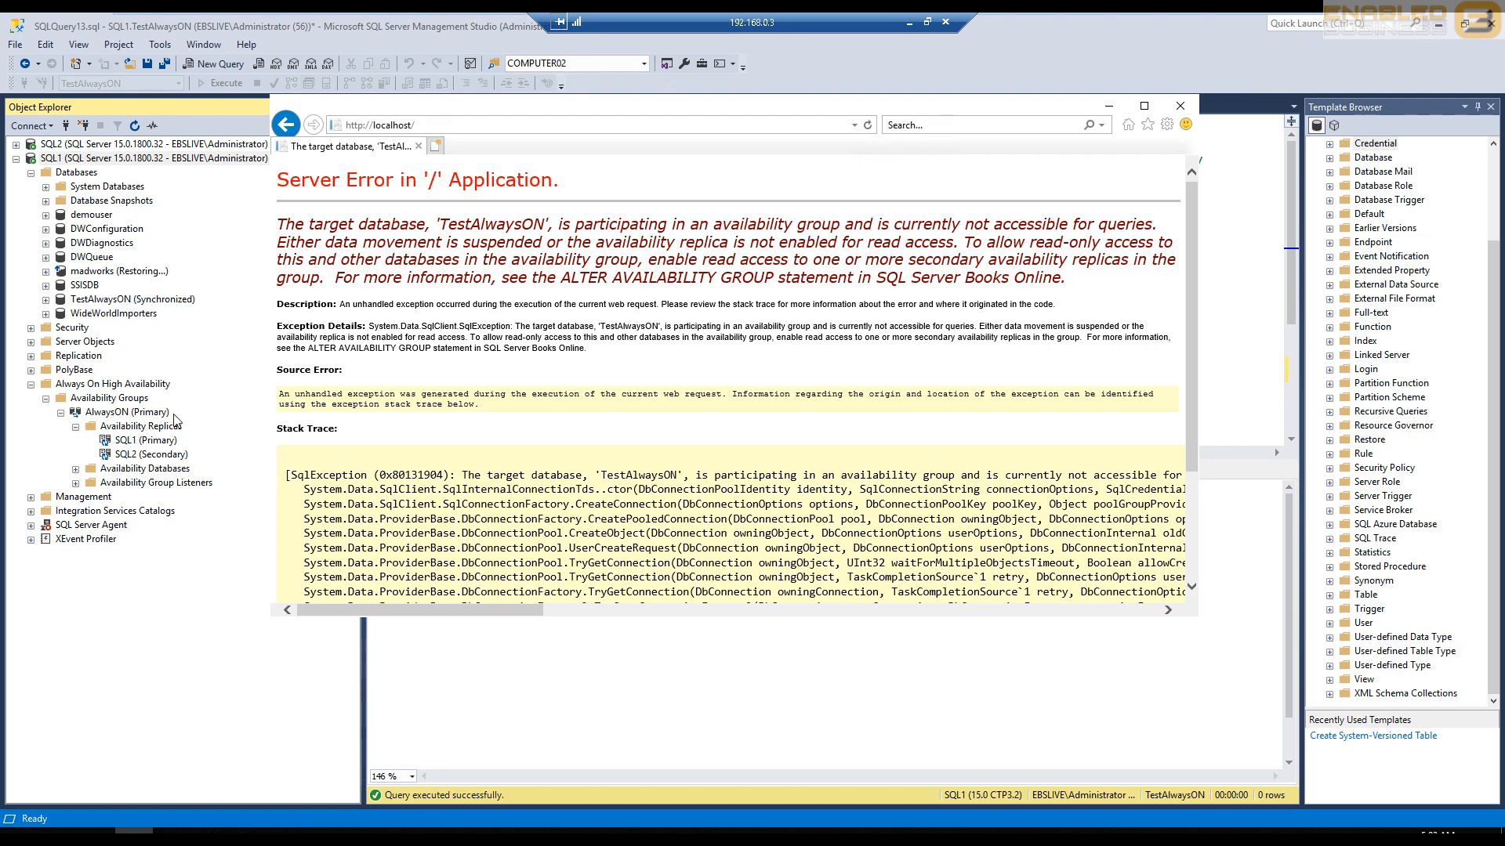
# - Set Readable Secondary to Yes for both SQL1 and SQL2 in the AlwaysON availability group properties and apply the change
pyautogui.click(140, 416)
pyautogui.rightClick(140, 421)
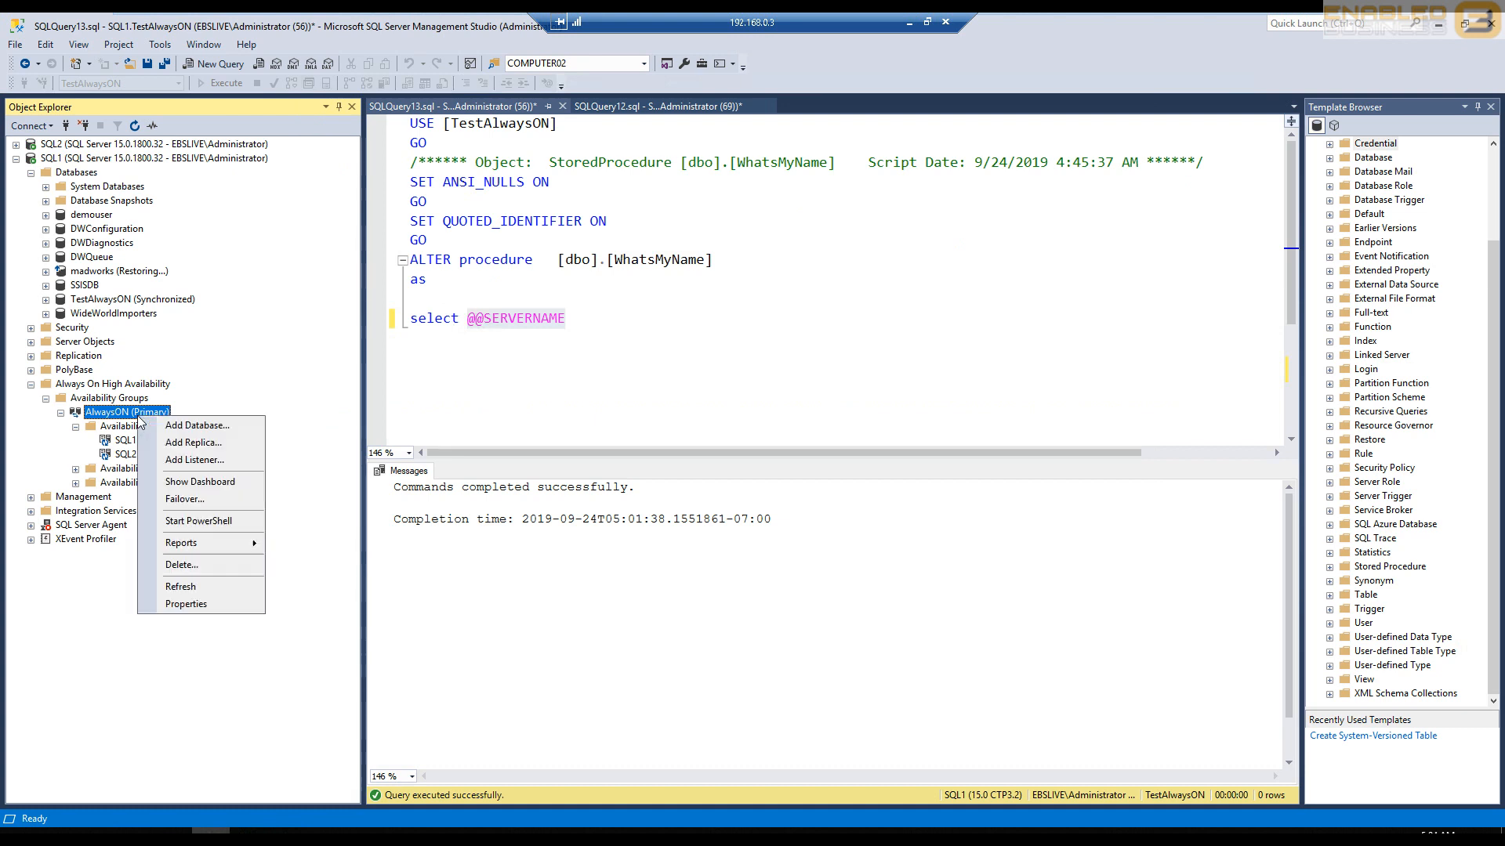
pyautogui.click(208, 613)
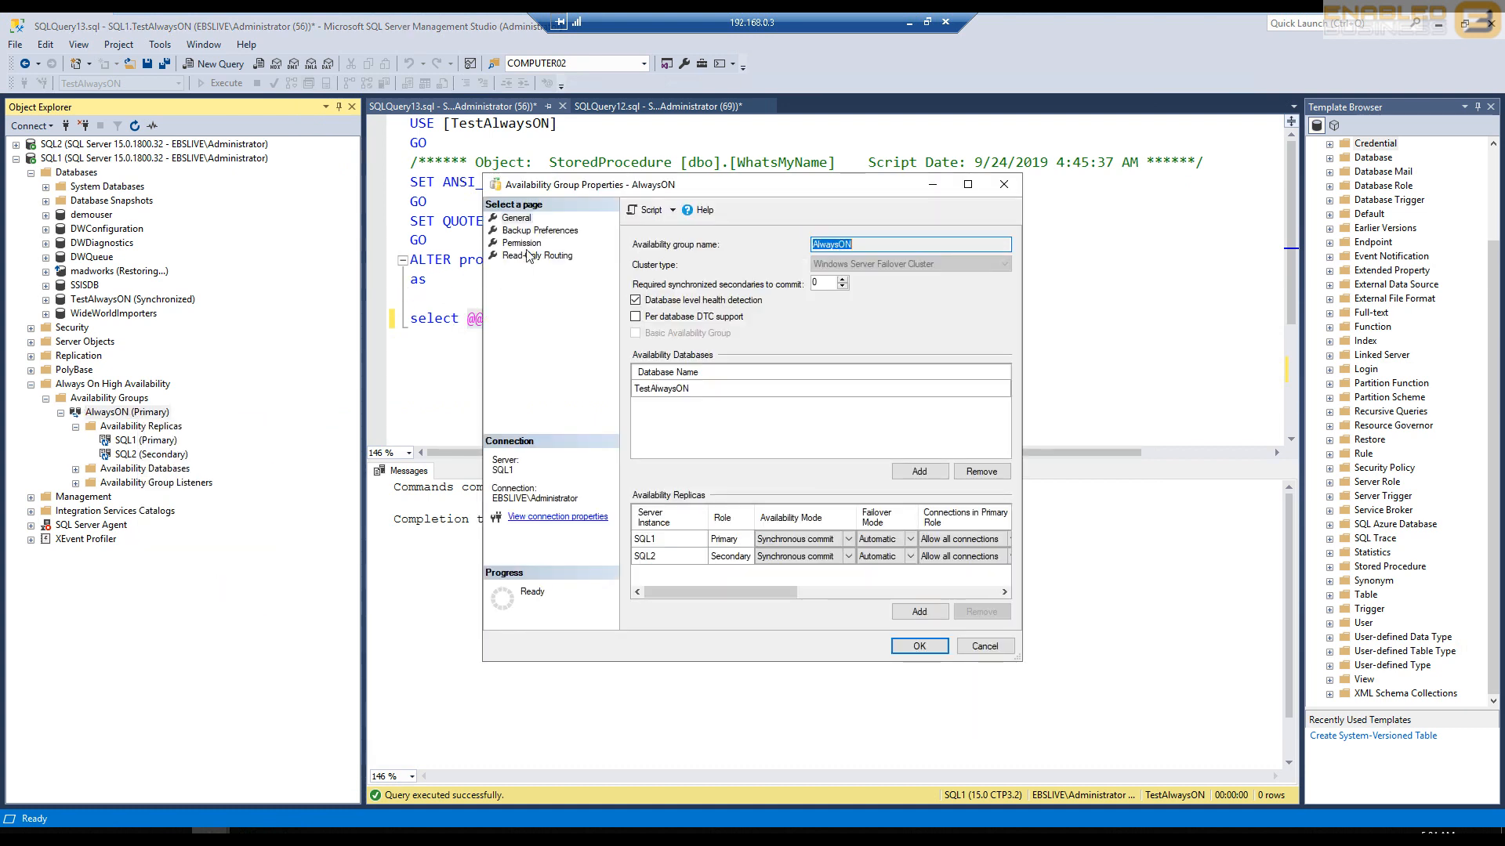
pyautogui.moveTo(772, 588); pyautogui.dragTo(833, 603)
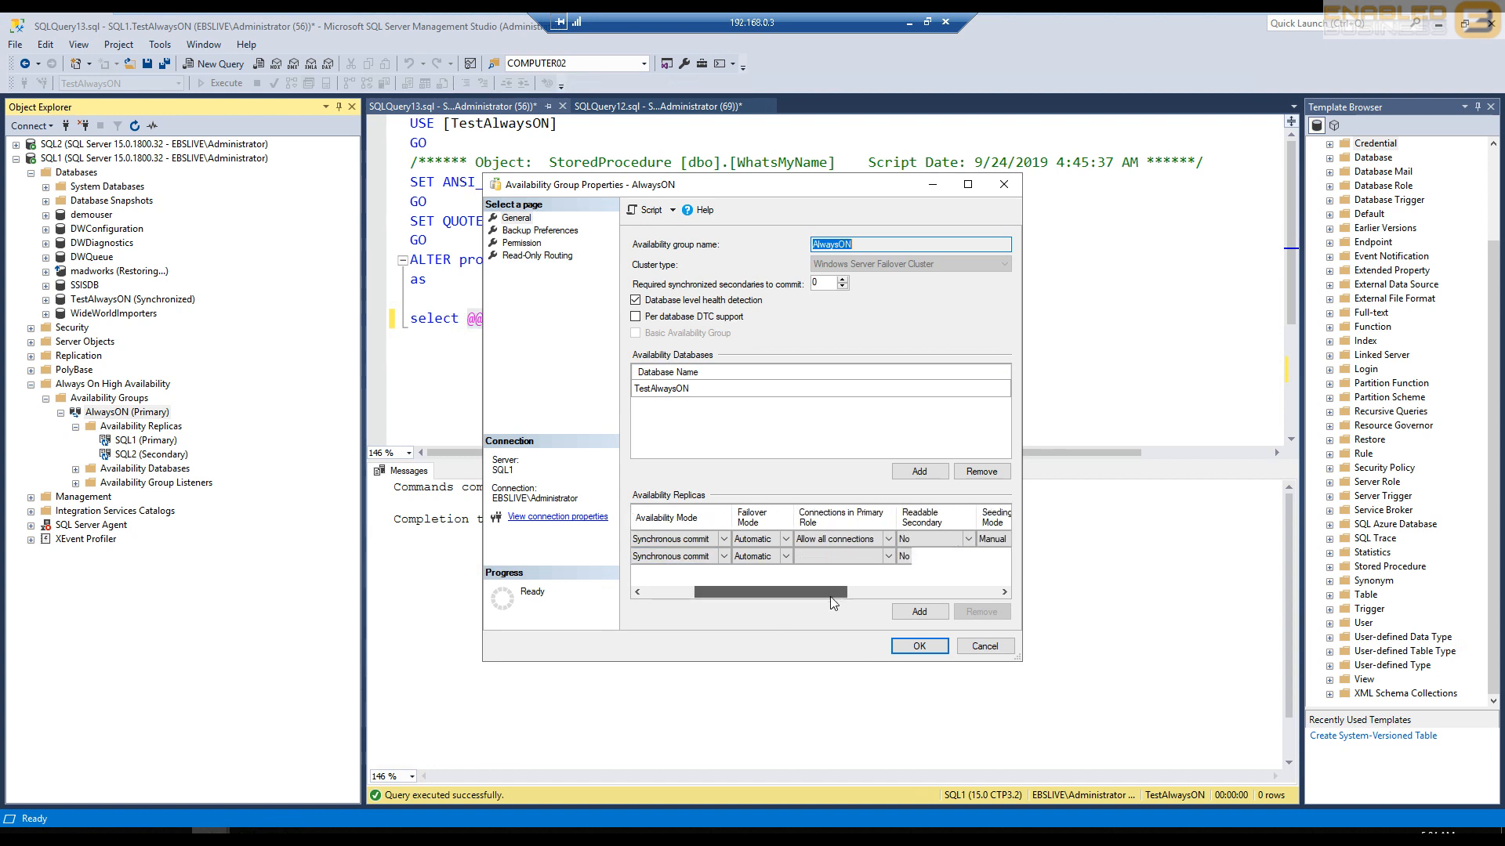
pyautogui.click(915, 538)
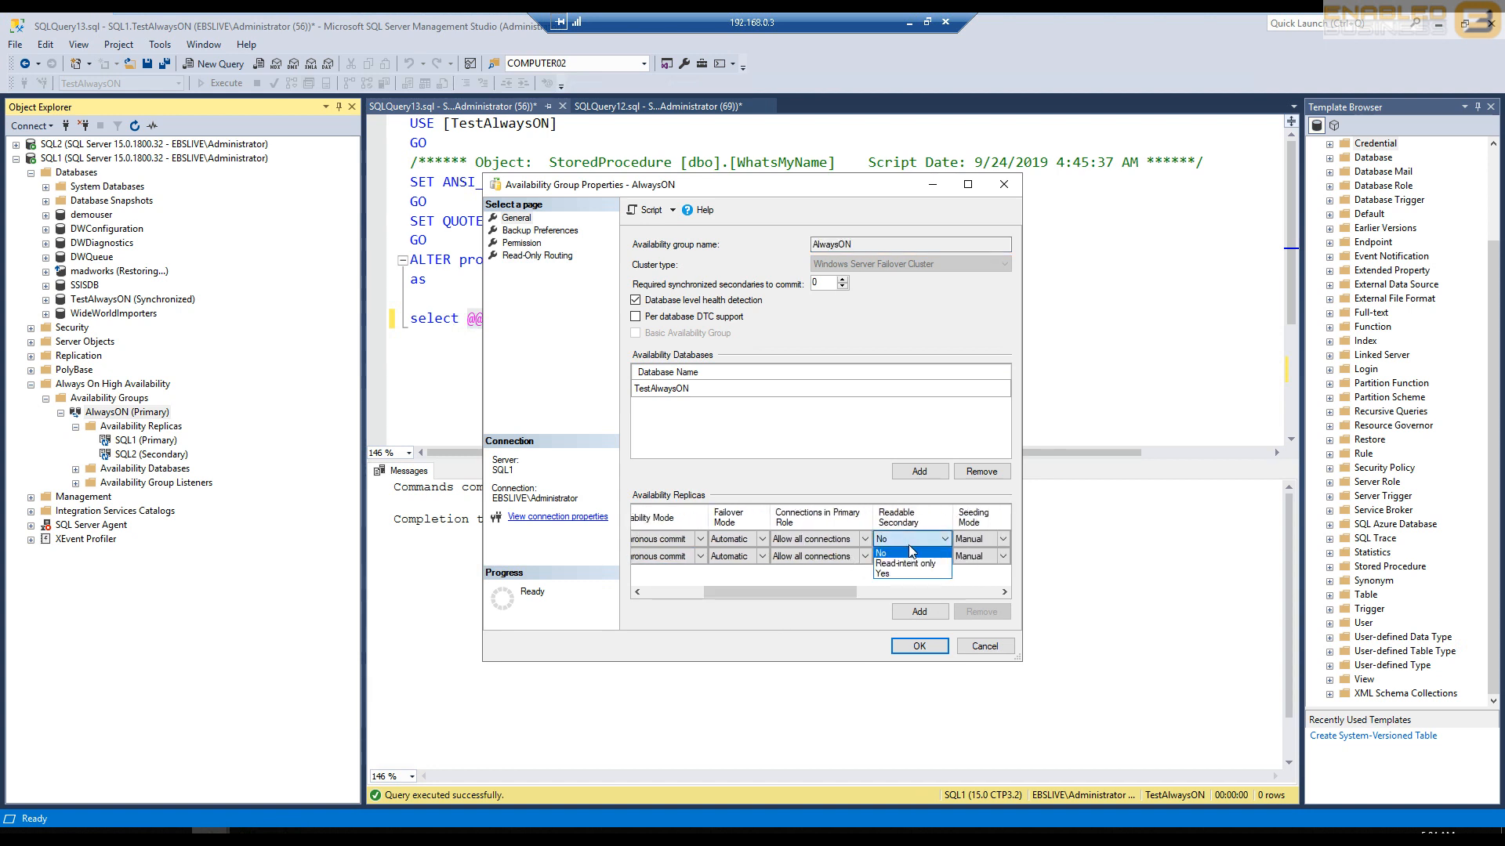
pyautogui.click(909, 573)
pyautogui.click(895, 558)
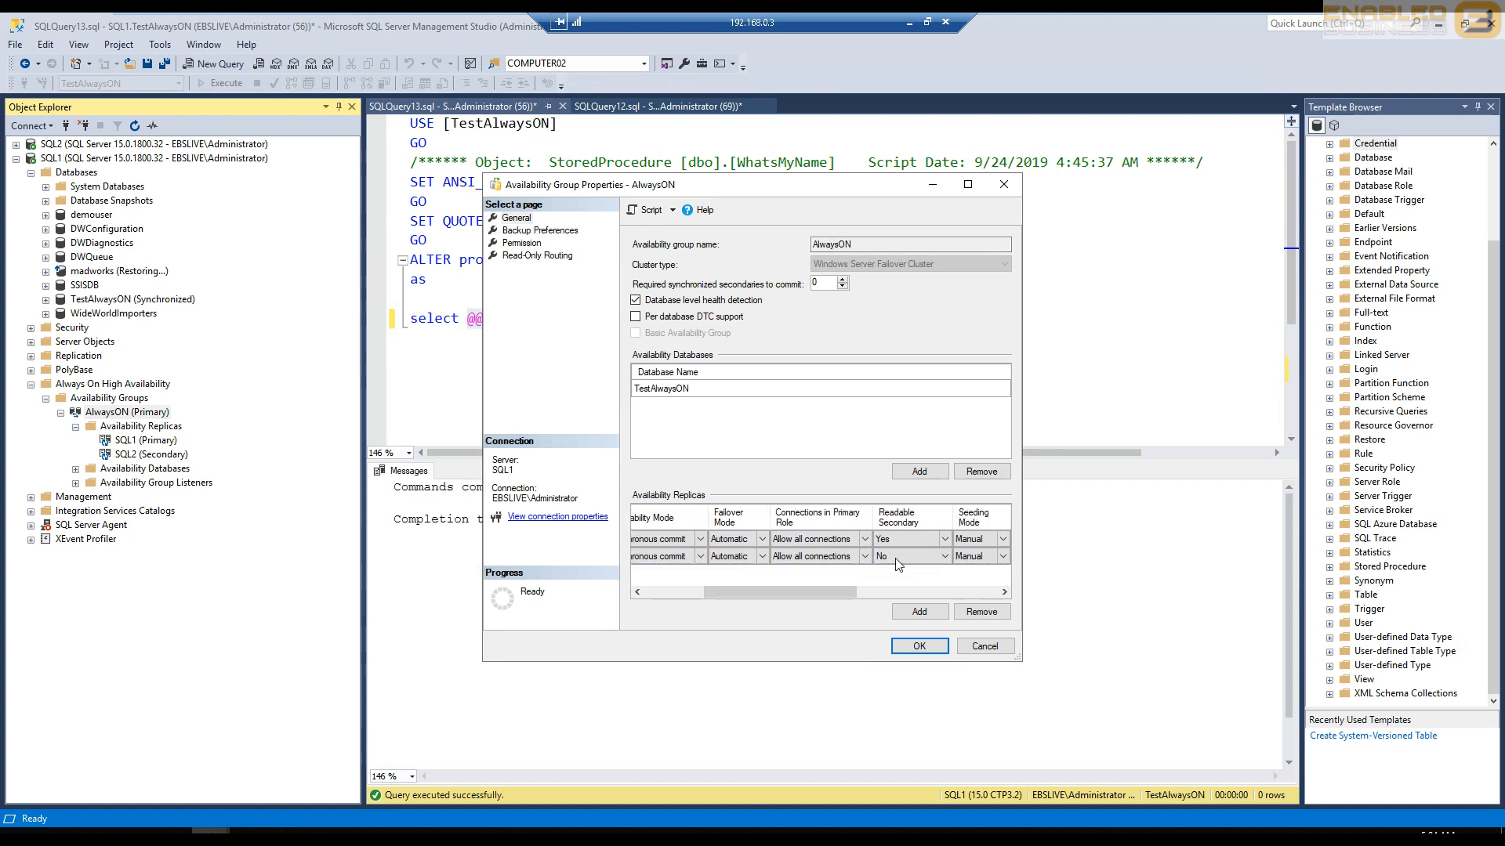
pyautogui.click(897, 558)
pyautogui.click(884, 592)
pyautogui.click(913, 648)
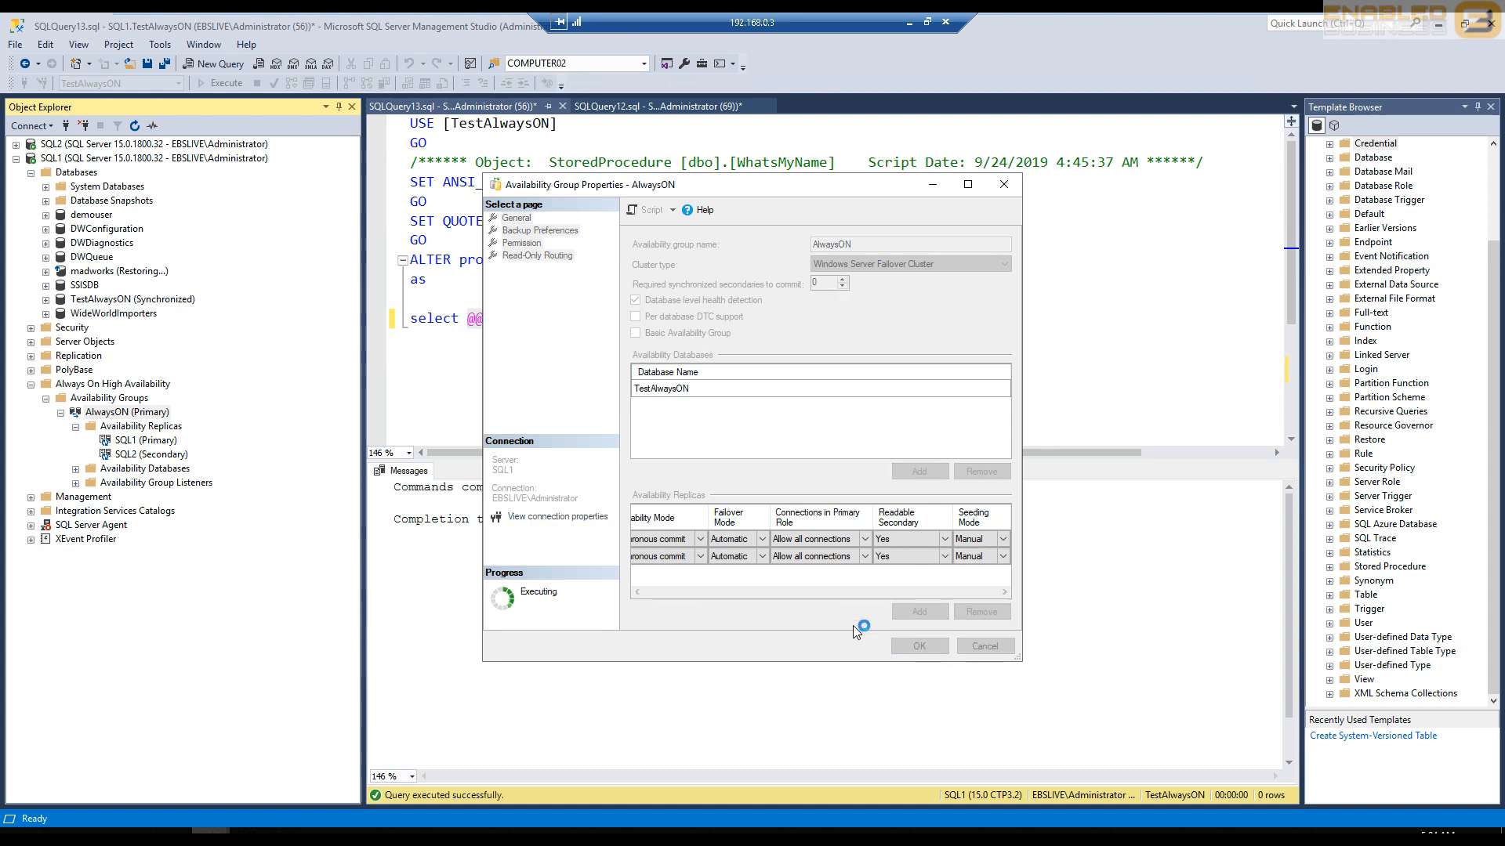
# - Return the browser from the error page to the localhost test page and check the Data Source in the Web file in Notepad
pyautogui.click(134, 834)
pyautogui.click(286, 128)
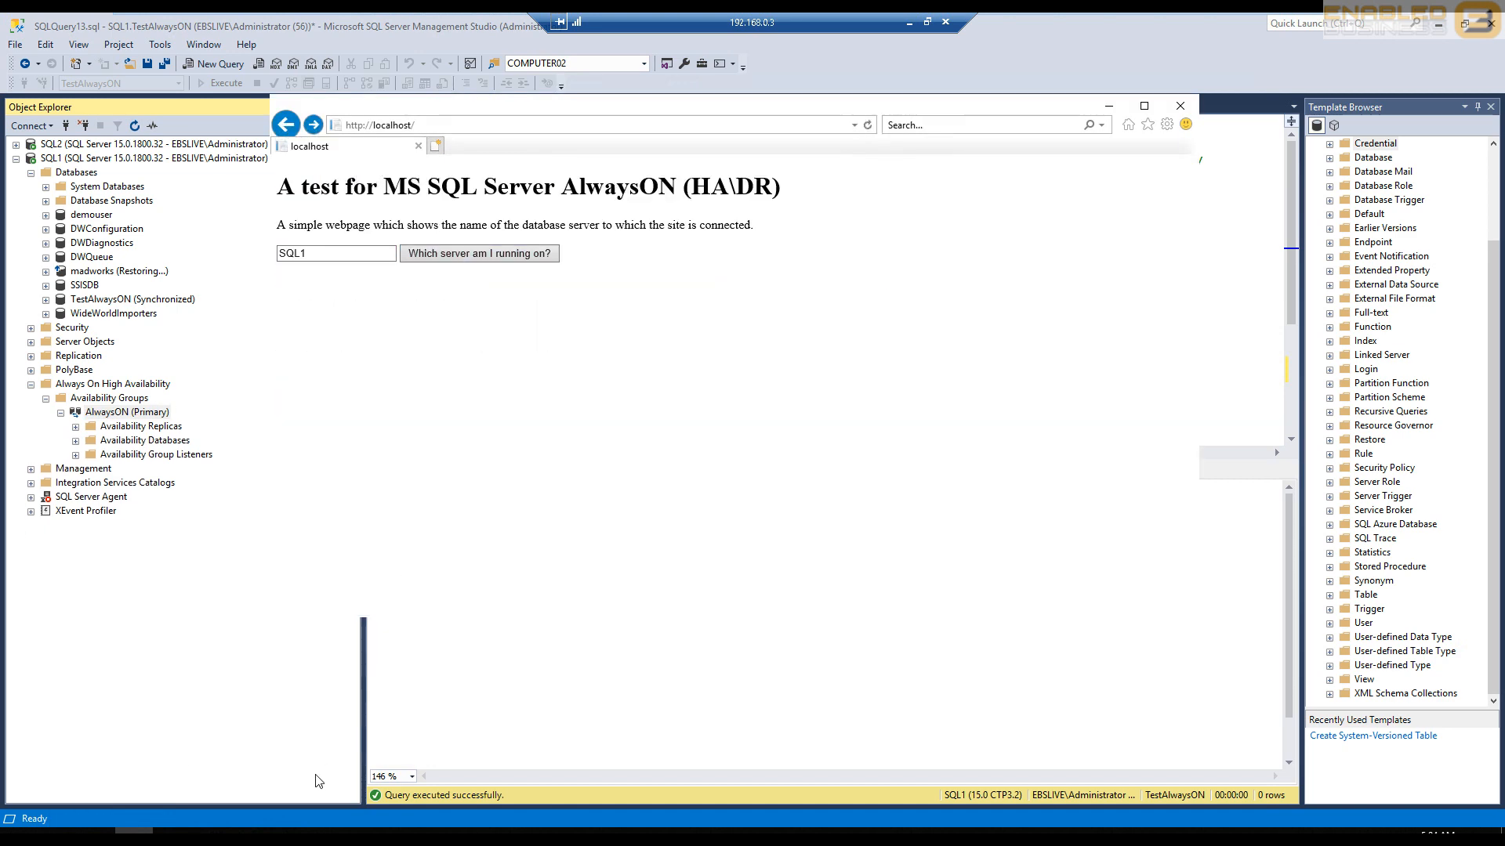
pyautogui.click(288, 833)
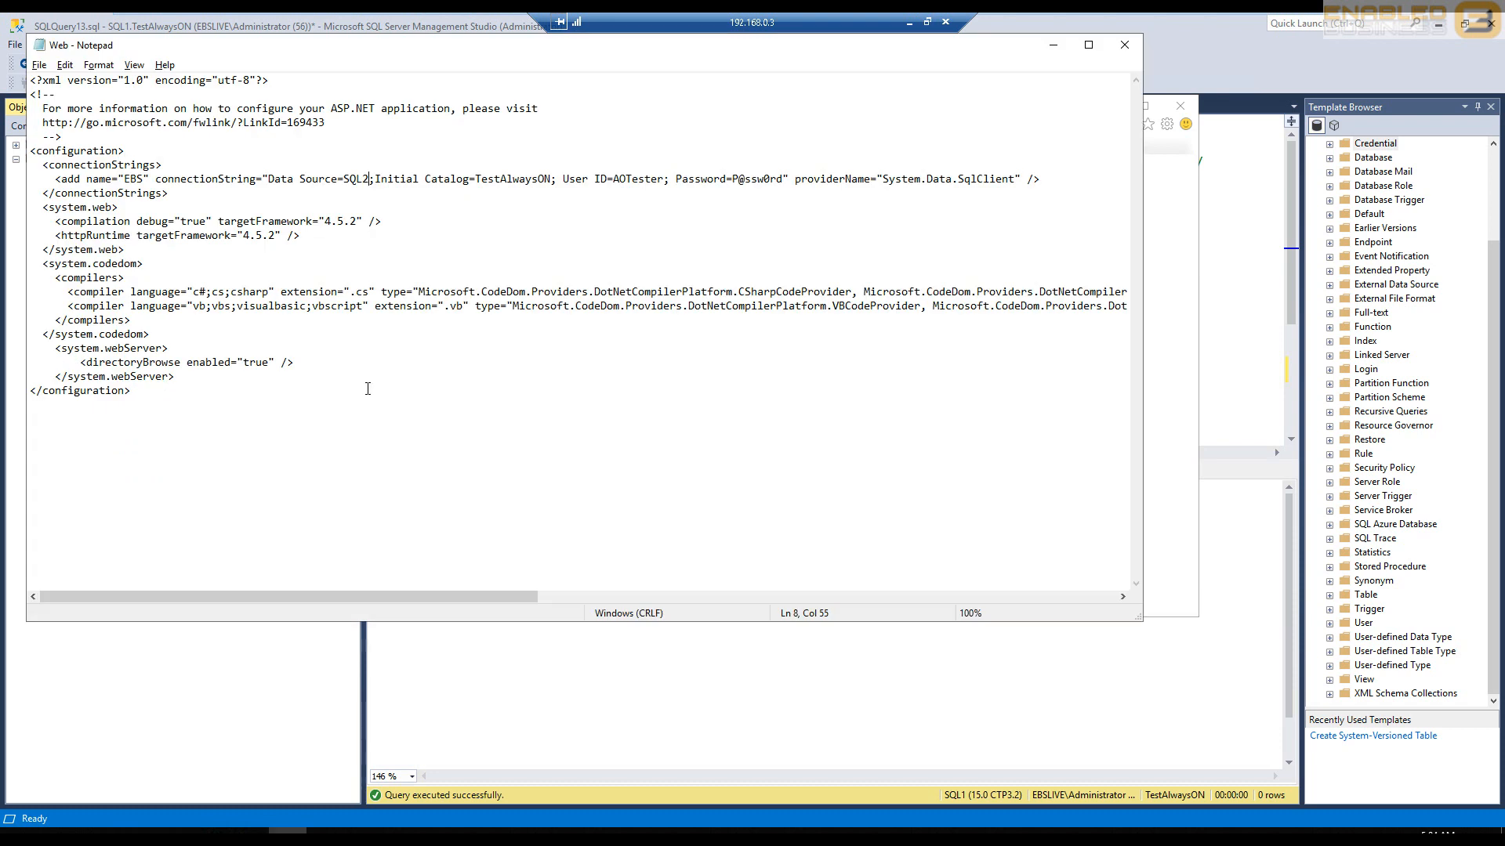
pyautogui.doubleClick(356, 180)
pyautogui.click(357, 295)
# - Query the database server name again on the localhost test page and minimize Notepad
pyautogui.click(134, 833)
pyautogui.click(432, 262)
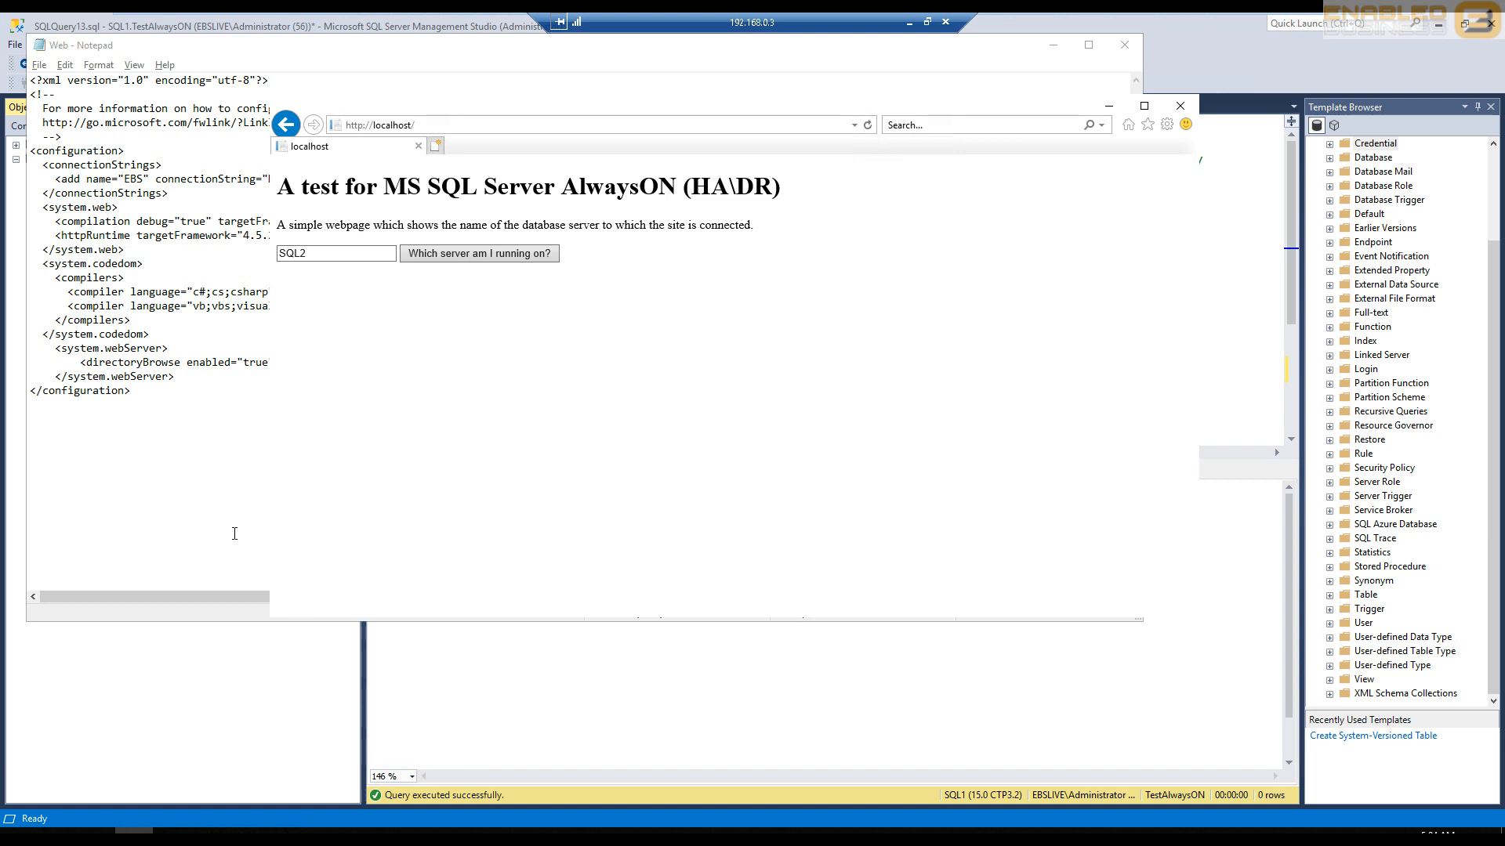
pyautogui.click(209, 515)
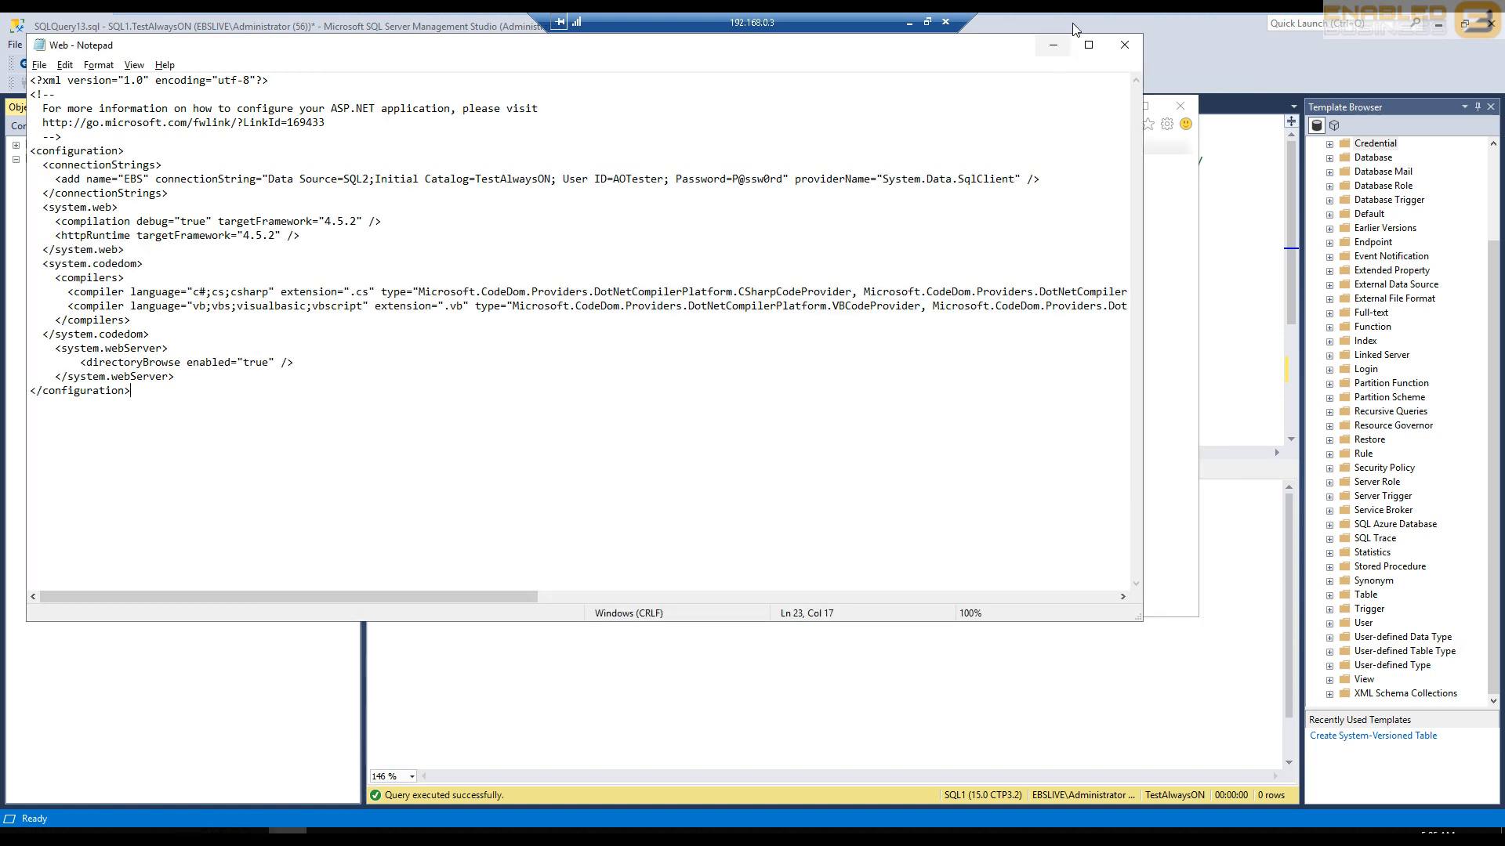
pyautogui.click(1052, 45)
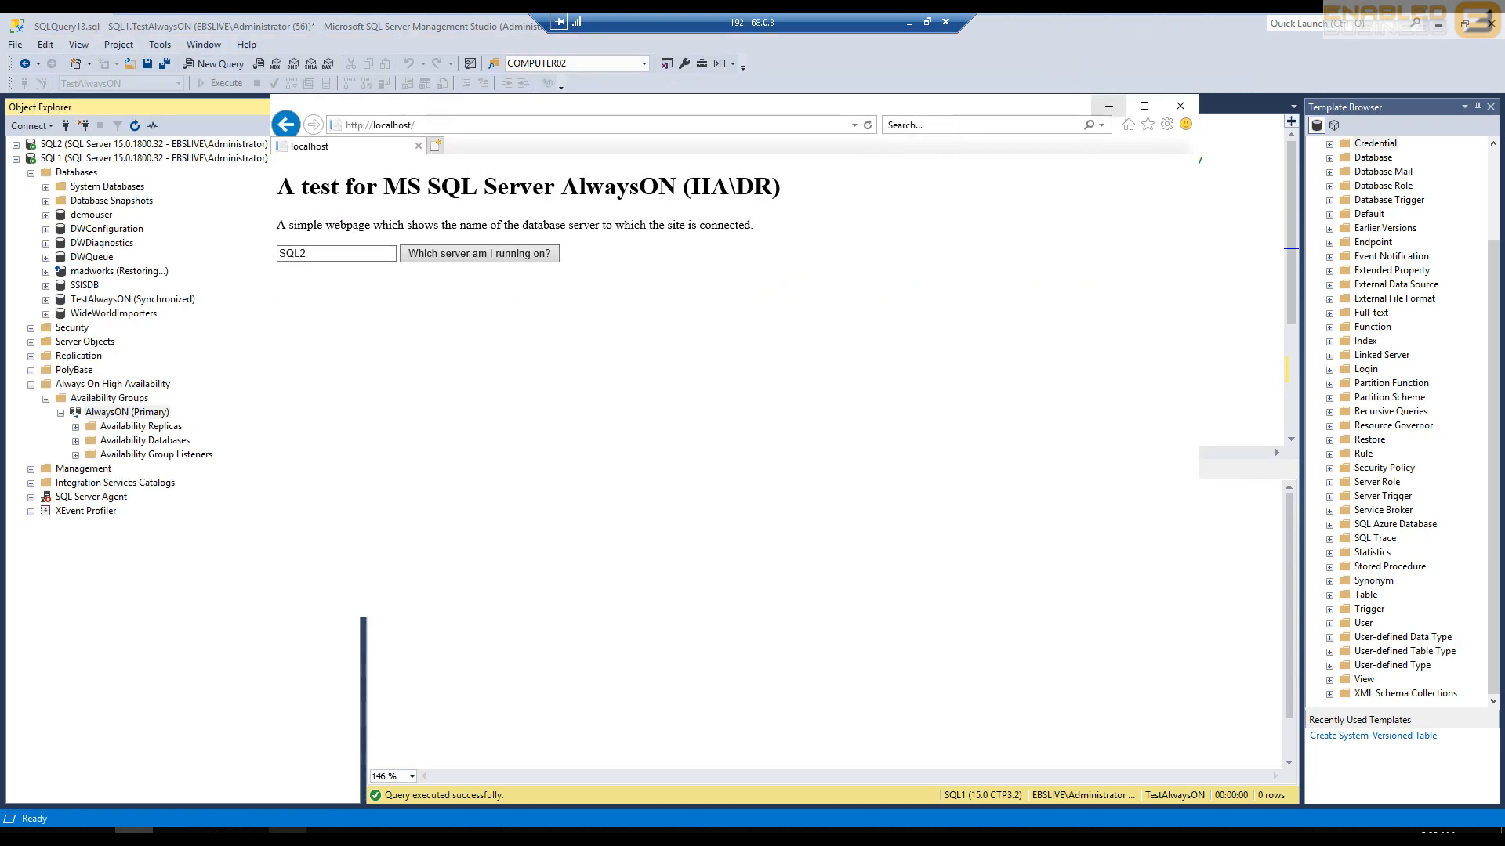
# - Look up the AlwaysON group's listener and set the EBS connection string's Data Source to AOTest in the Web file in Notepad
pyautogui.click(77, 455)
pyautogui.click(131, 469)
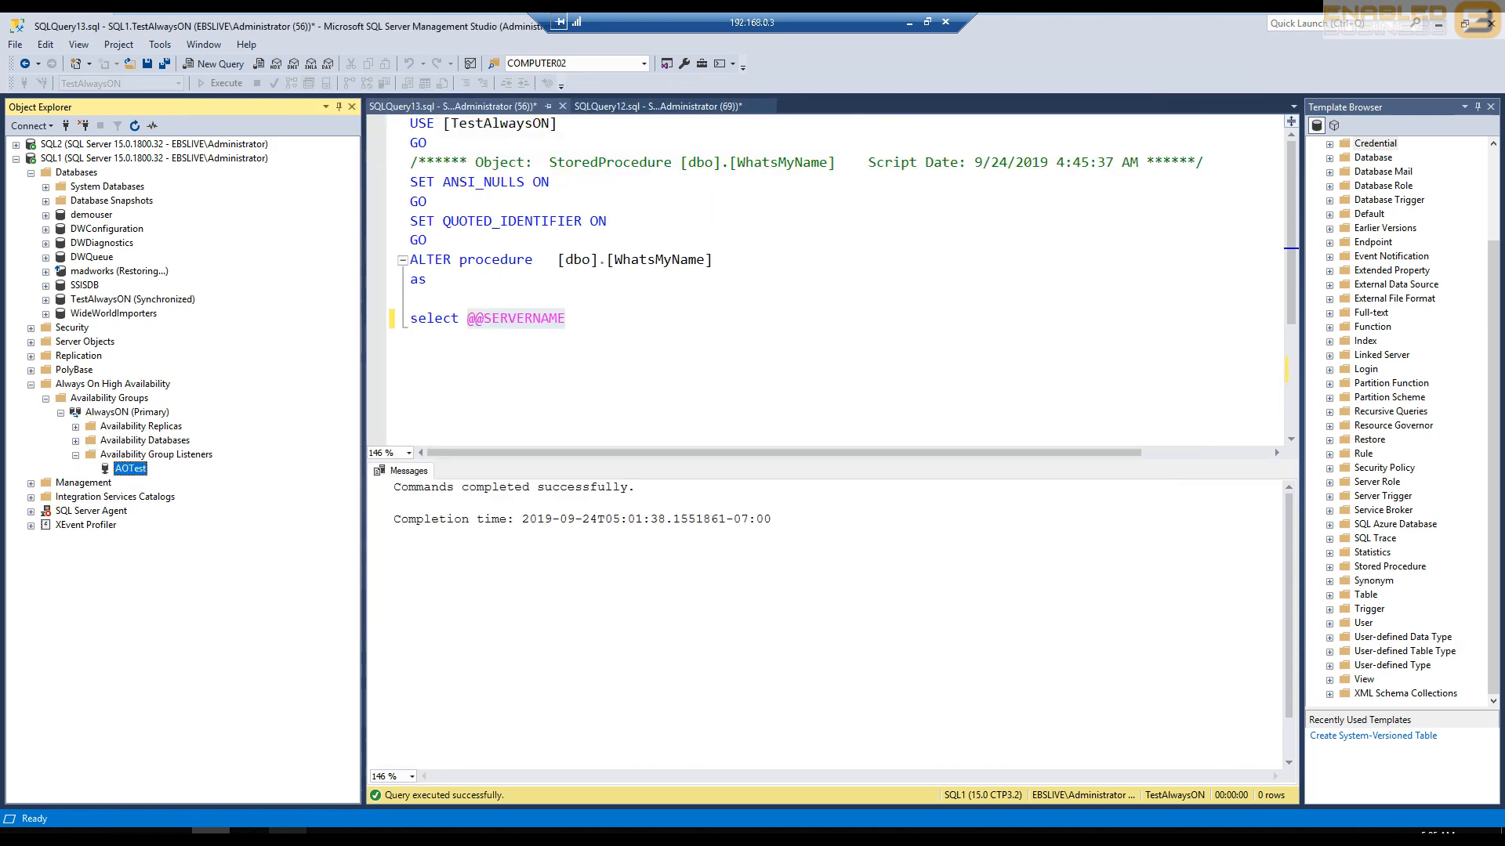
pyautogui.click(288, 837)
pyautogui.click(366, 177)
pyautogui.press('BackSpace')
pyautogui.press('BackSpace')
pyautogui.press('BackSpace')
pyautogui.press('BackSpace')
pyautogui.write('AOTest')
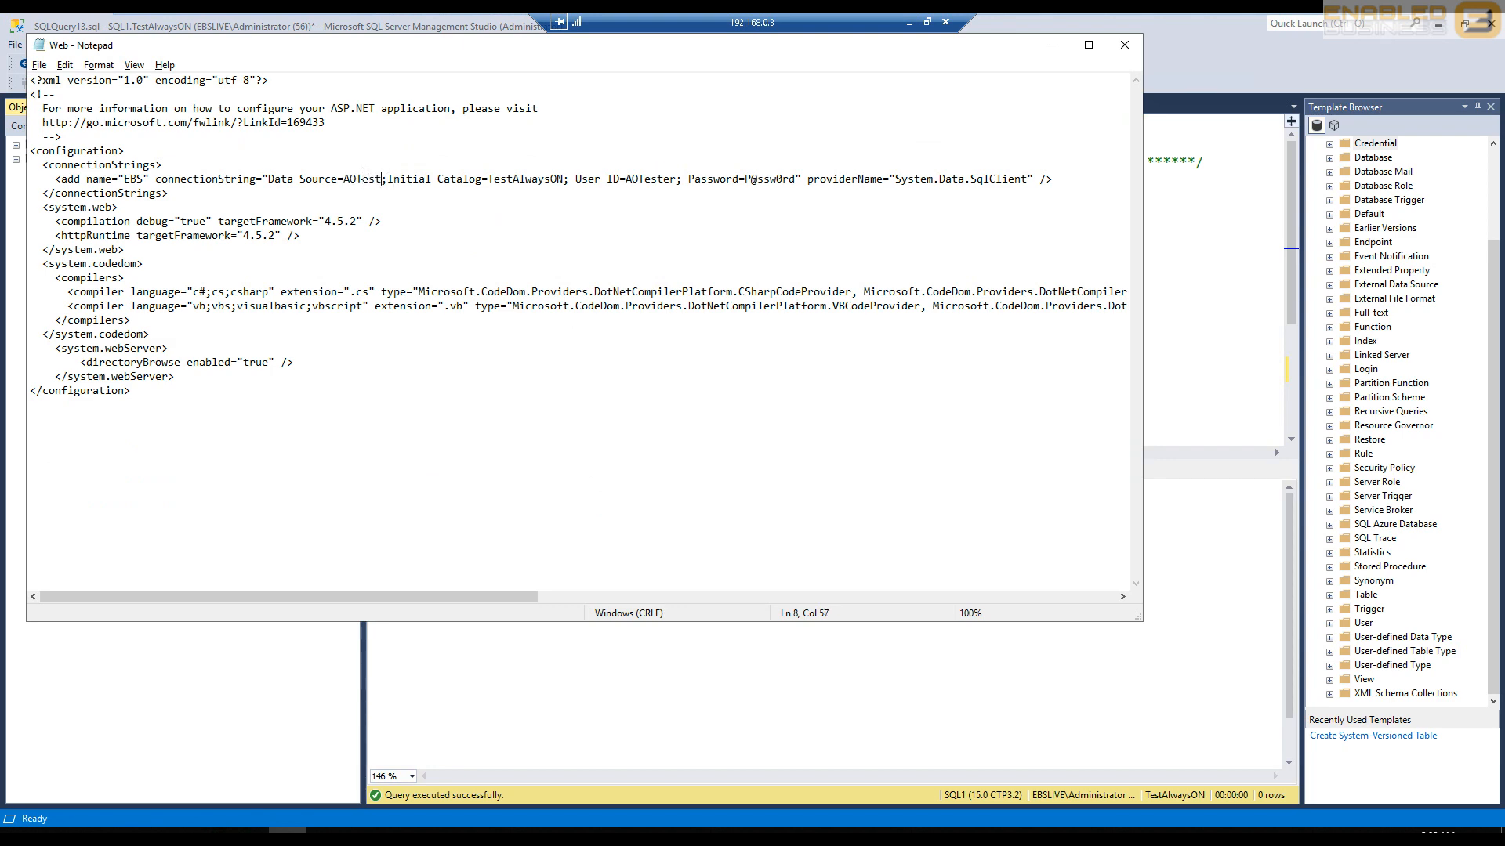
# - Select the SQL1 server in Management Studio and query the server name on the localhost page through the listener connection
pyautogui.hotkey('alt', 'Tab')
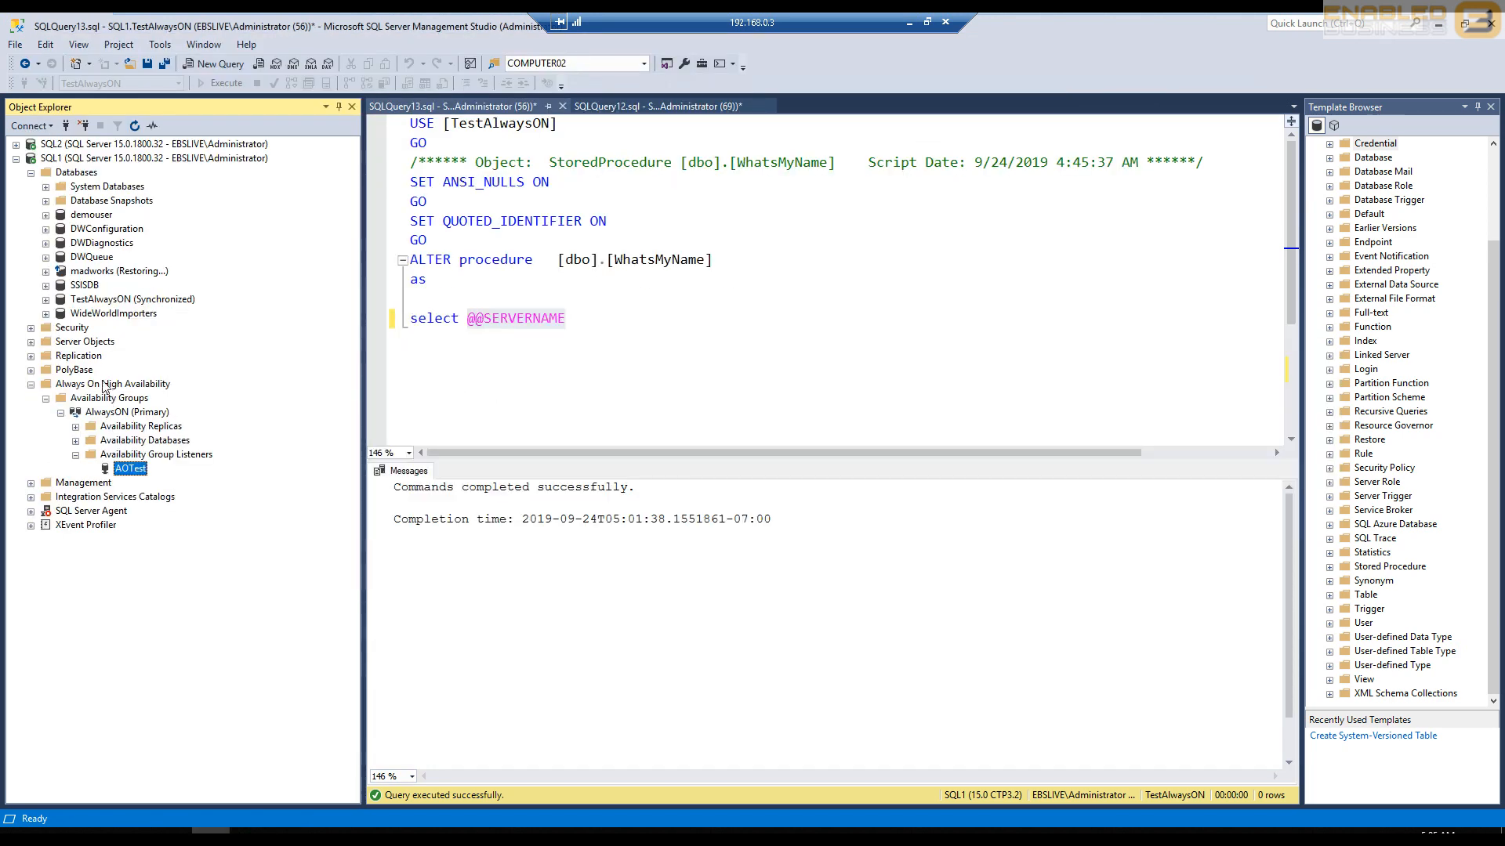
pyautogui.click(91, 160)
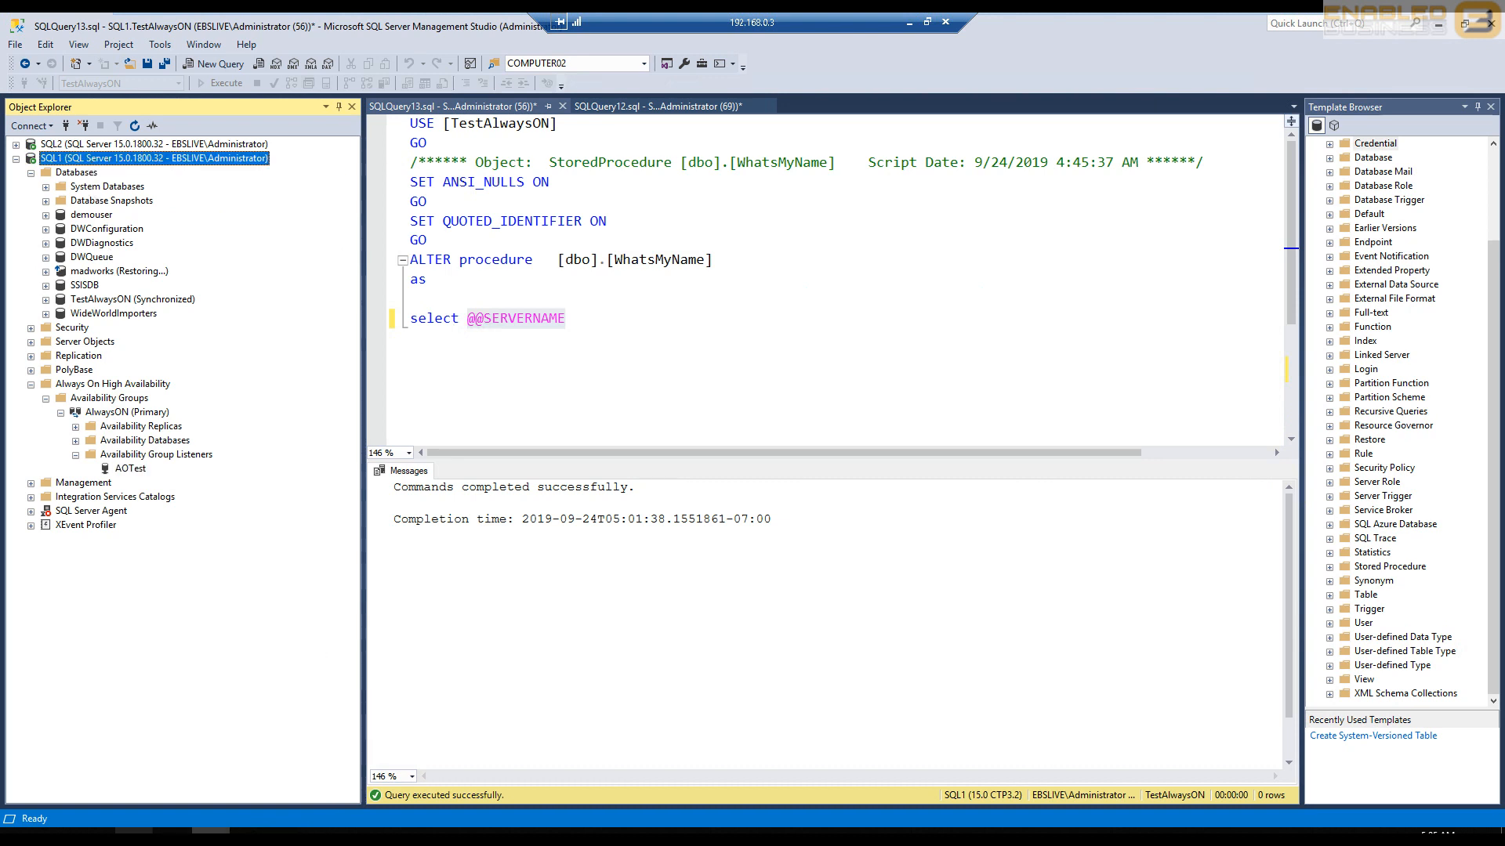
pyautogui.click(134, 831)
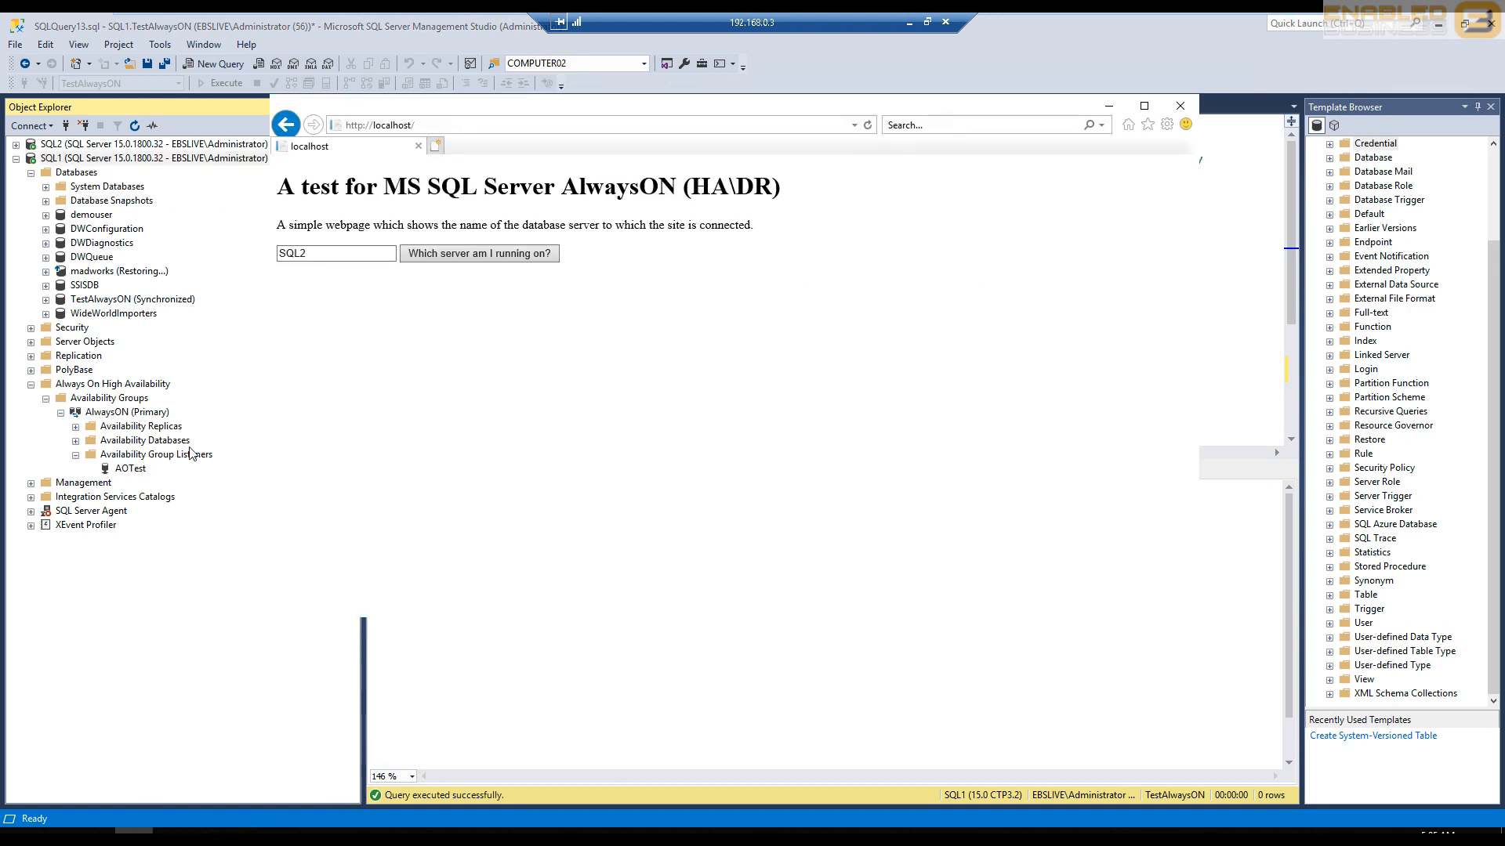
pyautogui.click(475, 249)
pyautogui.moveTo(361, 251); pyautogui.dragTo(216, 305)
pyautogui.click(475, 358)
# - Fail over the AlwaysON availability group to SQL2 as the new primary replica, connecting to it with Windows Authentication
pyautogui.rightClick(117, 414)
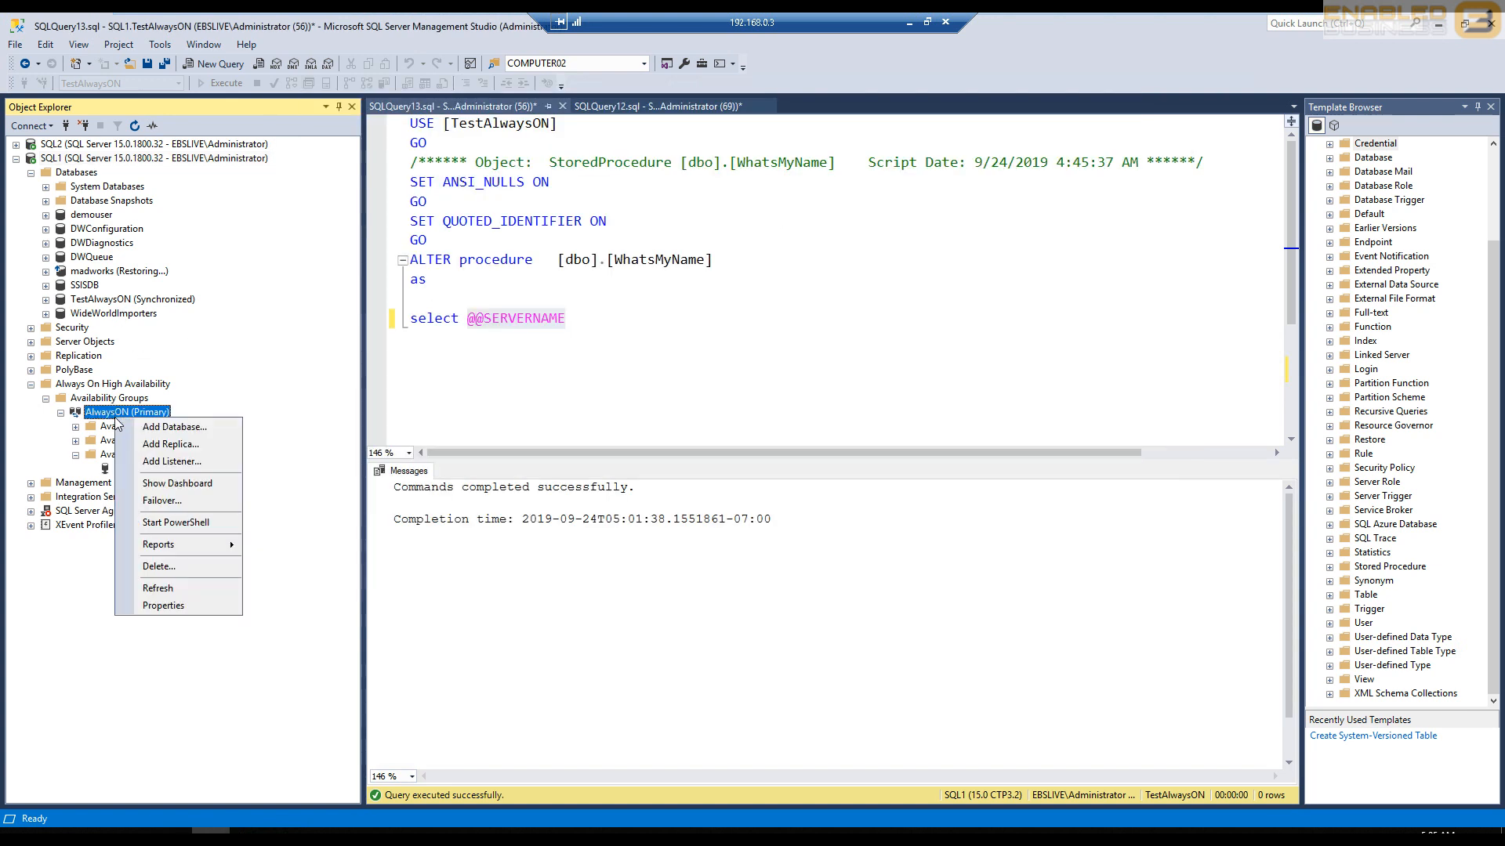
pyautogui.click(156, 503)
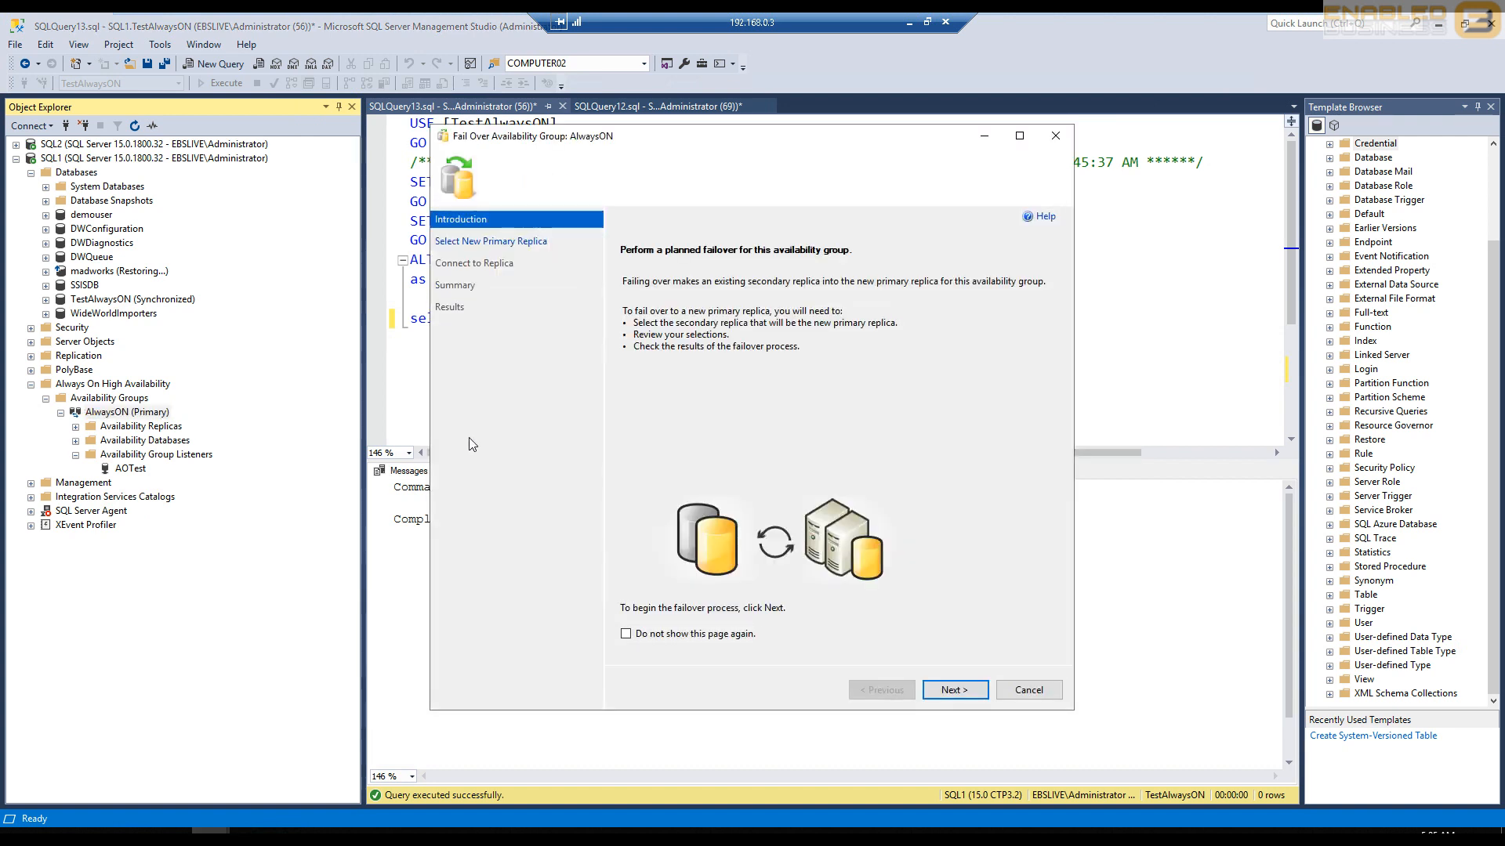
pyautogui.click(961, 691)
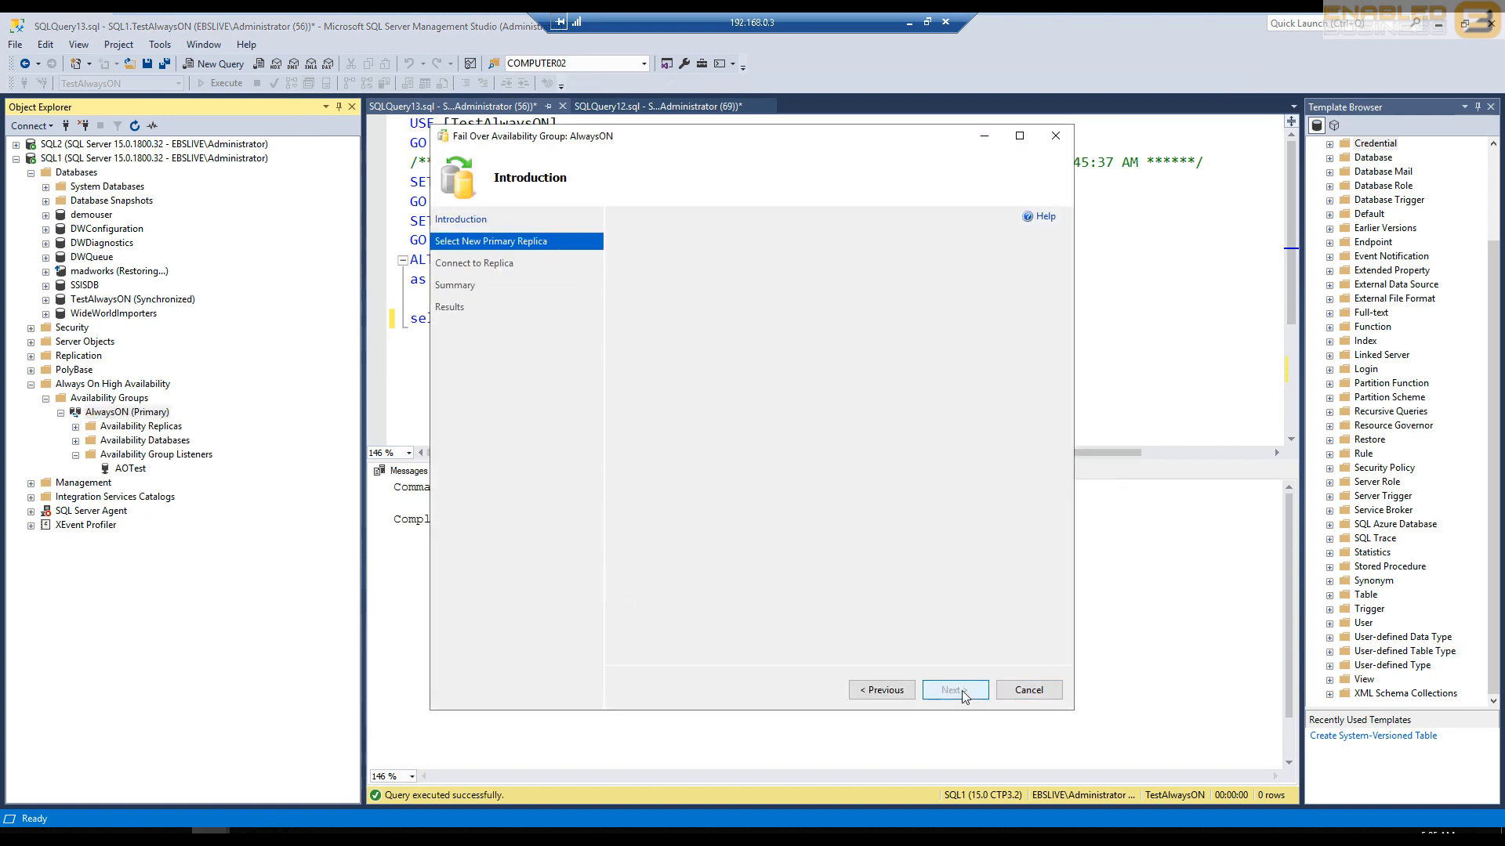
pyautogui.click(961, 690)
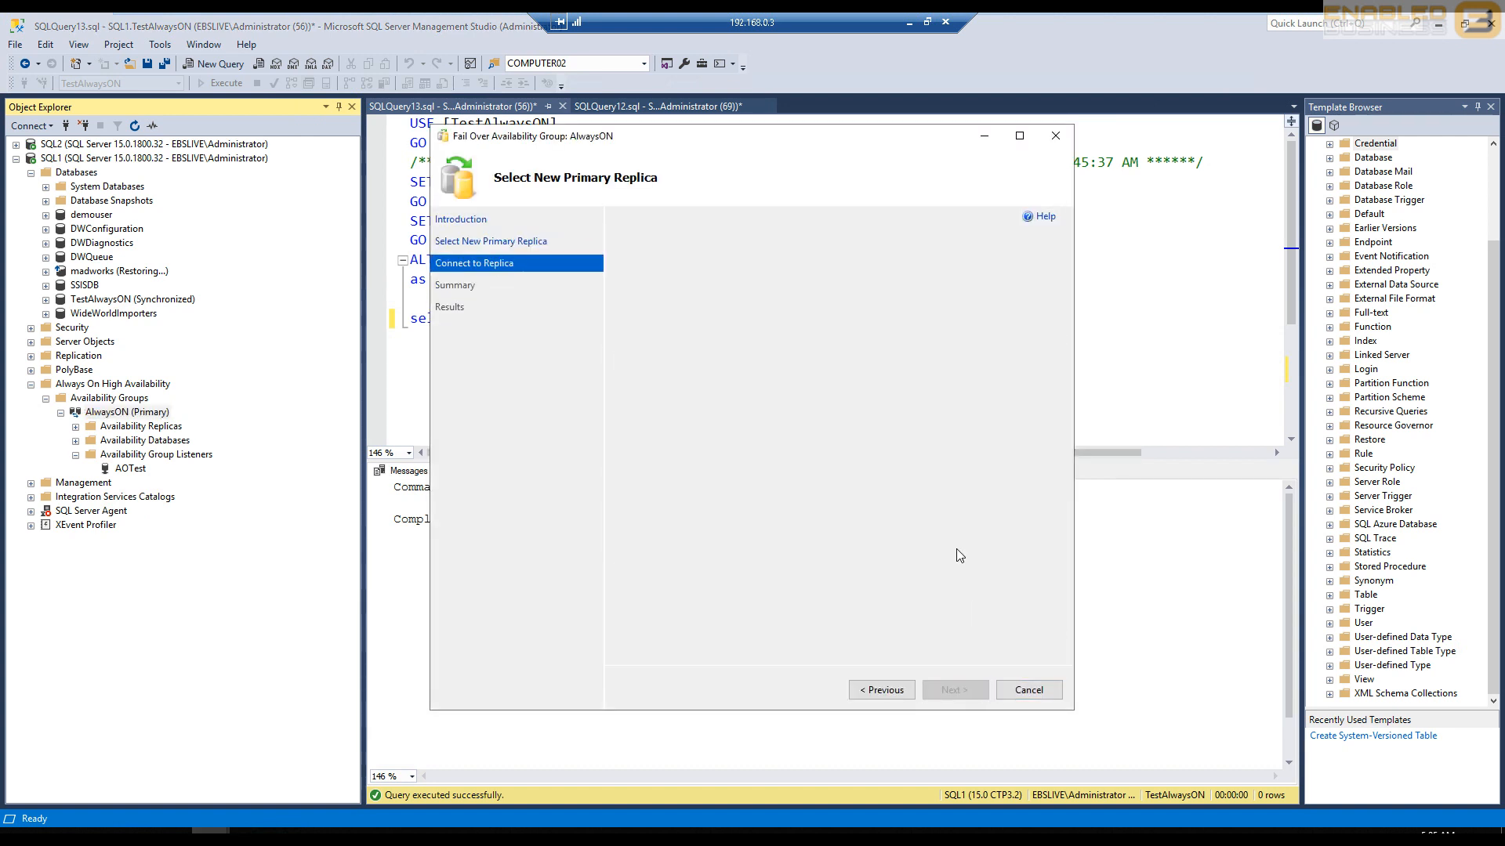
pyautogui.click(1031, 316)
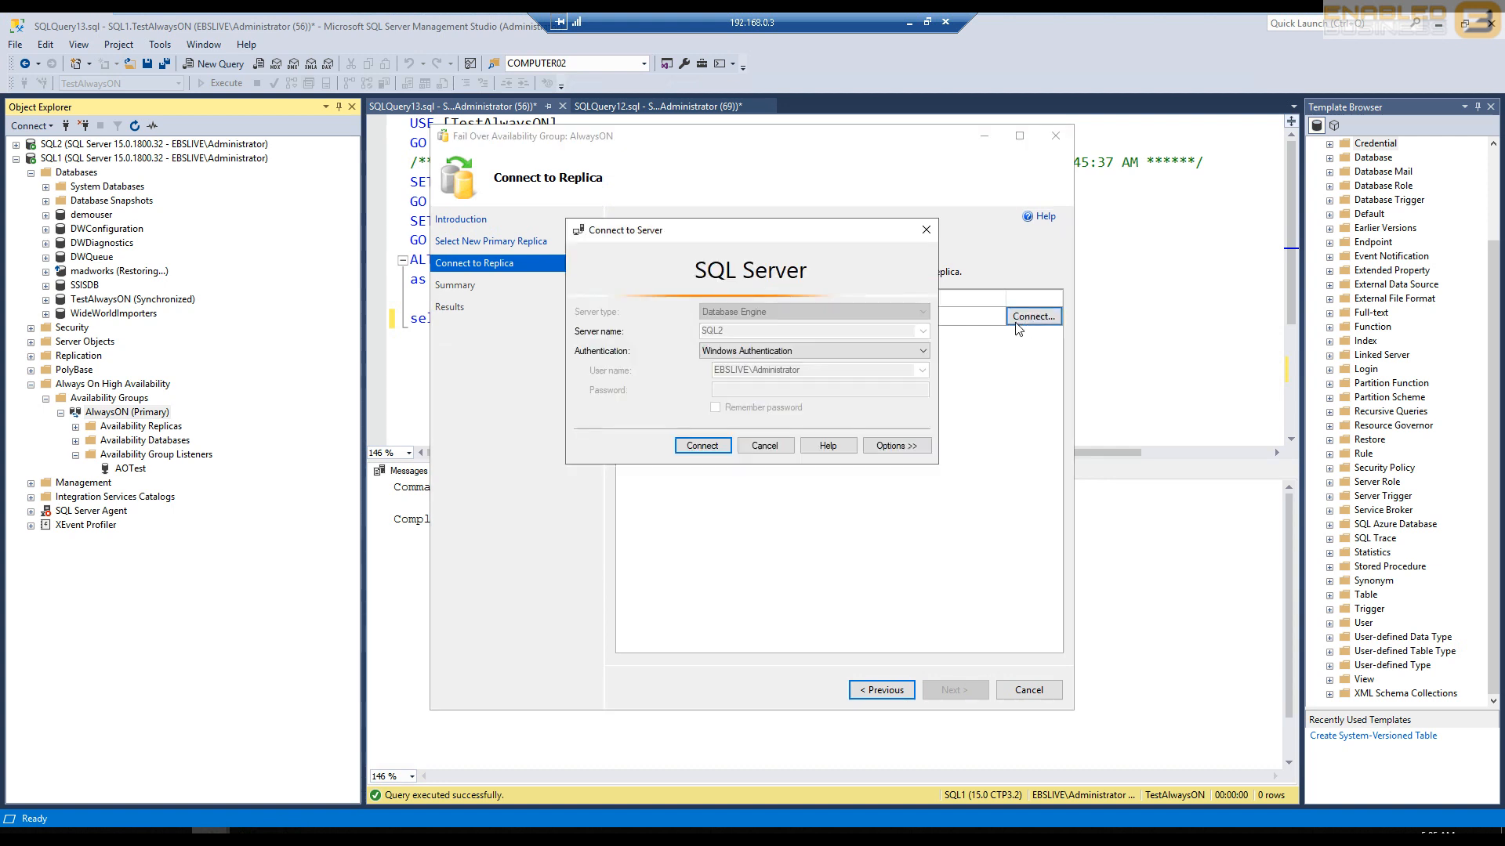
pyautogui.click(702, 446)
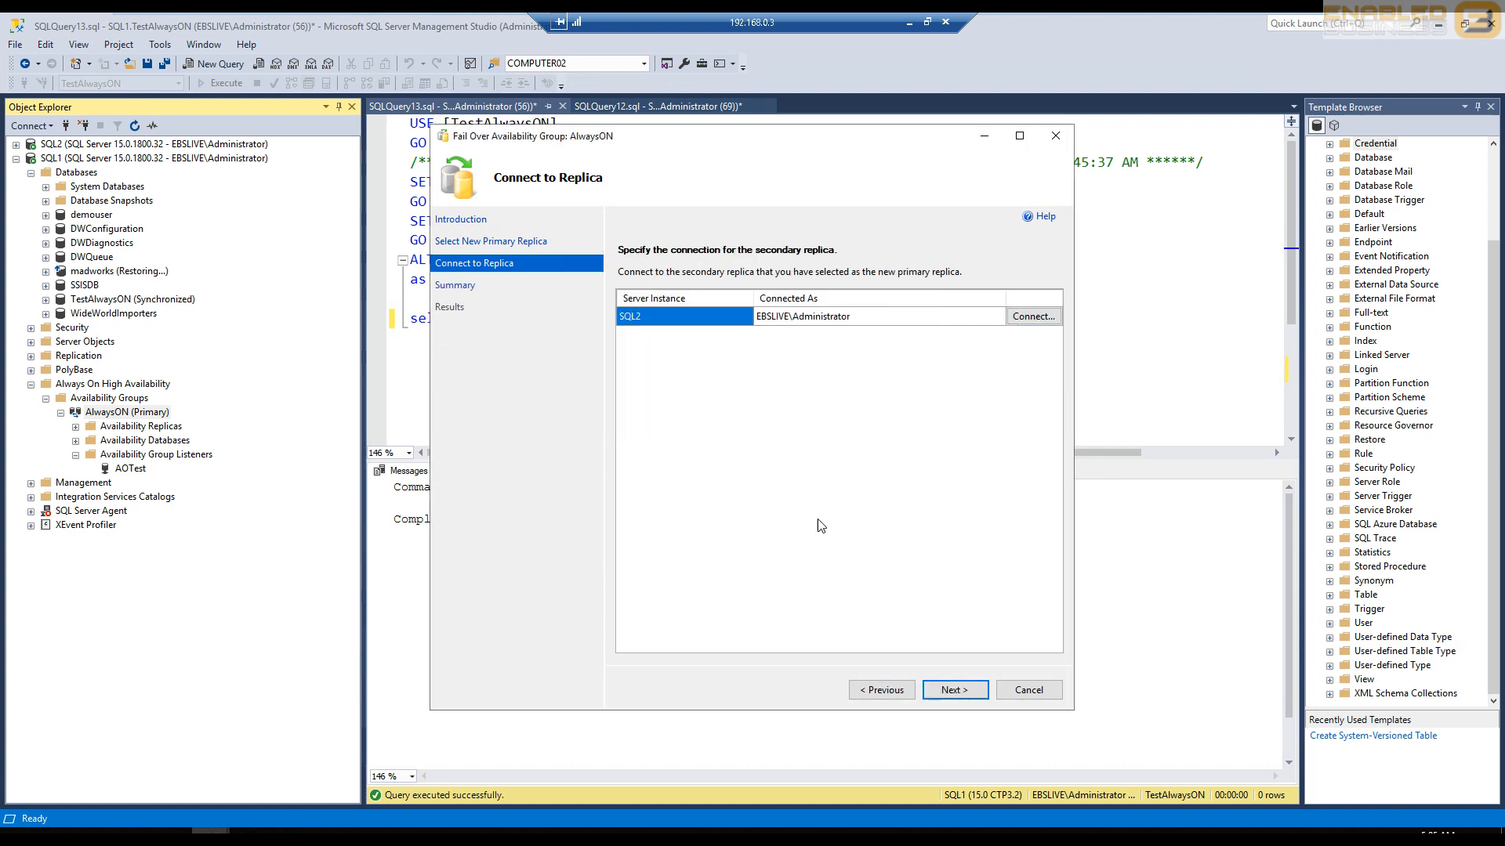
pyautogui.click(956, 690)
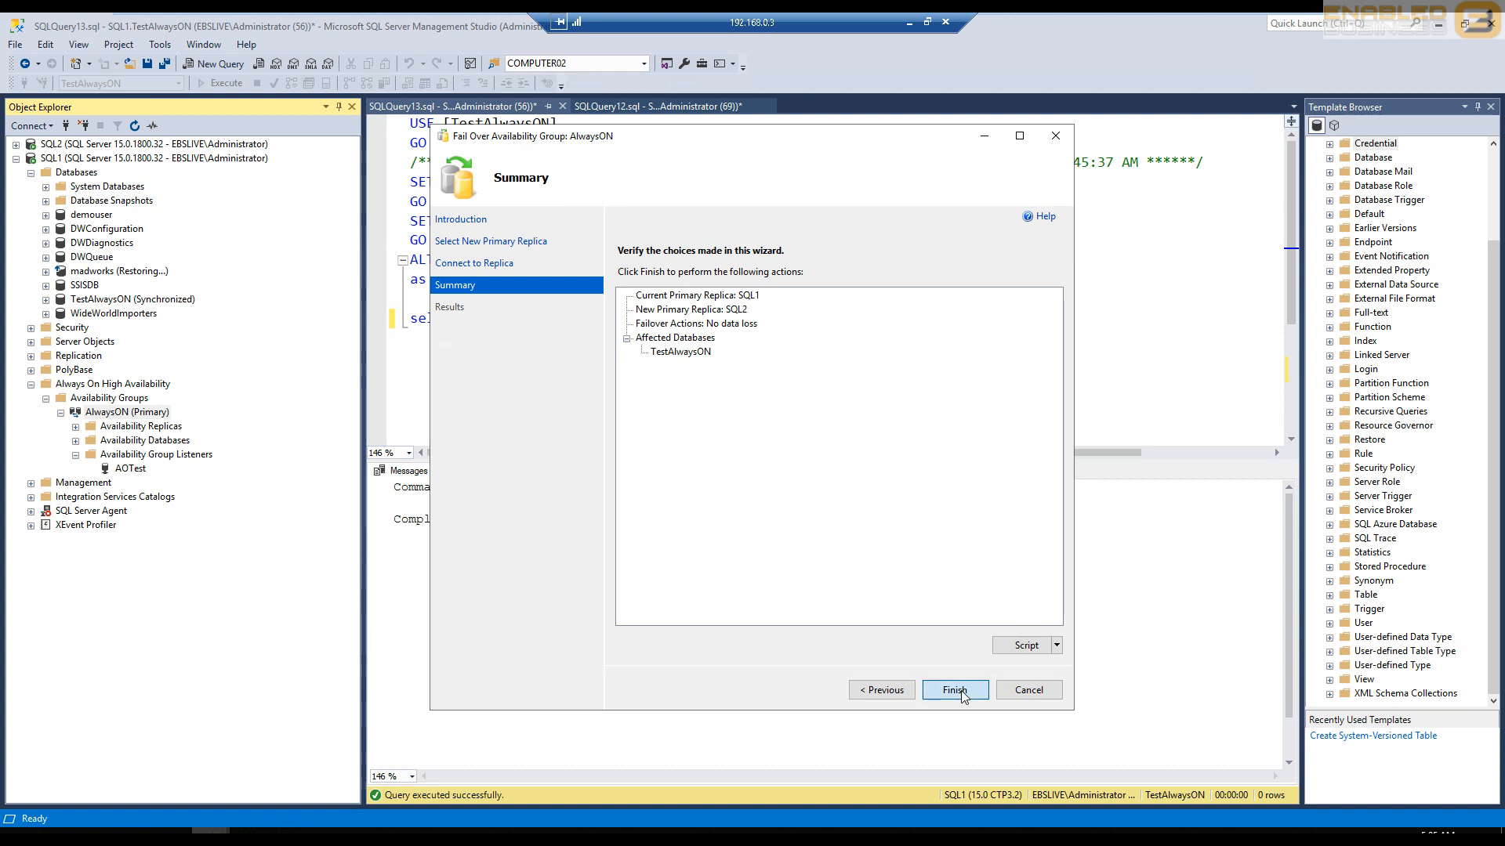
pyautogui.click(960, 690)
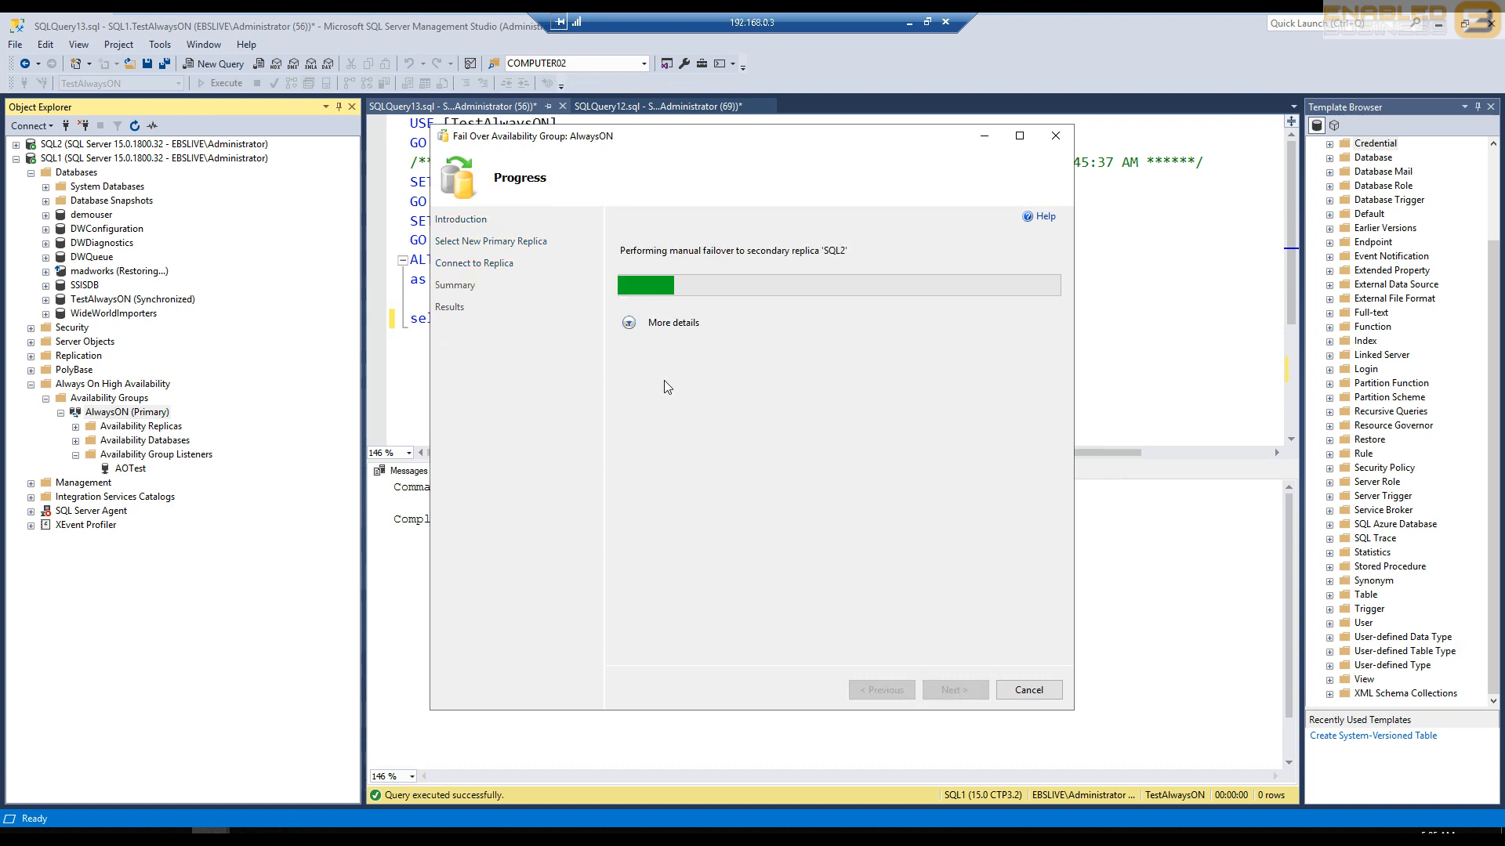
pyautogui.click(631, 325)
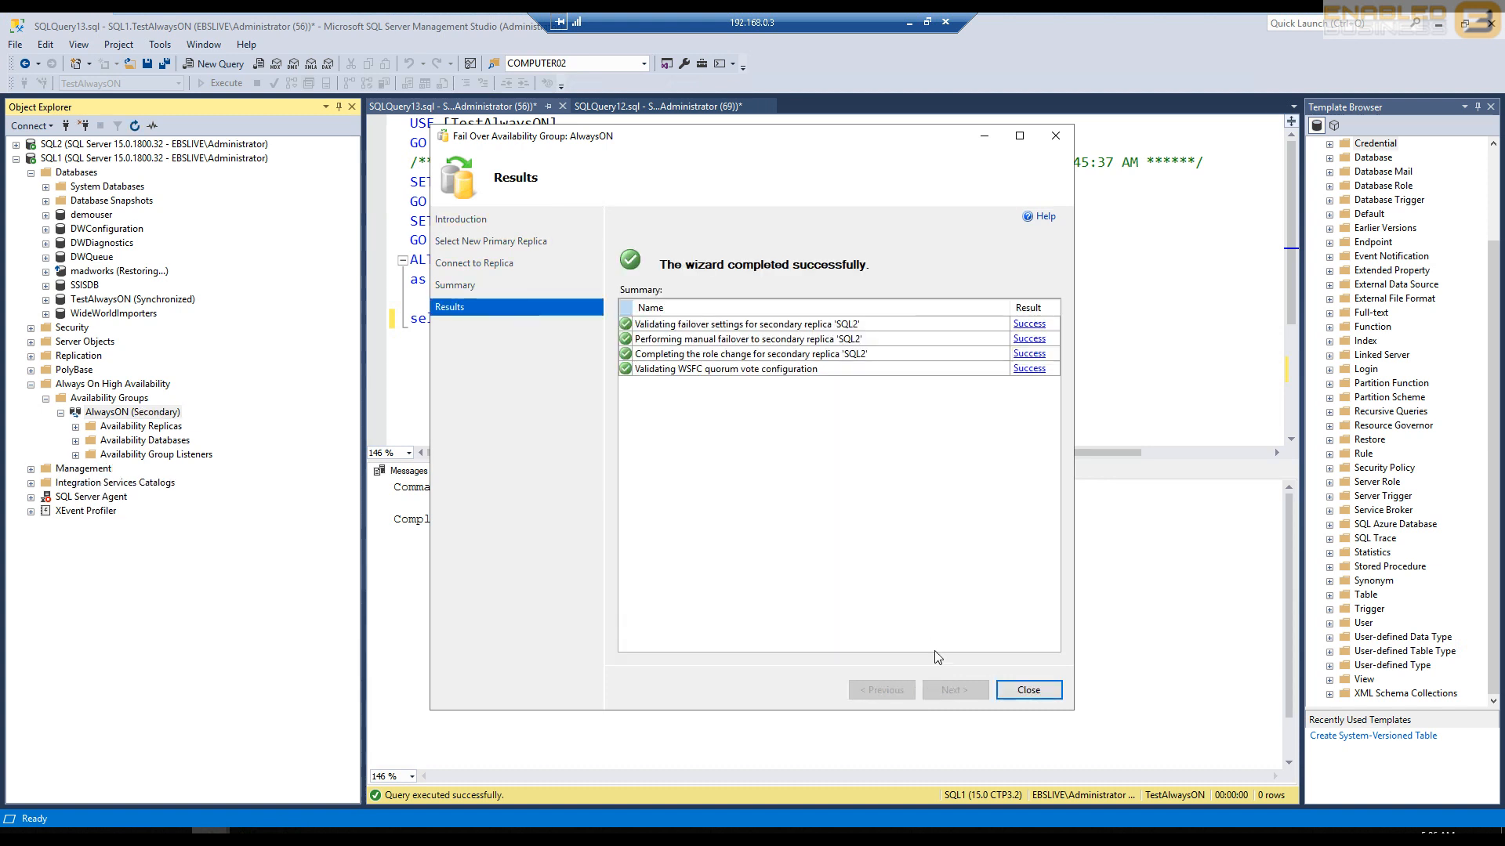
pyautogui.click(1023, 690)
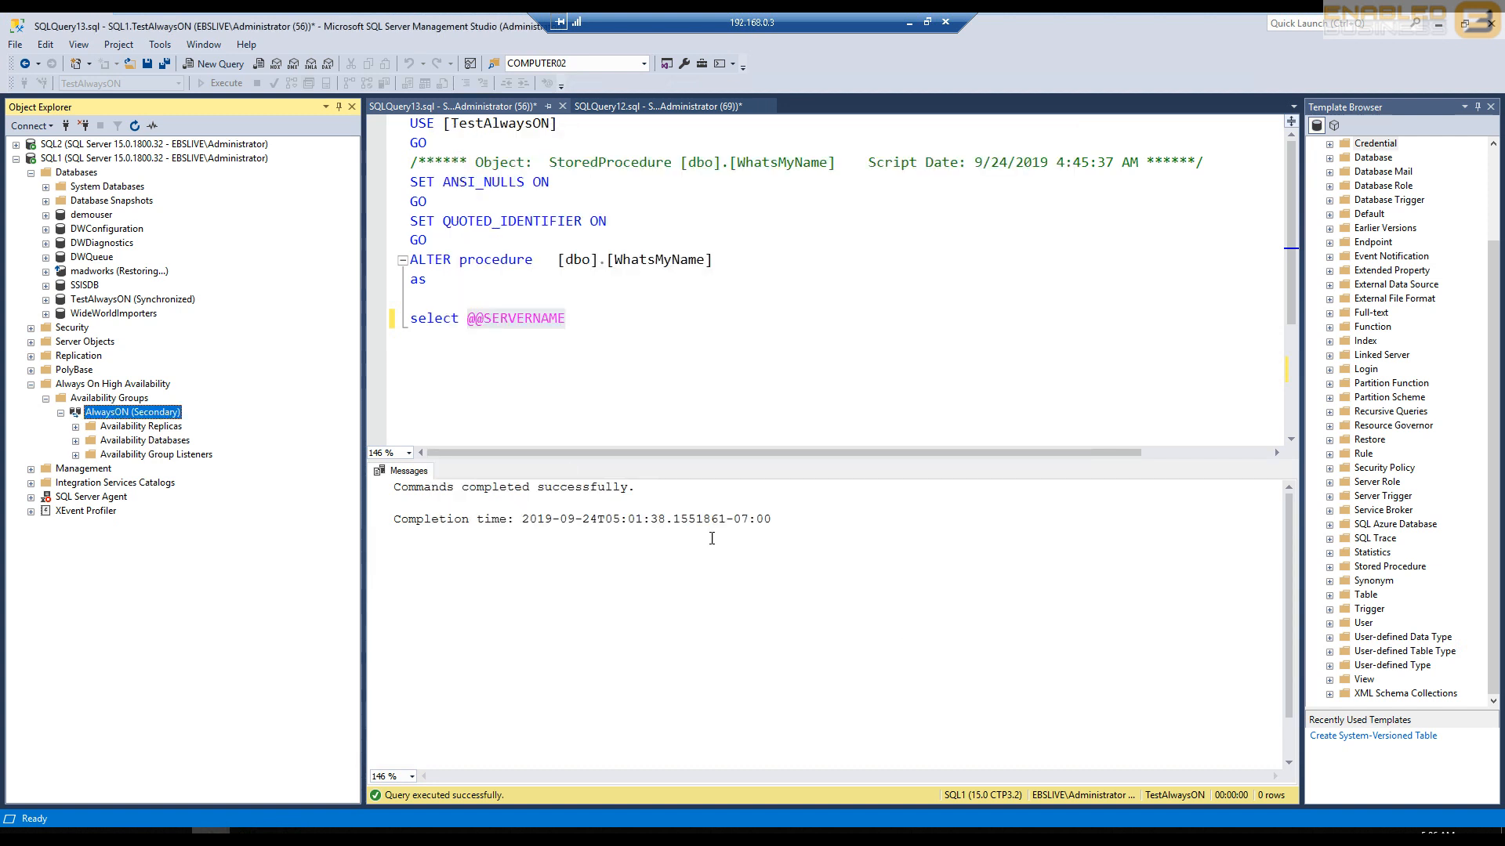
# - Expand SQL2's databases, then refresh and expand its Always On High Availability node to check the AlwaysON group's role
pyautogui.click(15, 145)
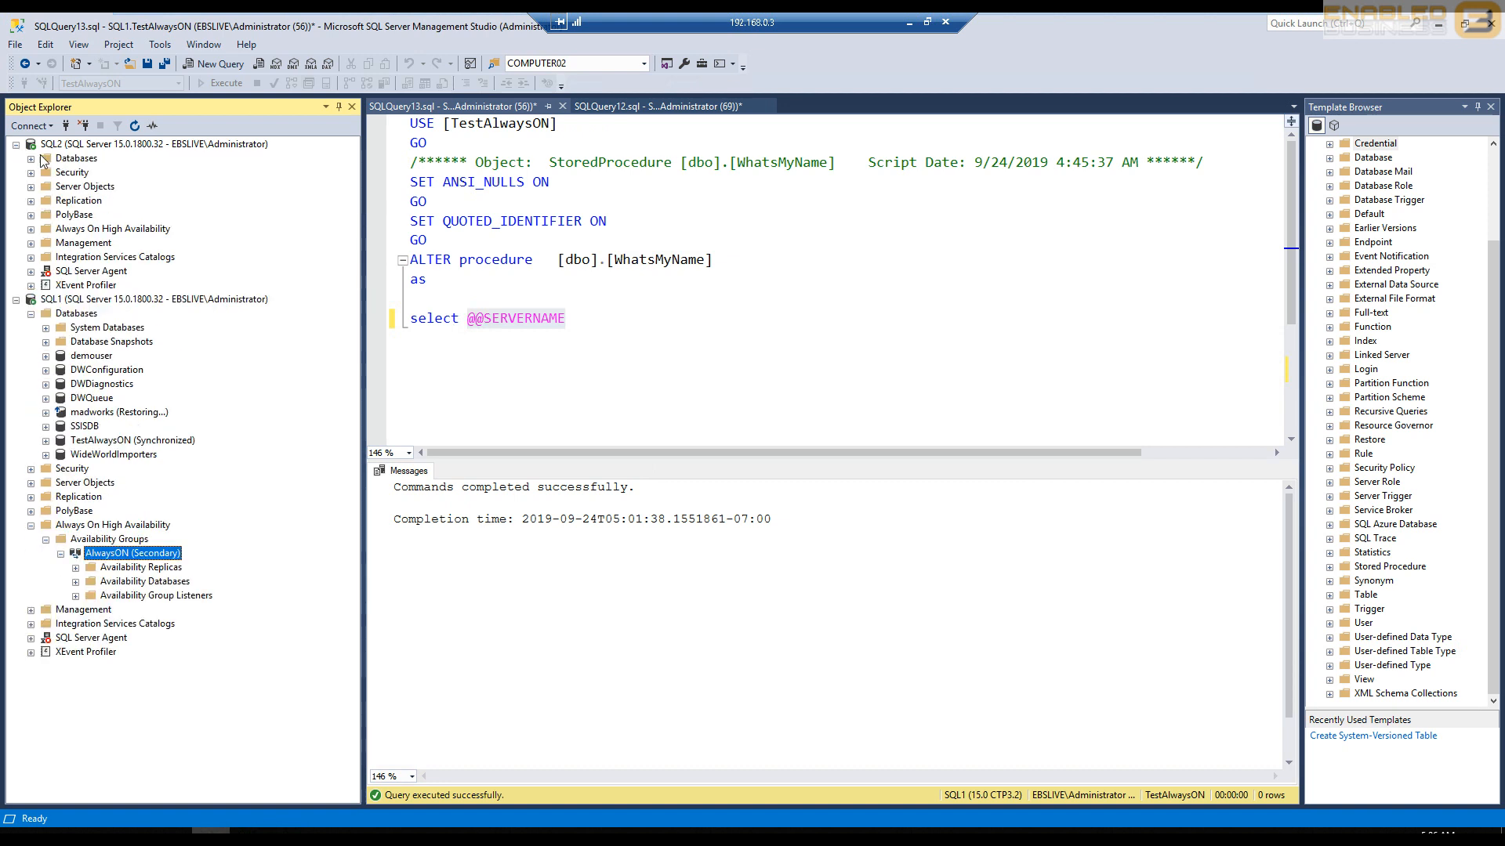
pyautogui.click(31, 159)
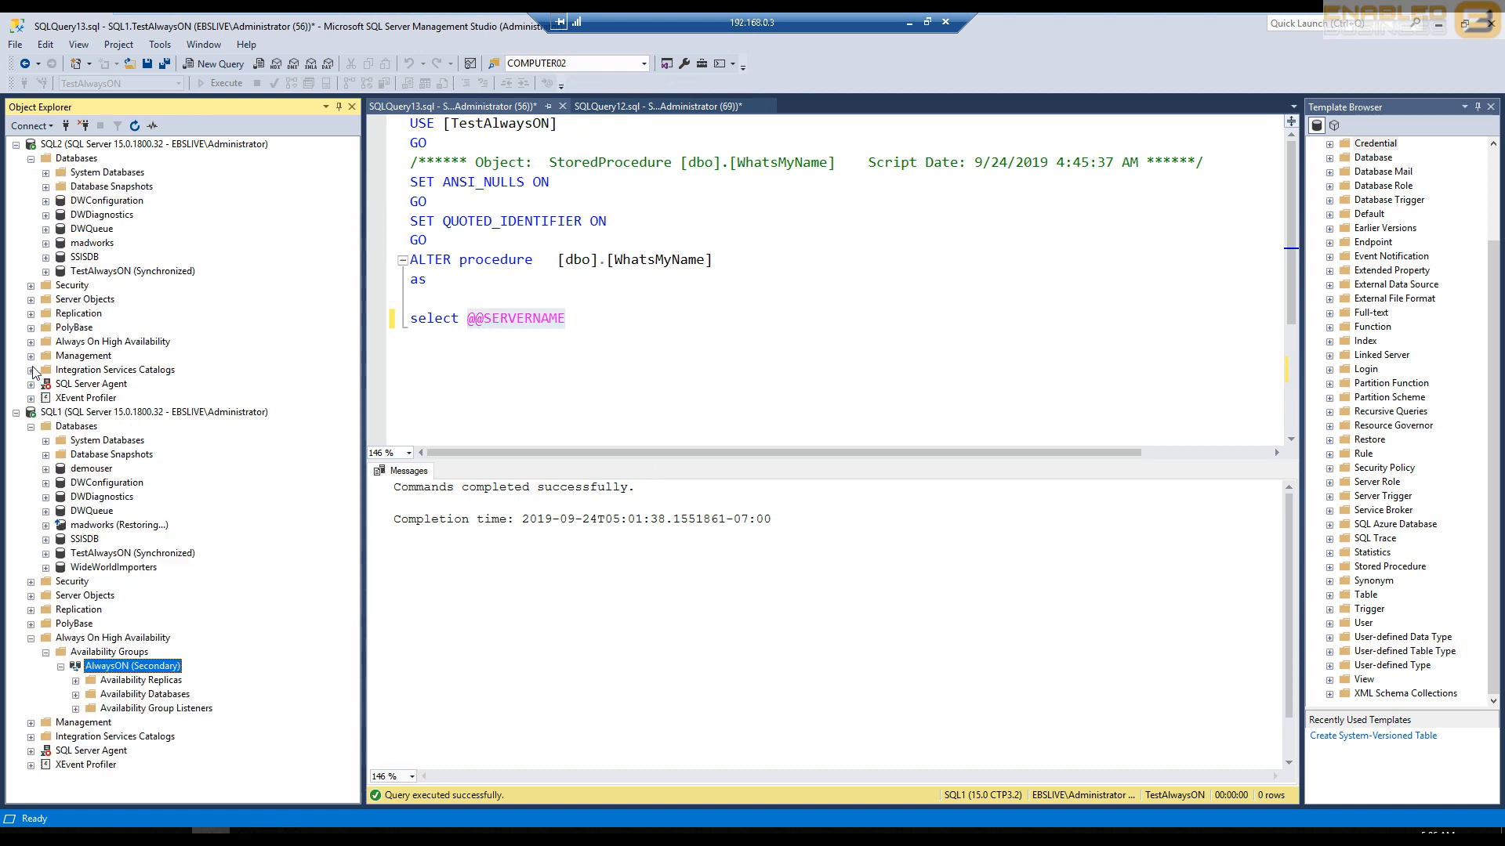
pyautogui.rightClick(66, 341)
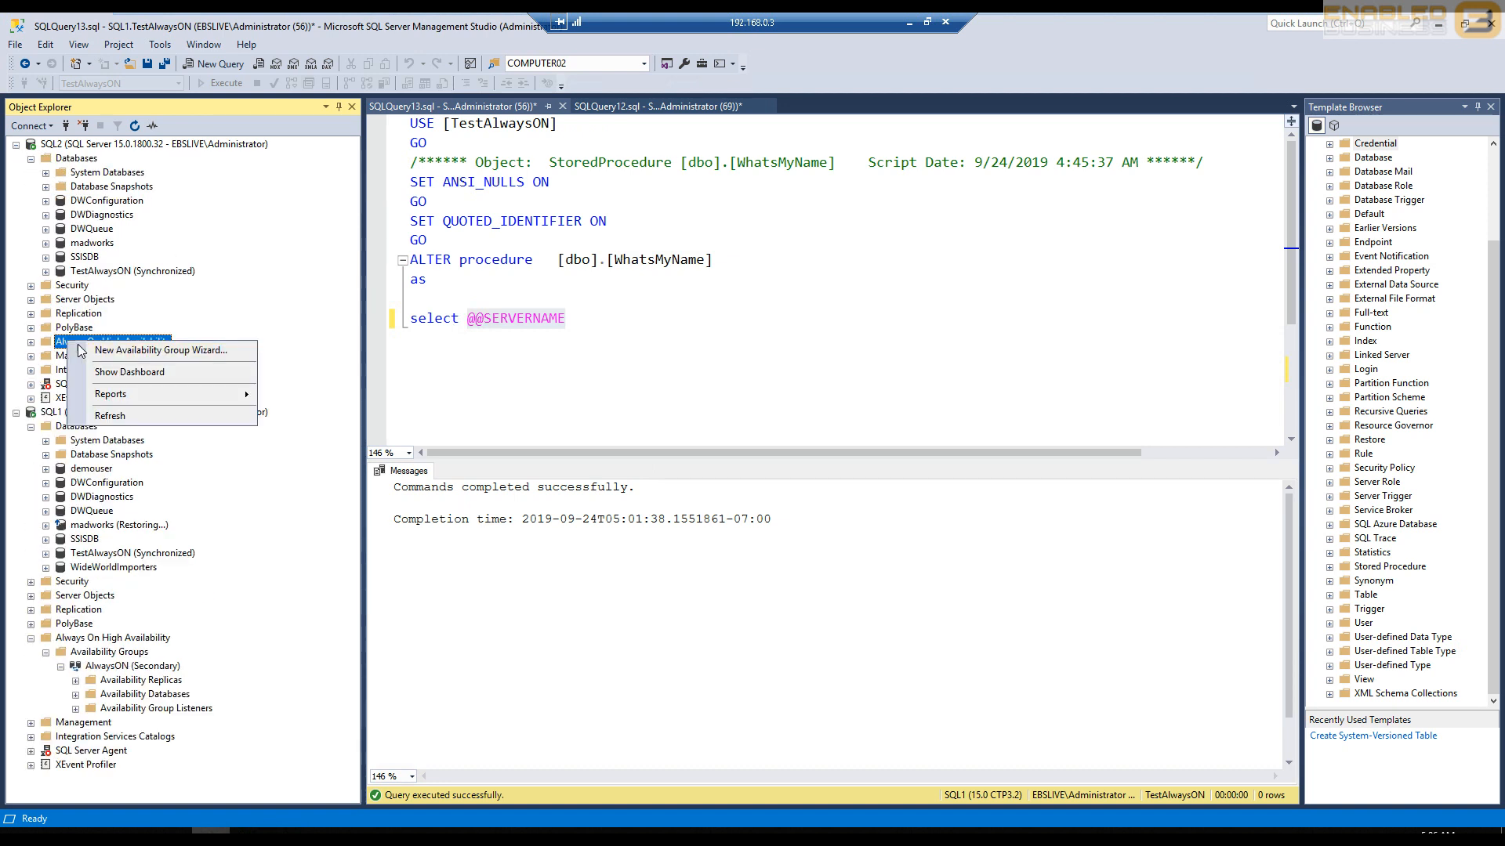
pyautogui.click(100, 416)
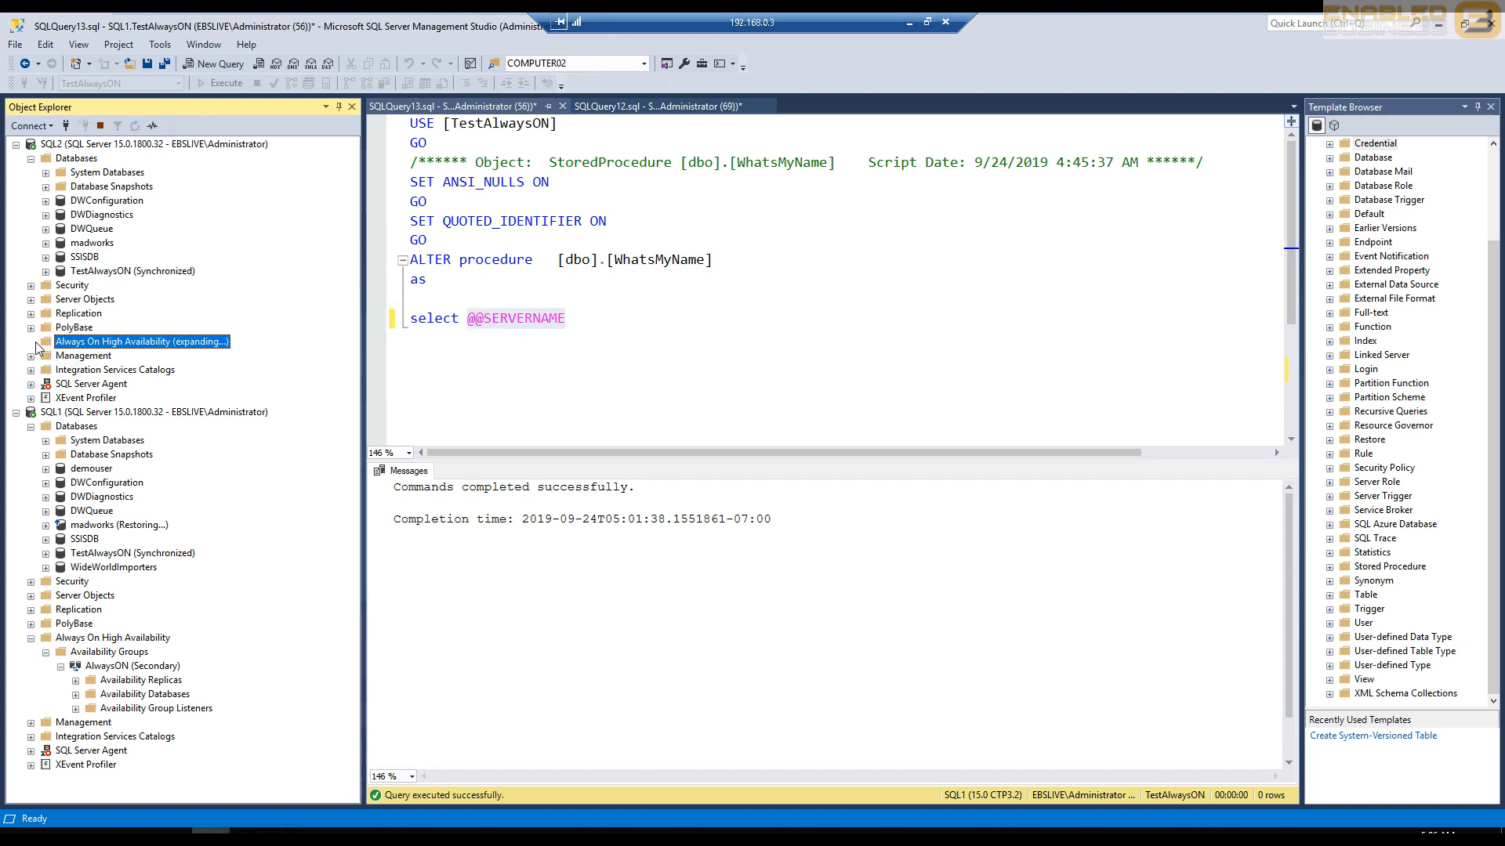
pyautogui.click(31, 342)
pyautogui.click(61, 370)
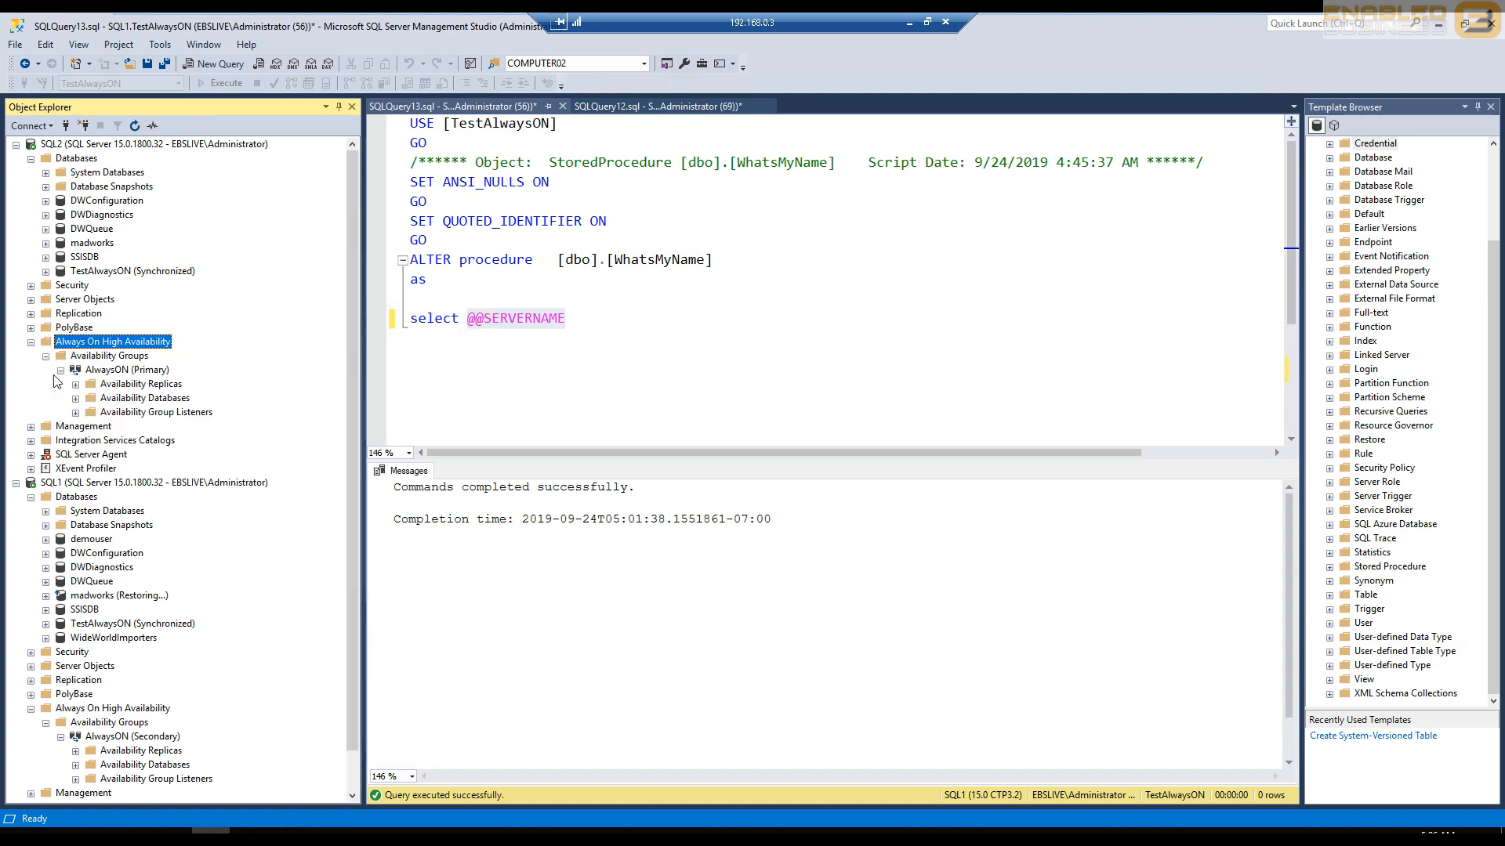
# - Select the AlwaysON group under SQL2 and query the connected server name on the localhost page in Internet Explorer
pyautogui.click(117, 370)
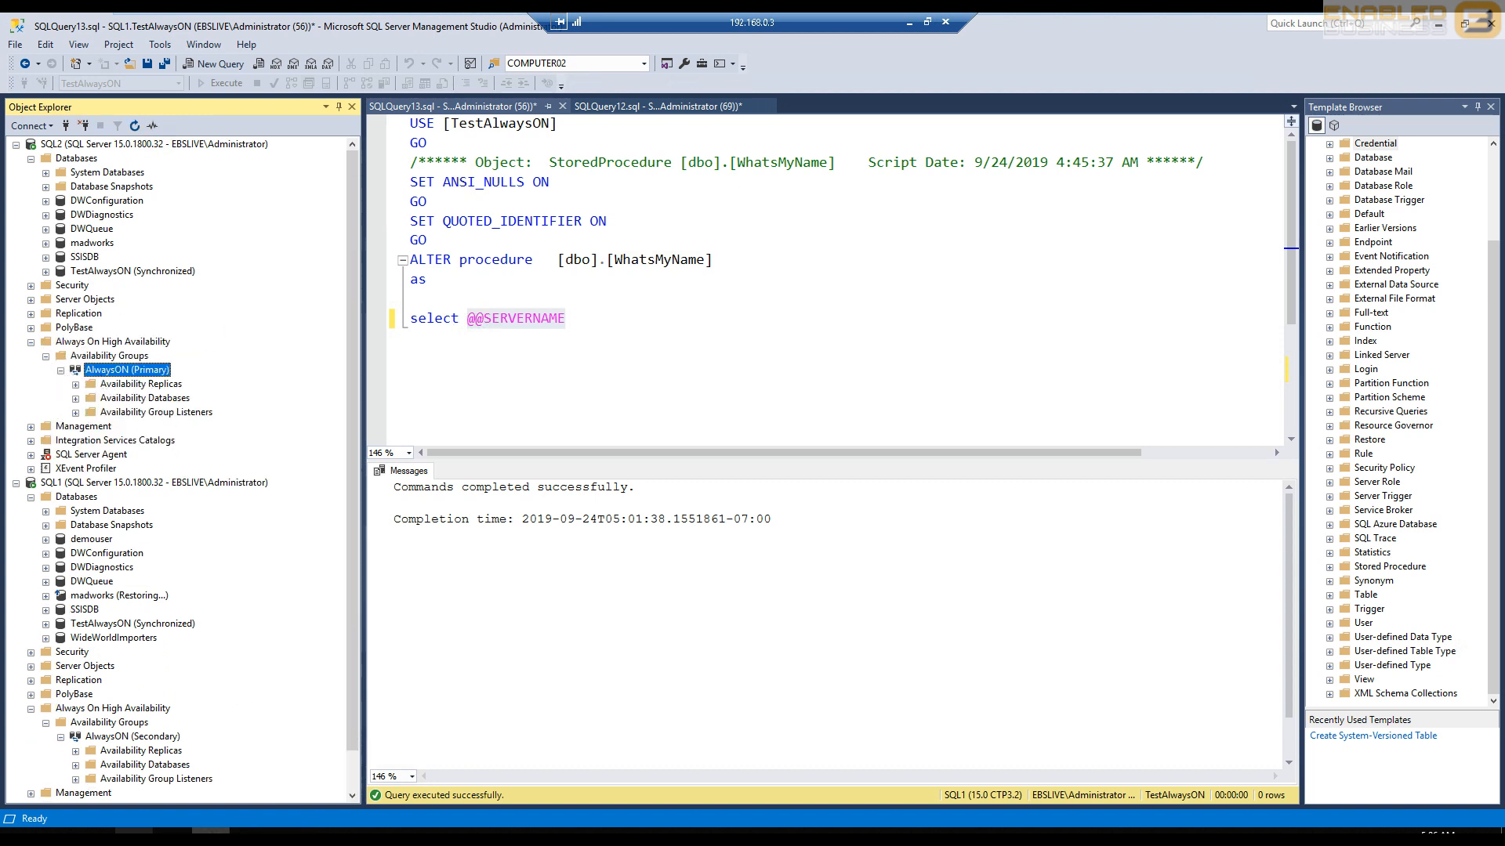
pyautogui.click(134, 832)
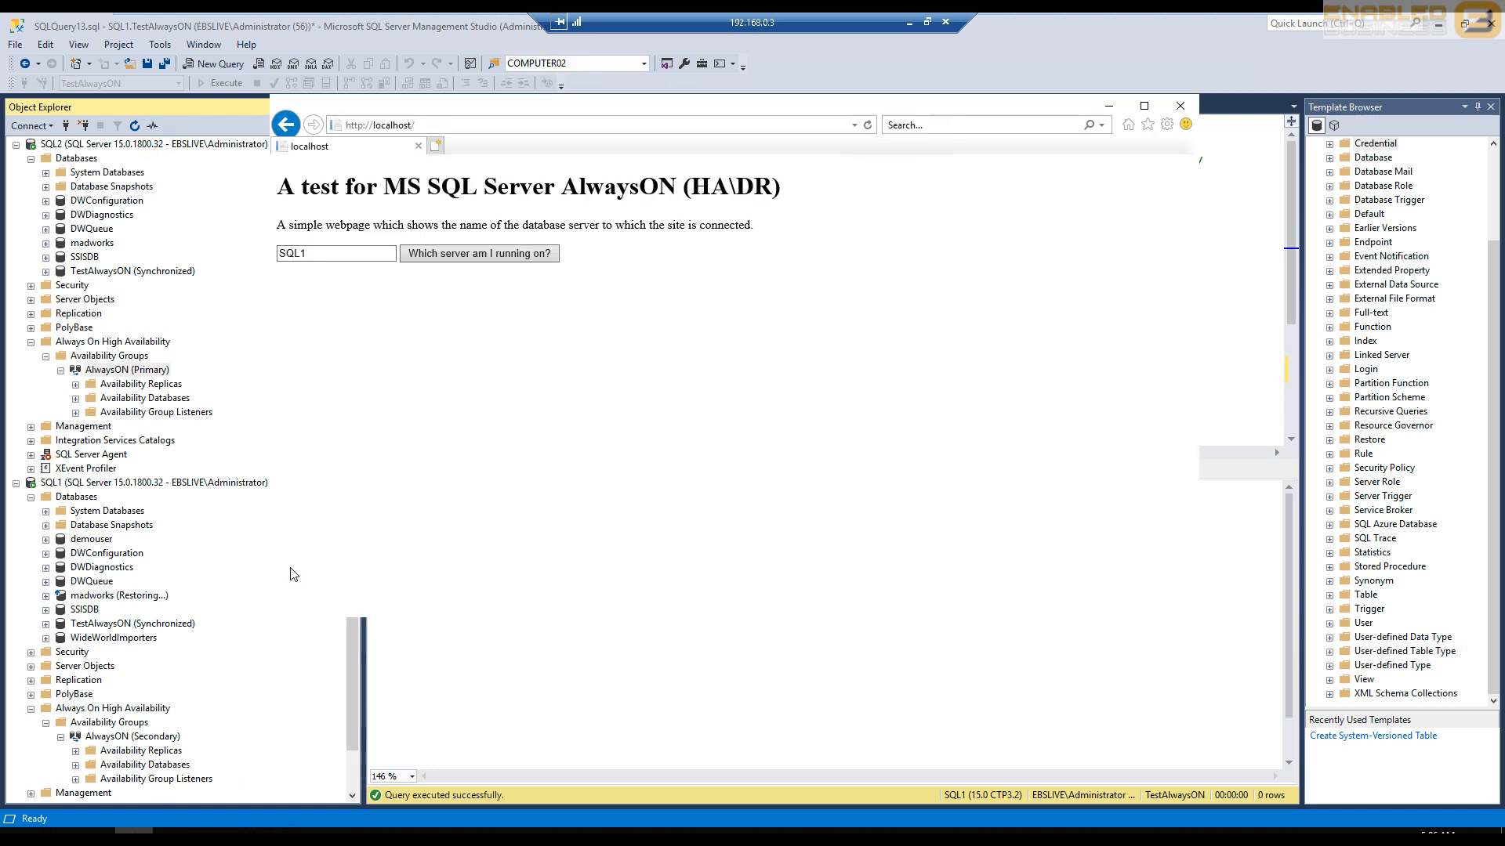
pyautogui.click(490, 262)
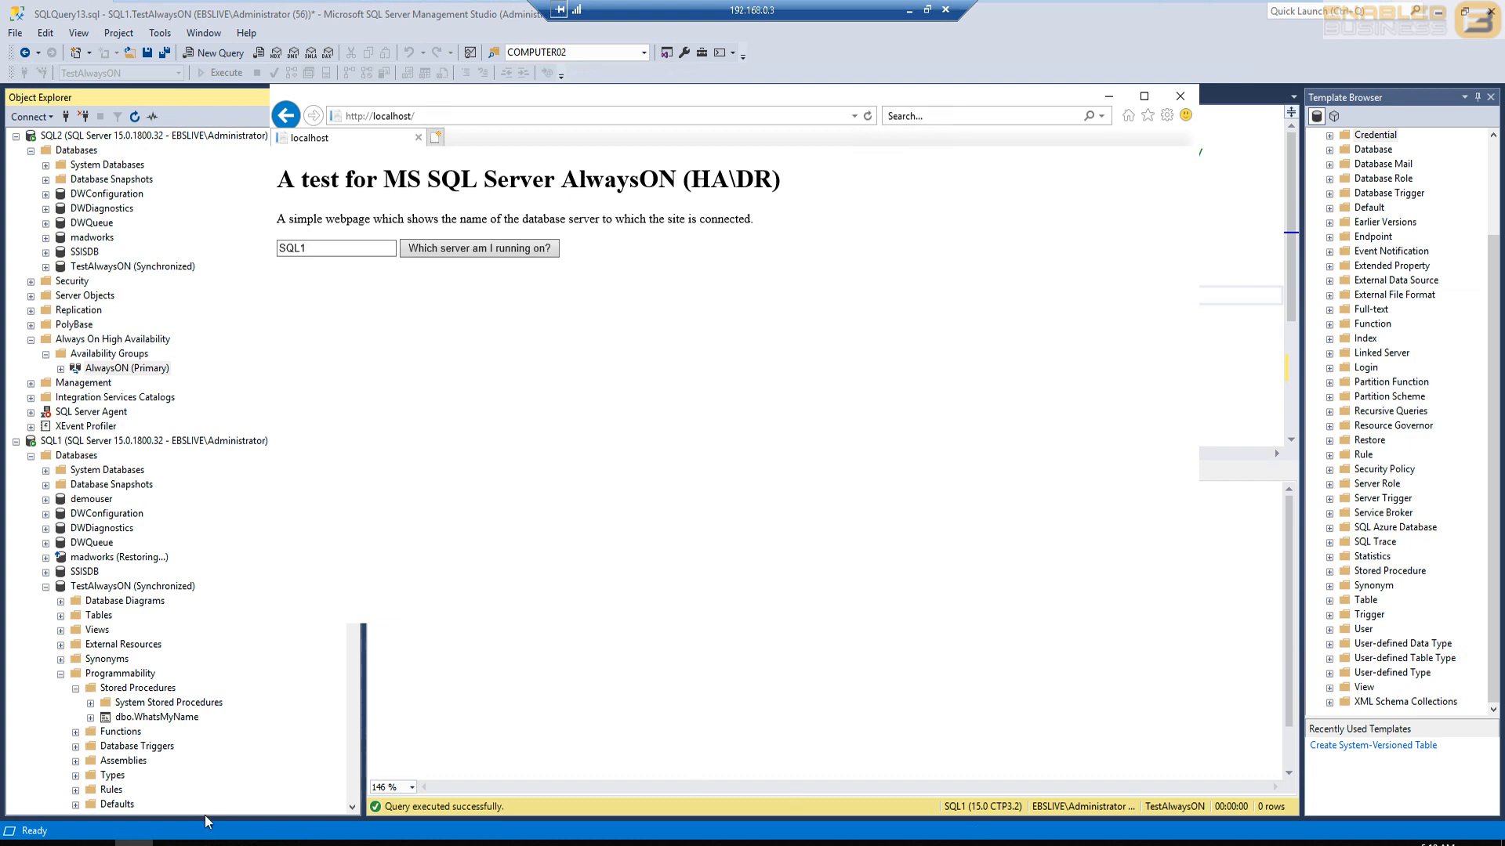
# - Add ApplicationIntent=readonly to the end of the EBS connection string in the Web file in Notepad
pyautogui.click(288, 844)
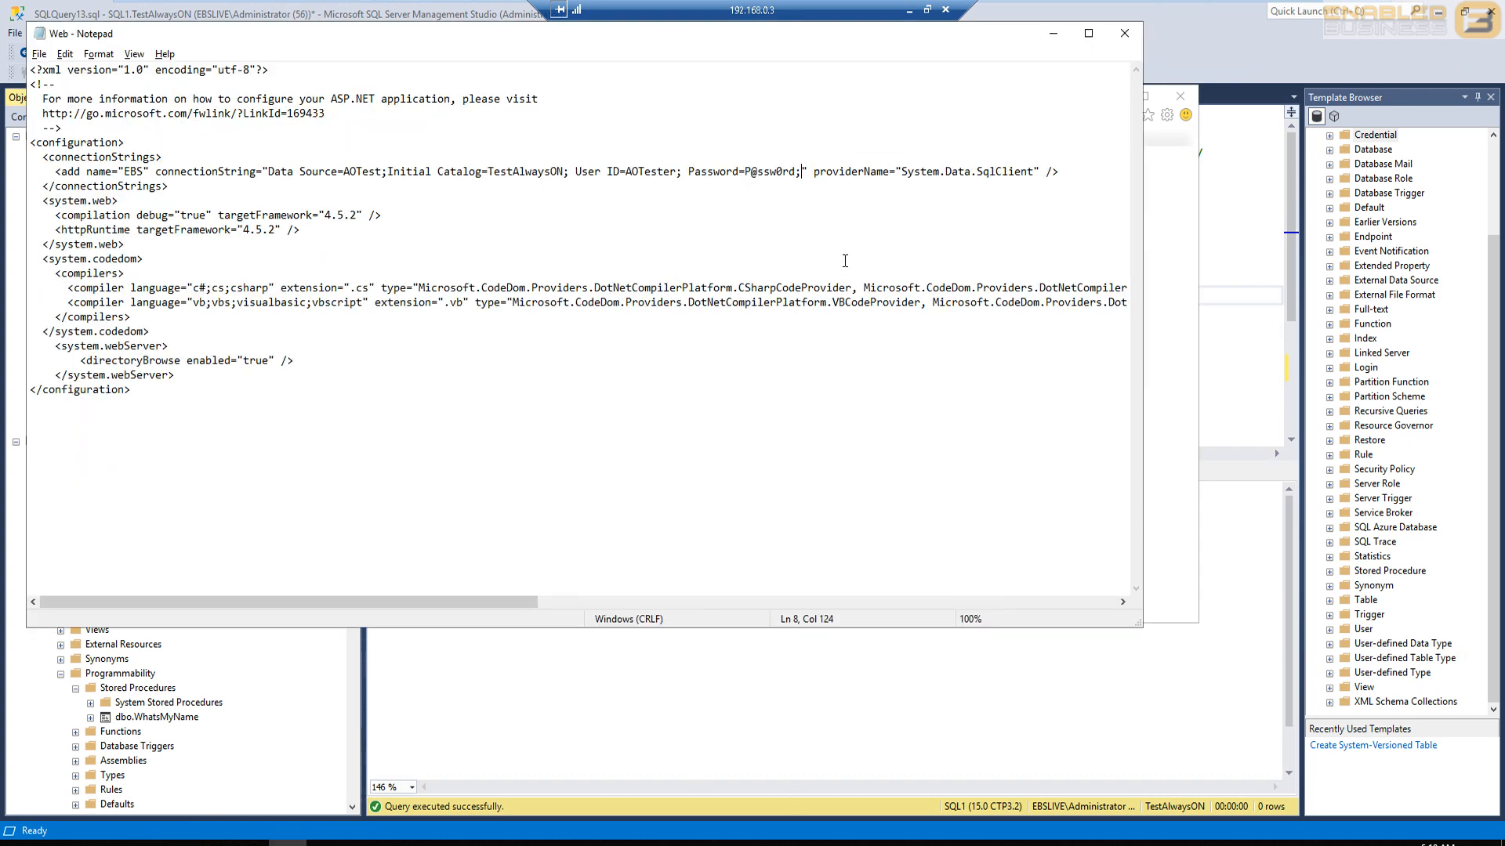
pyautogui.hotkey('ctrl', 'v')
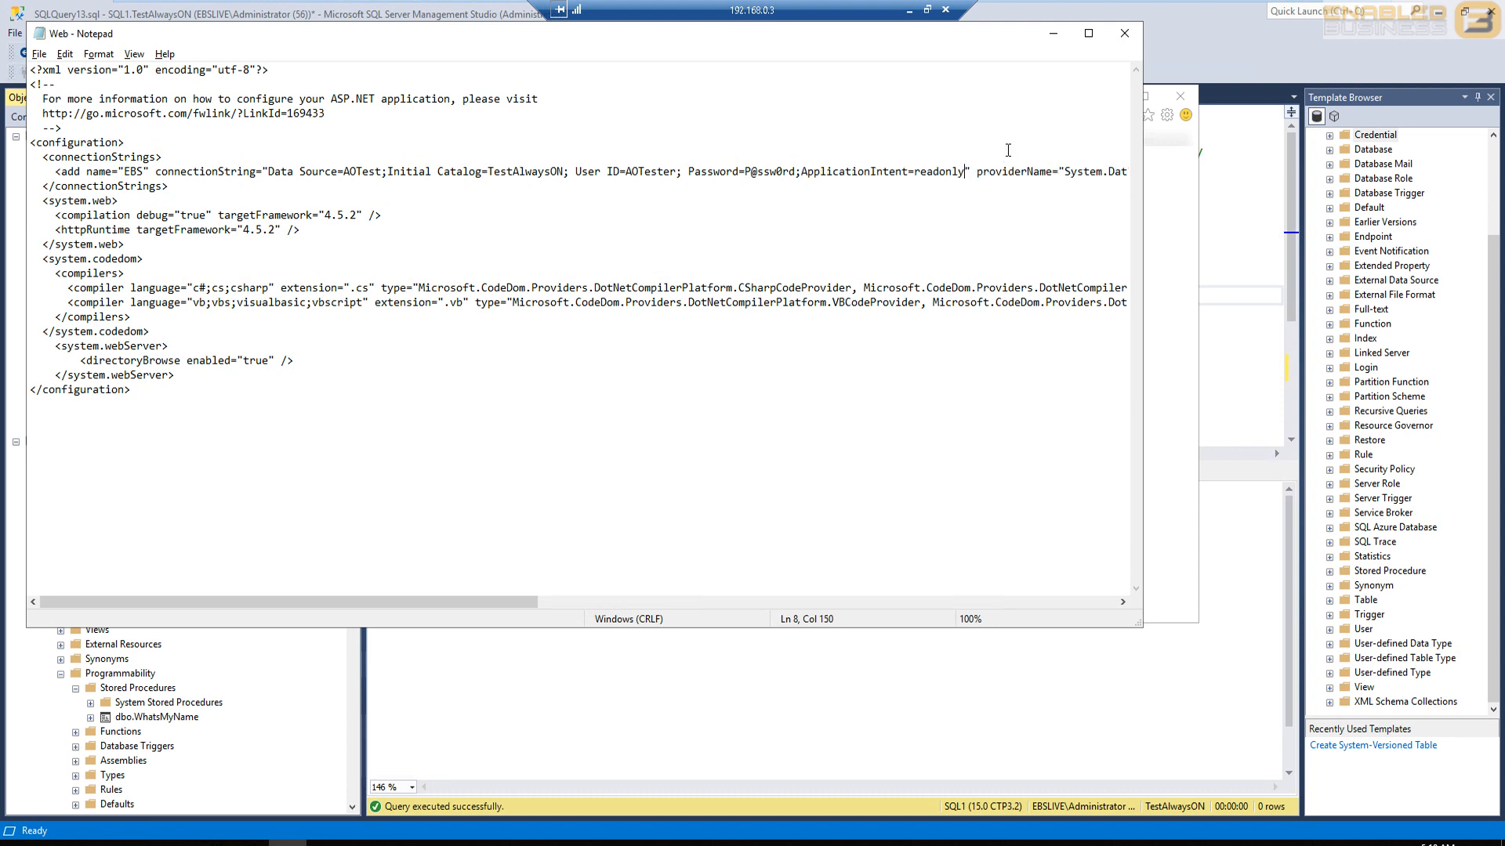
pyautogui.click(1052, 33)
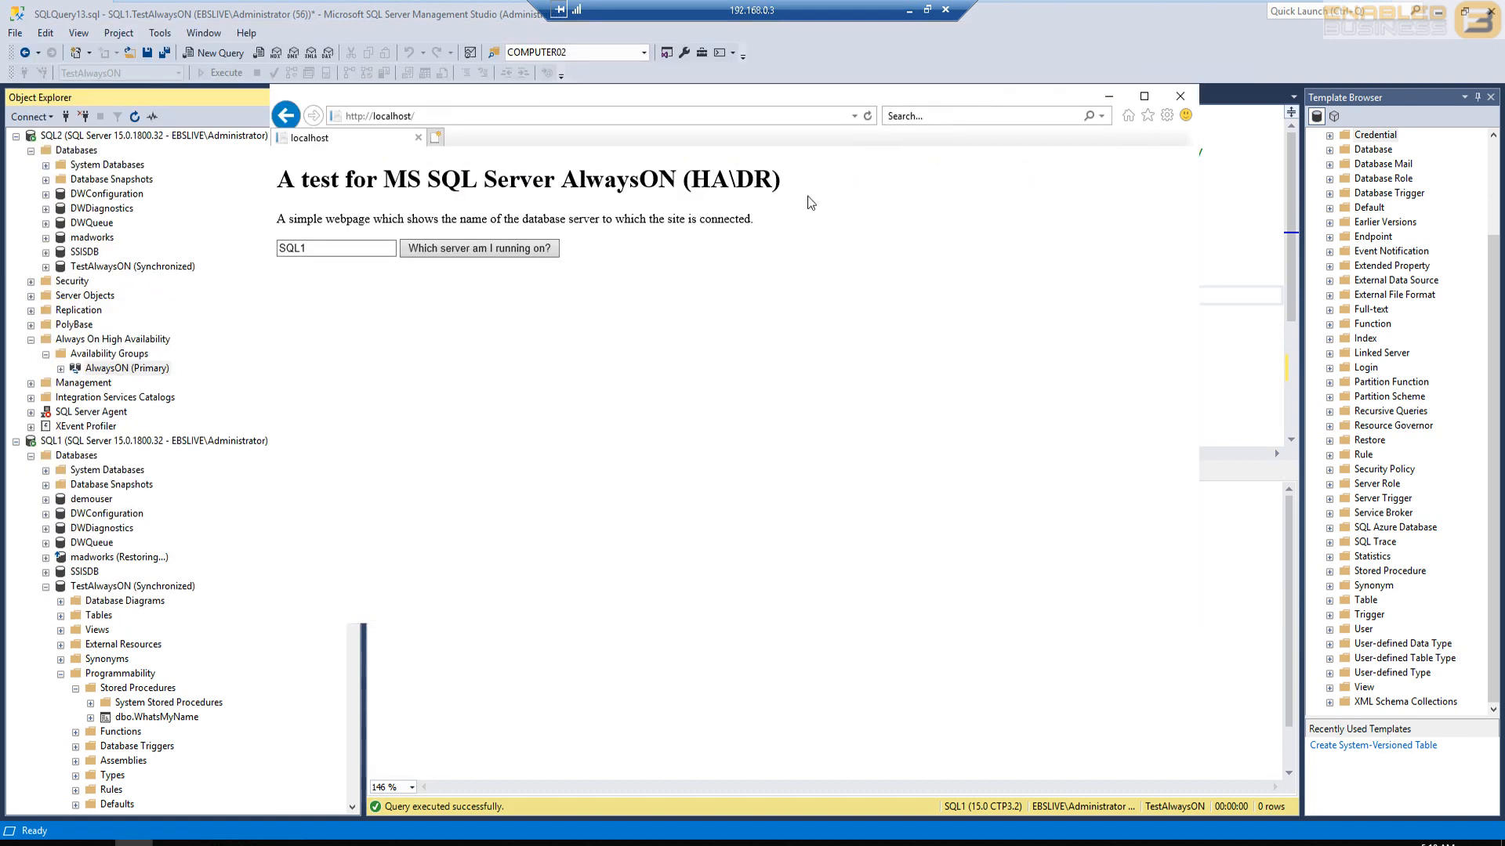
# - Refresh the SQL2 server in Management Studio and expand its Always On High Availability node to check the AlwaysON group's role
pyautogui.click(165, 270)
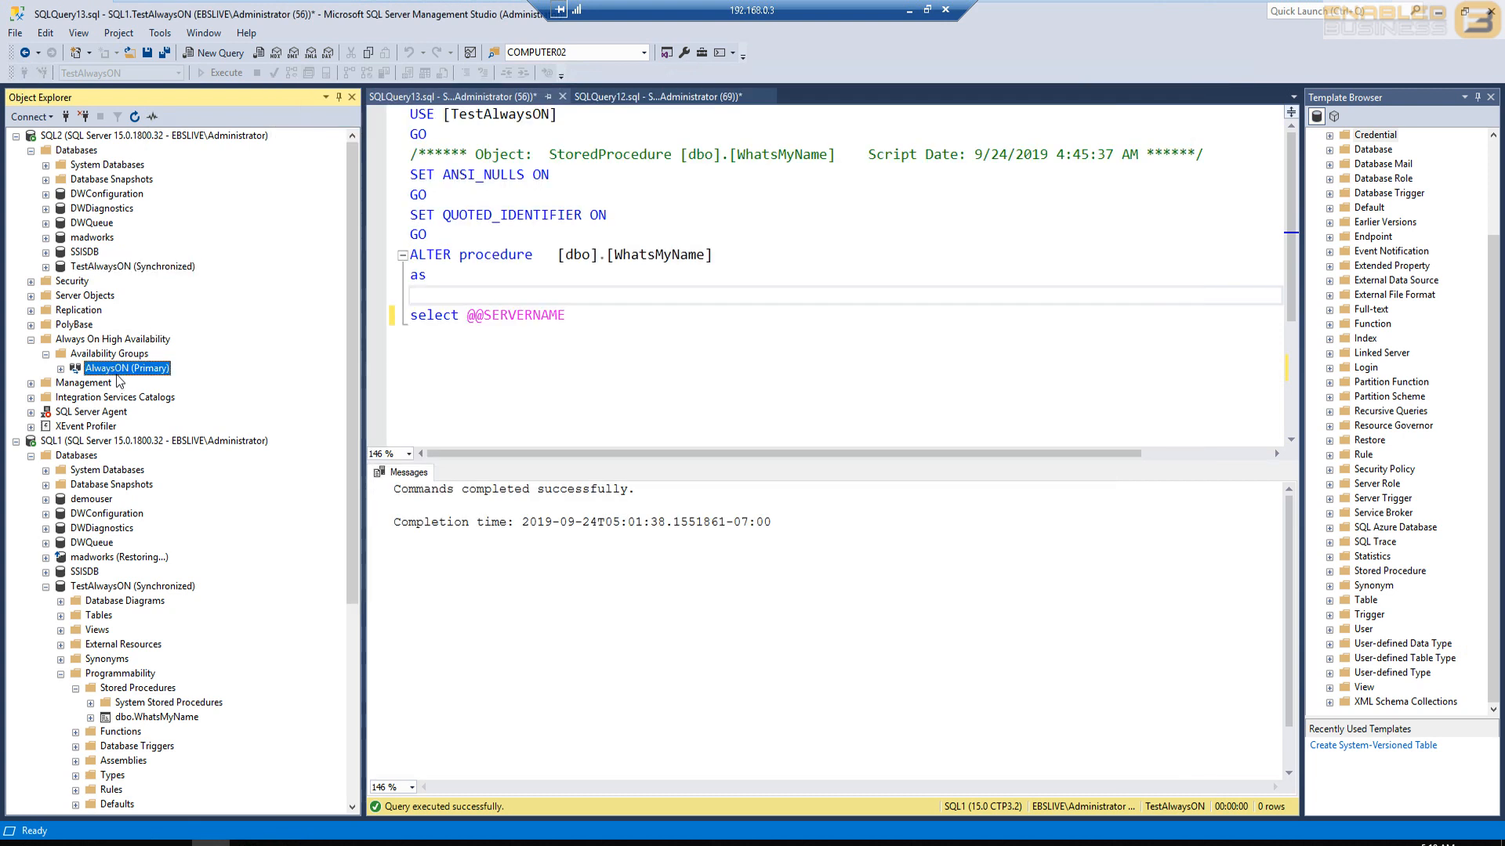
pyautogui.click(57, 137)
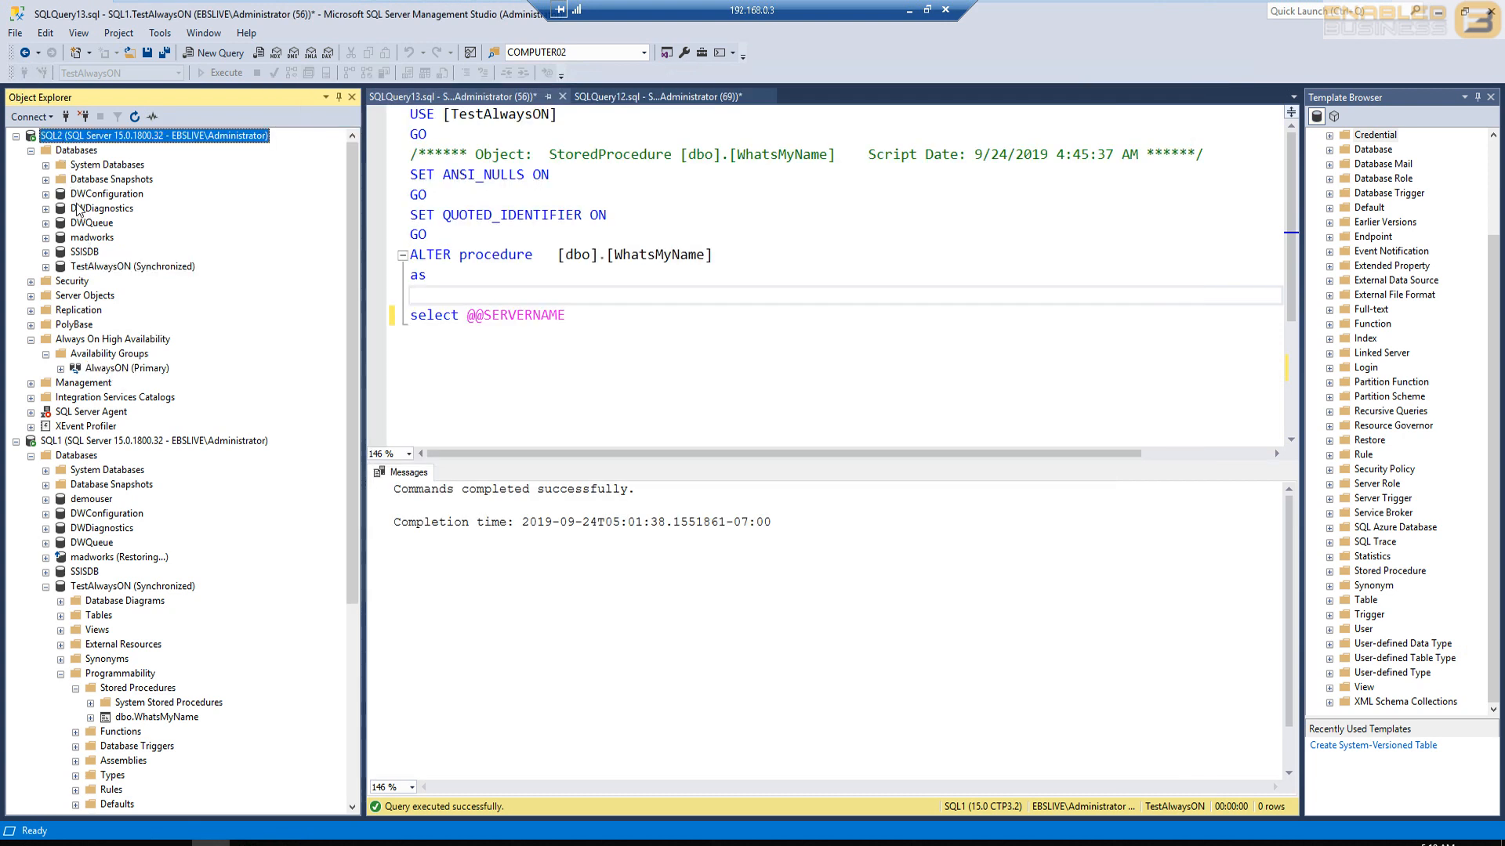
pyautogui.click(92, 383)
pyautogui.rightClick(72, 136)
pyautogui.click(122, 450)
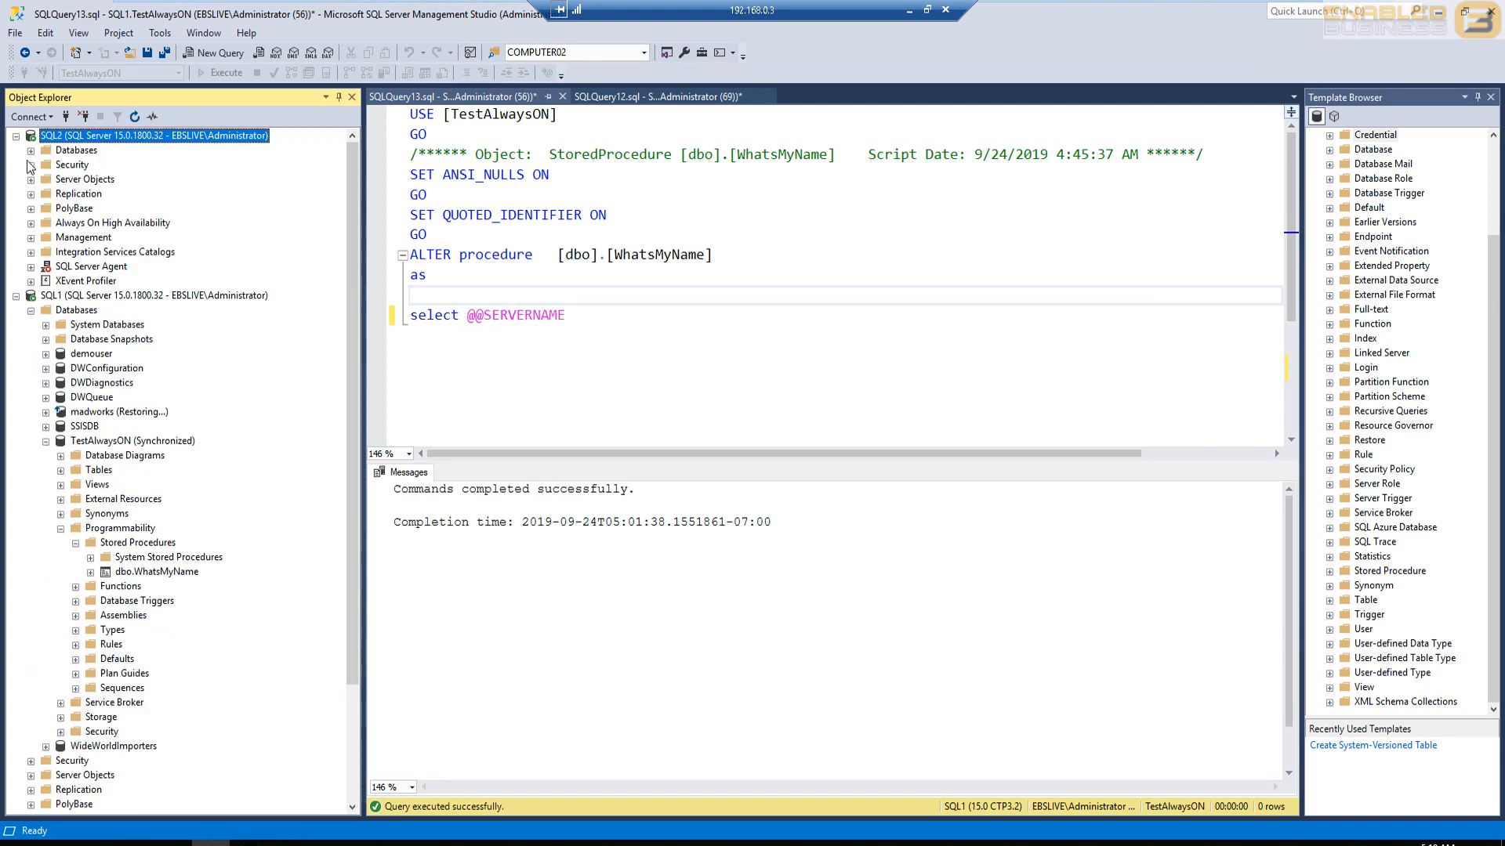
pyautogui.click(46, 239)
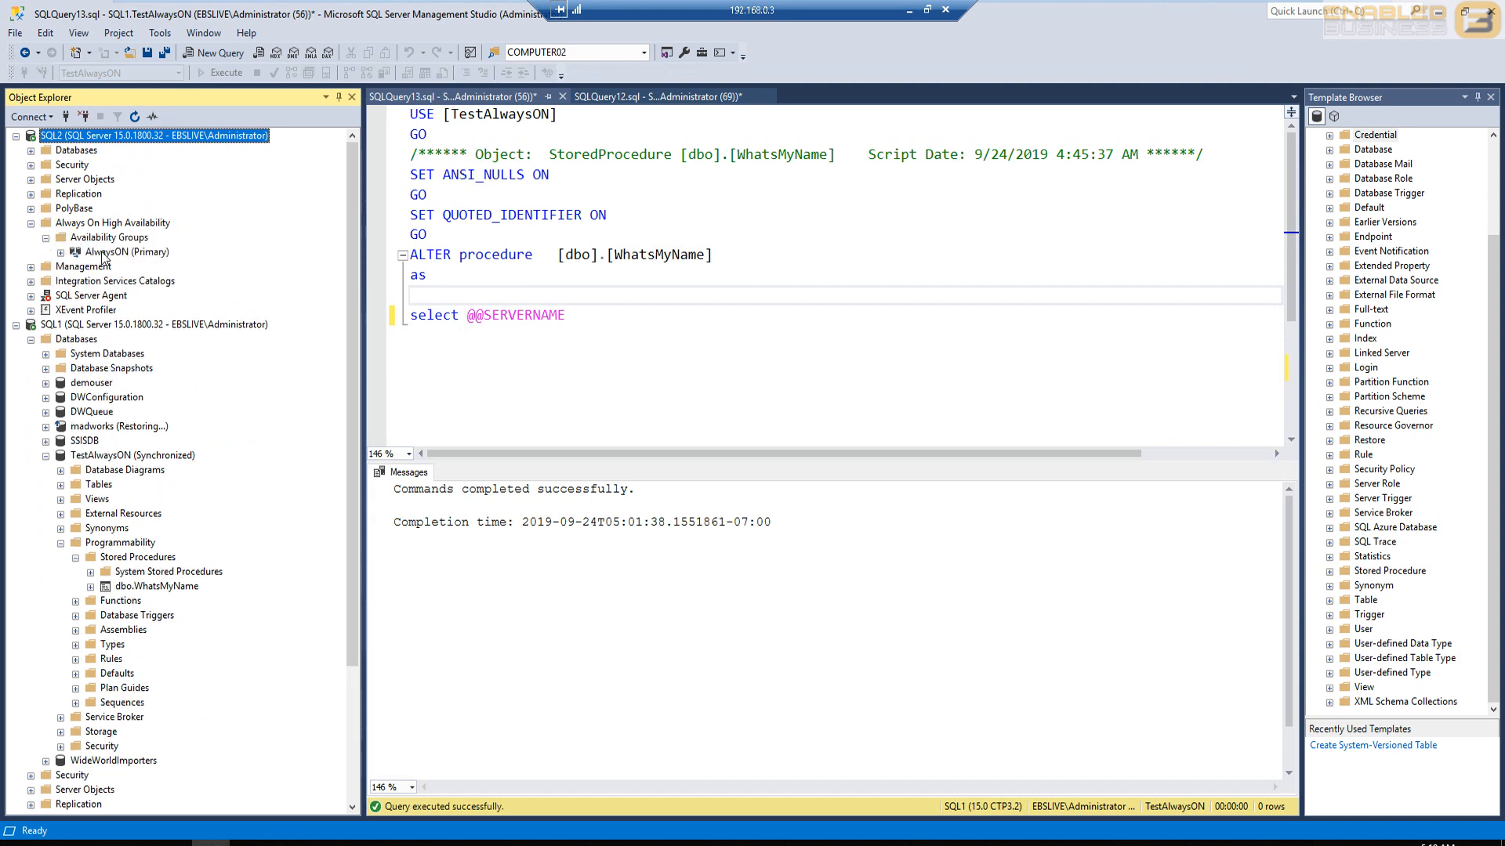
pyautogui.click(118, 252)
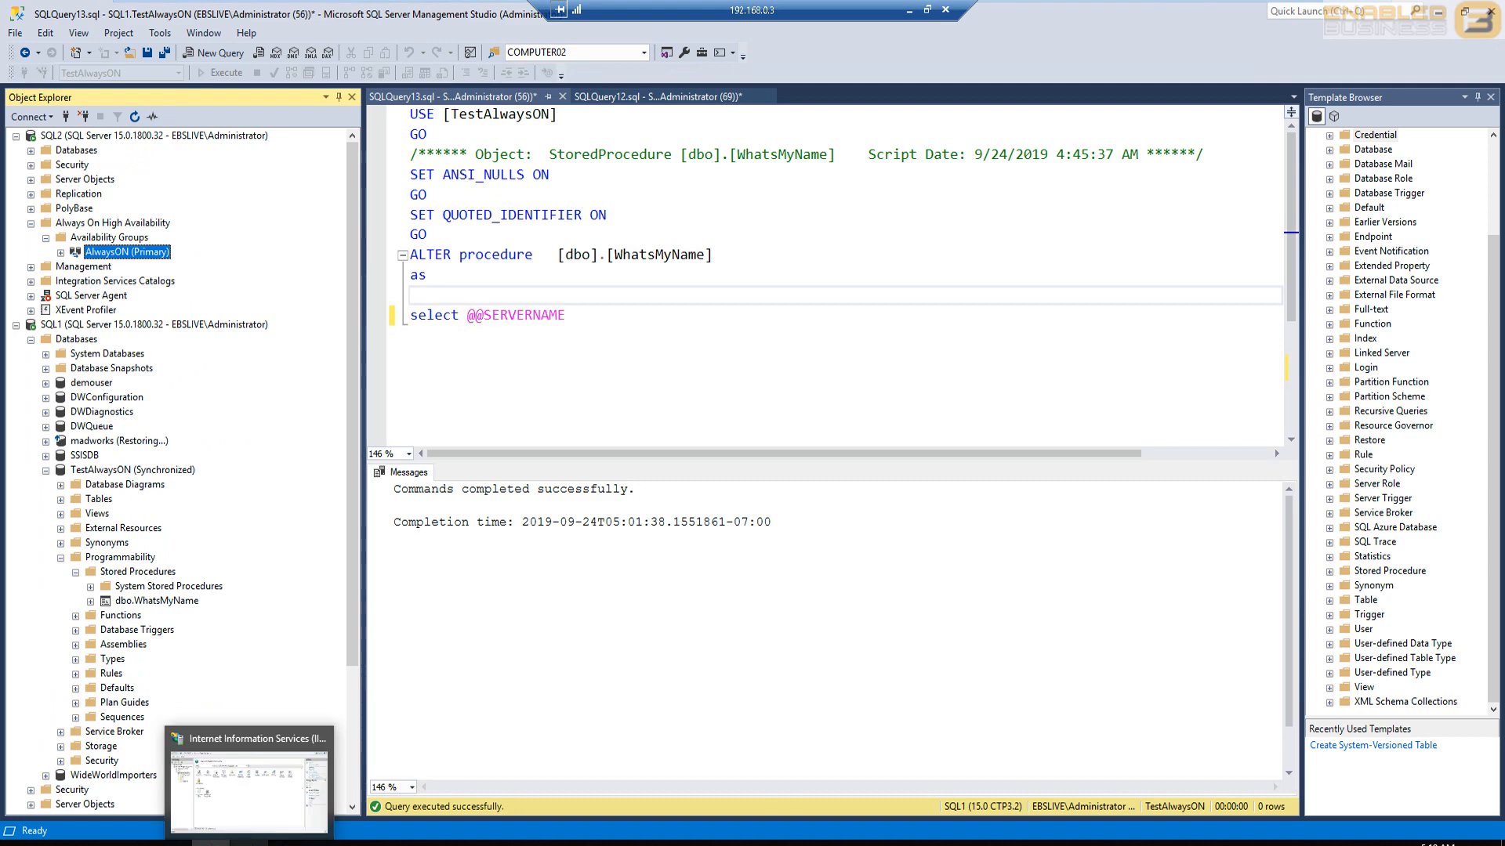
# - Review the application intent setting in the Web file's EBS connection string in Notepad
pyautogui.click(288, 844)
pyautogui.click(287, 788)
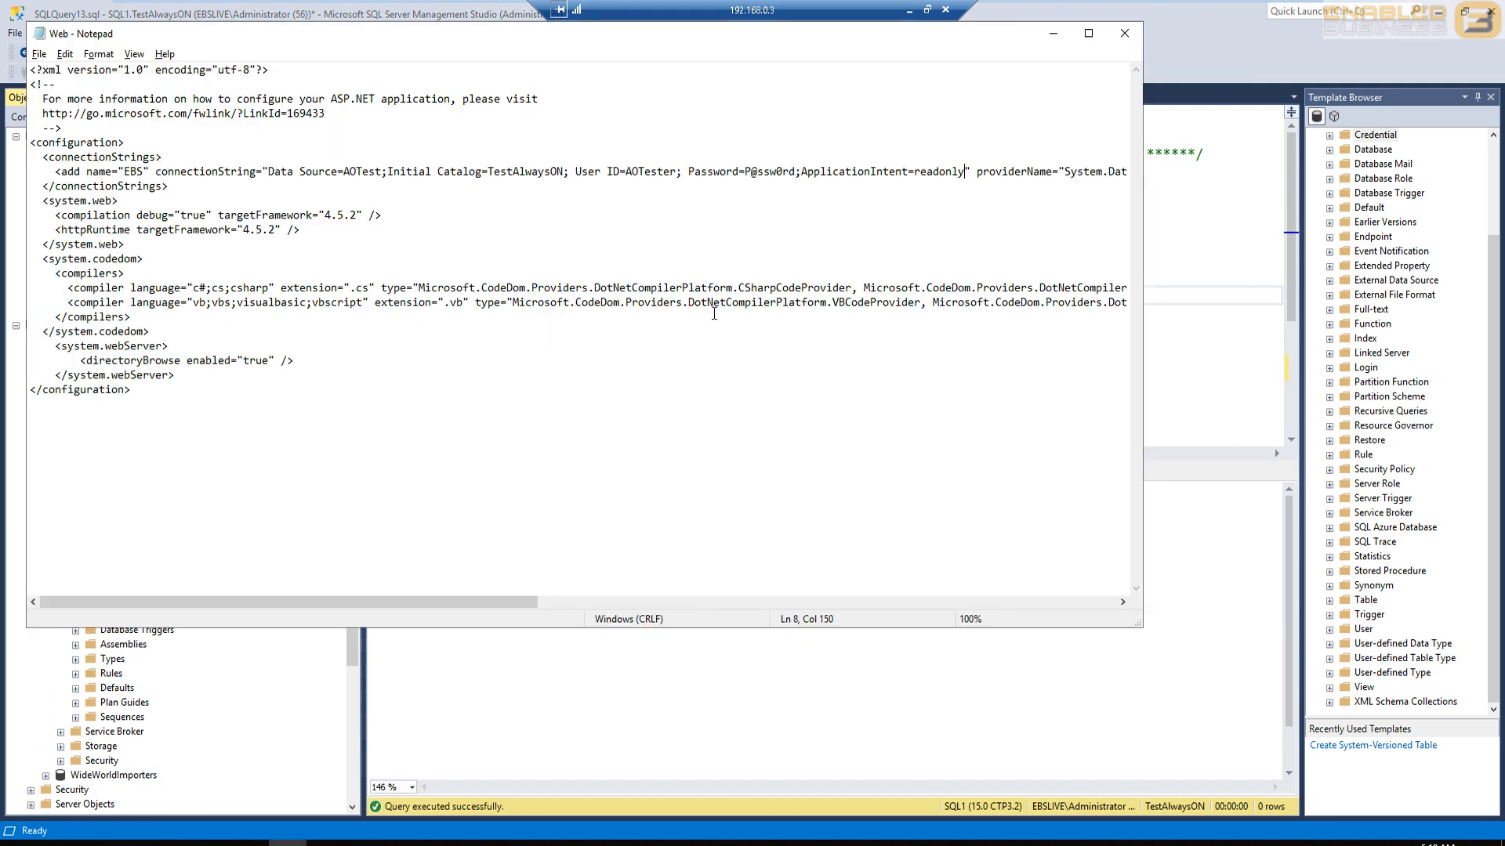
pyautogui.click(1054, 33)
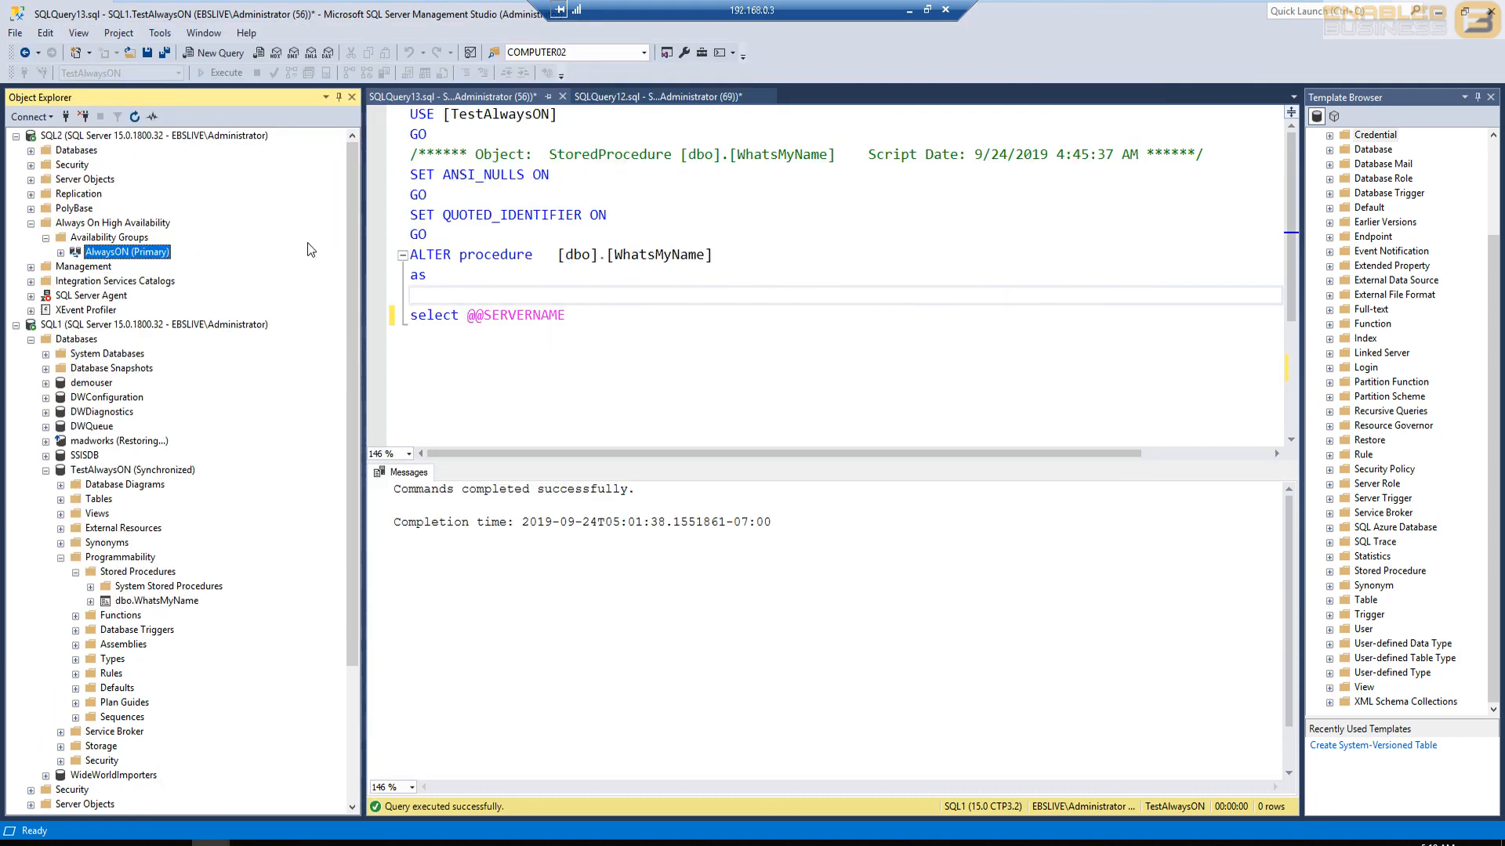
# - Set Readable Secondary to Read-intent only for both replicas in the properties of SQL2's AlwaysON availability group
pyautogui.click(71, 137)
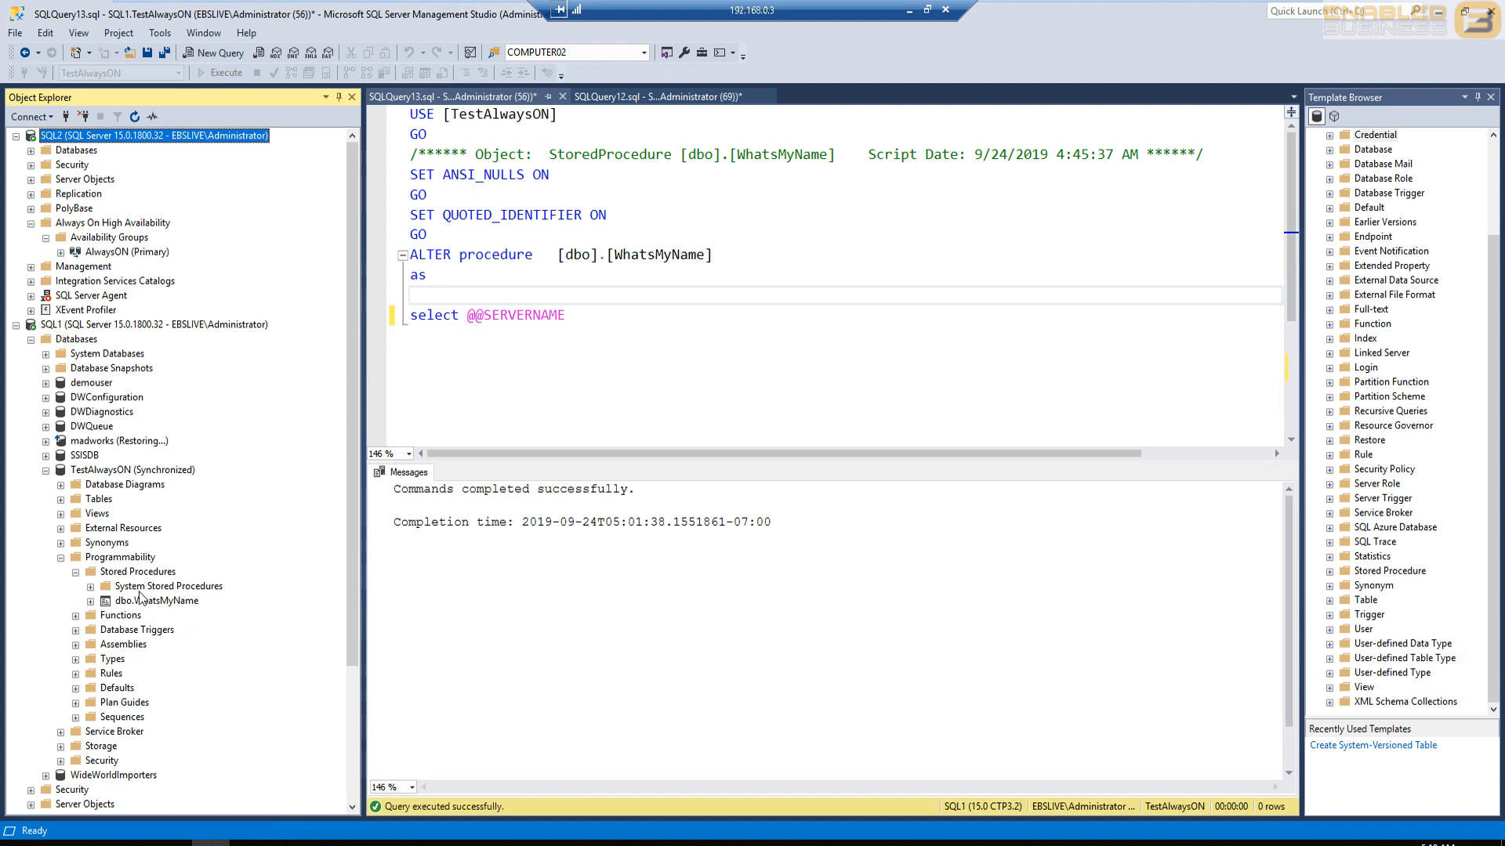
pyautogui.rightClick(119, 251)
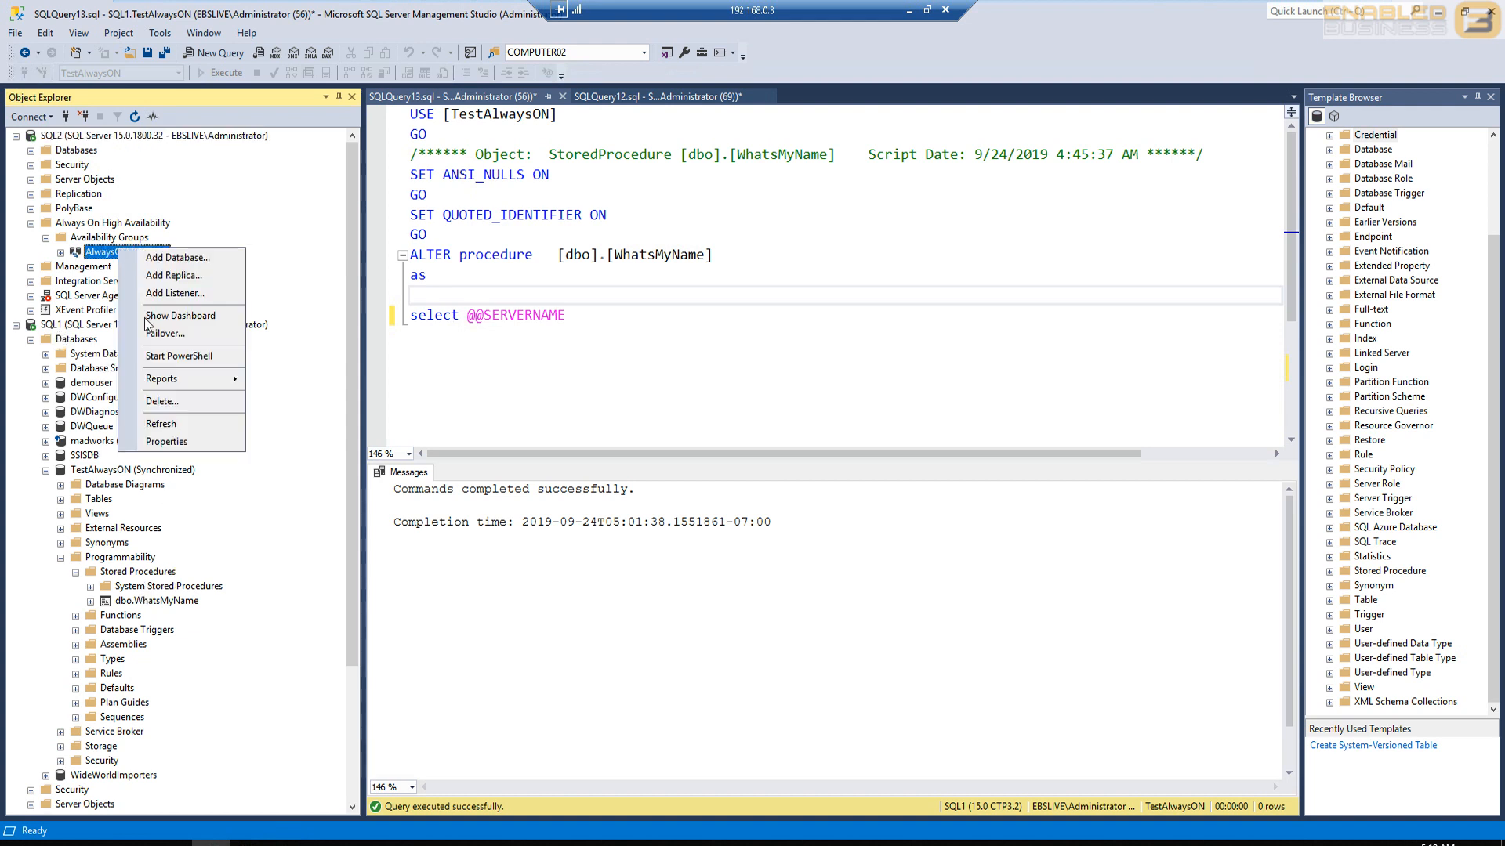
pyautogui.click(202, 441)
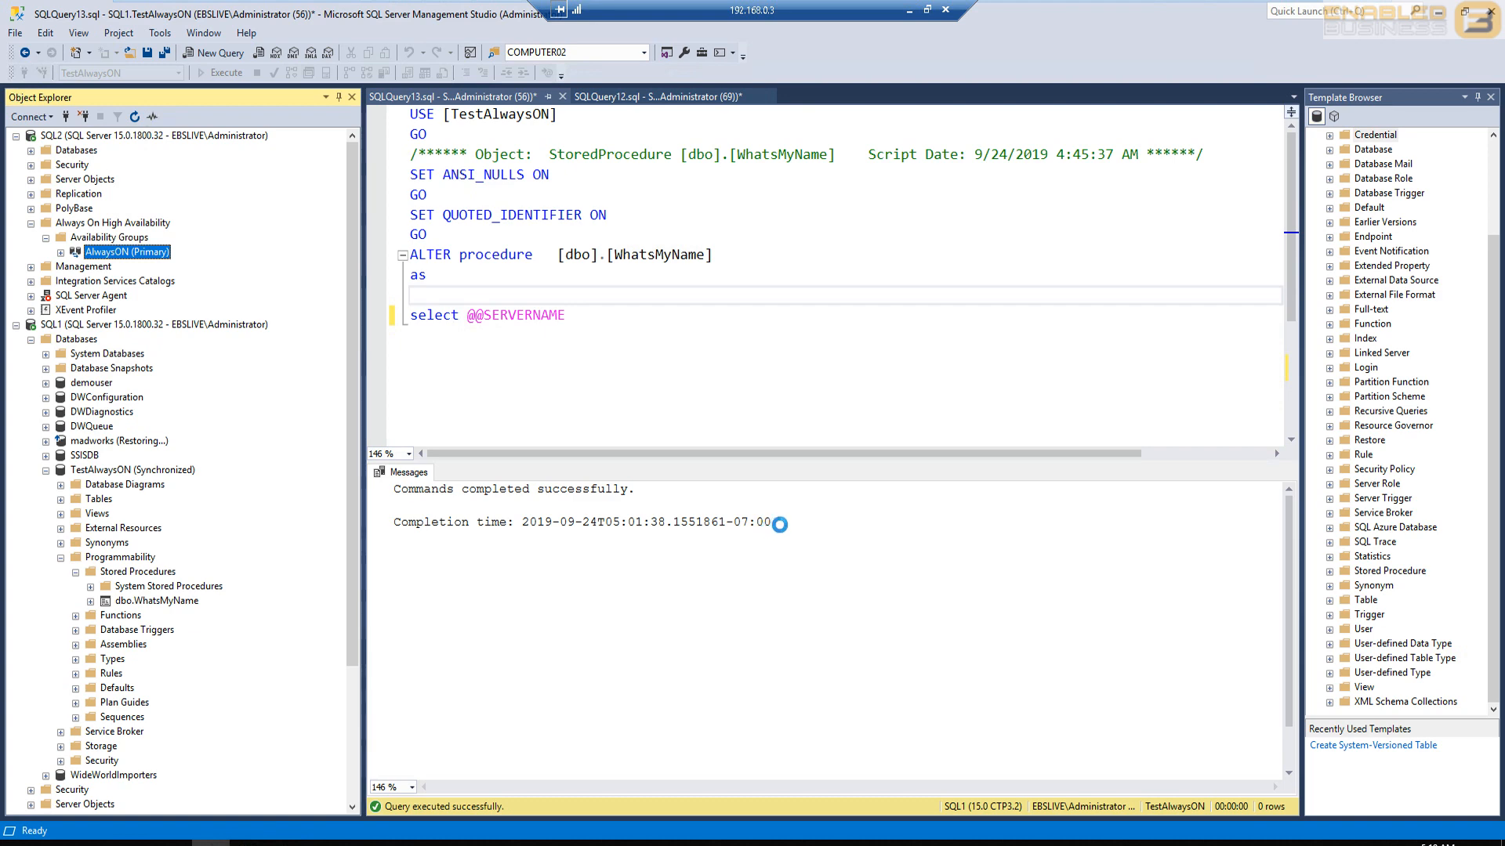
pyautogui.moveTo(749, 604); pyautogui.dragTo(842, 601)
pyautogui.click(919, 544)
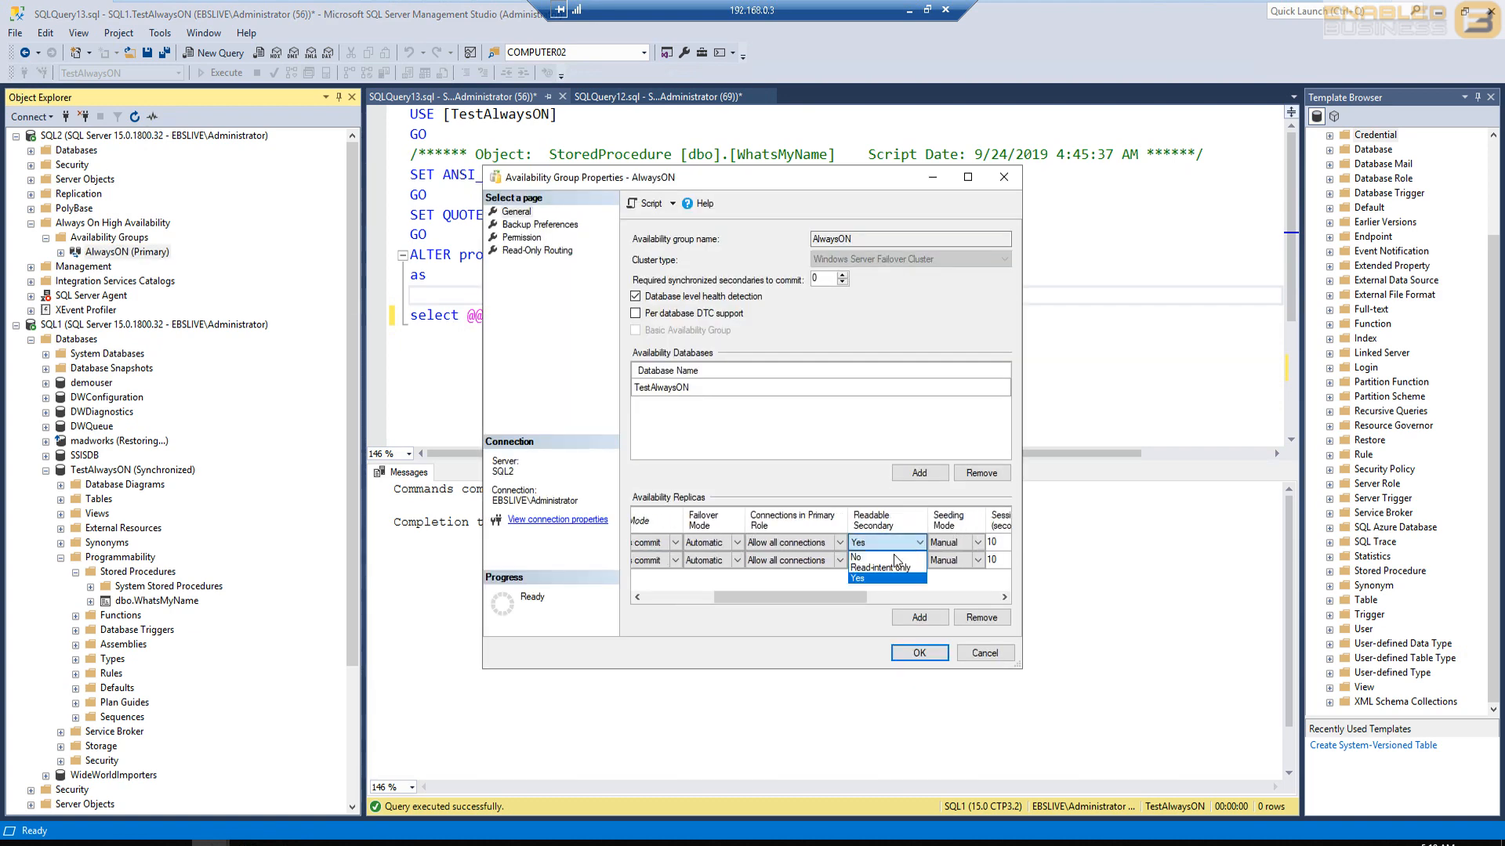
pyautogui.click(880, 567)
pyautogui.click(910, 560)
pyautogui.click(913, 560)
pyautogui.click(880, 585)
pyautogui.click(909, 654)
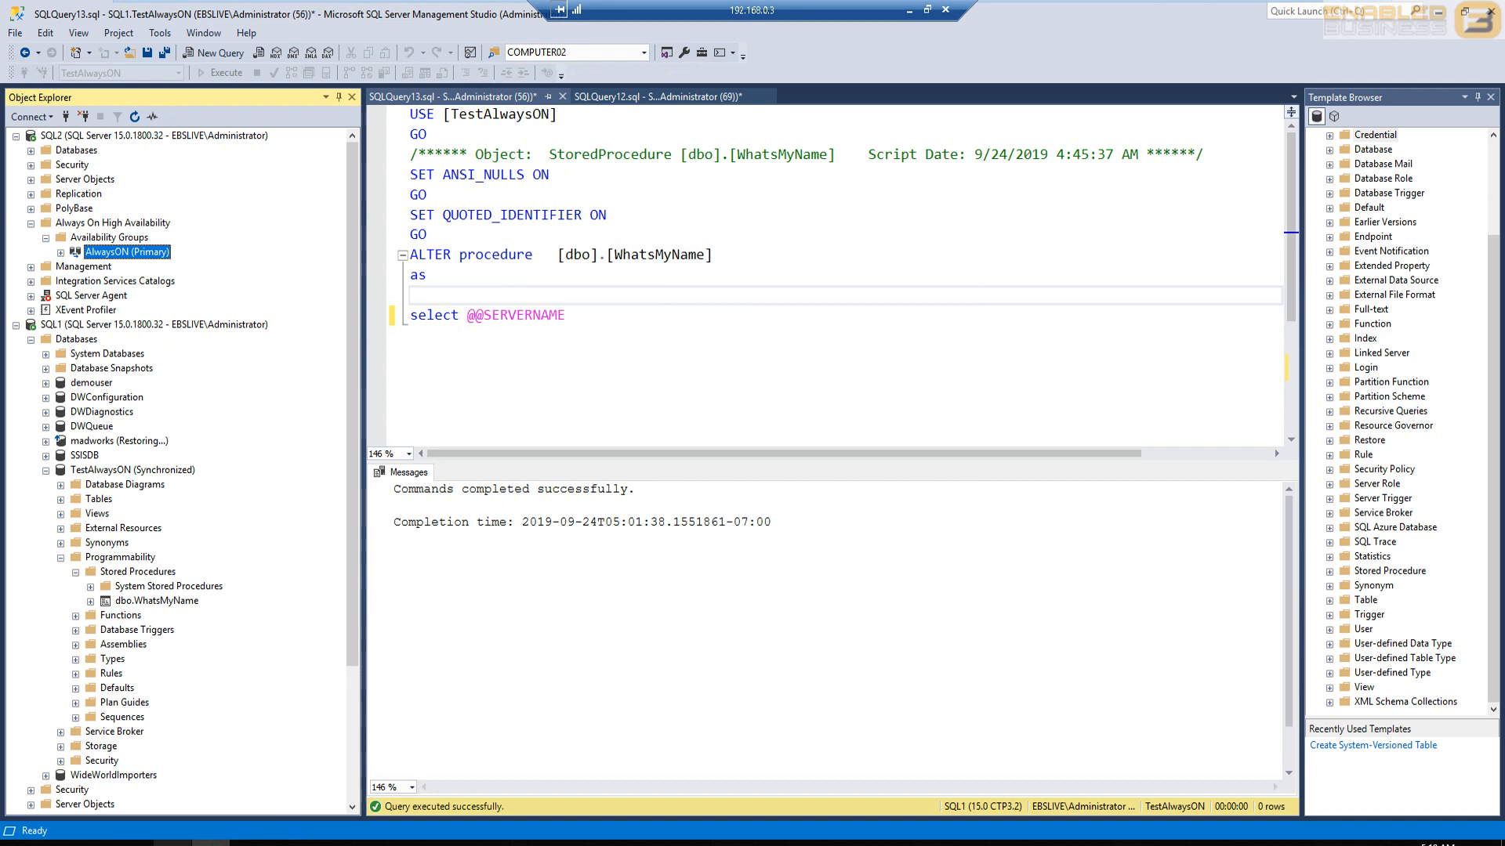
# - Query the server name on the localhost page with read-only intent and compare it with the AlwaysON group and SQL1 in Management Studio
pyautogui.click(134, 844)
pyautogui.click(458, 255)
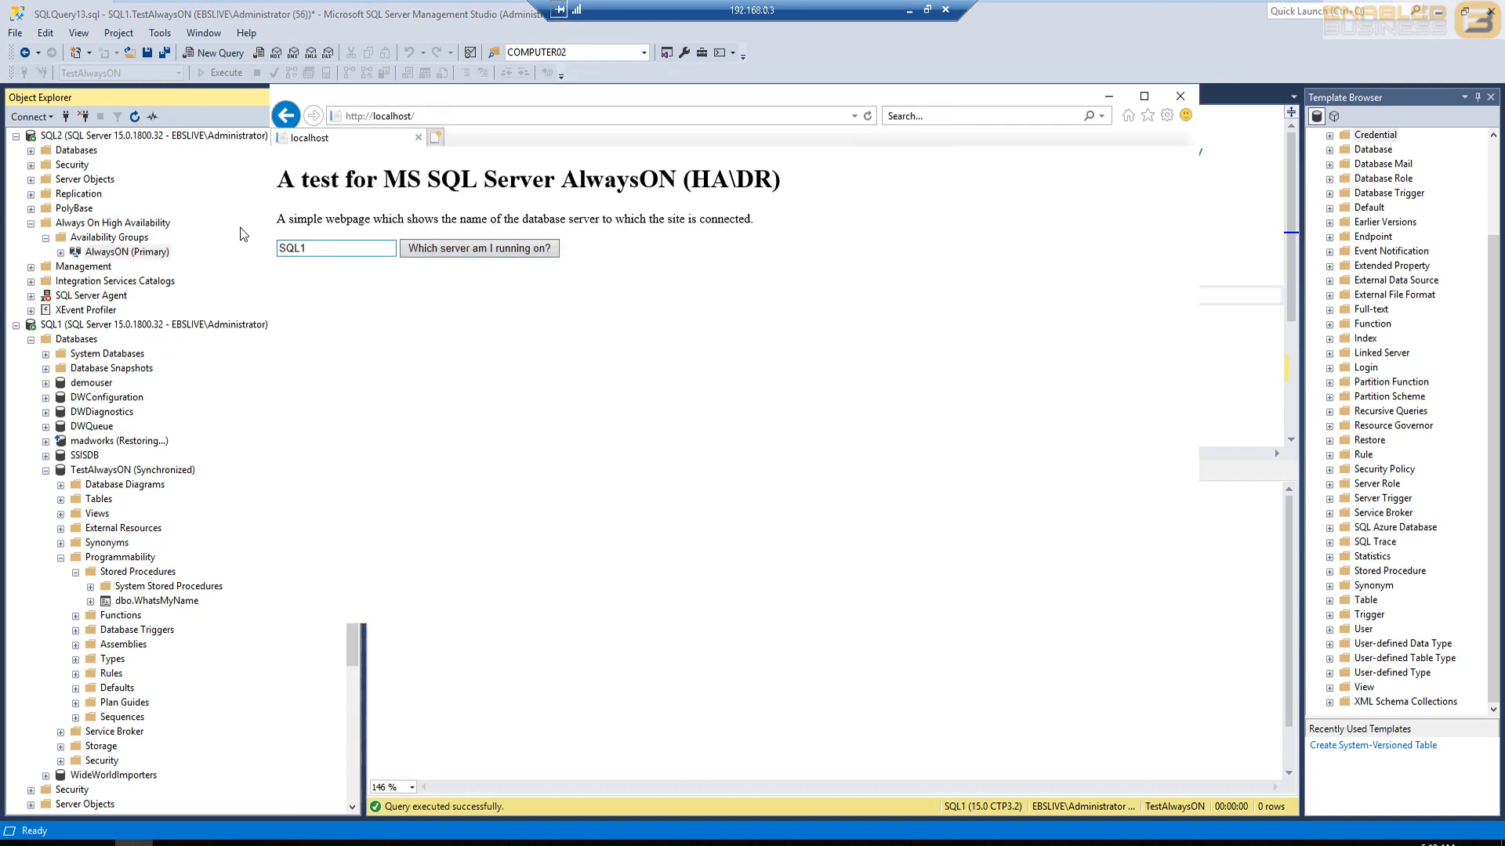
pyautogui.click(320, 248)
pyautogui.click(105, 253)
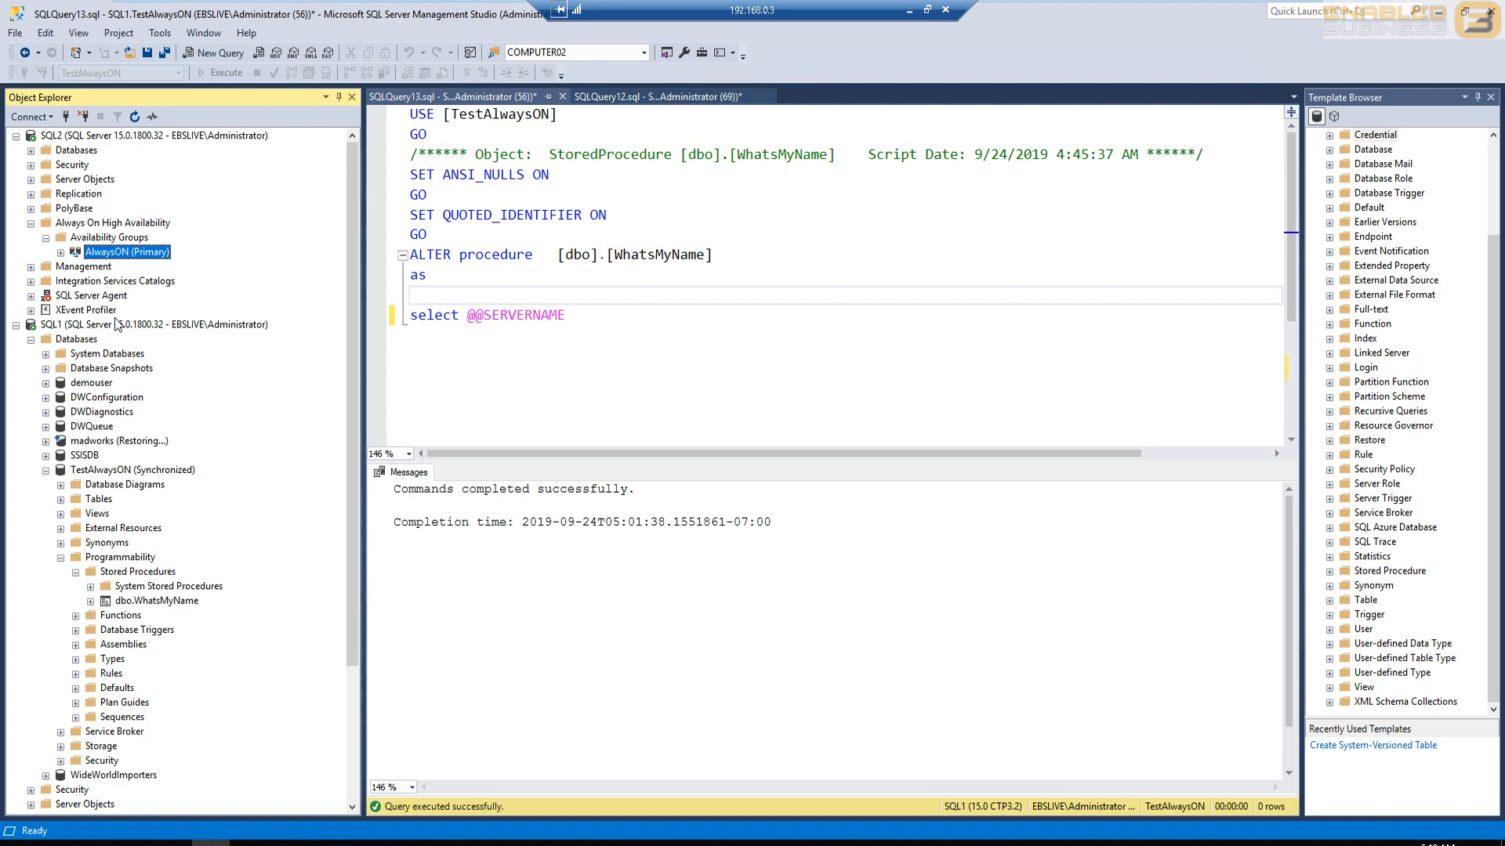
pyautogui.click(92, 330)
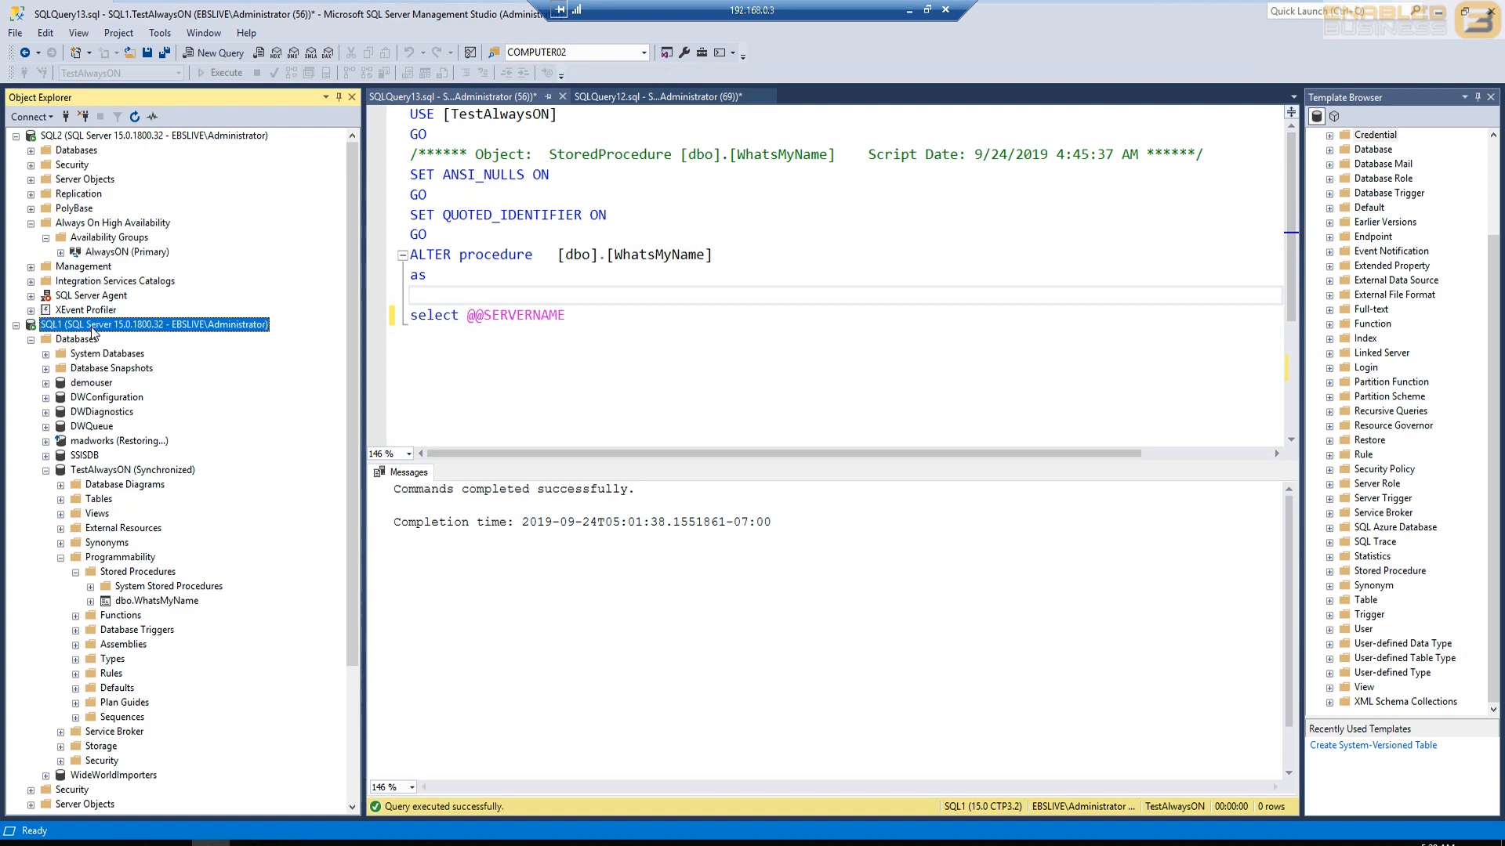
# - Remove ApplicationIntent=readonly from the Web file's EBS connection string in Notepad and query the server name on the localhost page
pyautogui.click(287, 843)
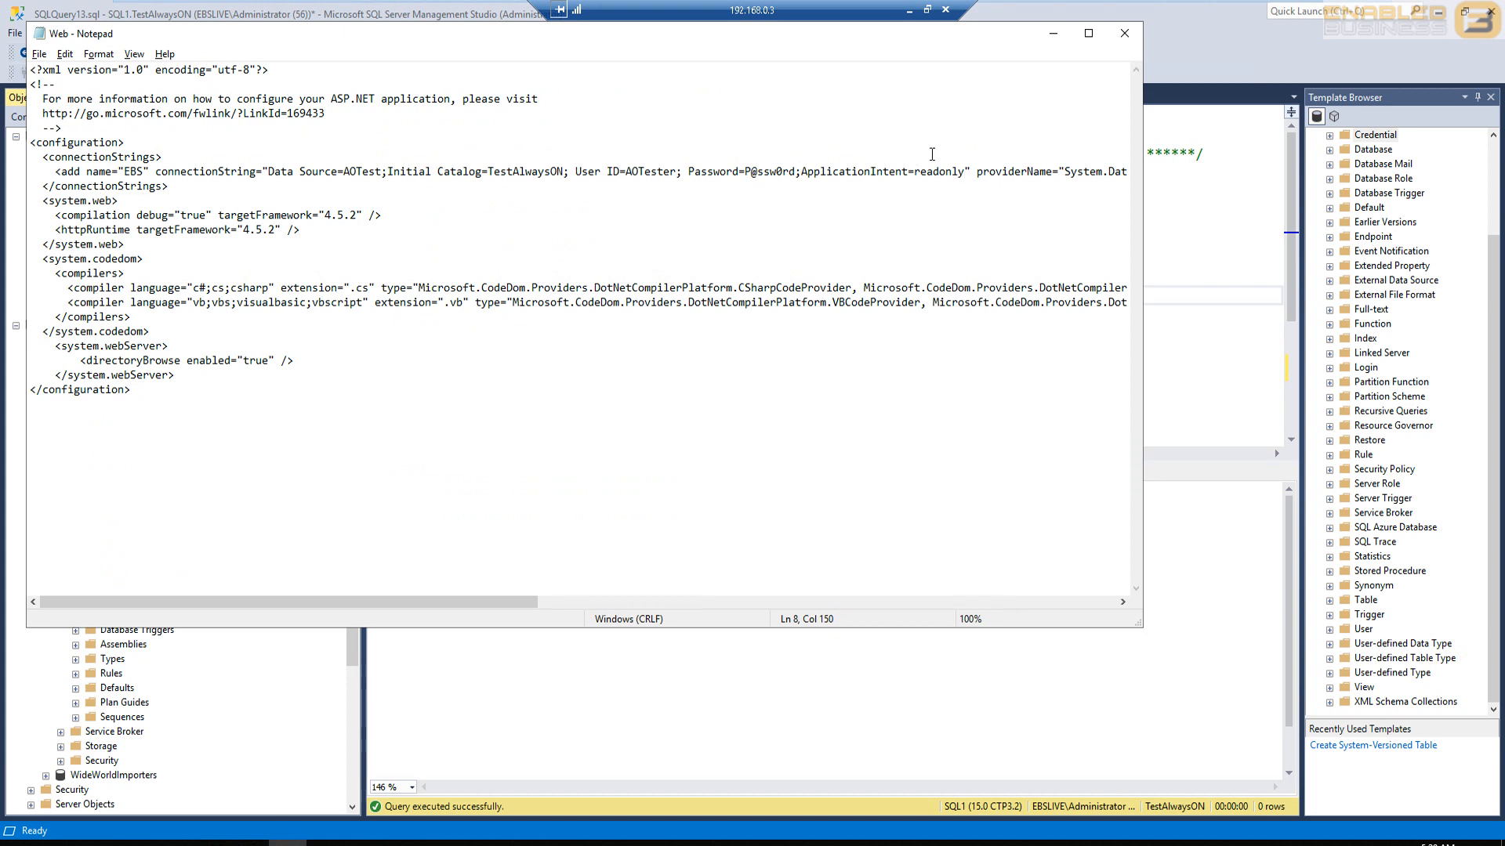
pyautogui.keyDown('shift'); pyautogui.click(808, 172); pyautogui.keyUp('shift')
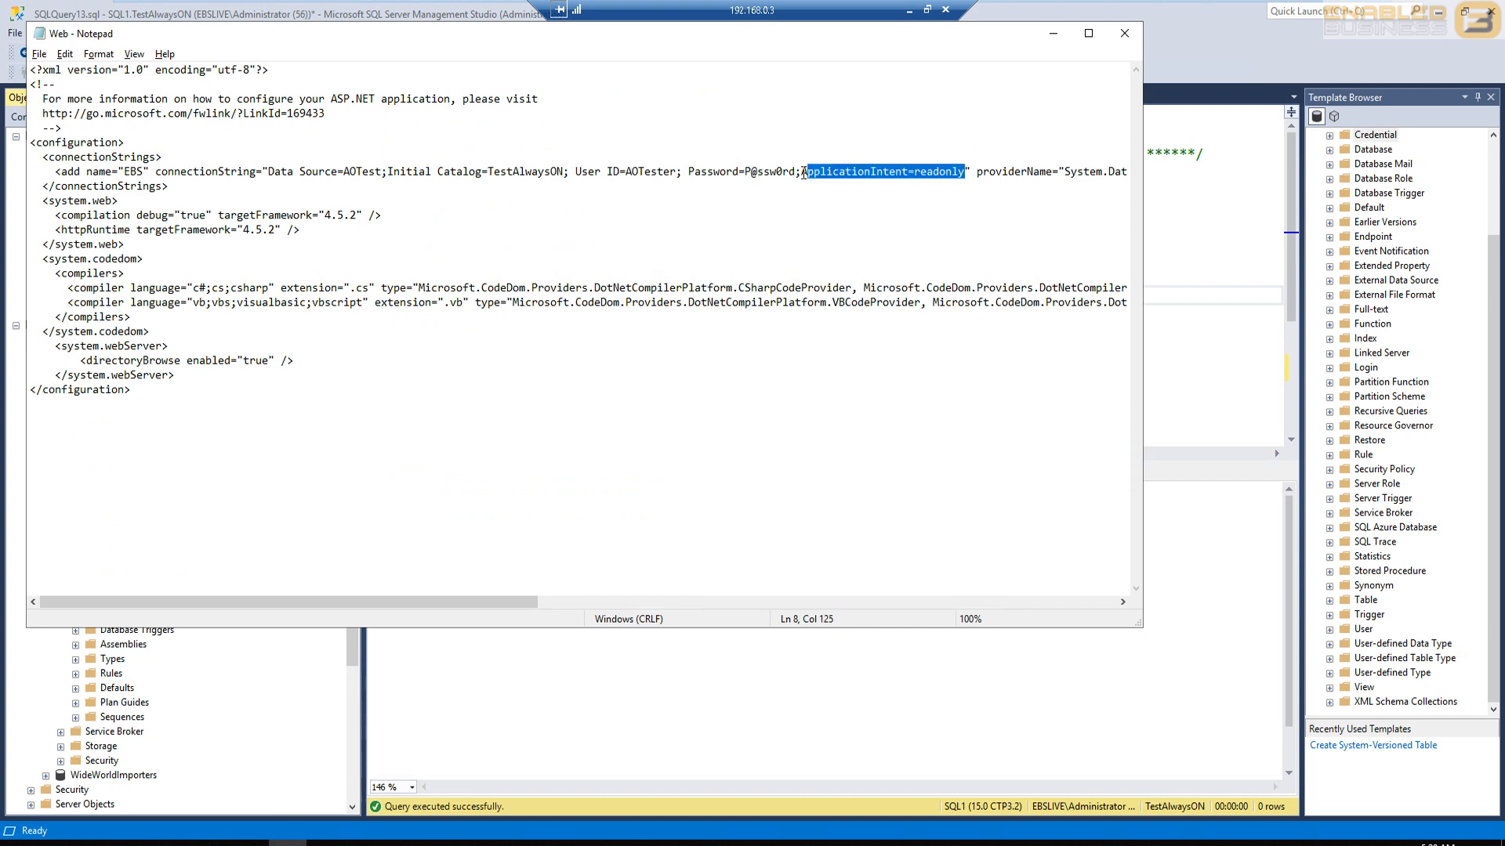
pyautogui.press('BackSpace')
pyautogui.press('BackSpace')
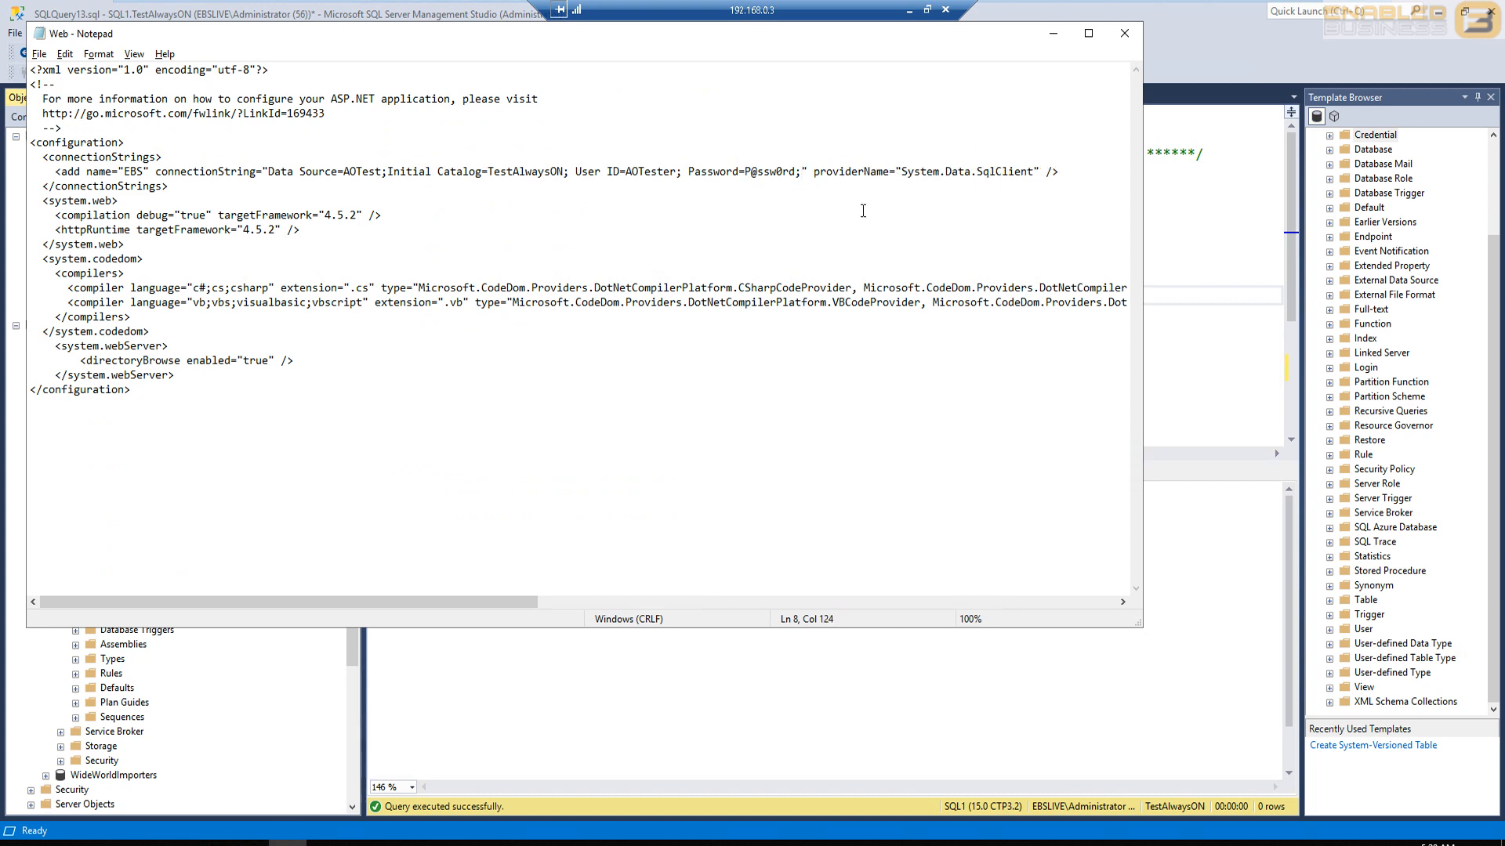
pyautogui.click(1052, 33)
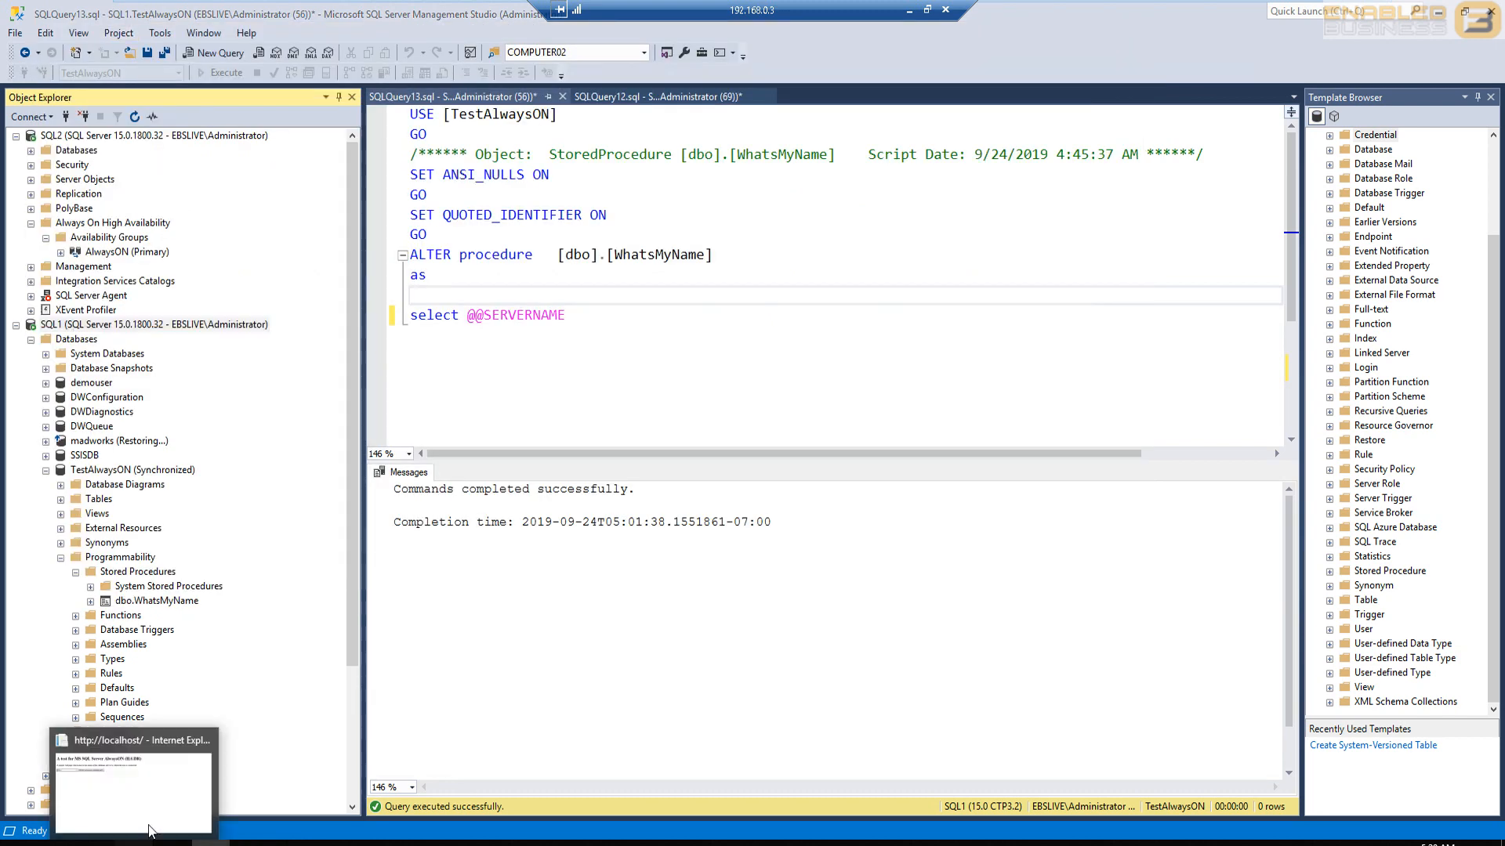
pyautogui.click(133, 843)
pyautogui.click(454, 245)
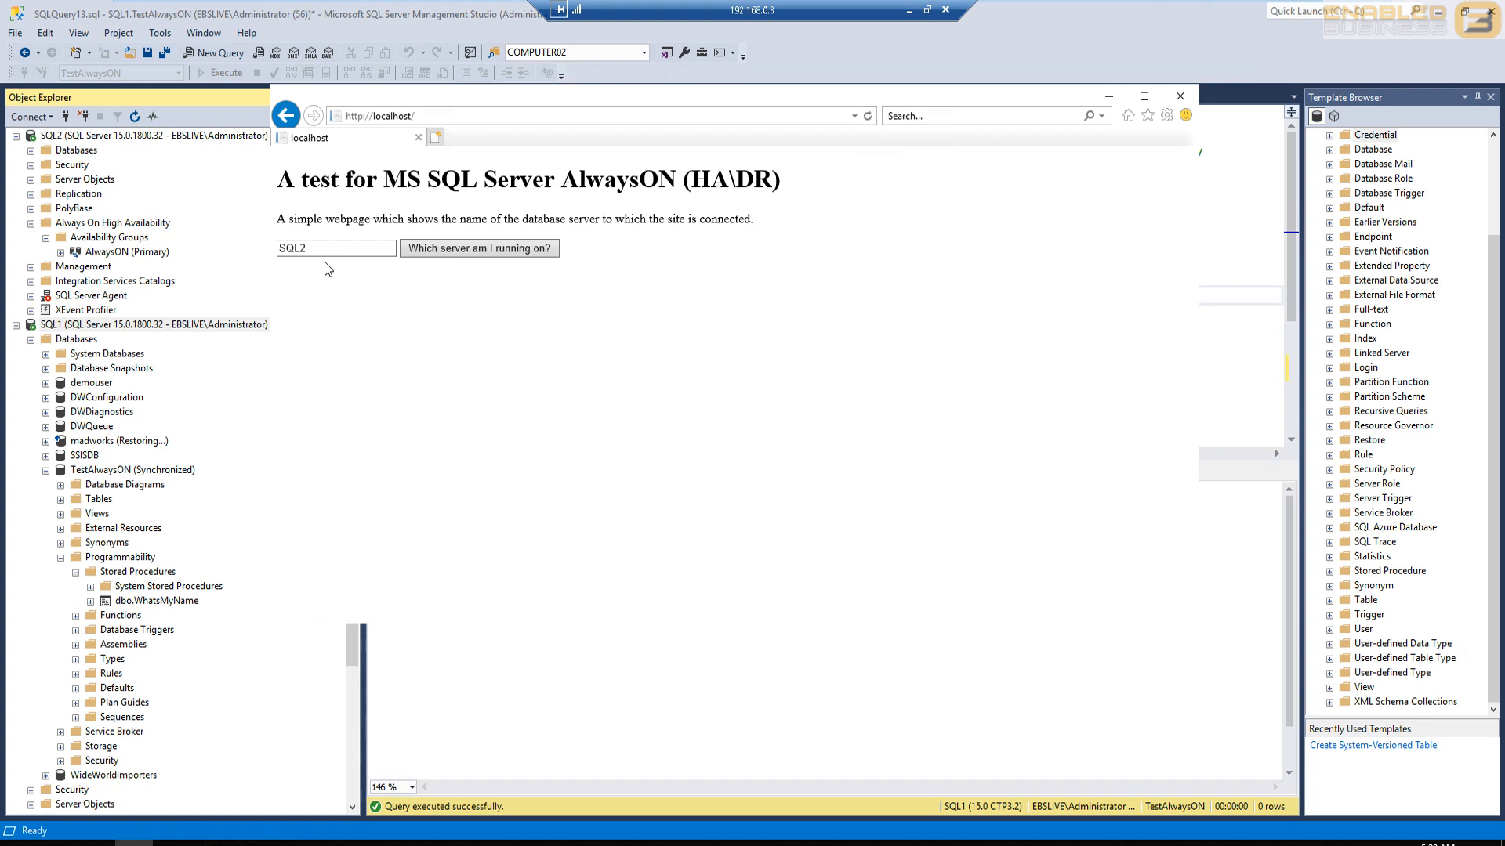
# - Put ApplicationIntent=readonly back into the Web file's EBS connection string and query the server name on the localhost page again
pyautogui.click(287, 844)
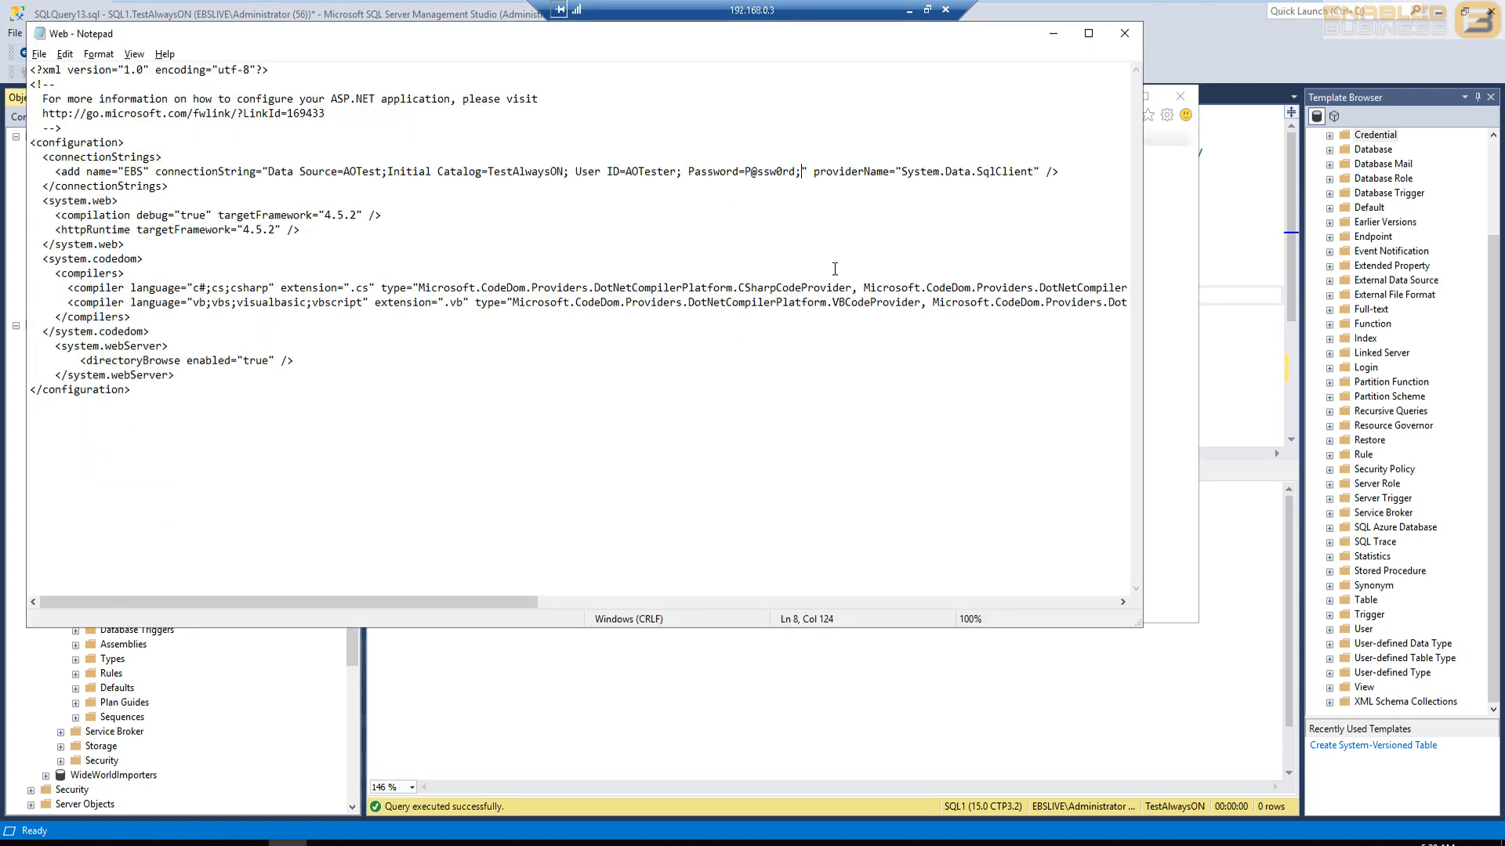
pyautogui.hotkey('ctrl', 'v')
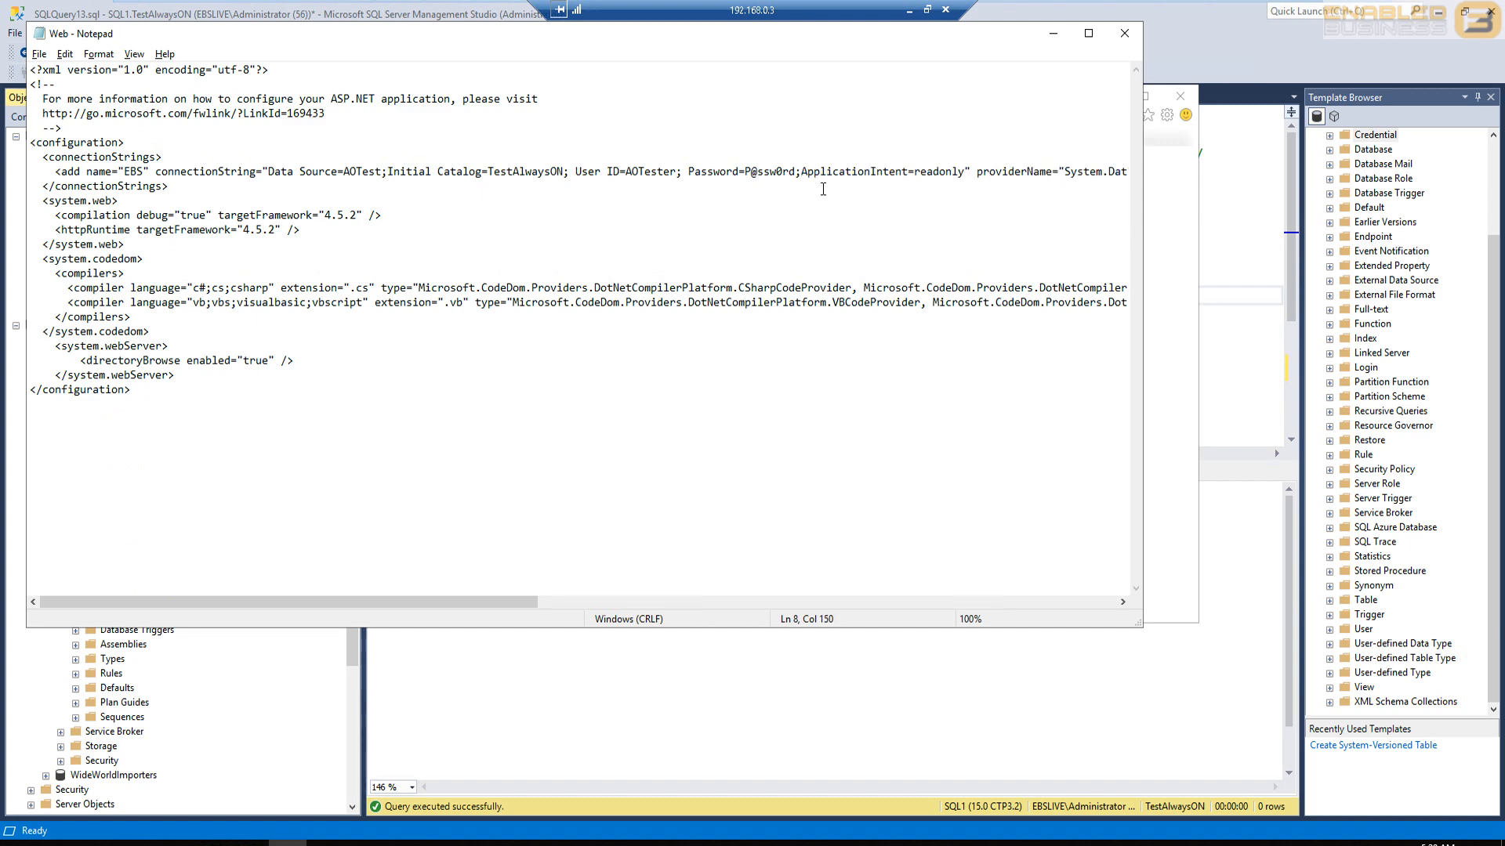
pyautogui.click(1053, 34)
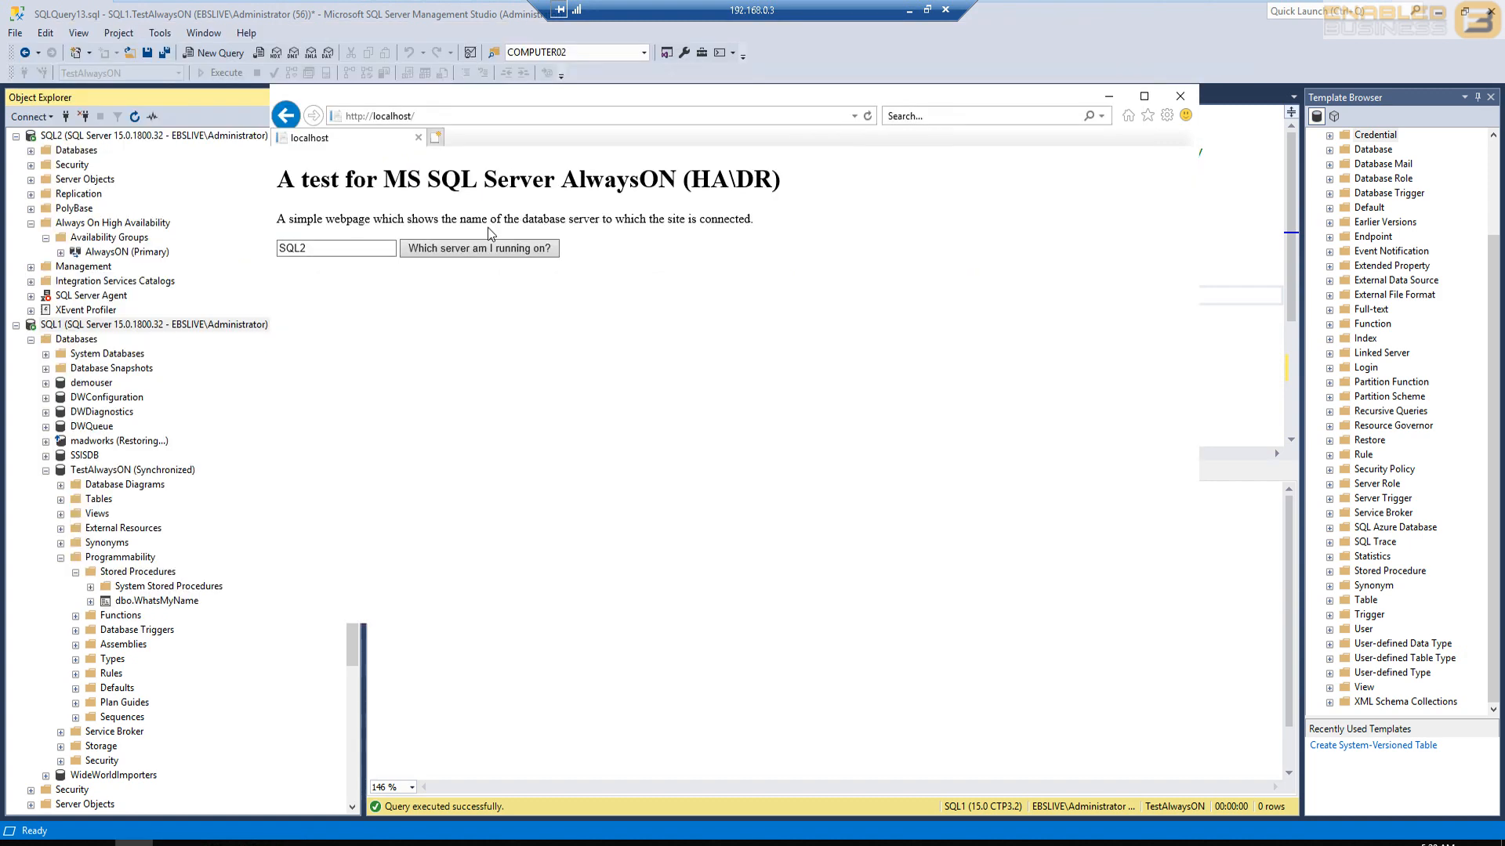
pyautogui.click(499, 252)
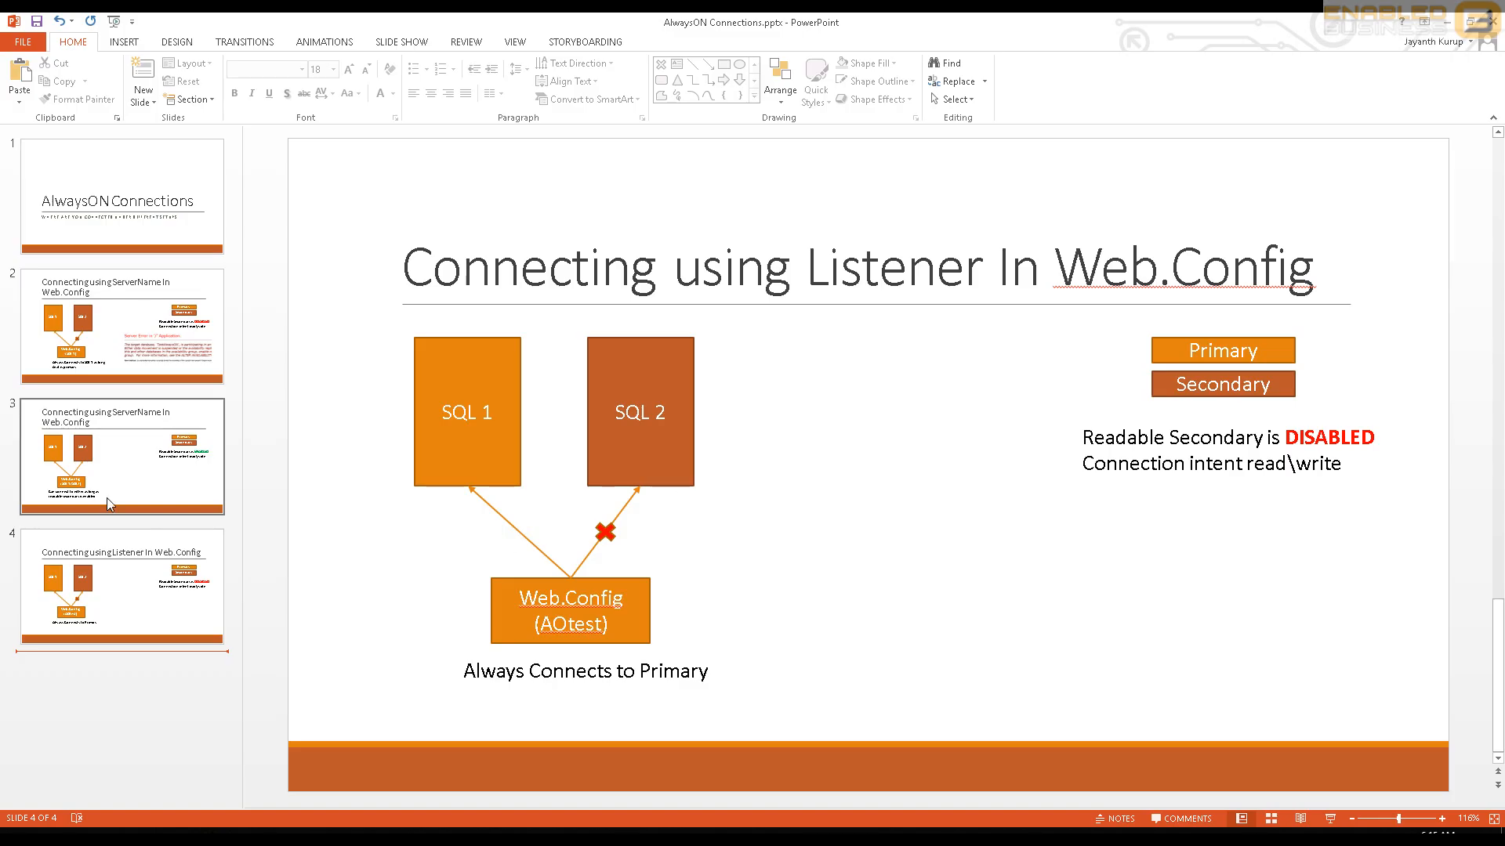
# - Show slide 2 of the AlwaysON Connections presentation in PowerPoint and point out the SQL 1 and SQL 2 boxes
pyautogui.click(94, 367)
pyautogui.click(486, 407)
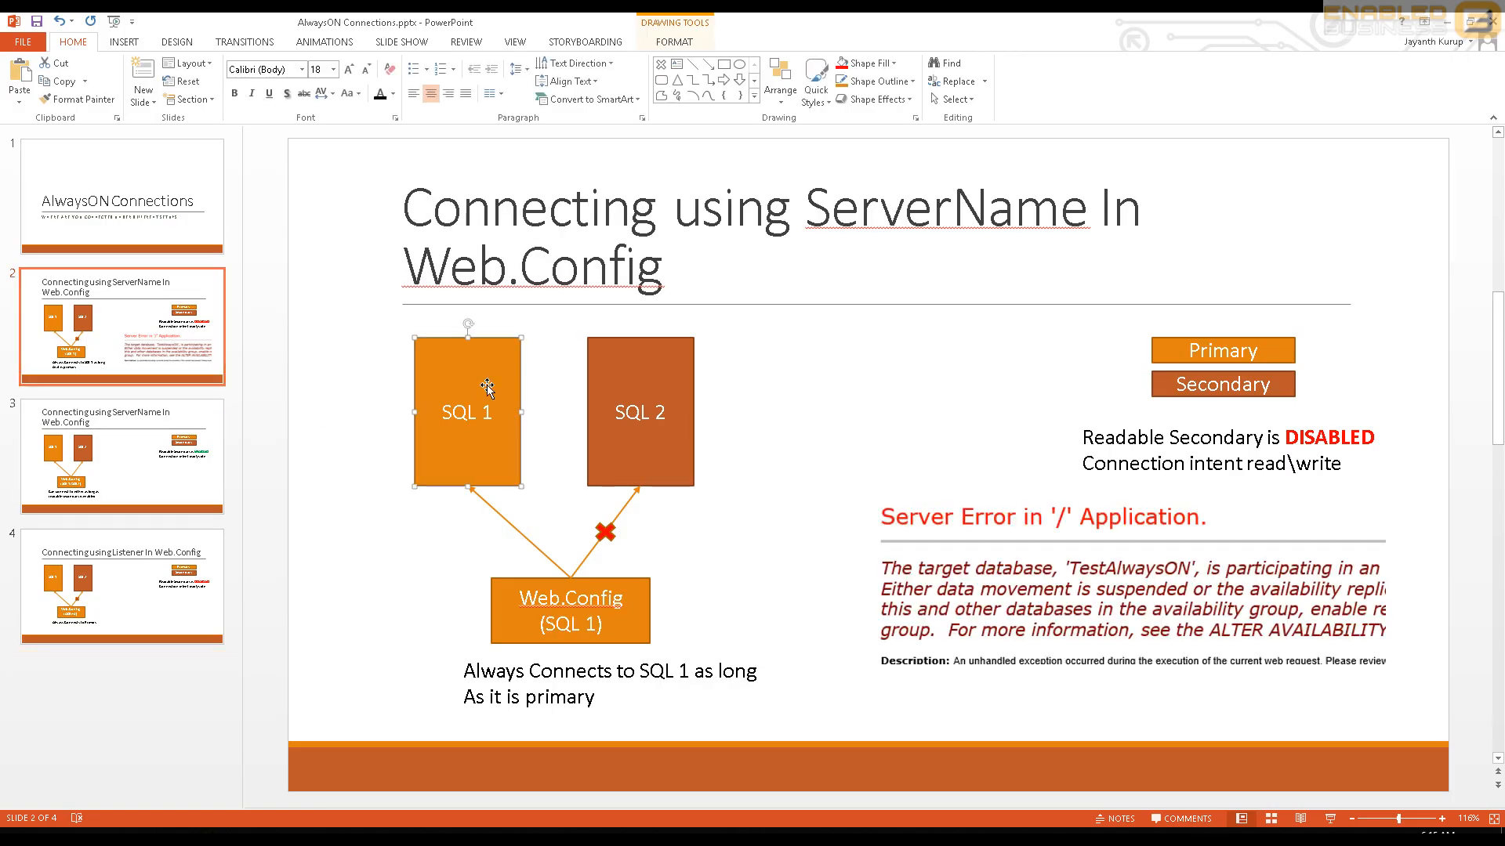
pyautogui.click(652, 398)
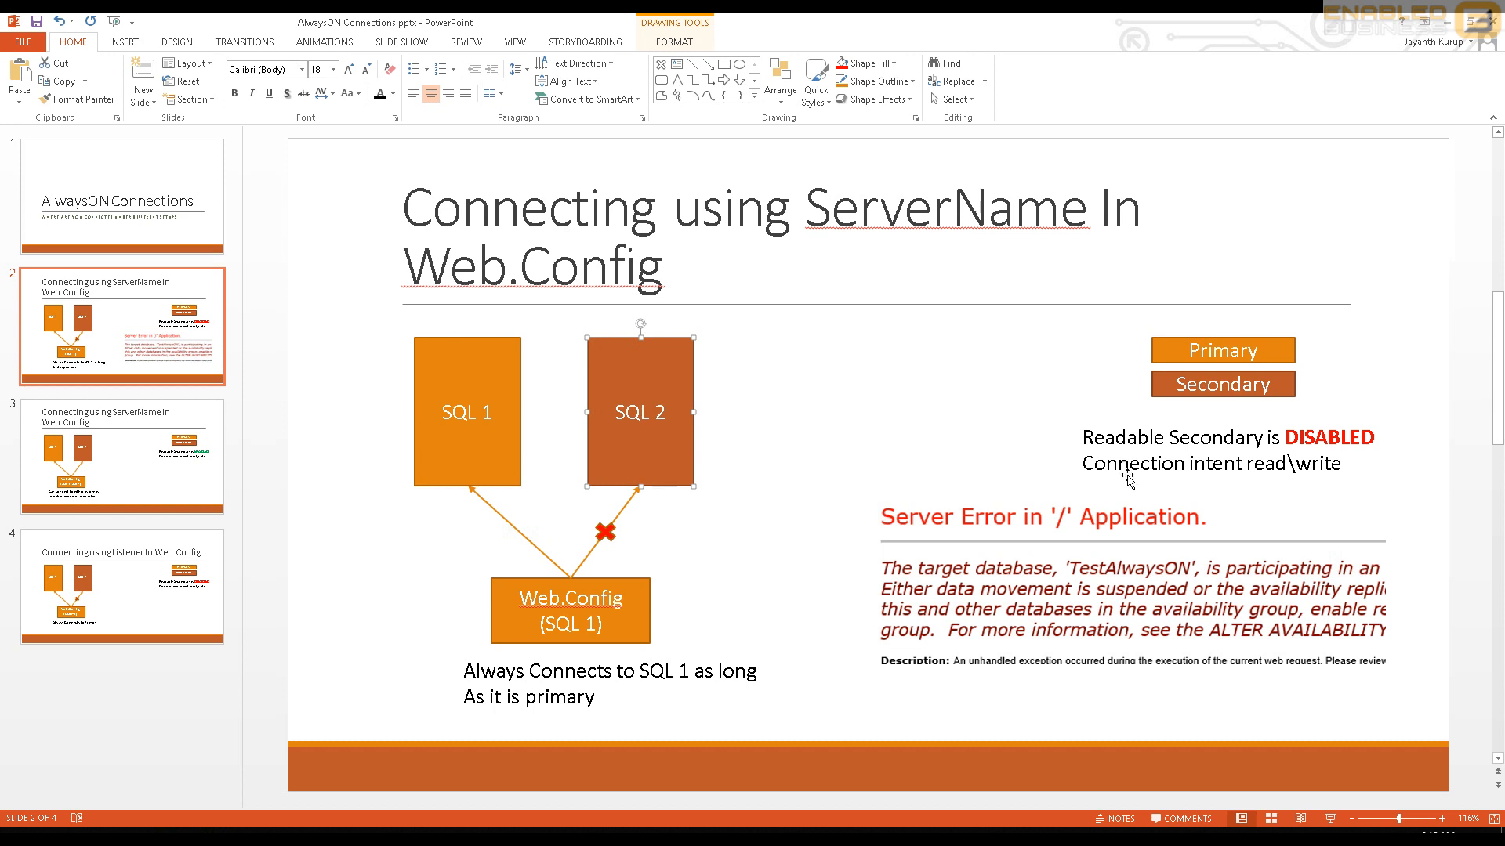
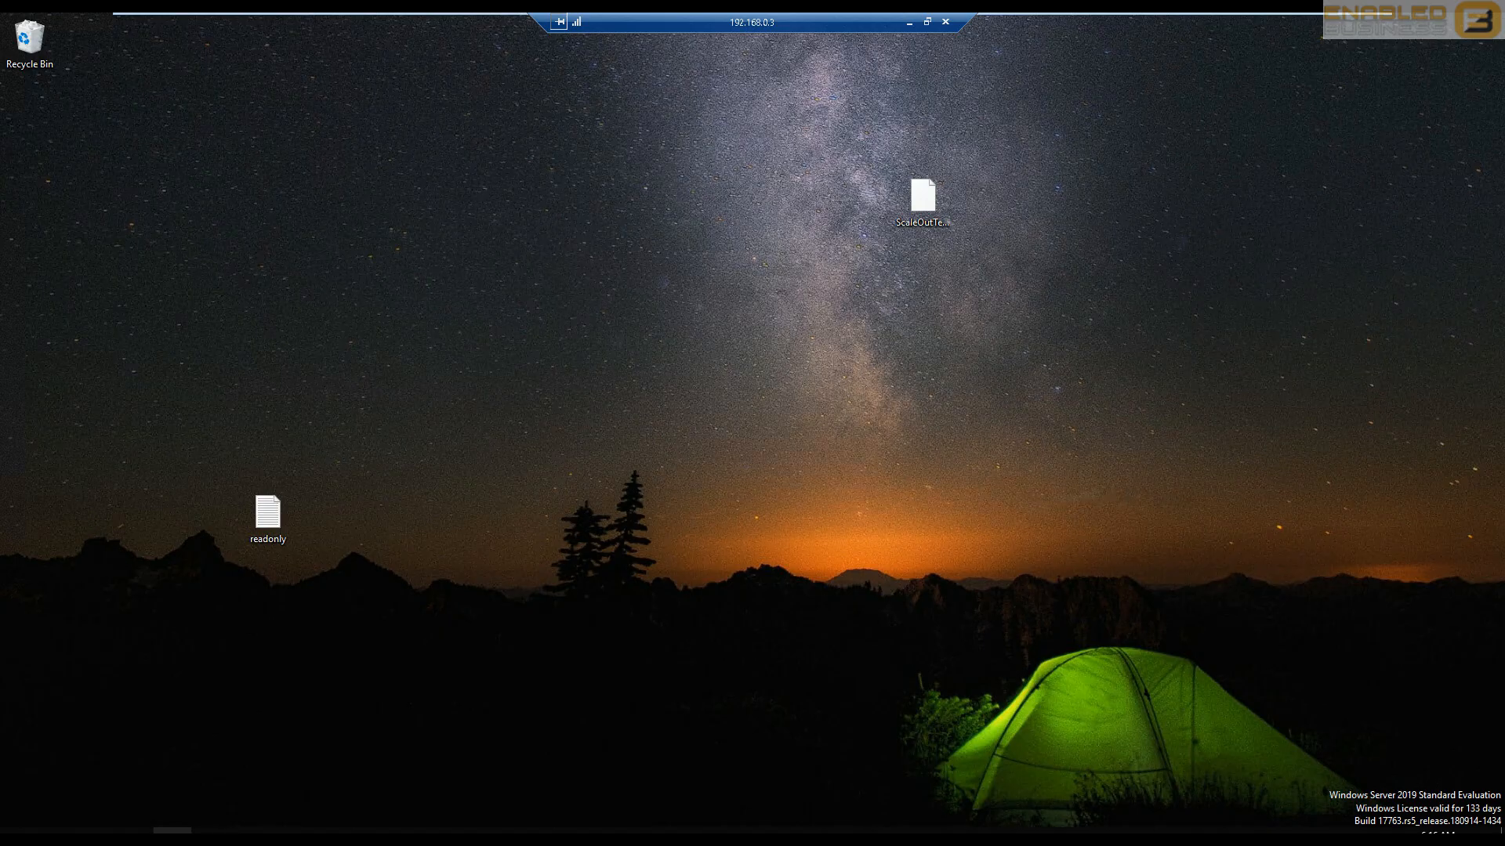
# - Review the first ALTER AVAILABILITY GROUP statement in Management Studio, highlighting the Alwayson group, replica SQL1 and READ_WRITE connection setting
pyautogui.click(210, 831)
pyautogui.click(641, 296)
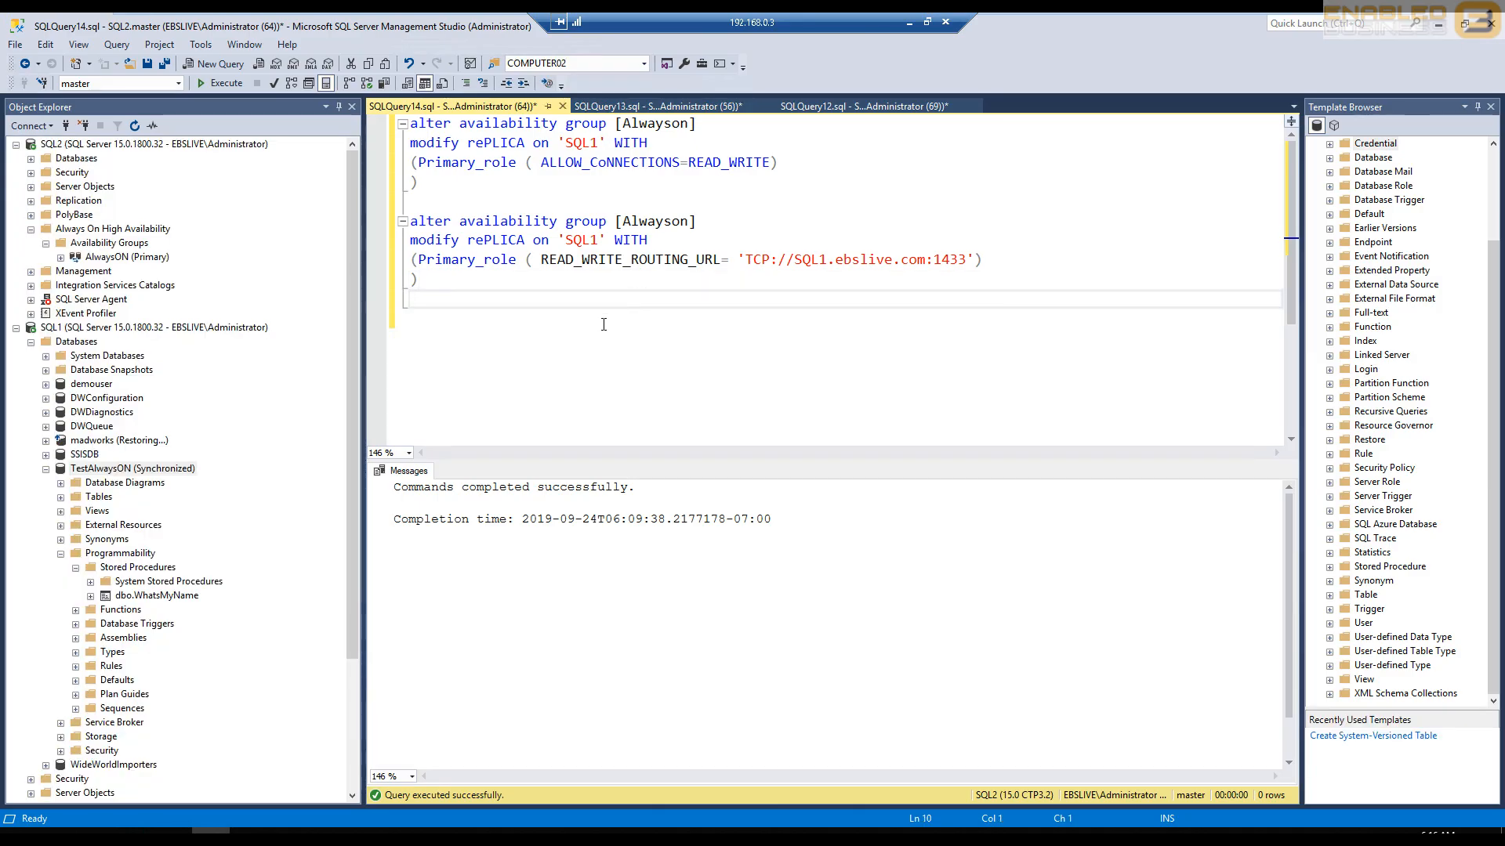
pyautogui.scroll(2, 604, 325)
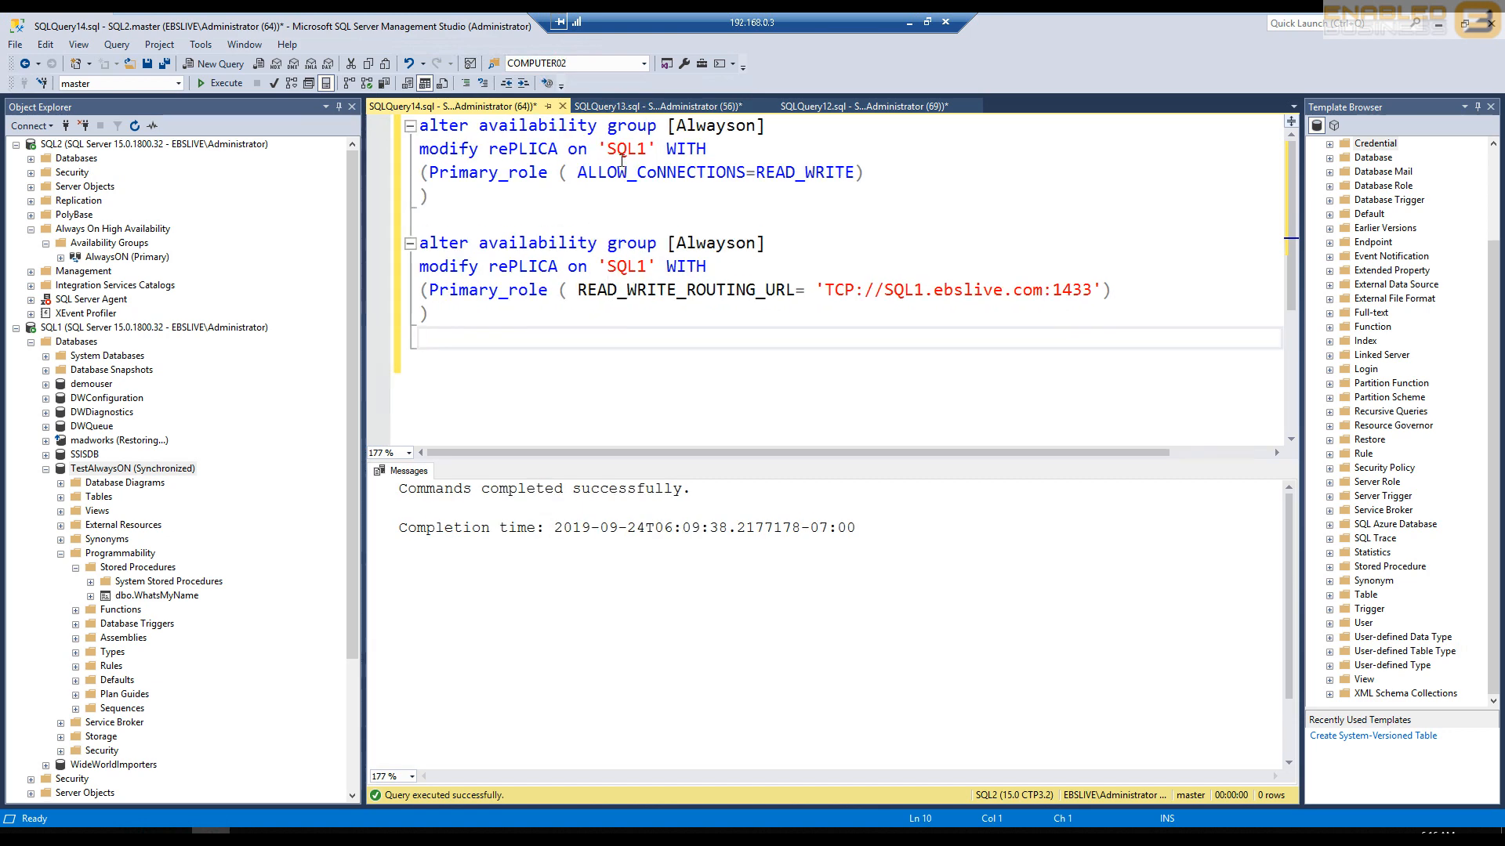
pyautogui.doubleClick(709, 133)
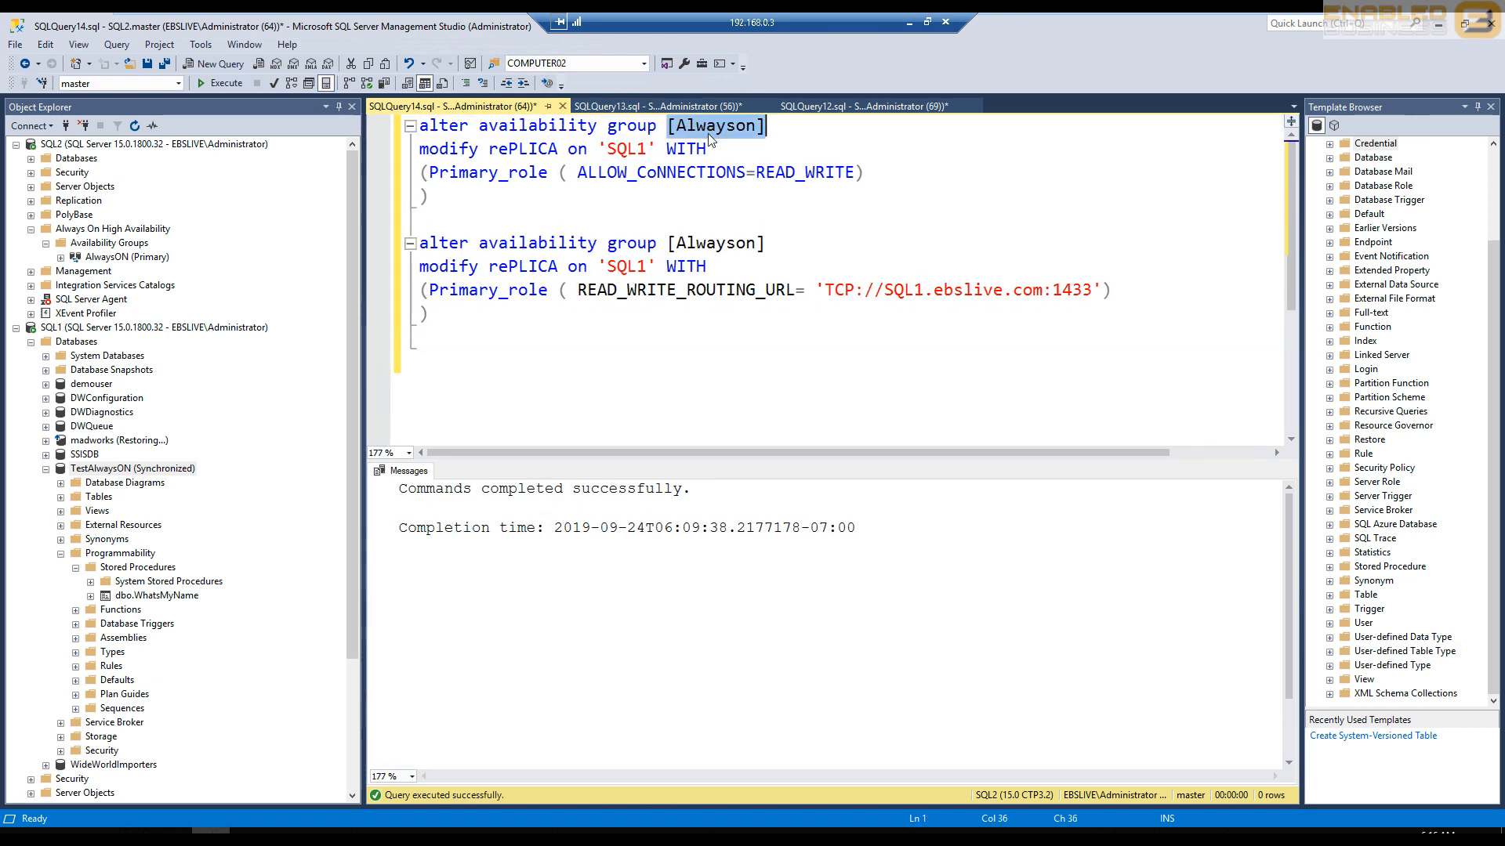
pyautogui.doubleClick(641, 151)
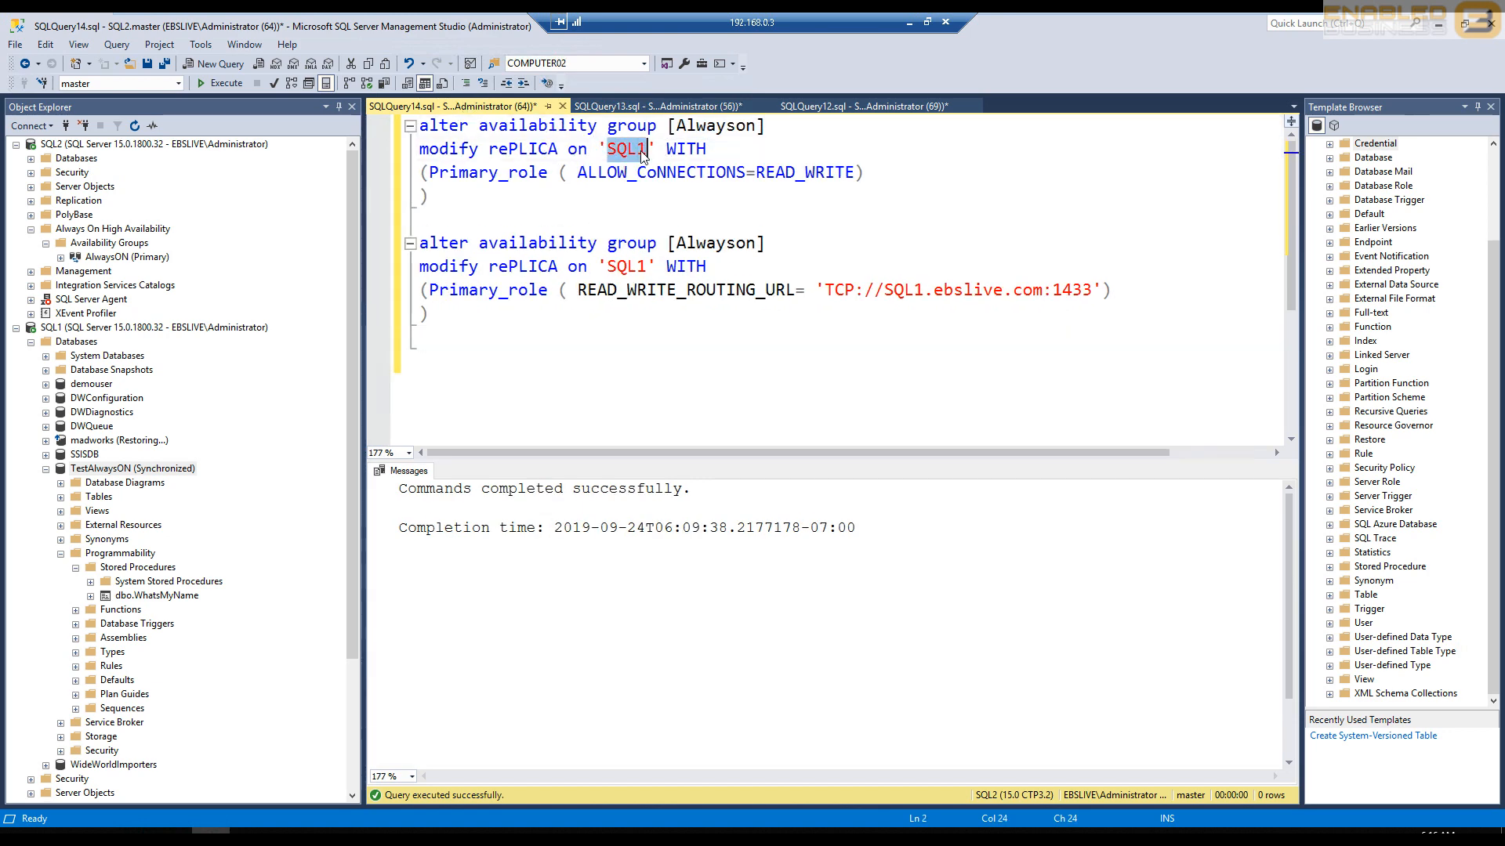
pyautogui.doubleClick(685, 149)
pyautogui.doubleClick(781, 171)
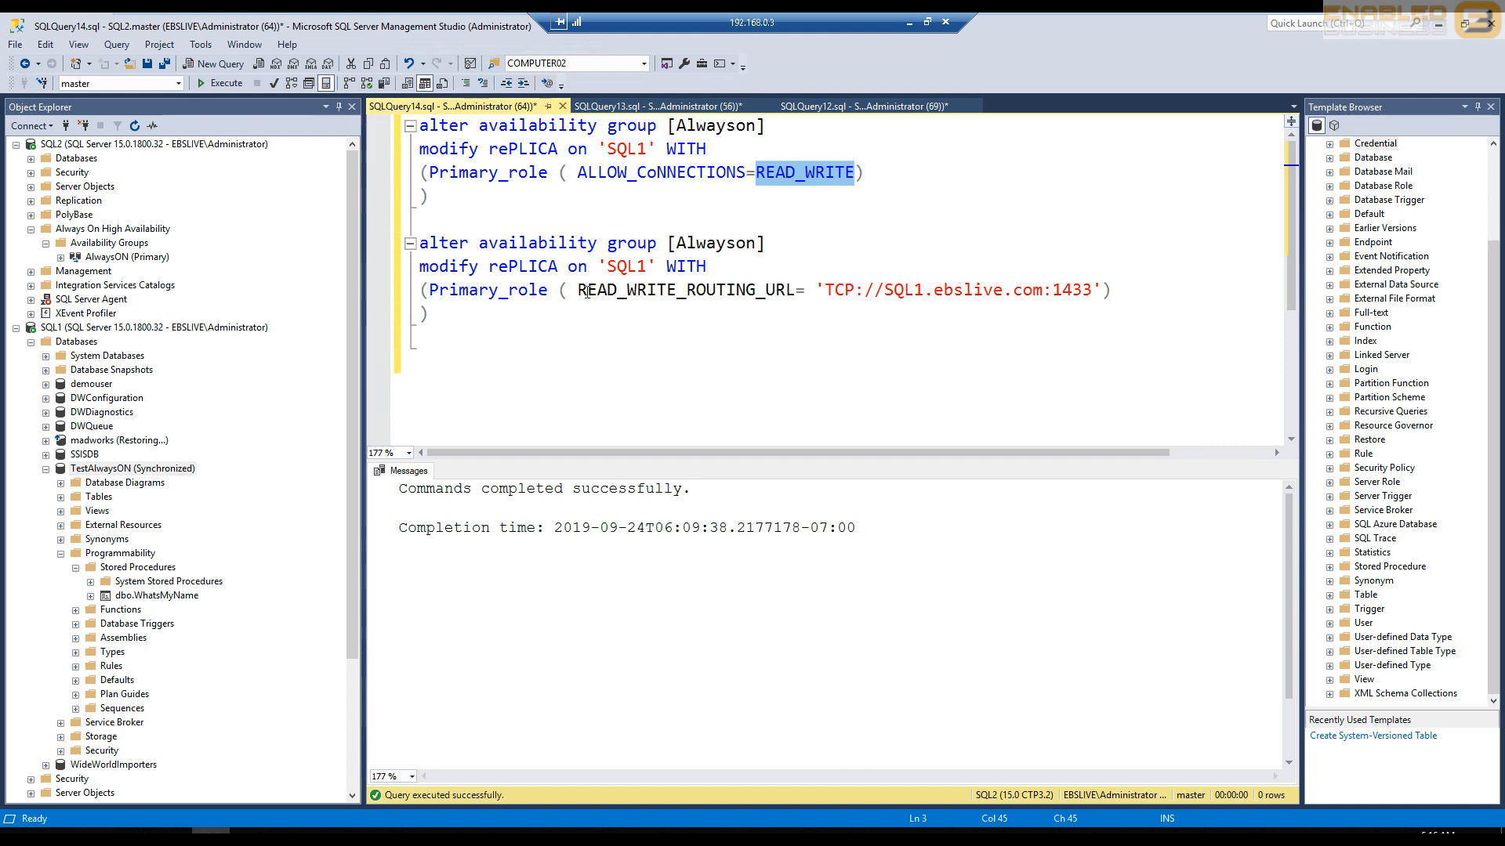
# - Examine READ_WRITE_ROUTING_URL in the second ALTER statement and compare the SQL1 replica name with the server in its TCP address
pyautogui.moveTo(577, 291); pyautogui.dragTo(788, 289)
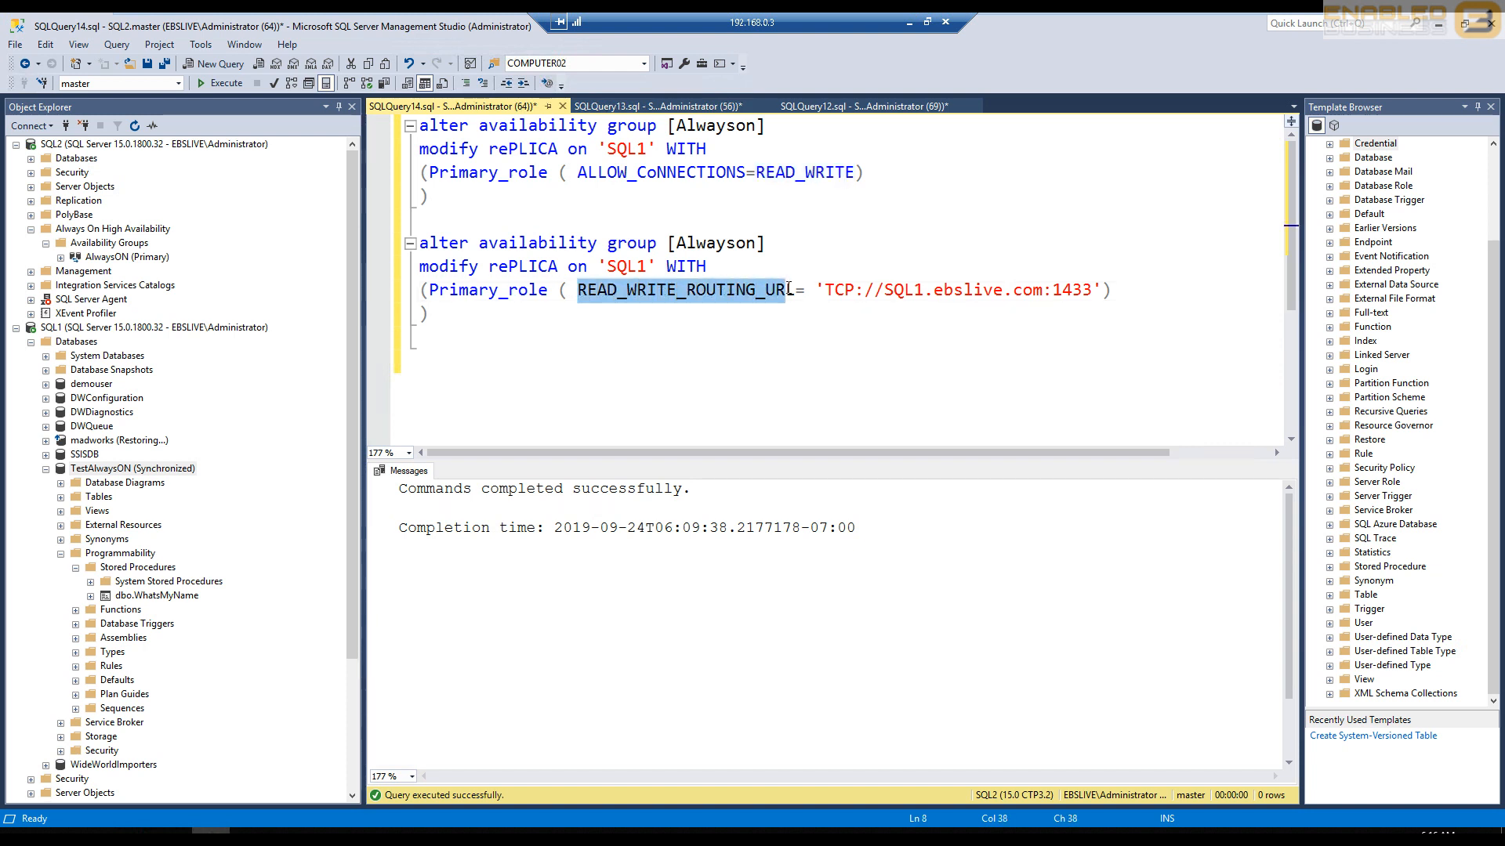
pyautogui.click(649, 291)
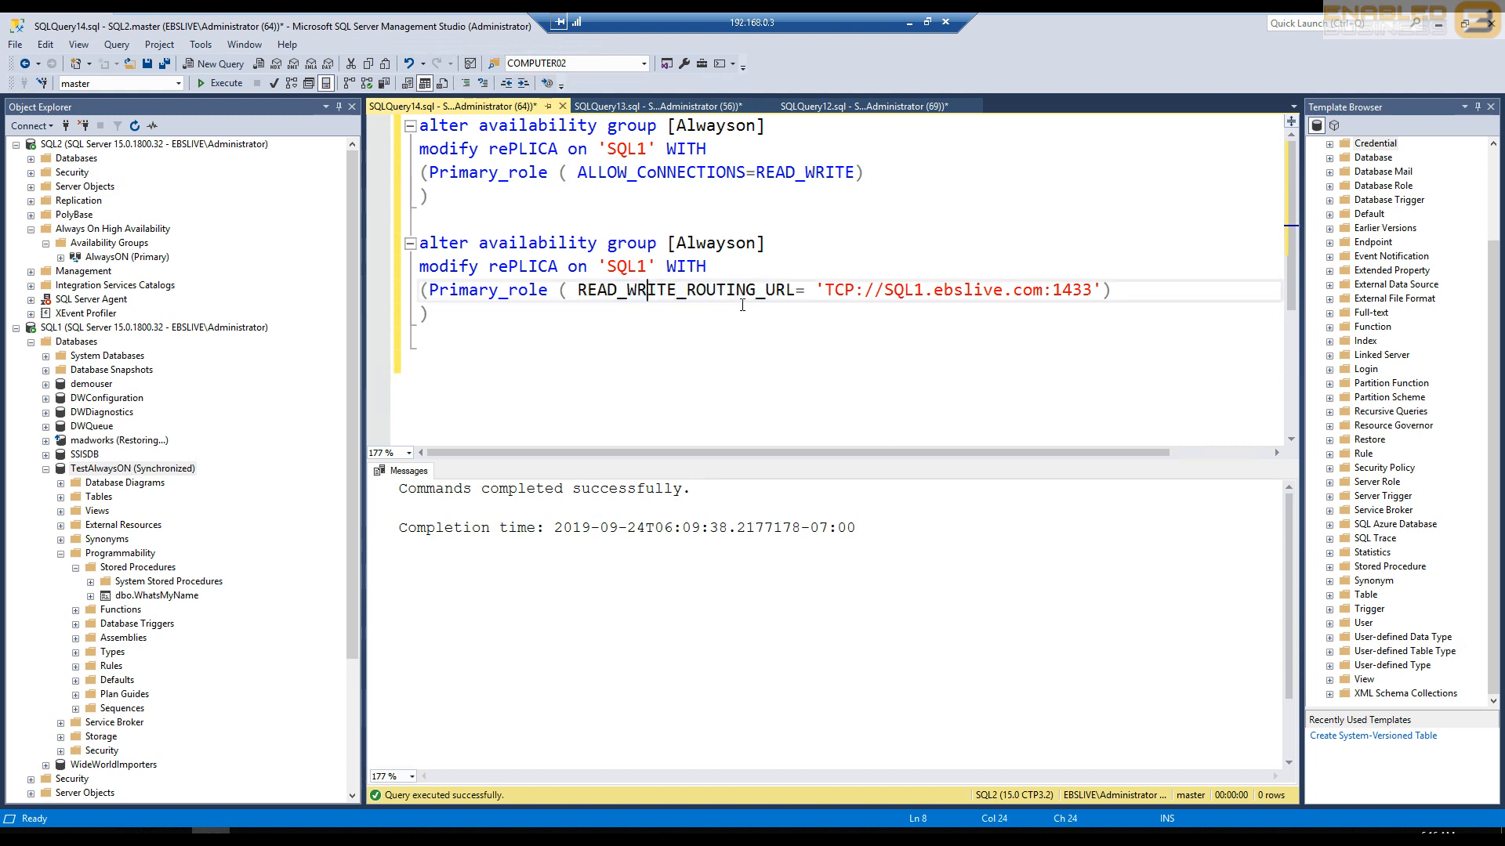
pyautogui.doubleClick(593, 292)
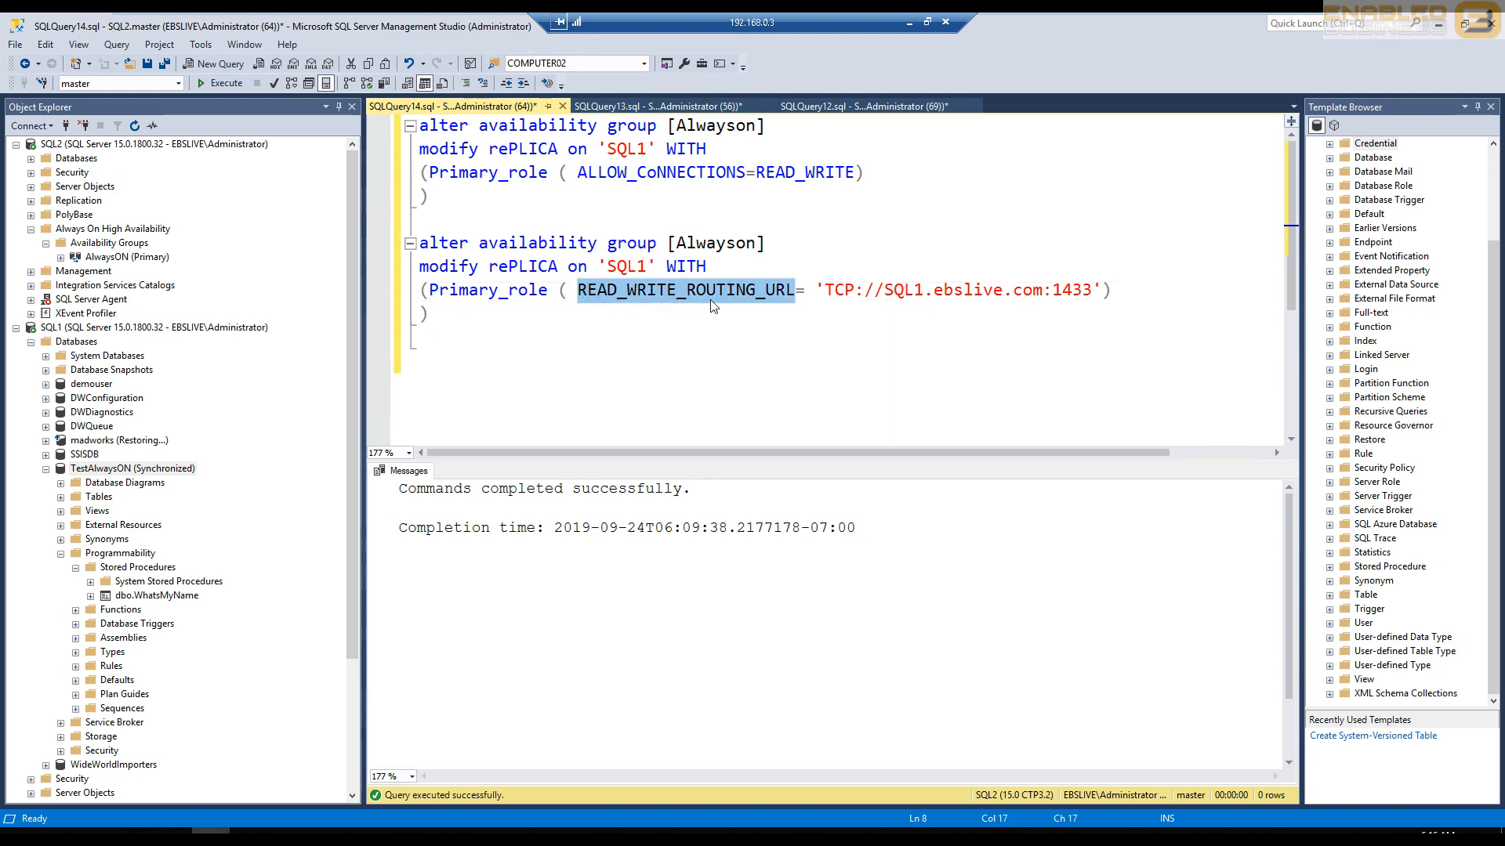
pyautogui.doubleClick(901, 290)
pyautogui.doubleClick(627, 267)
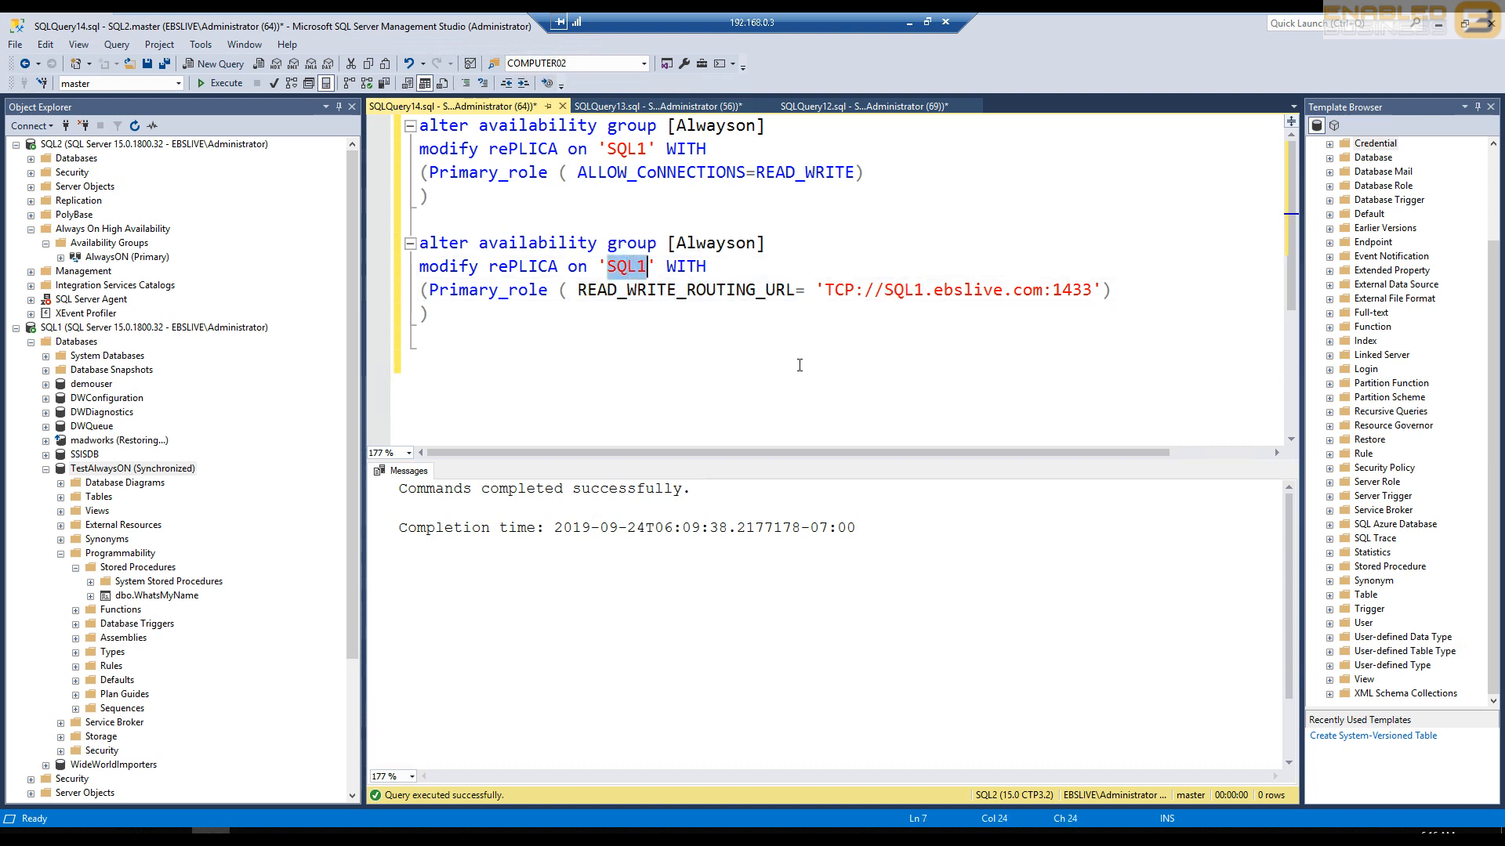
pyautogui.moveTo(887, 293); pyautogui.dragTo(925, 291)
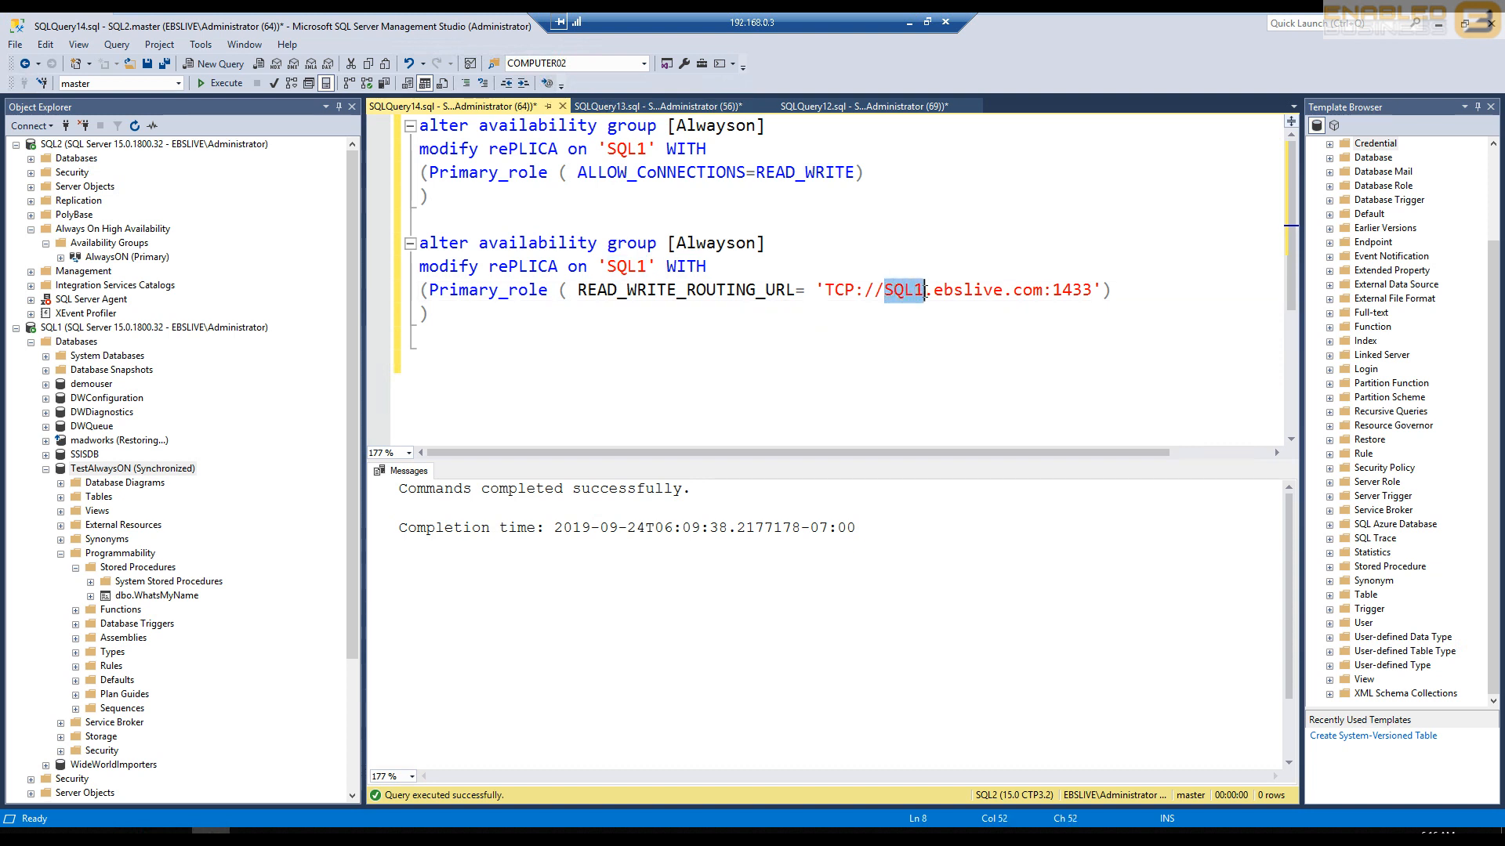
pyautogui.doubleClick(617, 266)
pyautogui.doubleClick(616, 156)
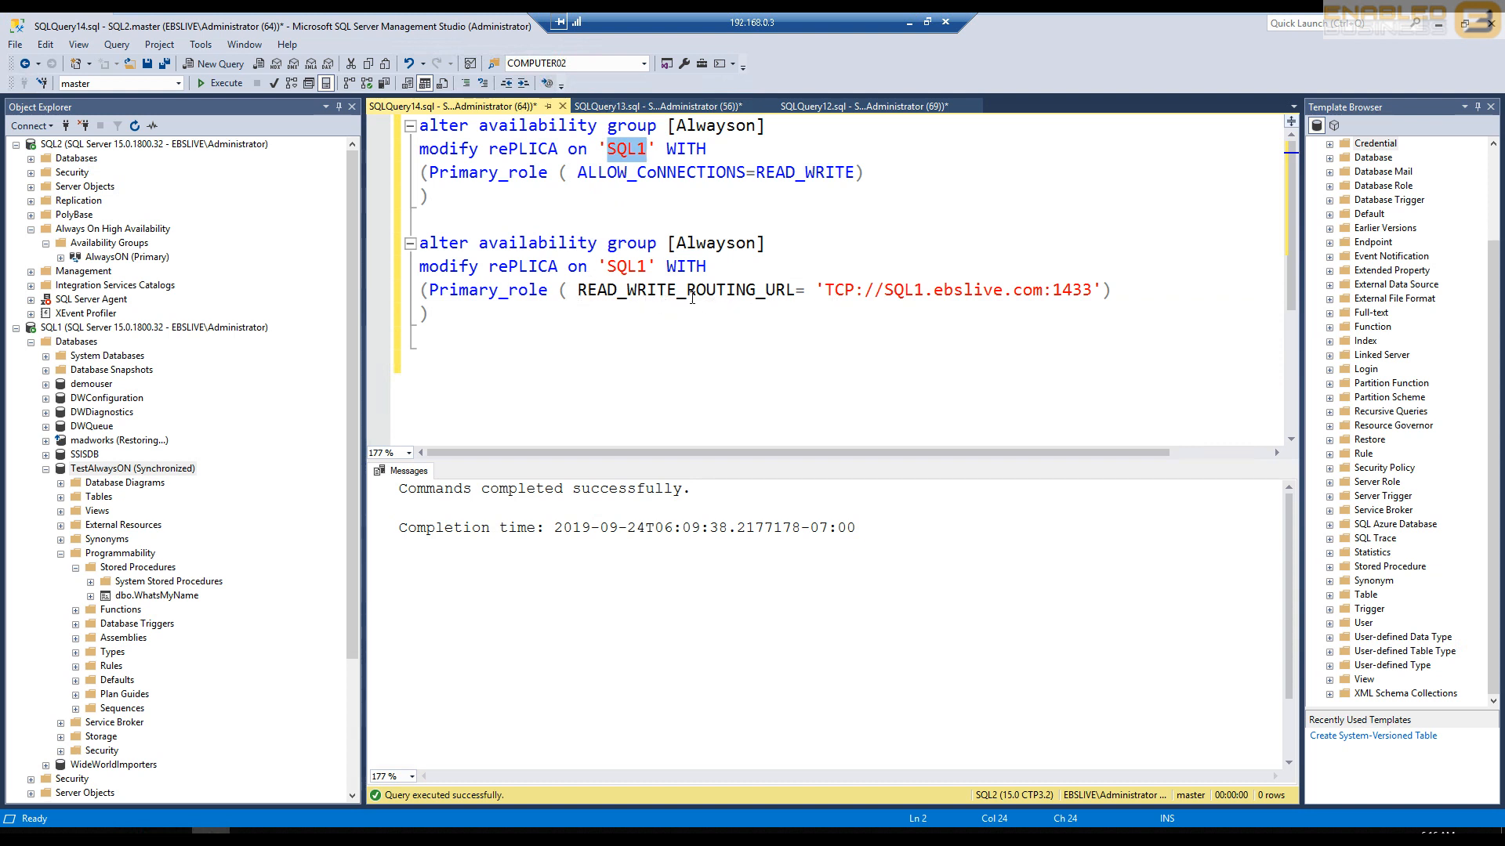
pyautogui.doubleClick(902, 292)
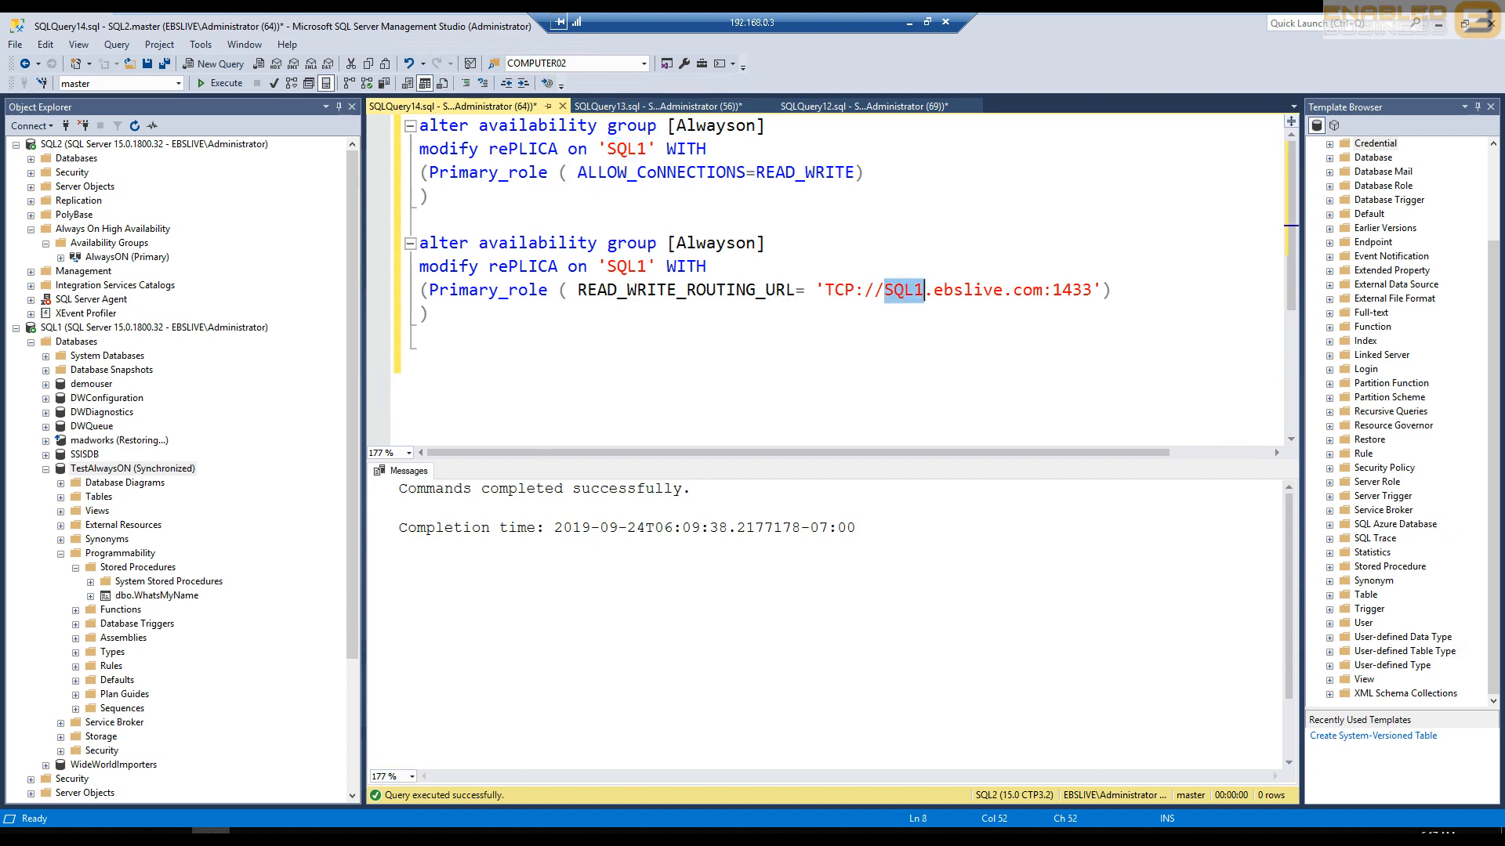
# - Switch to the Web file in Notepad and highlight the data source in the EBS connection string
pyautogui.hotkey('alt', 'Tab')
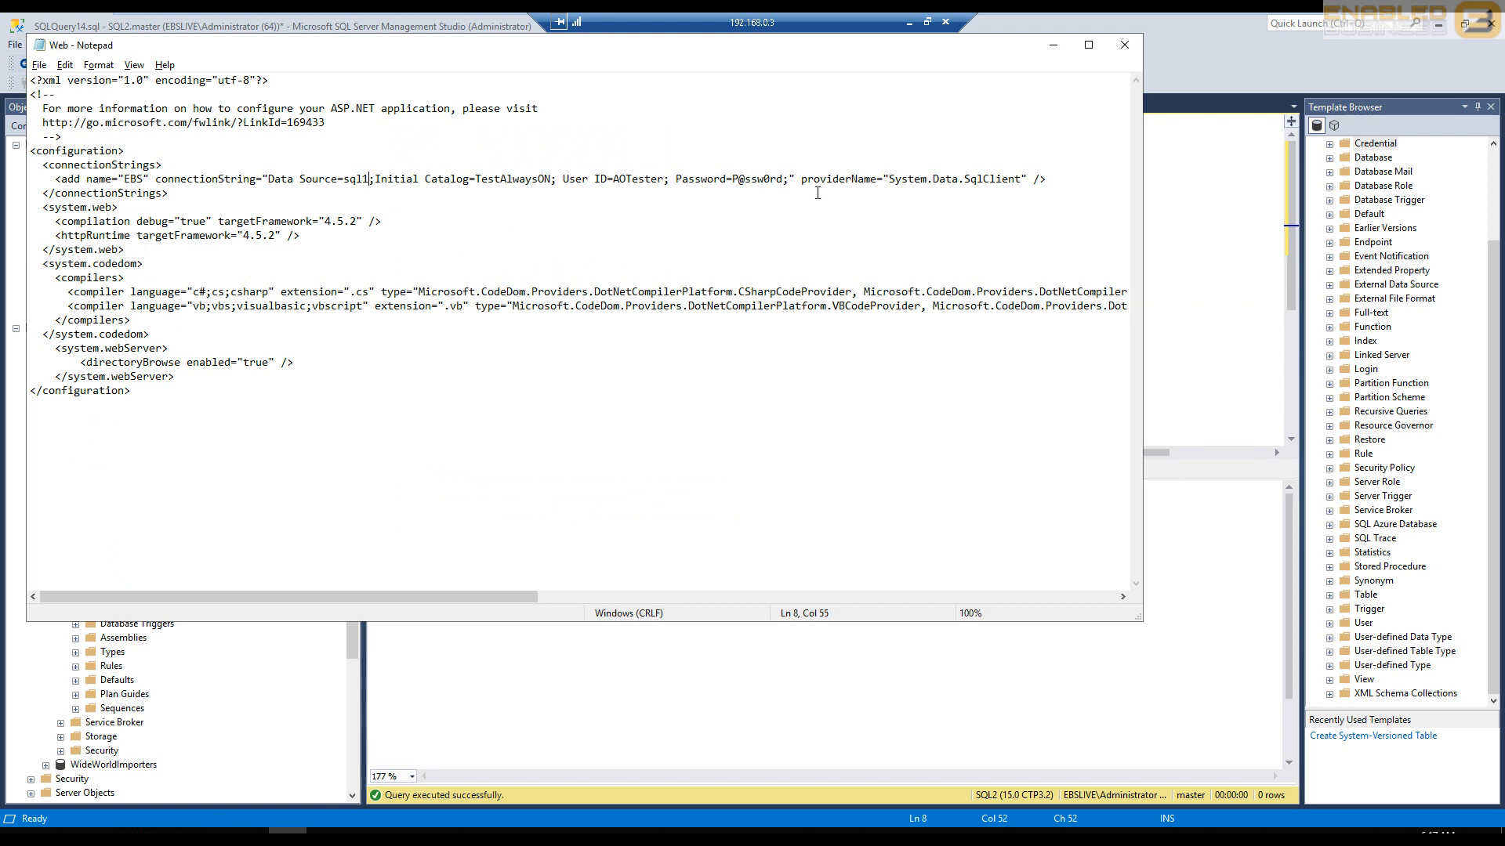
pyautogui.click(790, 180)
pyautogui.doubleClick(360, 179)
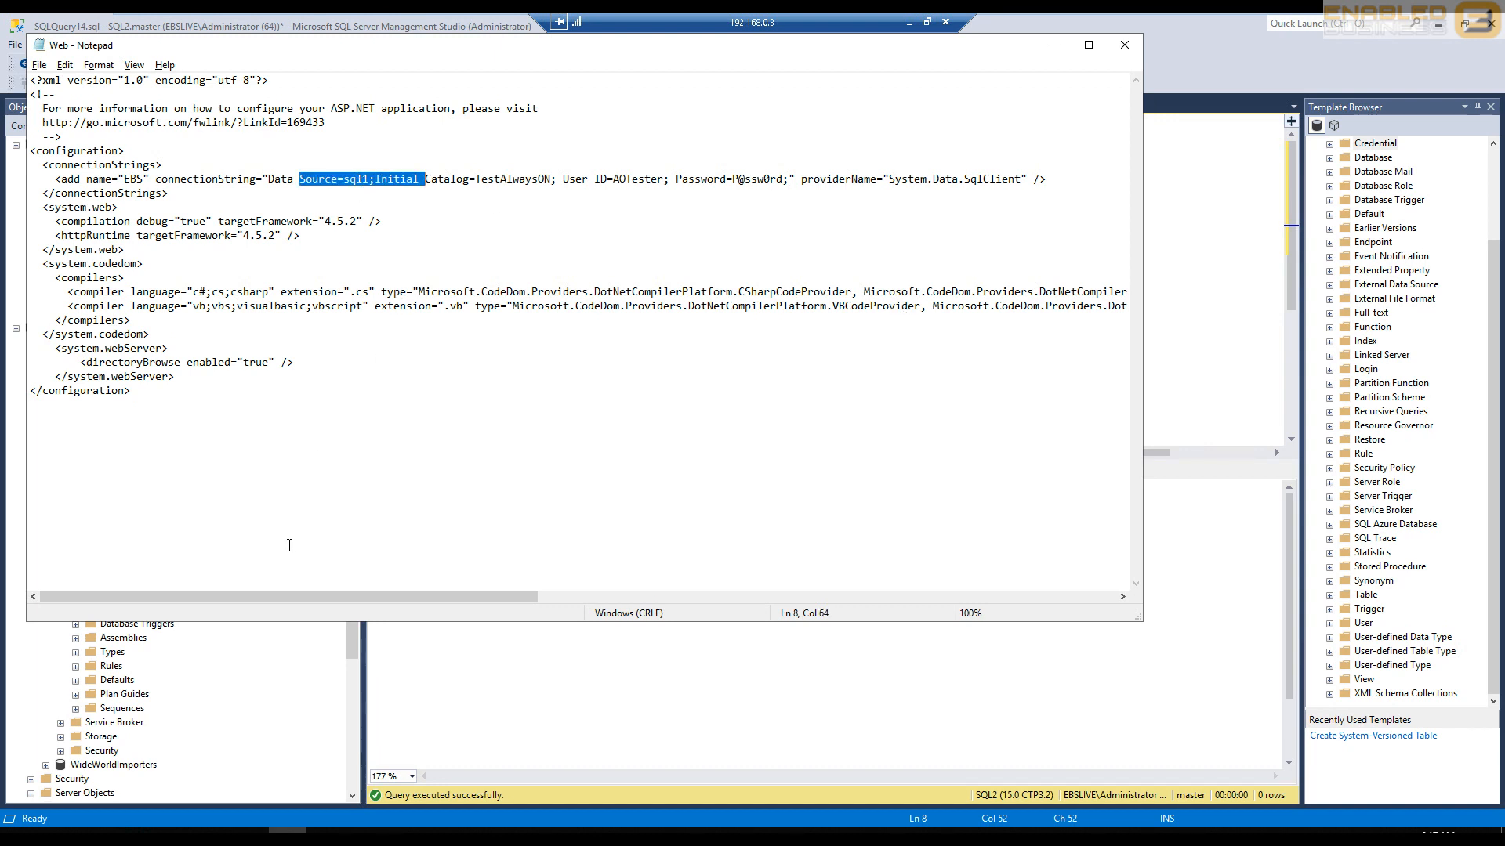
# - Refresh the Availability Groups under SQL1 in Management Studio and expand the AlwaysON group to check its role
pyautogui.click(271, 684)
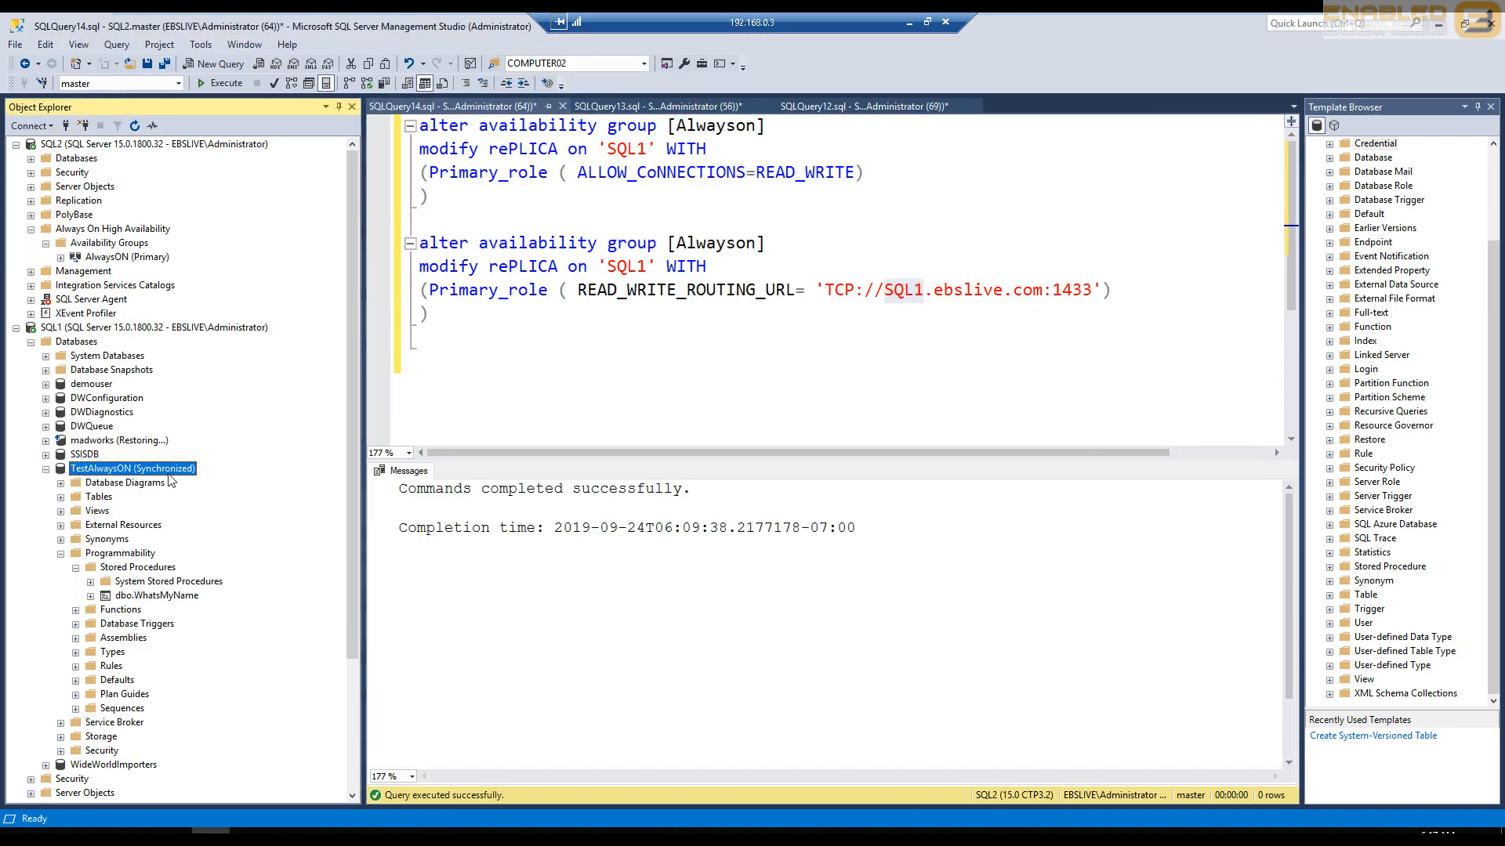
pyautogui.click(88, 328)
pyautogui.scroll(-4, 116, 733)
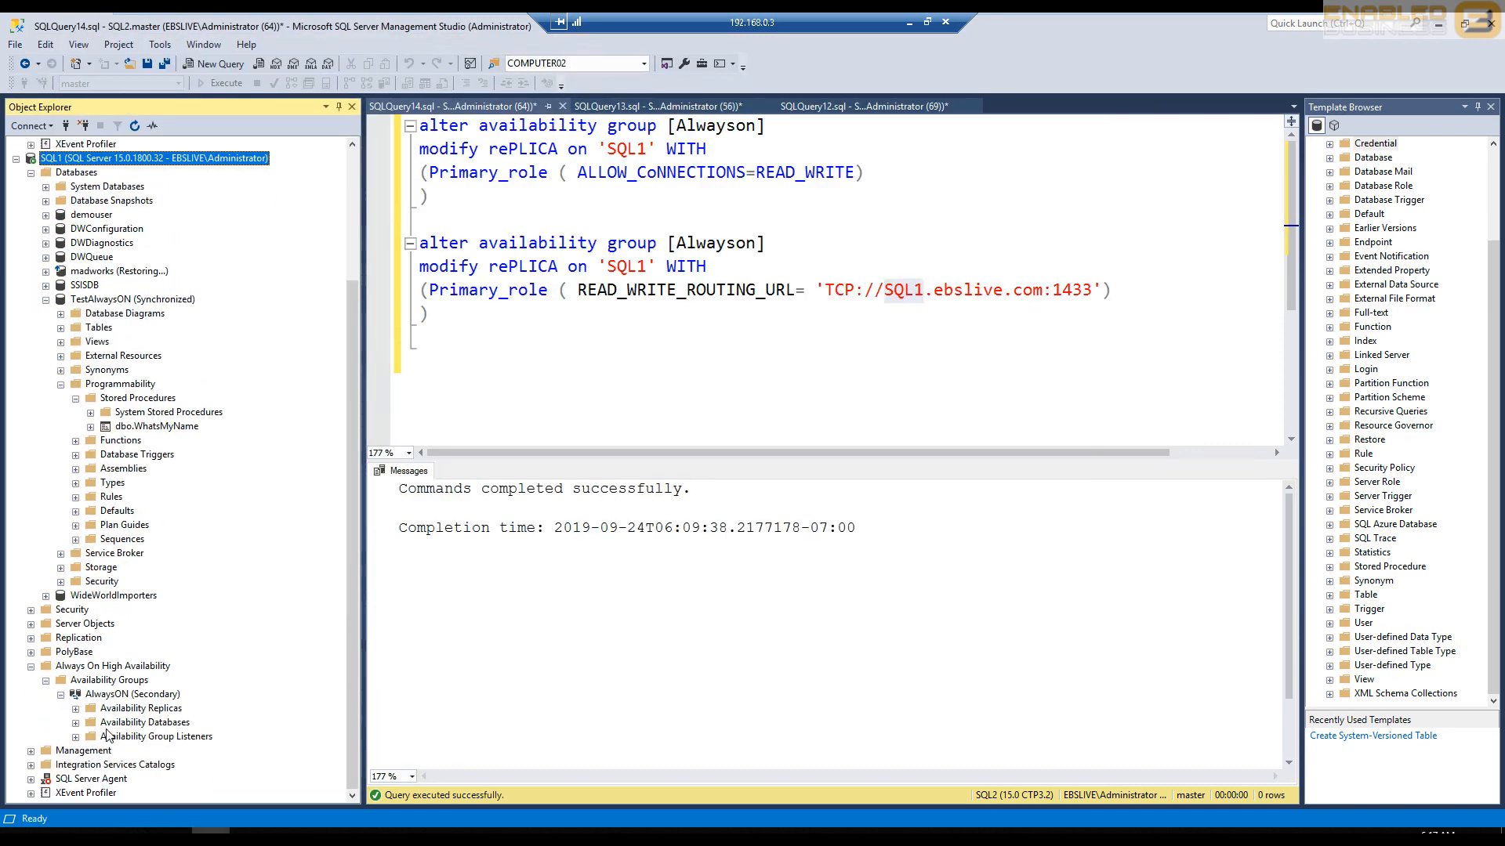
pyautogui.rightClick(104, 681)
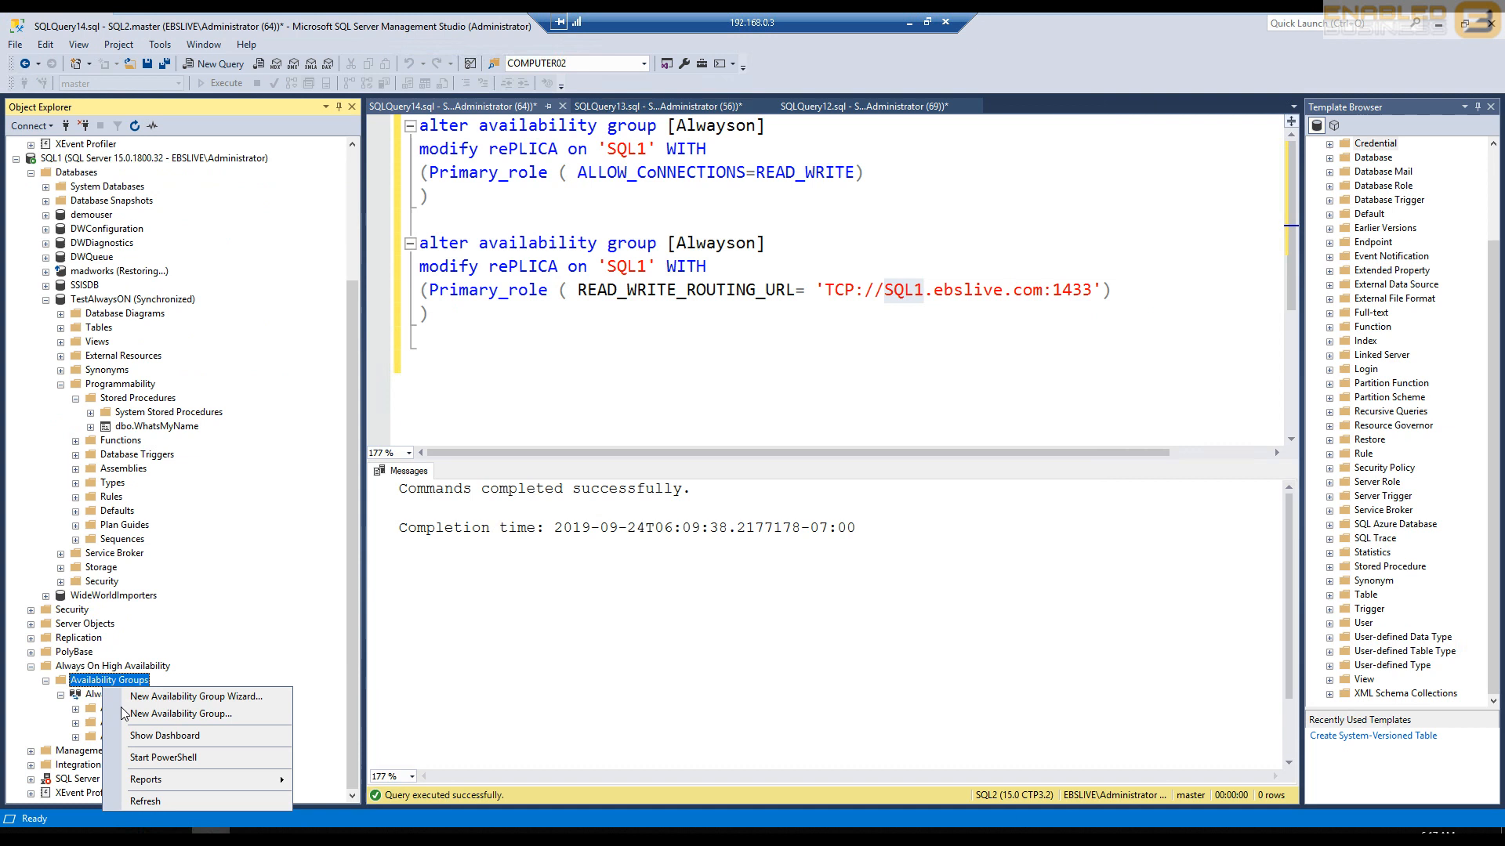
pyautogui.click(168, 806)
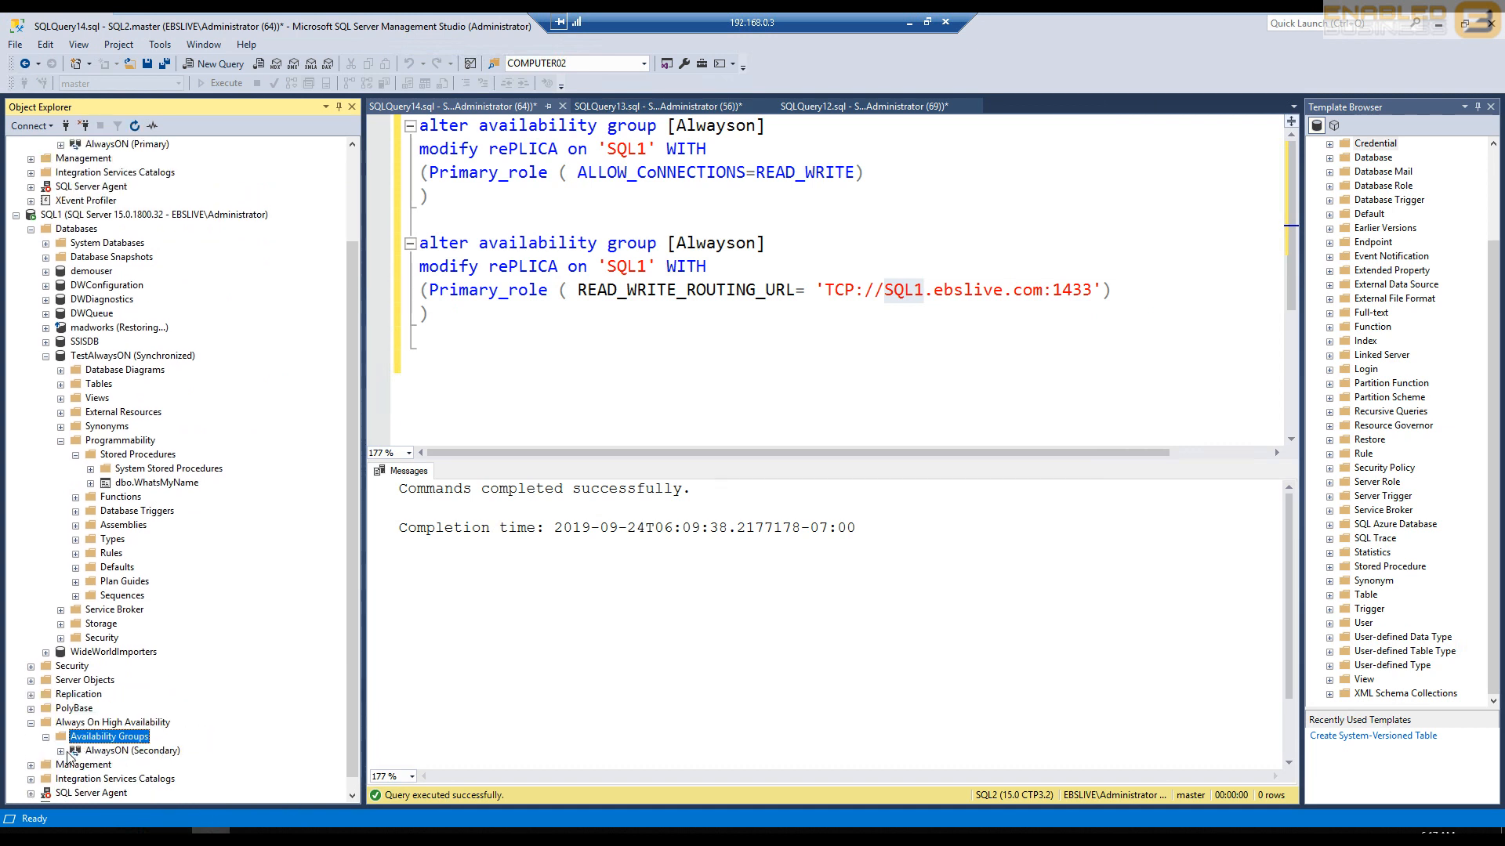
pyautogui.click(62, 751)
pyautogui.click(131, 751)
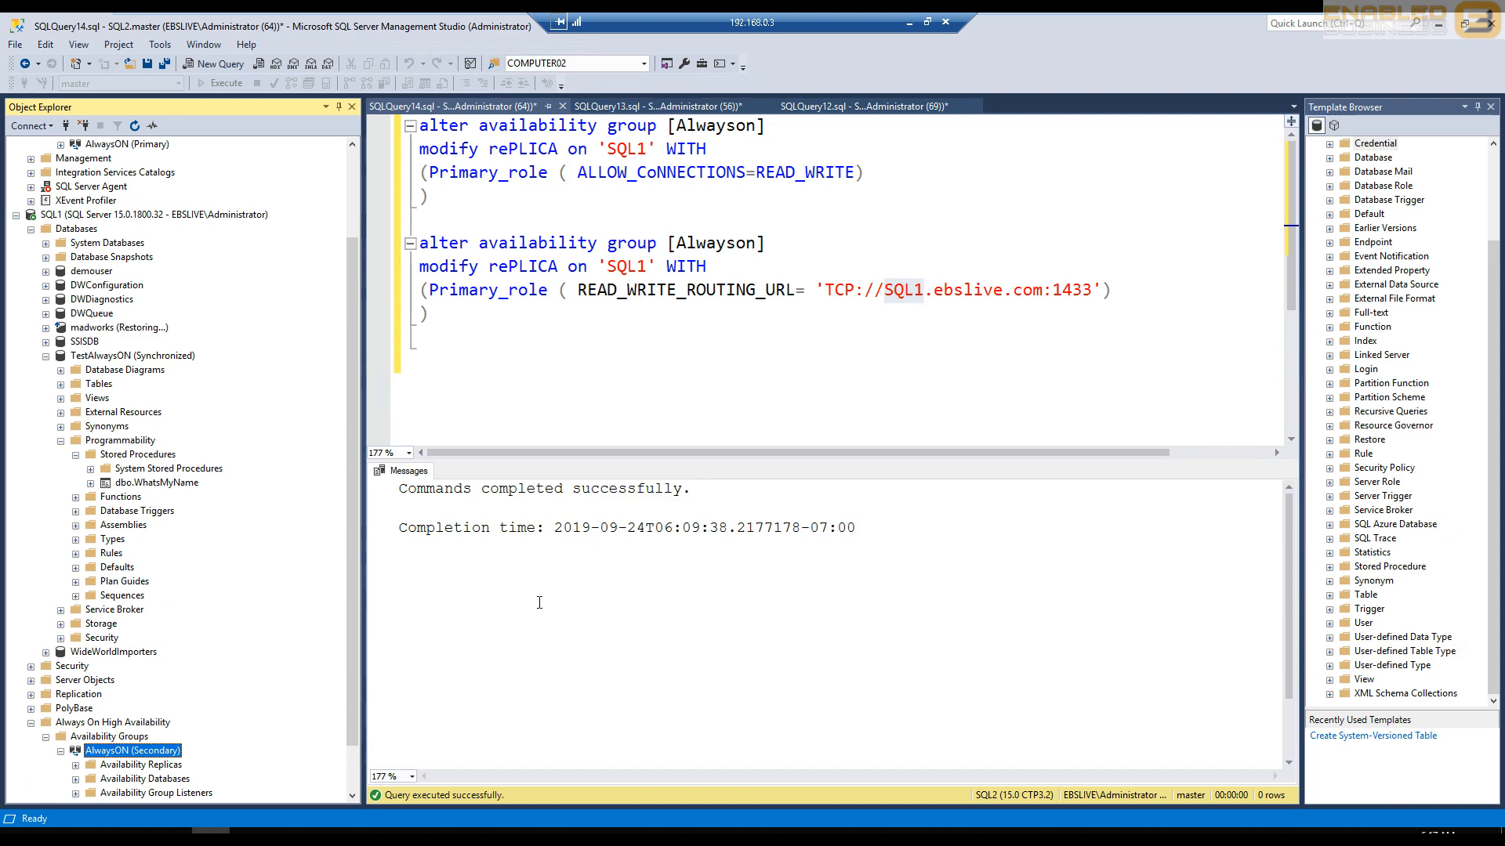
# - Return to the Web file in Notepad and point out the end of the EBS connection string and its data source
pyautogui.click(287, 836)
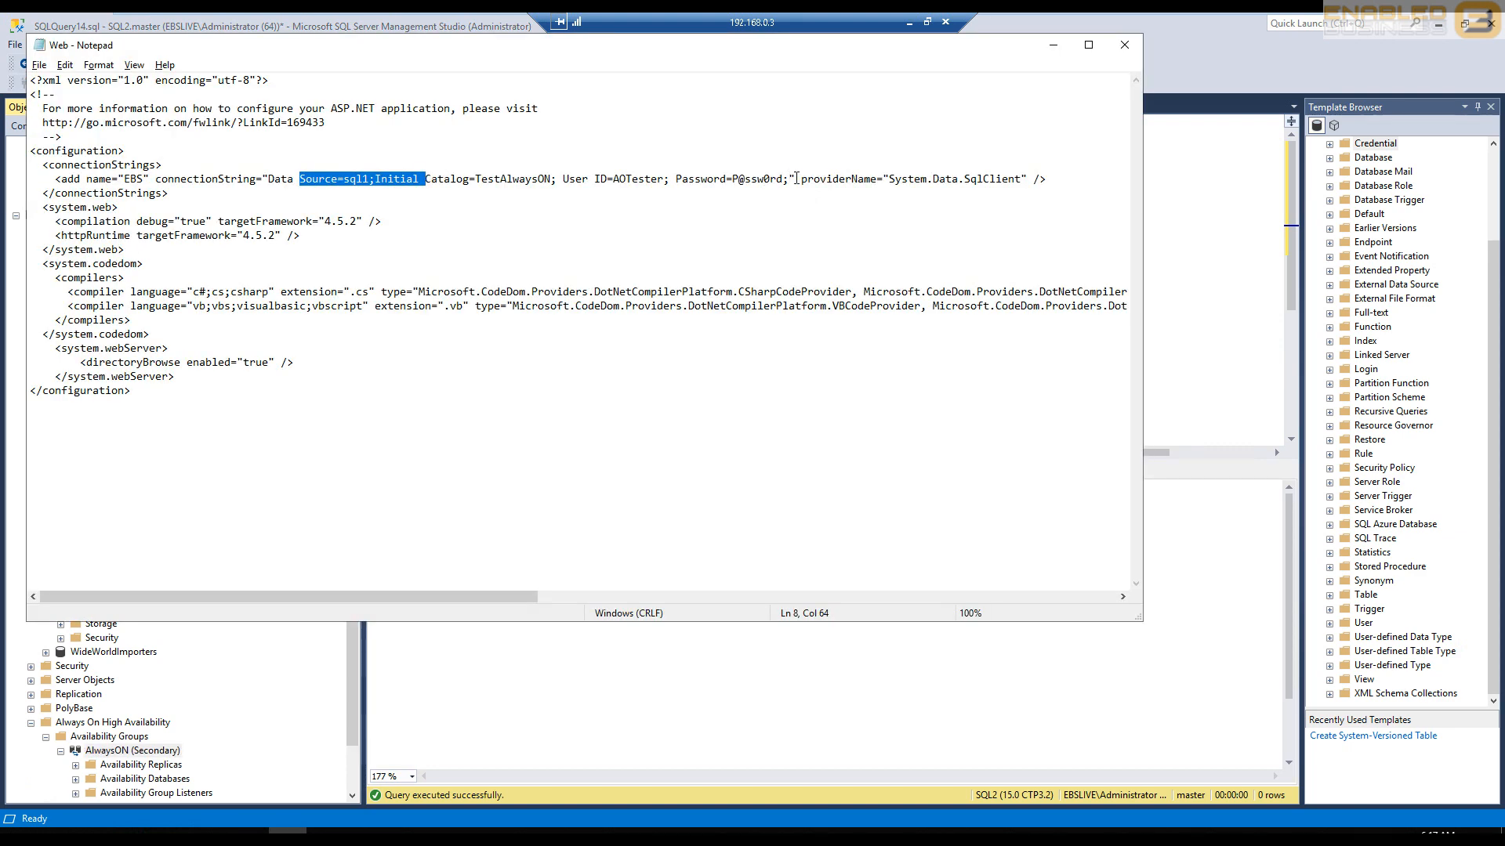
pyautogui.moveTo(790, 178); pyautogui.dragTo(669, 179)
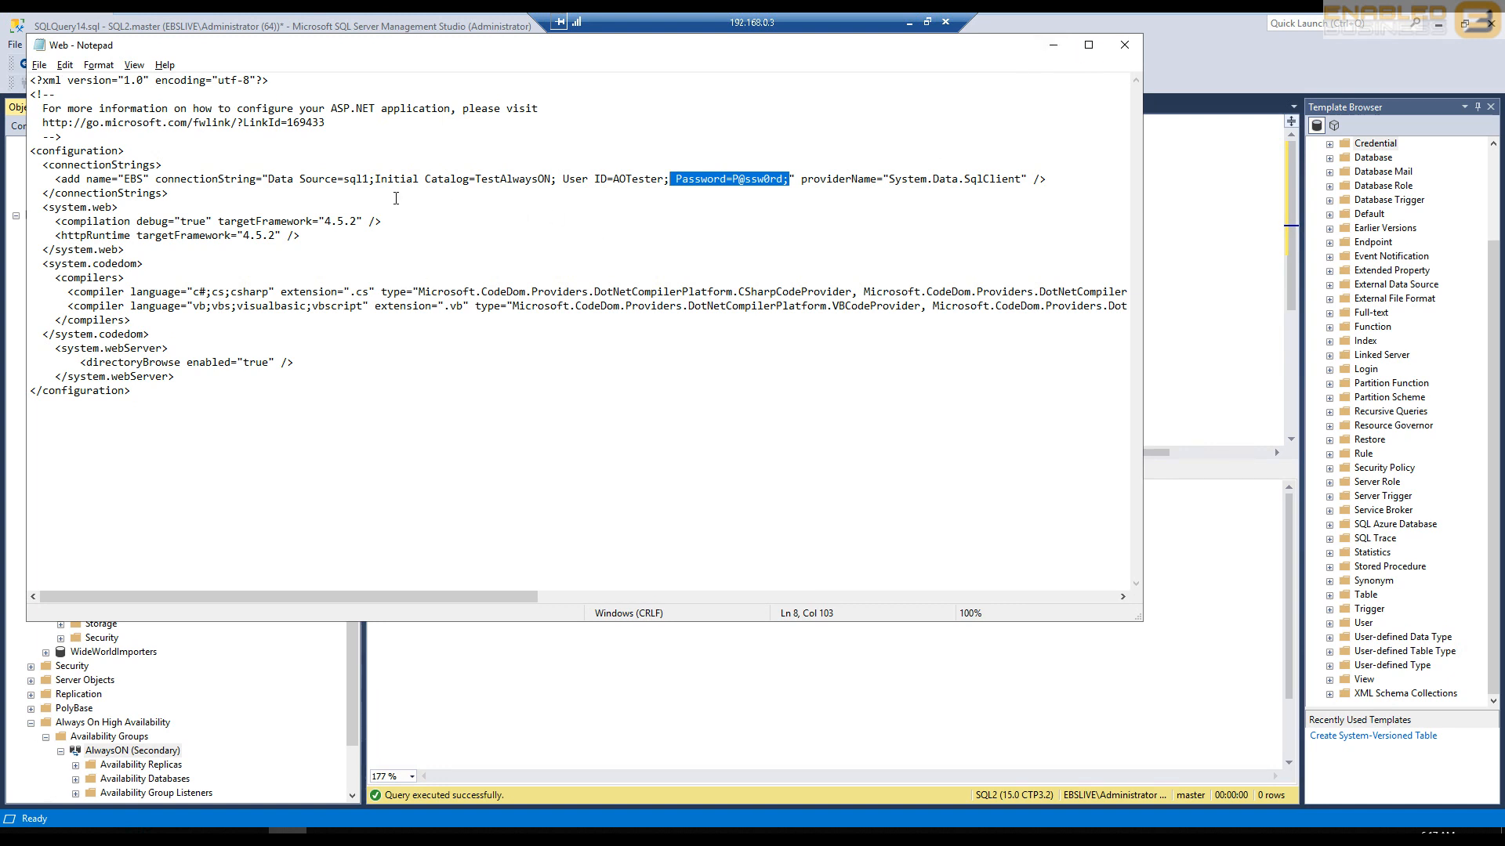
pyautogui.doubleClick(362, 179)
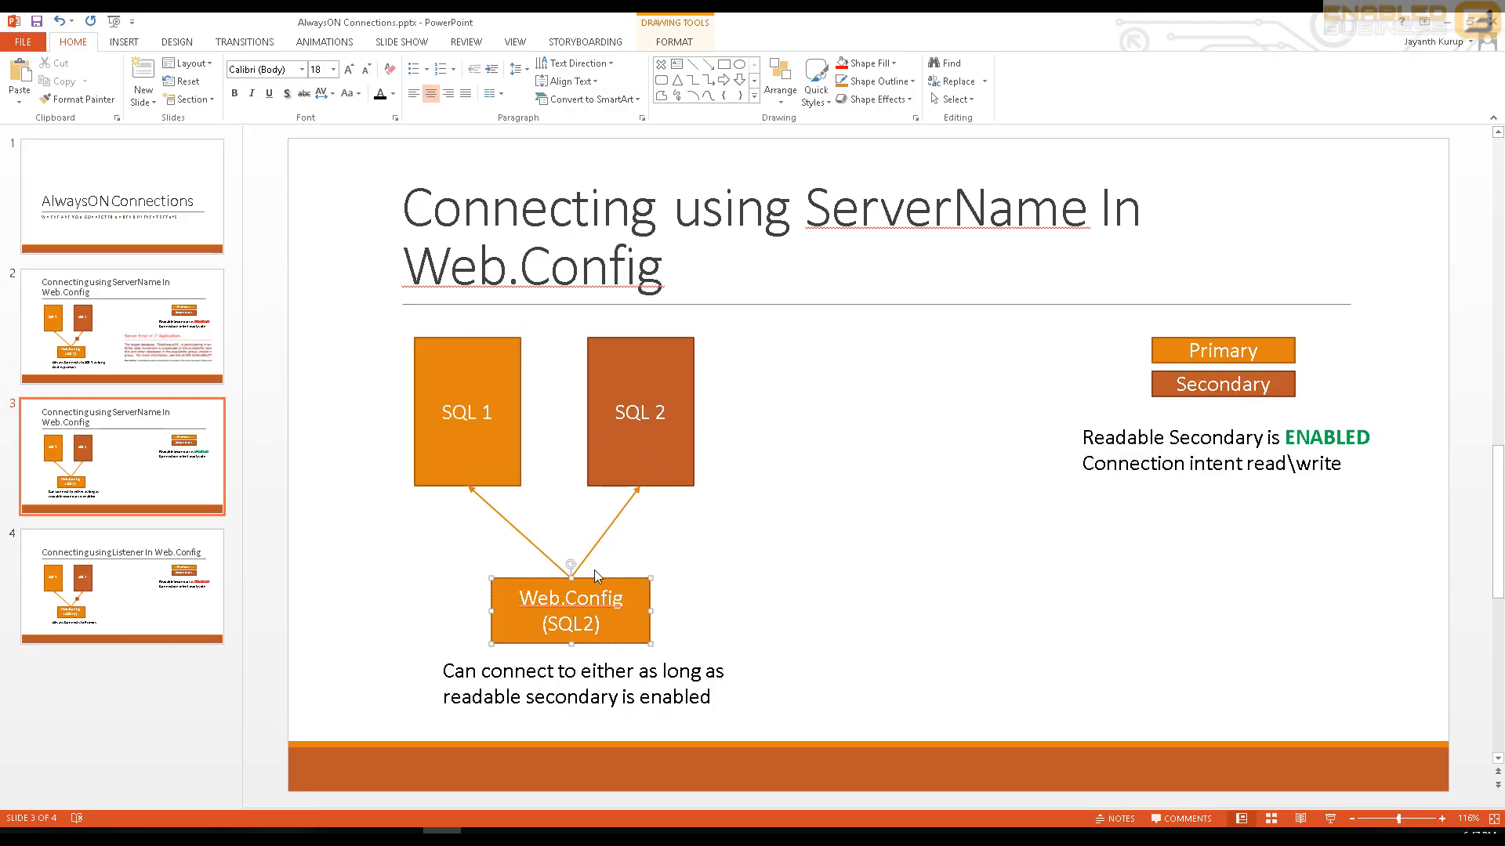
# - Point out the SQL 2 and SQL 1 boxes on slide 3 of the AlwaysON Connections presentation, and minimize PowerPoint
pyautogui.click(627, 463)
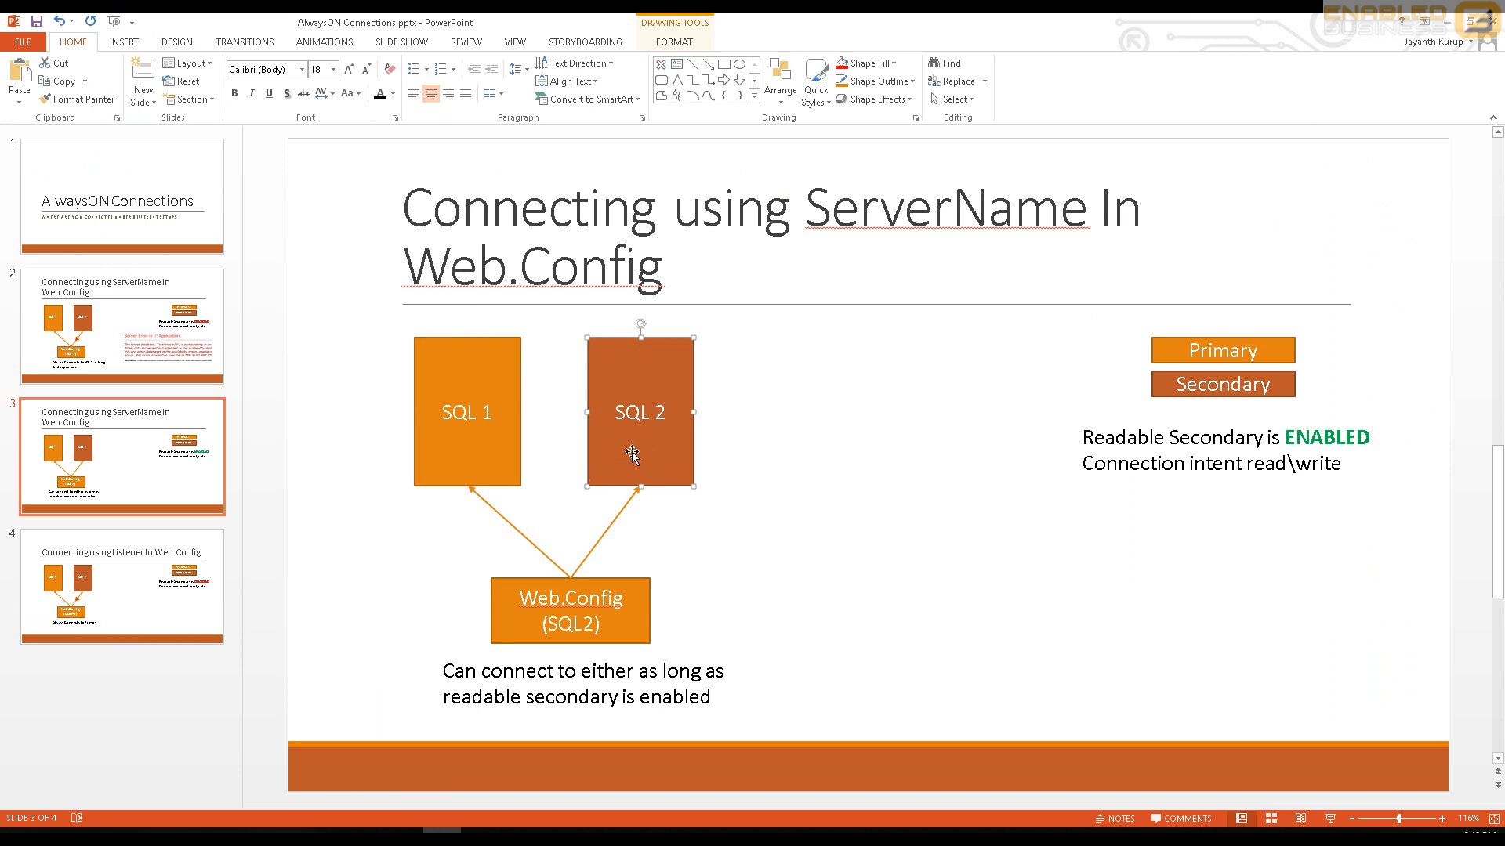
pyautogui.click(476, 427)
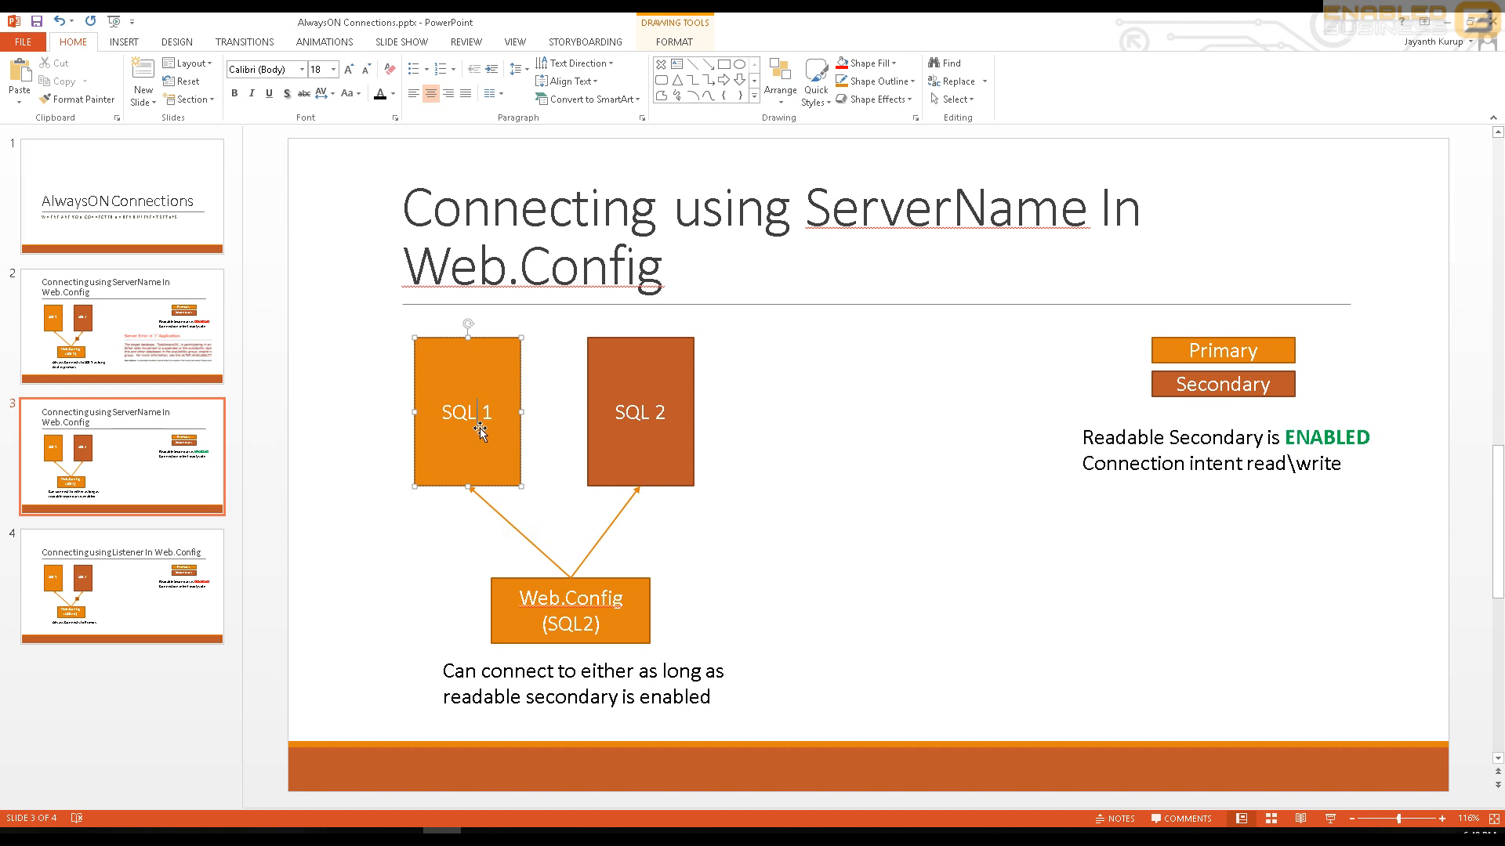
pyautogui.click(1438, 22)
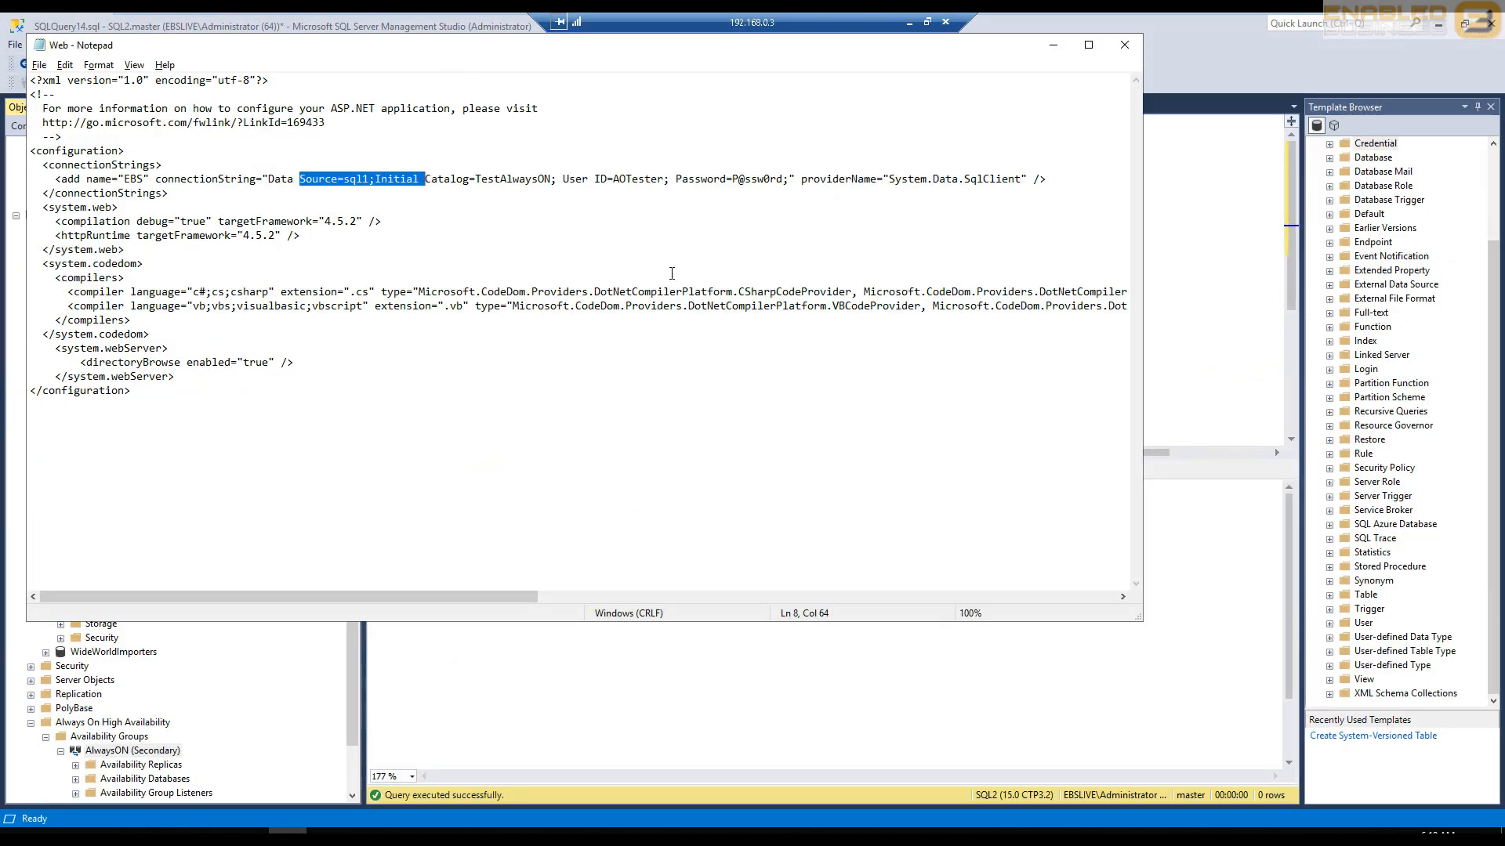
# - Switch to Management Studio and highlight READ_WRITE_ROUTING_URL in the second ALTER statement again
pyautogui.click(210, 835)
pyautogui.click(824, 290)
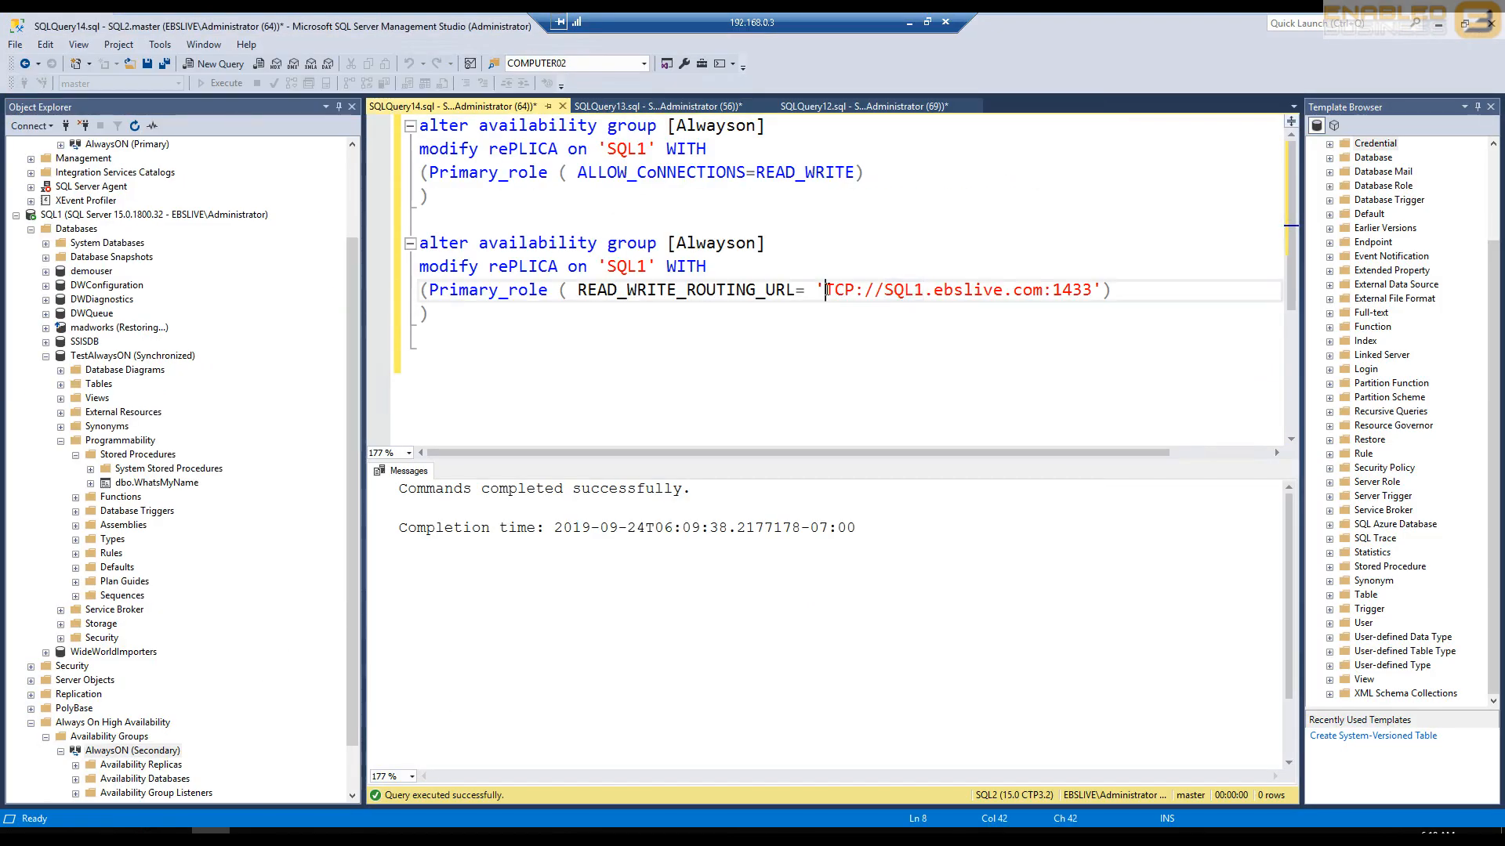
pyautogui.doubleClick(691, 288)
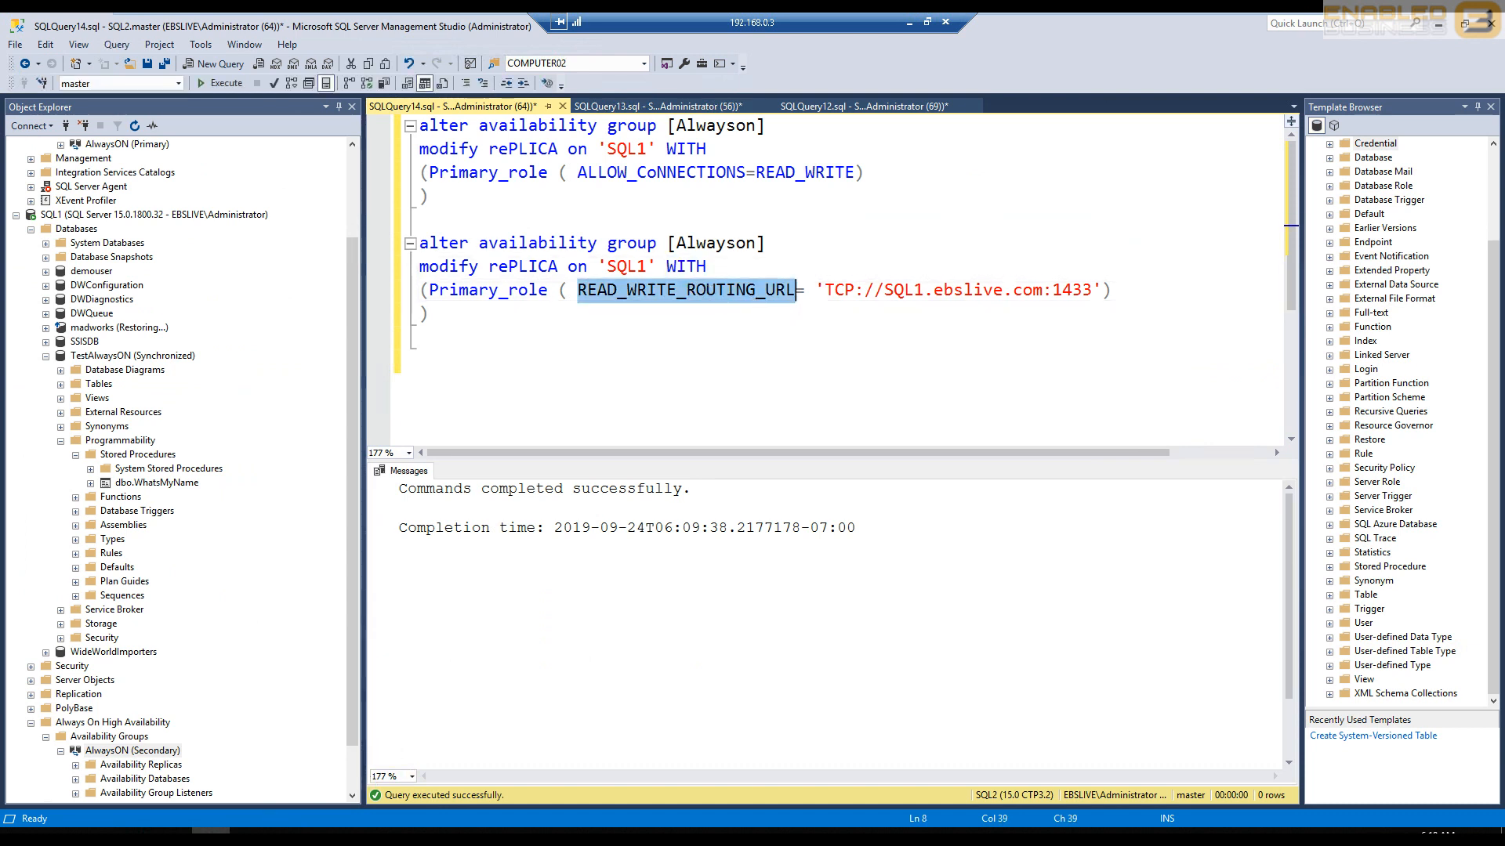
pyautogui.moveTo(250, 832)
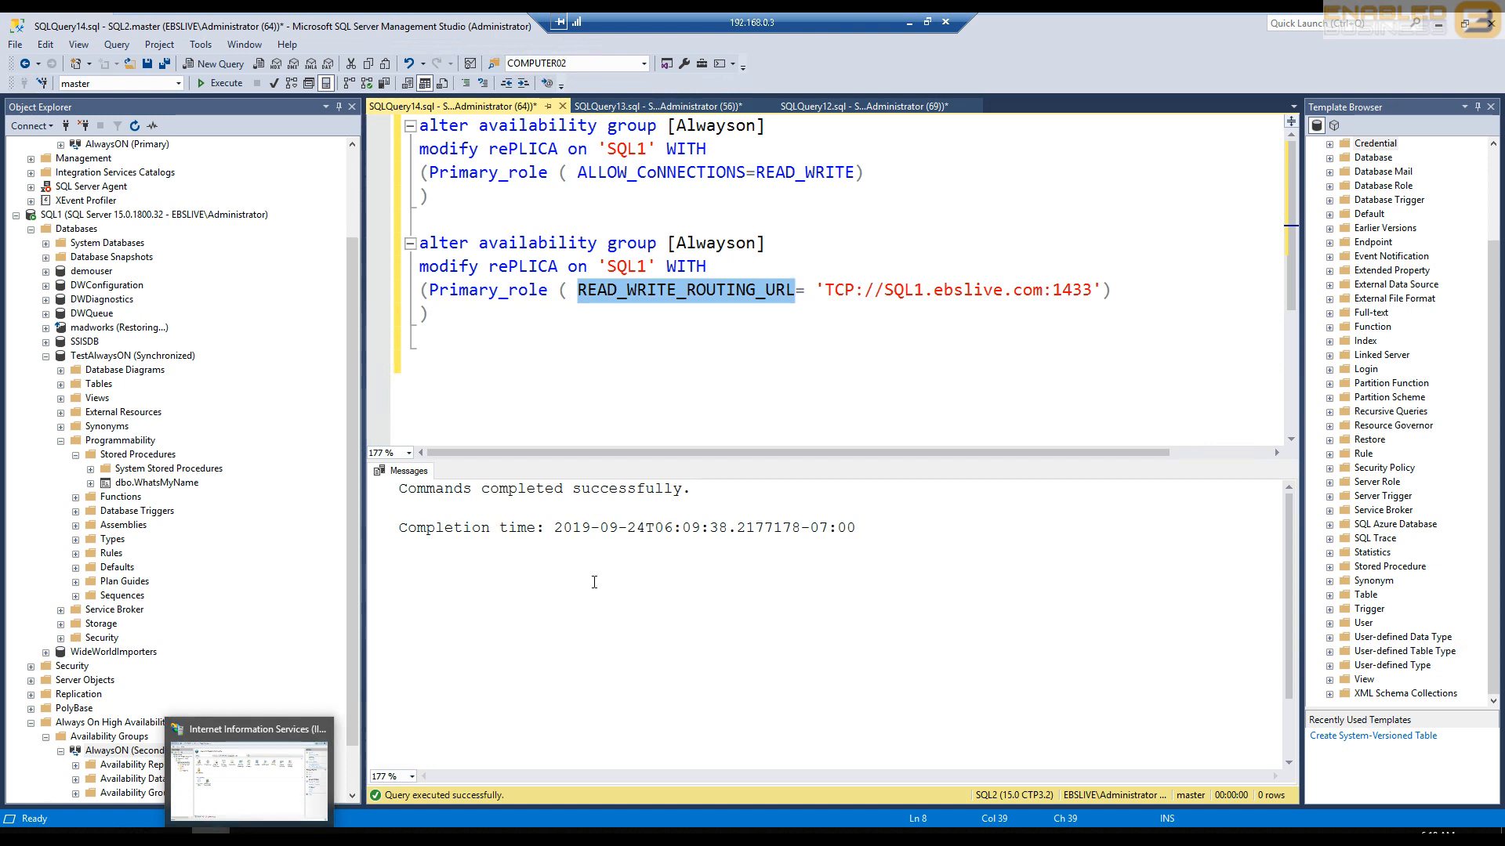
pyautogui.click(552, 378)
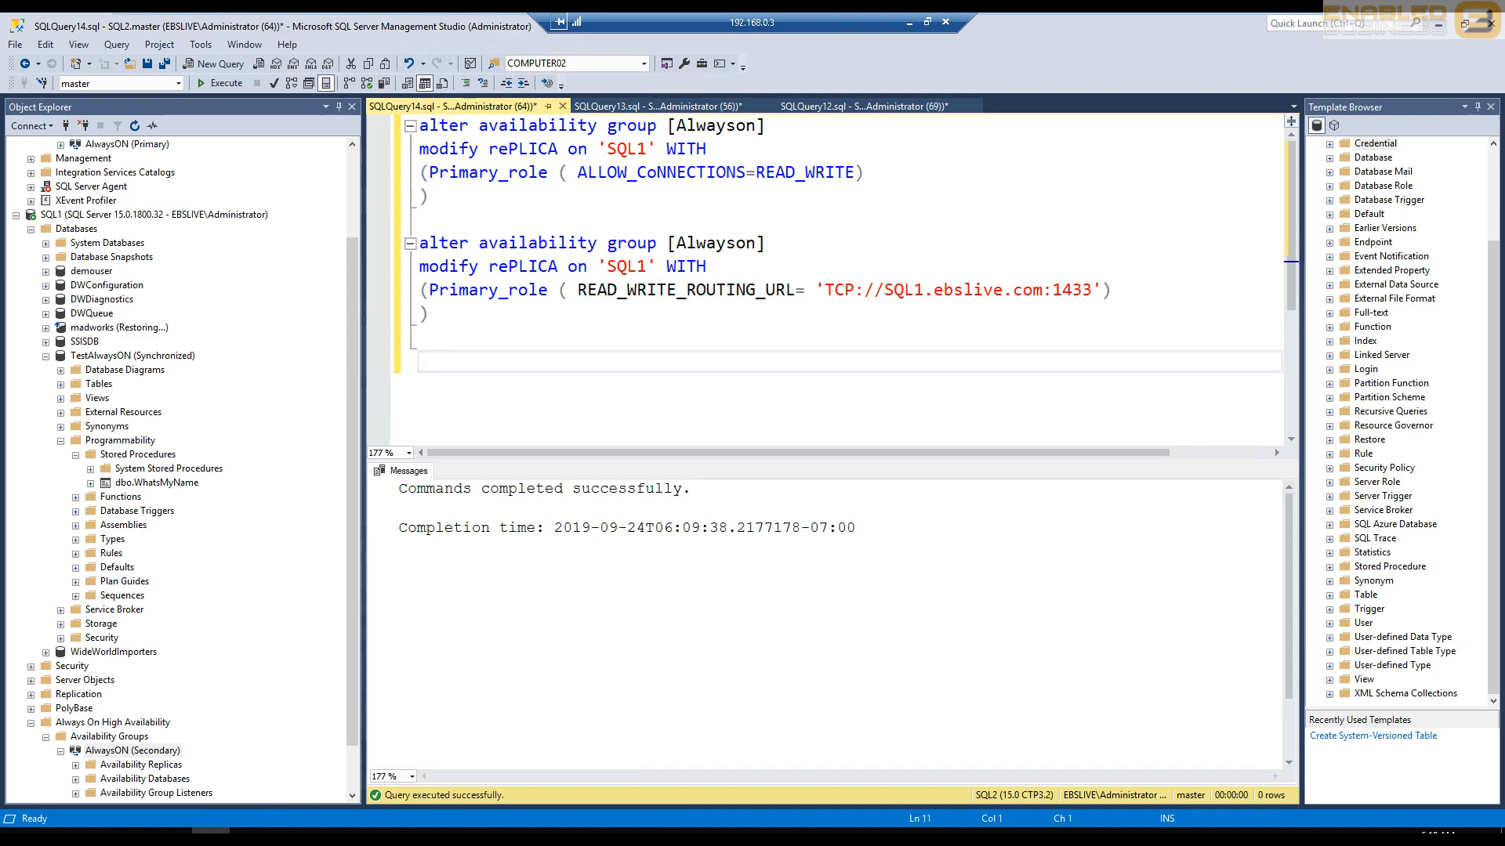
# - Recheck the EBS connection string's data source in the Web file in Notepad, and minimize the window
pyautogui.hotkey('alt', 'Tab')
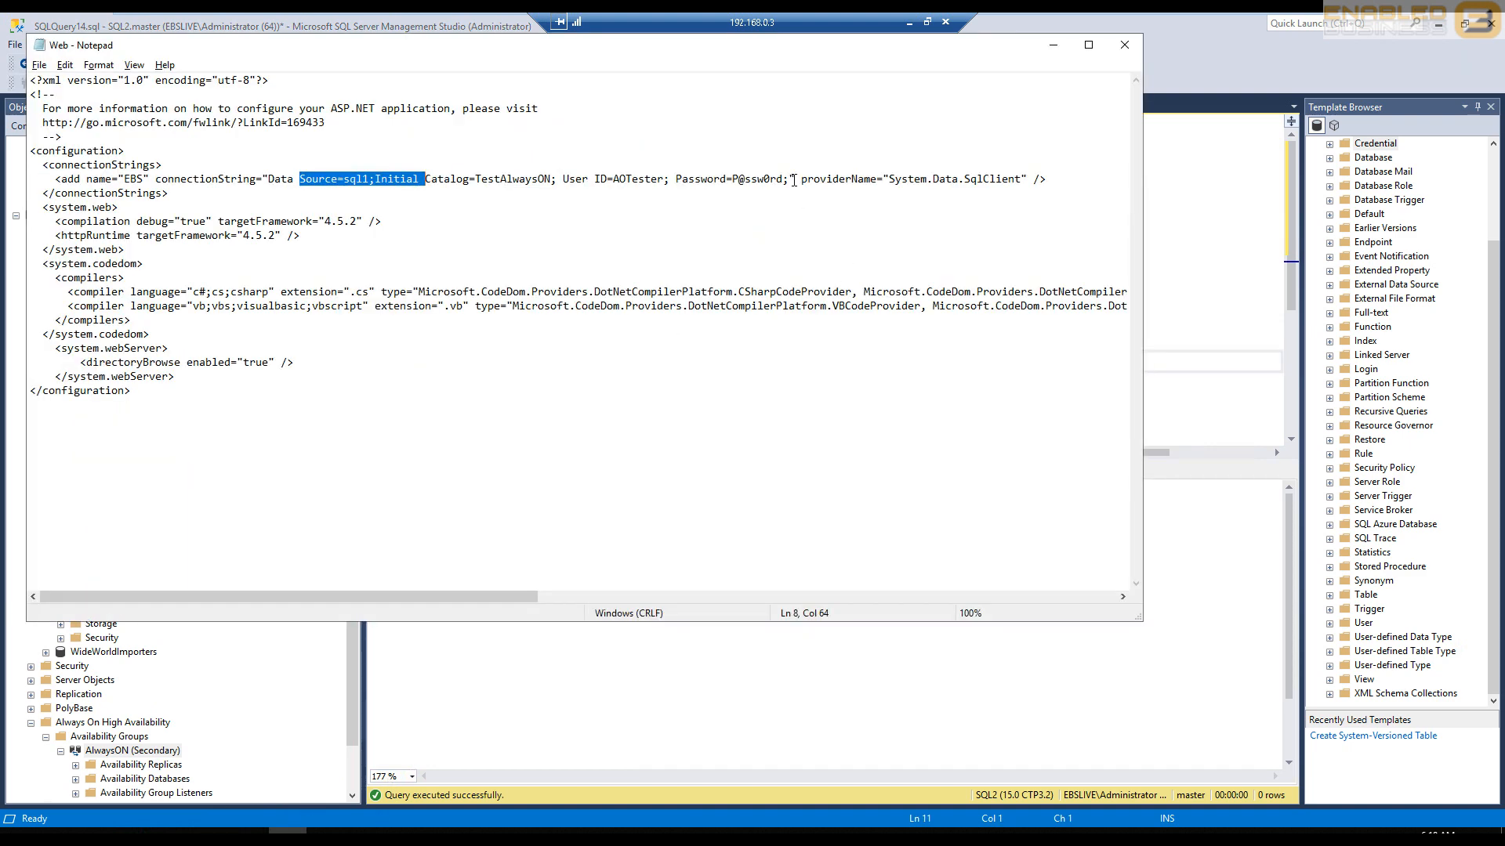
pyautogui.moveTo(794, 180); pyautogui.dragTo(791, 181)
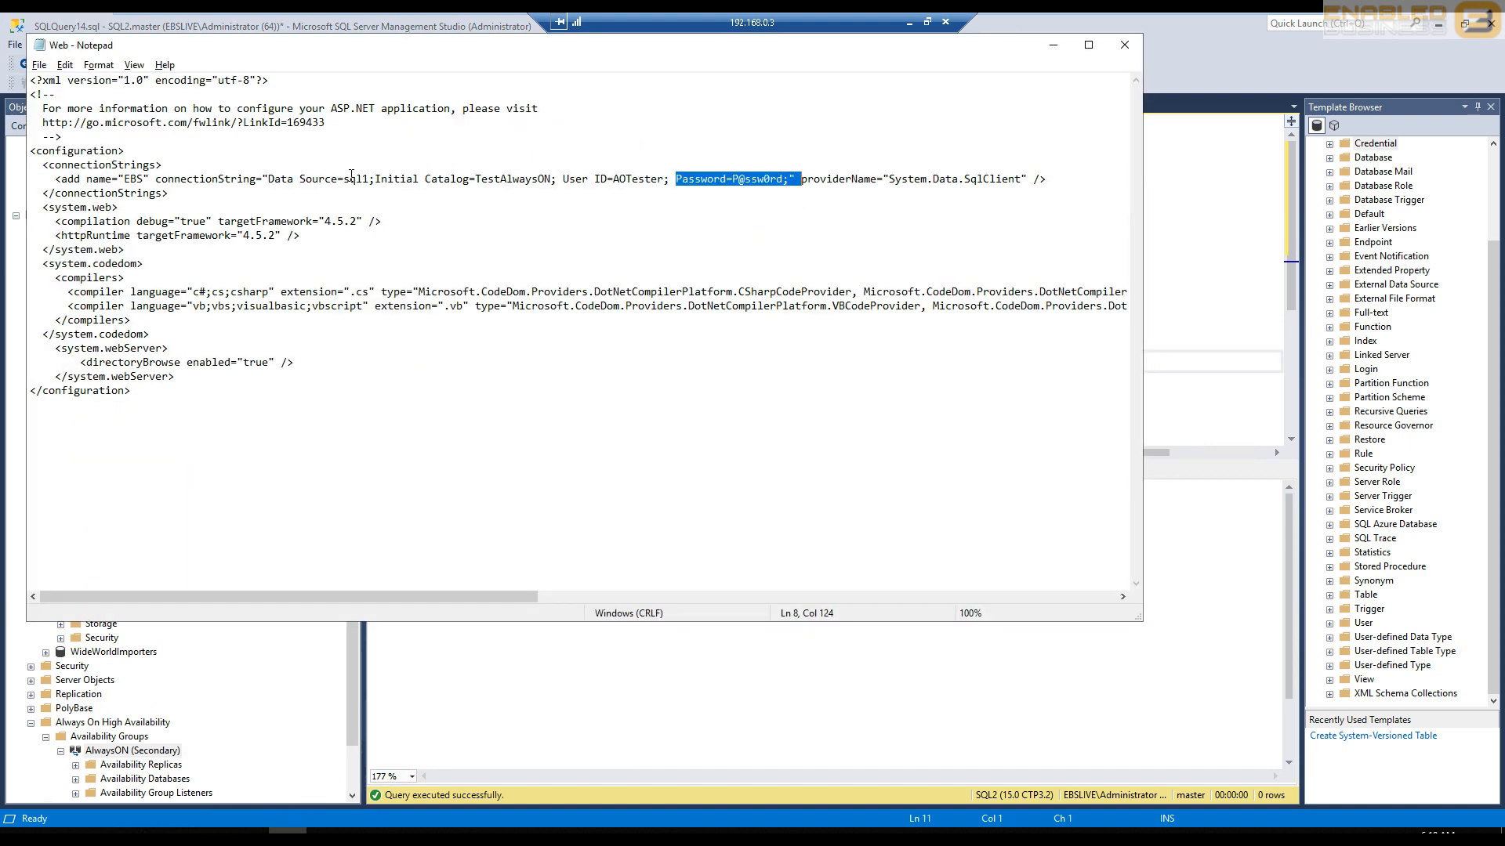
pyautogui.moveTo(300, 178); pyautogui.dragTo(424, 178)
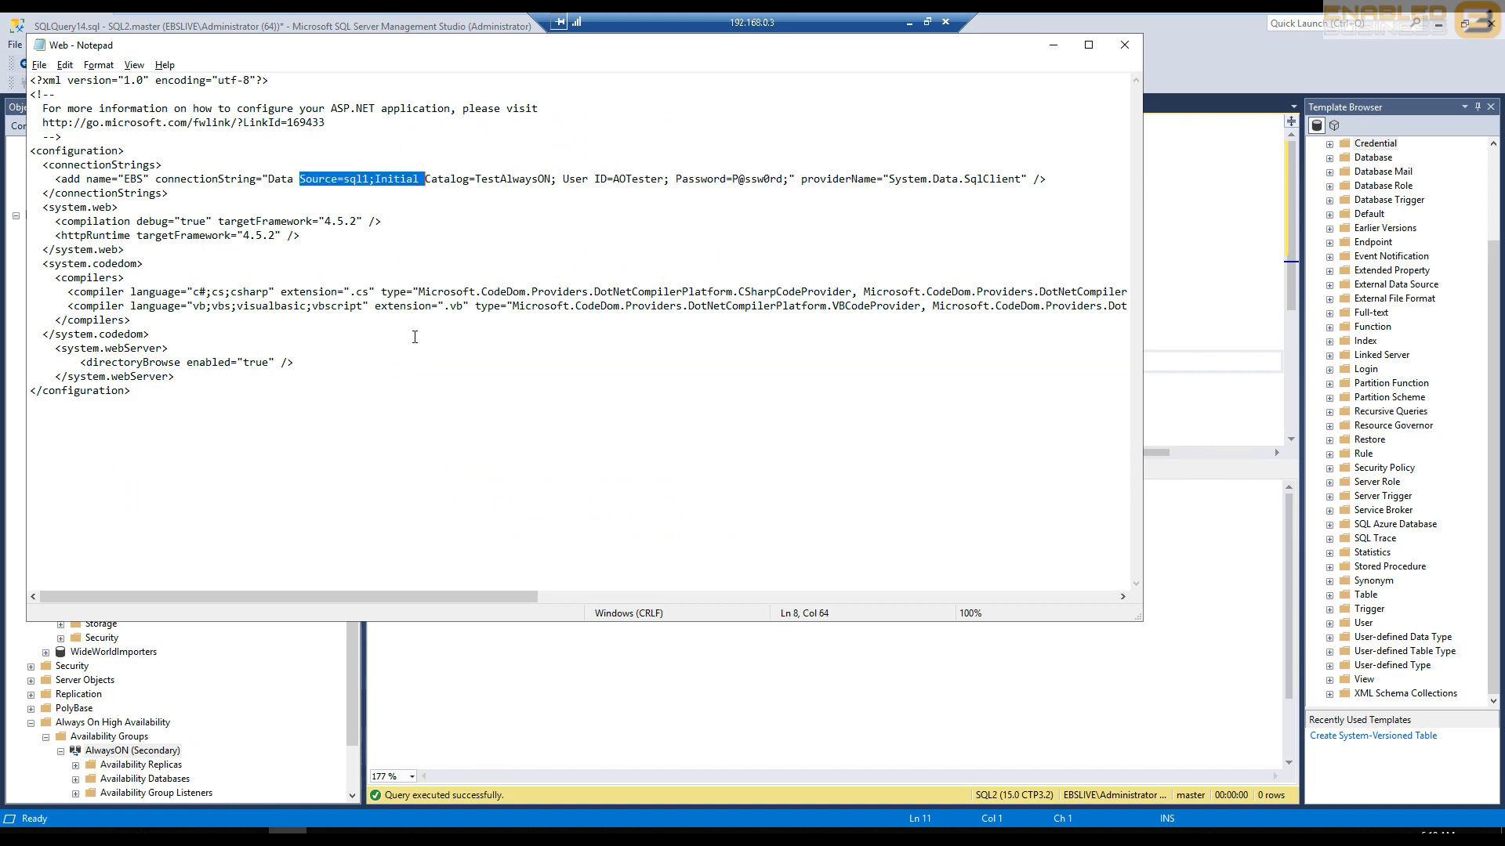
pyautogui.click(1053, 44)
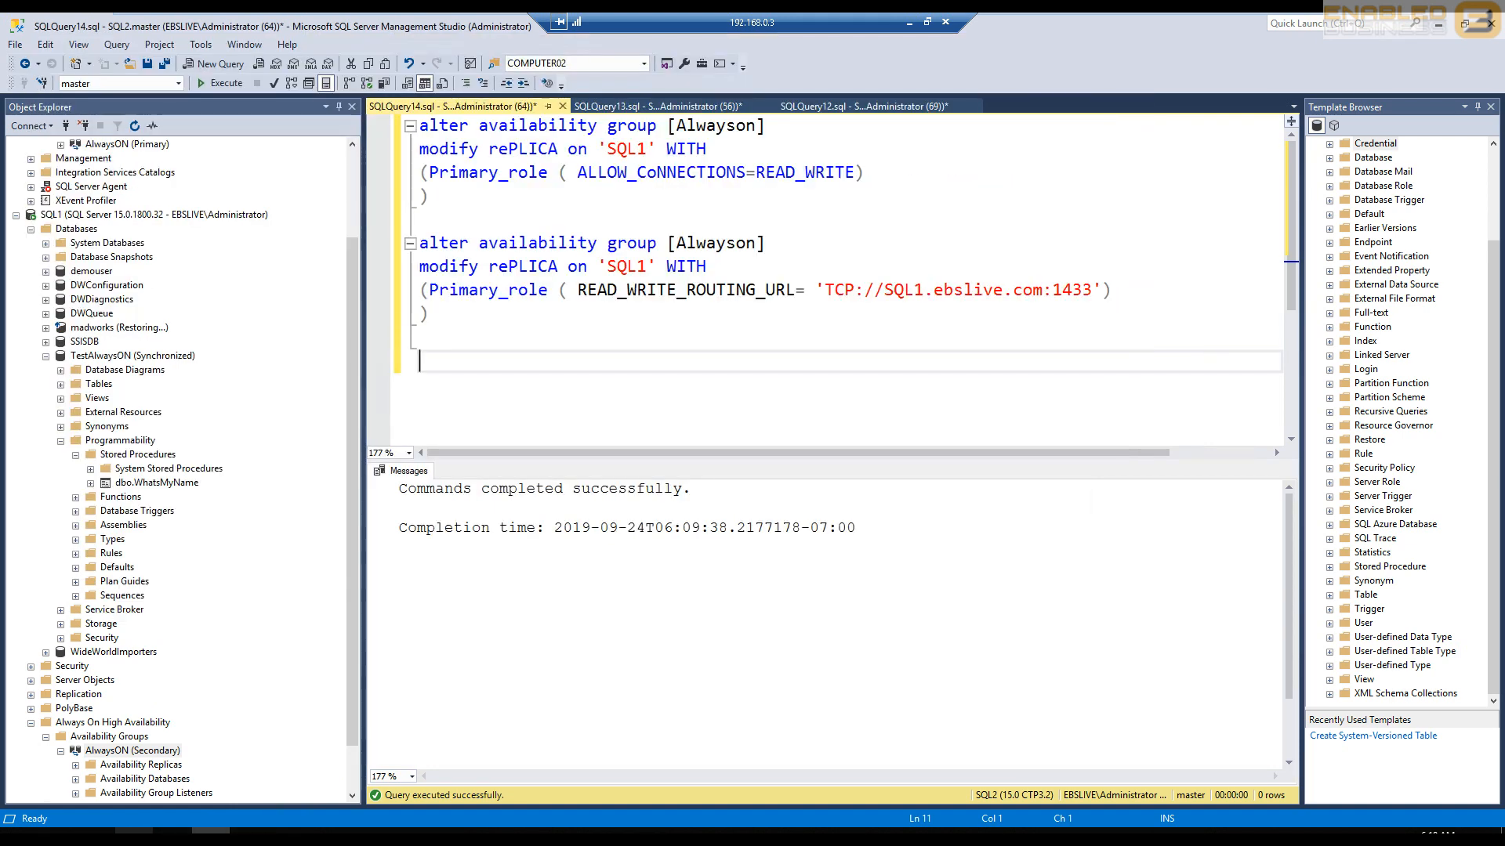
# - Query the server name on the localhost page and compare it with the AlwaysON group under SQL2 in Object Explorer
pyautogui.click(134, 831)
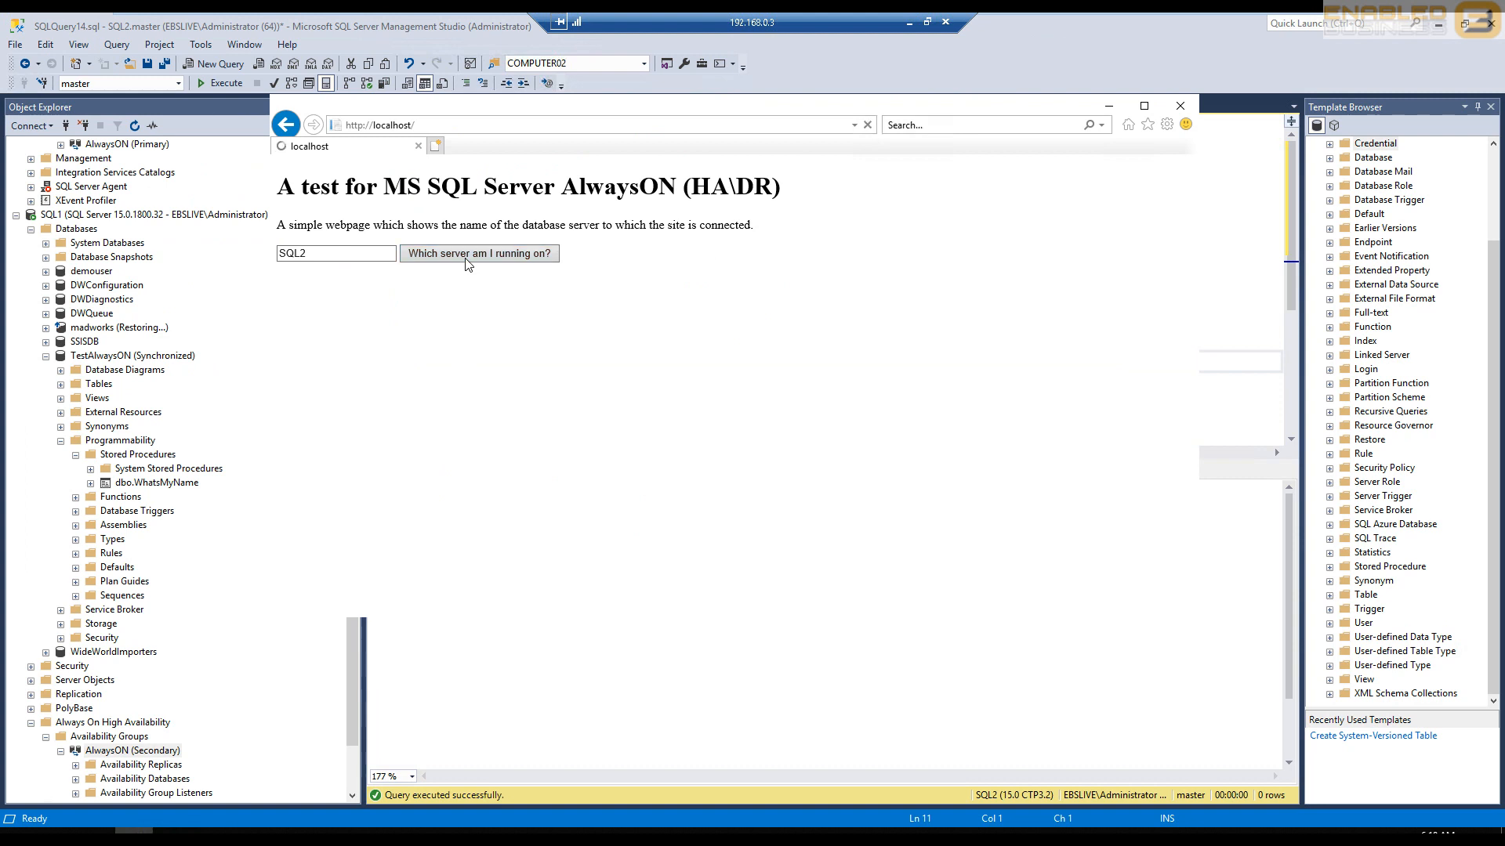
pyautogui.click(340, 252)
pyautogui.scroll(3, 12, 309)
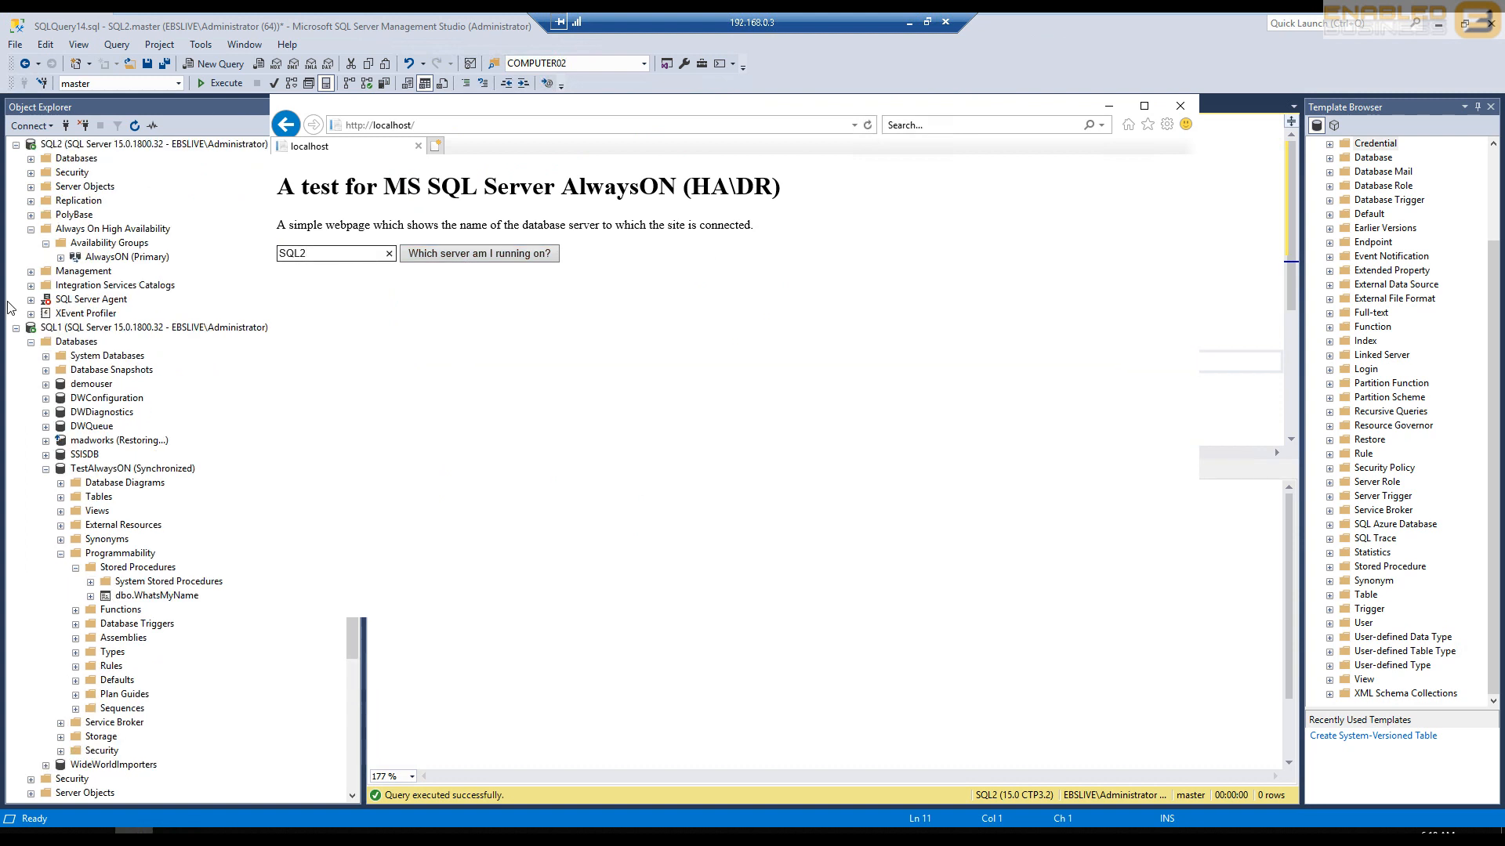
# - Start a planned failover of the AlwaysON availability group under SQL2, choosing SQL1 as new primary and connecting to it with Windows Authentication
pyautogui.click(90, 258)
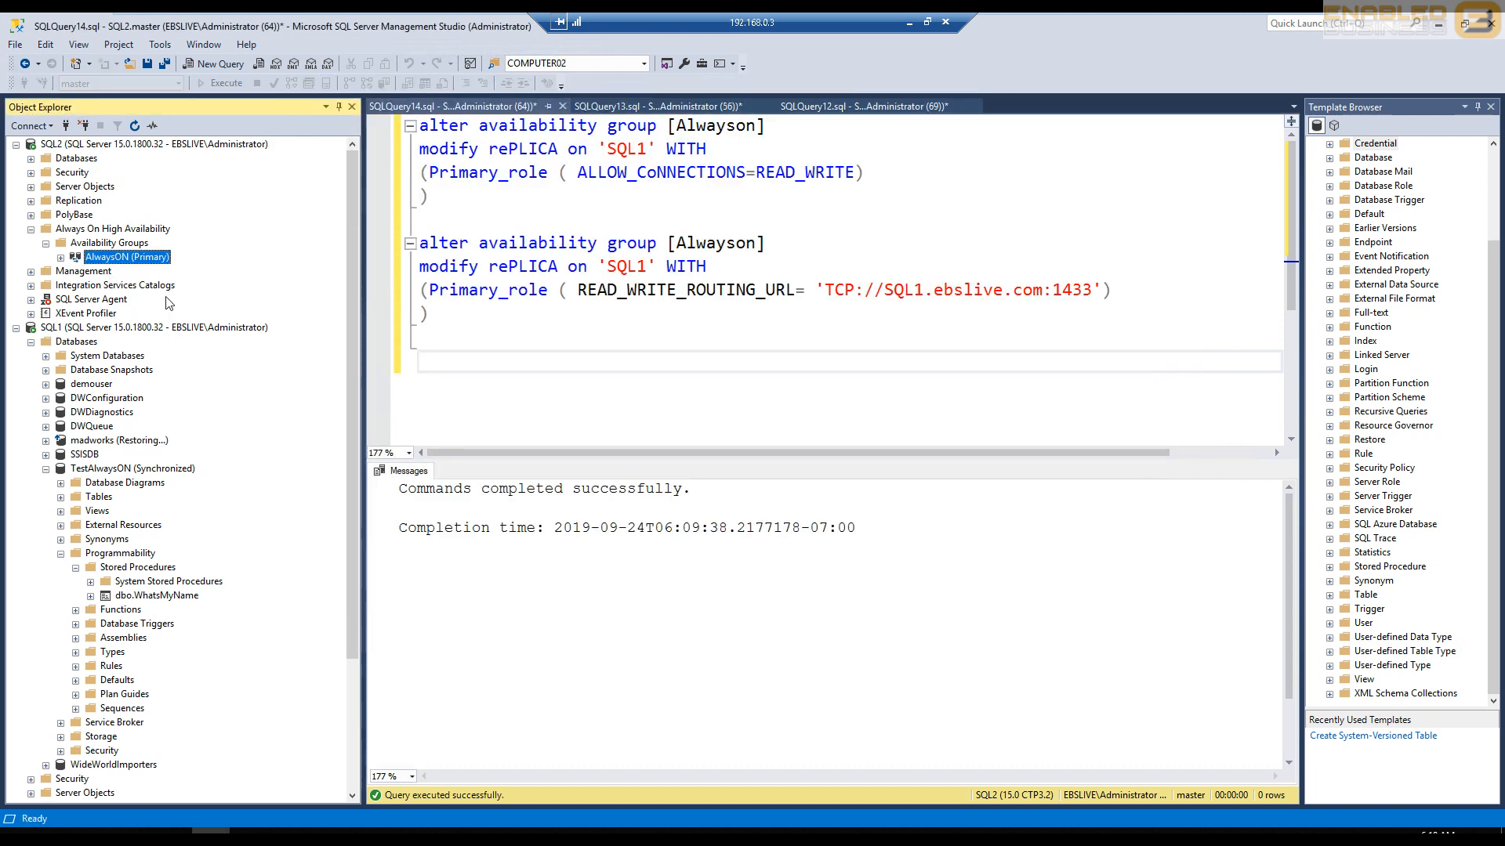
pyautogui.rightClick(128, 267)
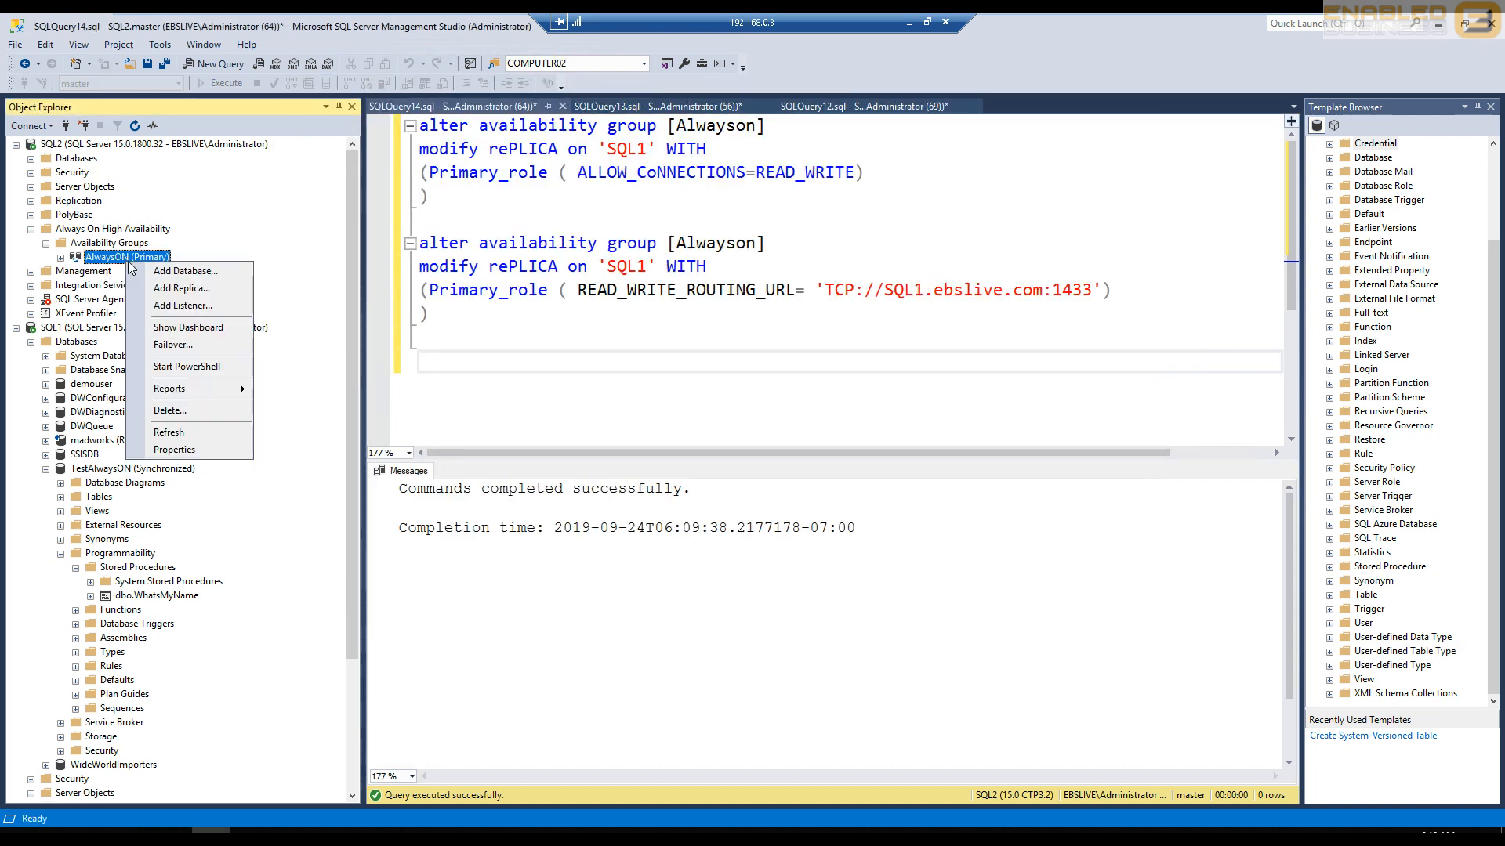
pyautogui.click(181, 346)
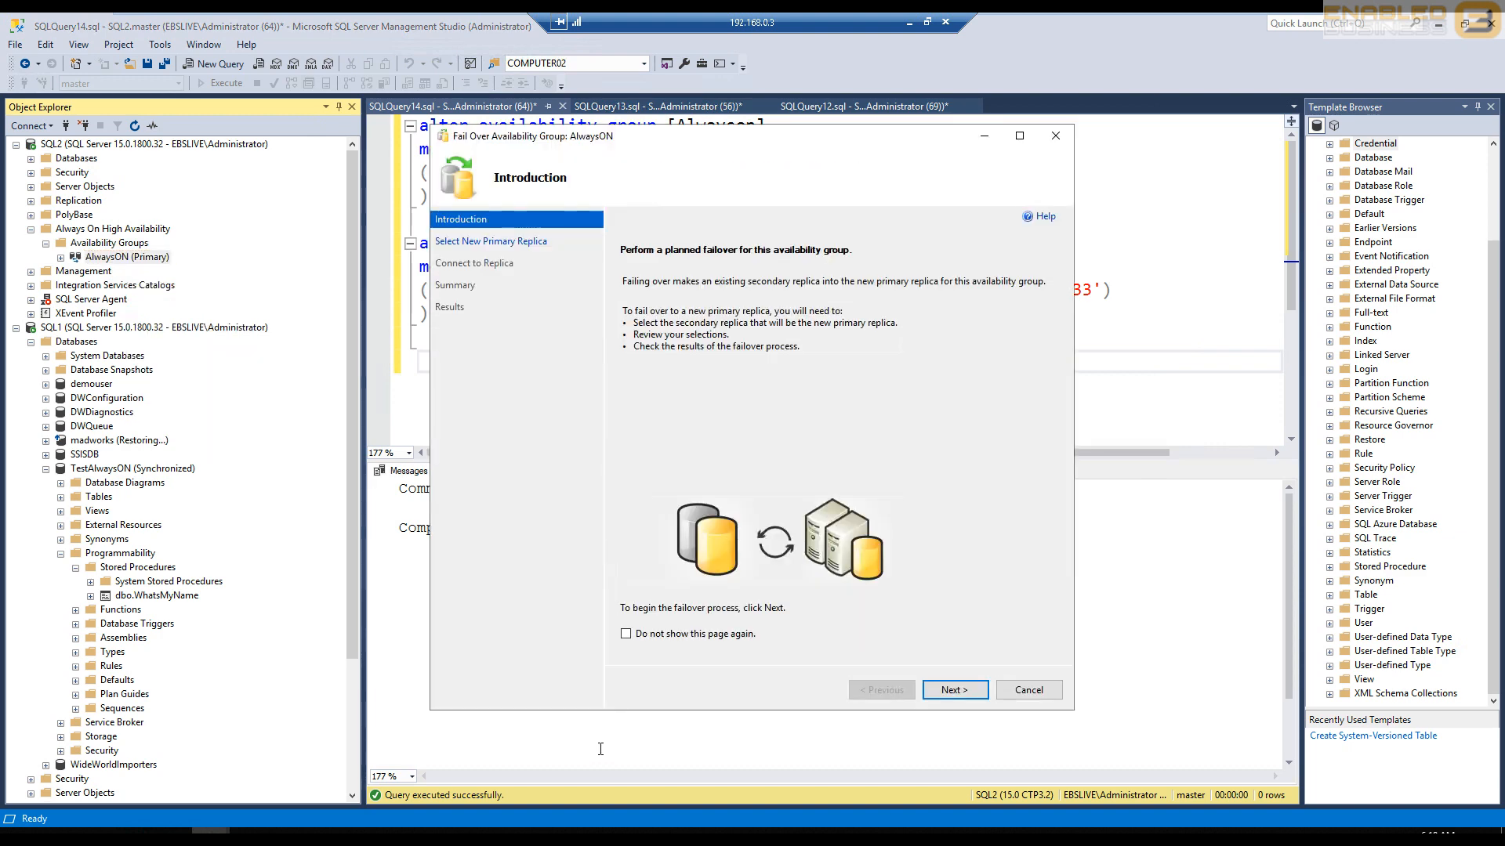
pyautogui.click(968, 690)
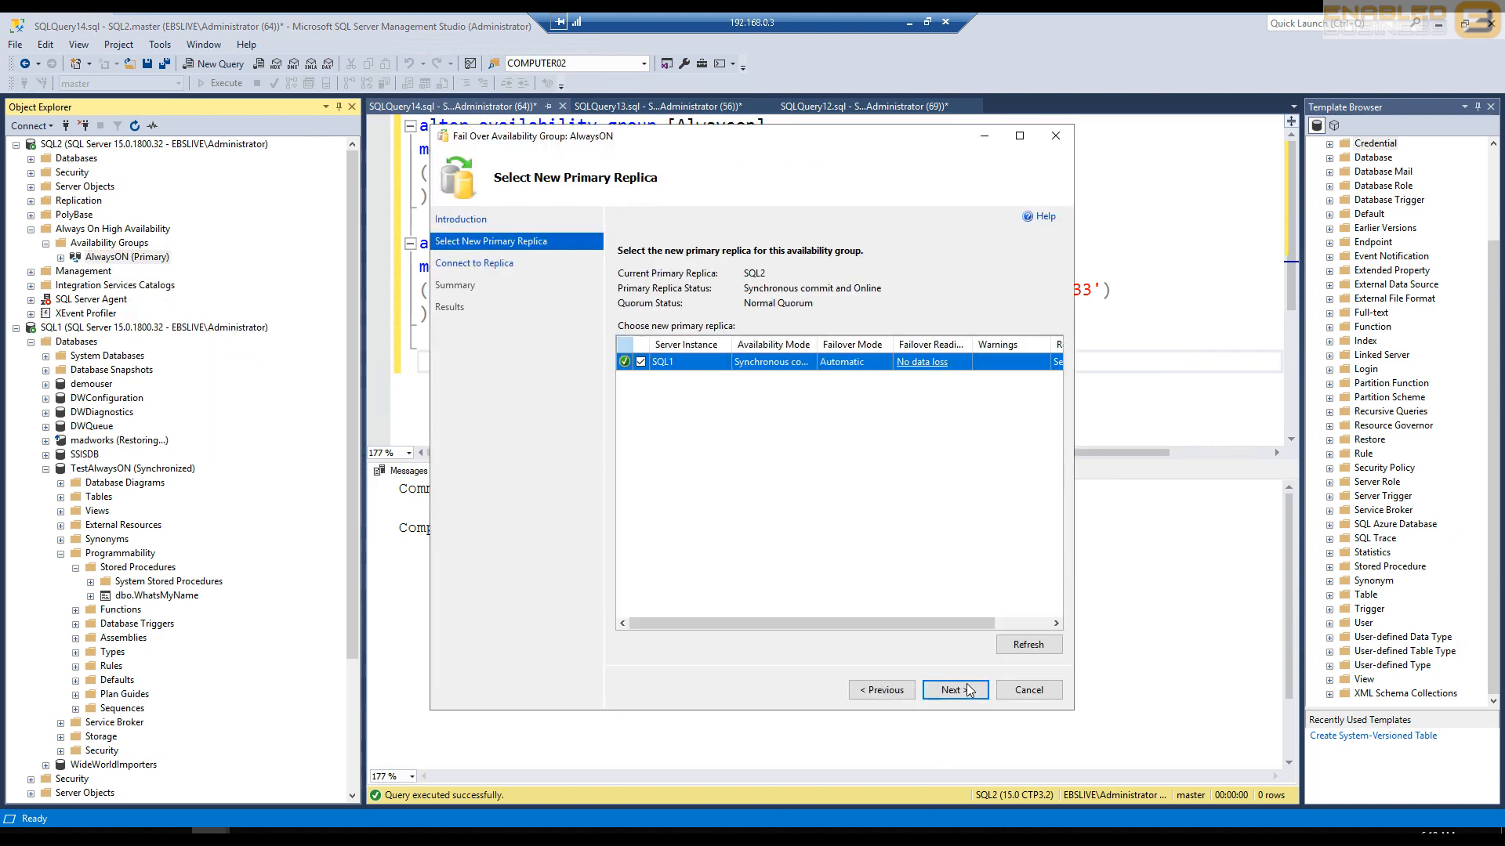
pyautogui.click(971, 691)
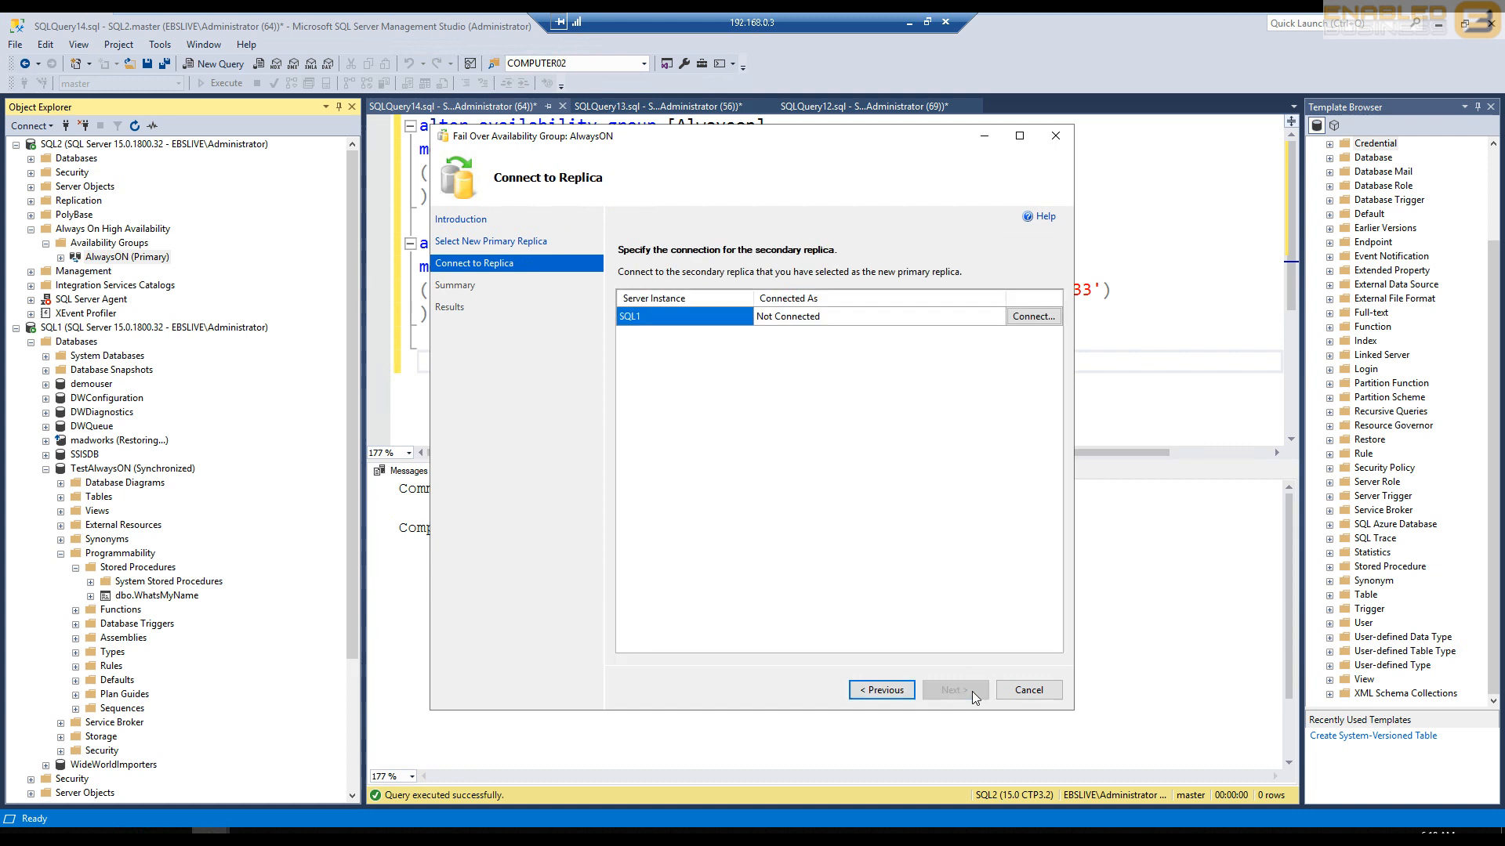
pyautogui.click(1023, 318)
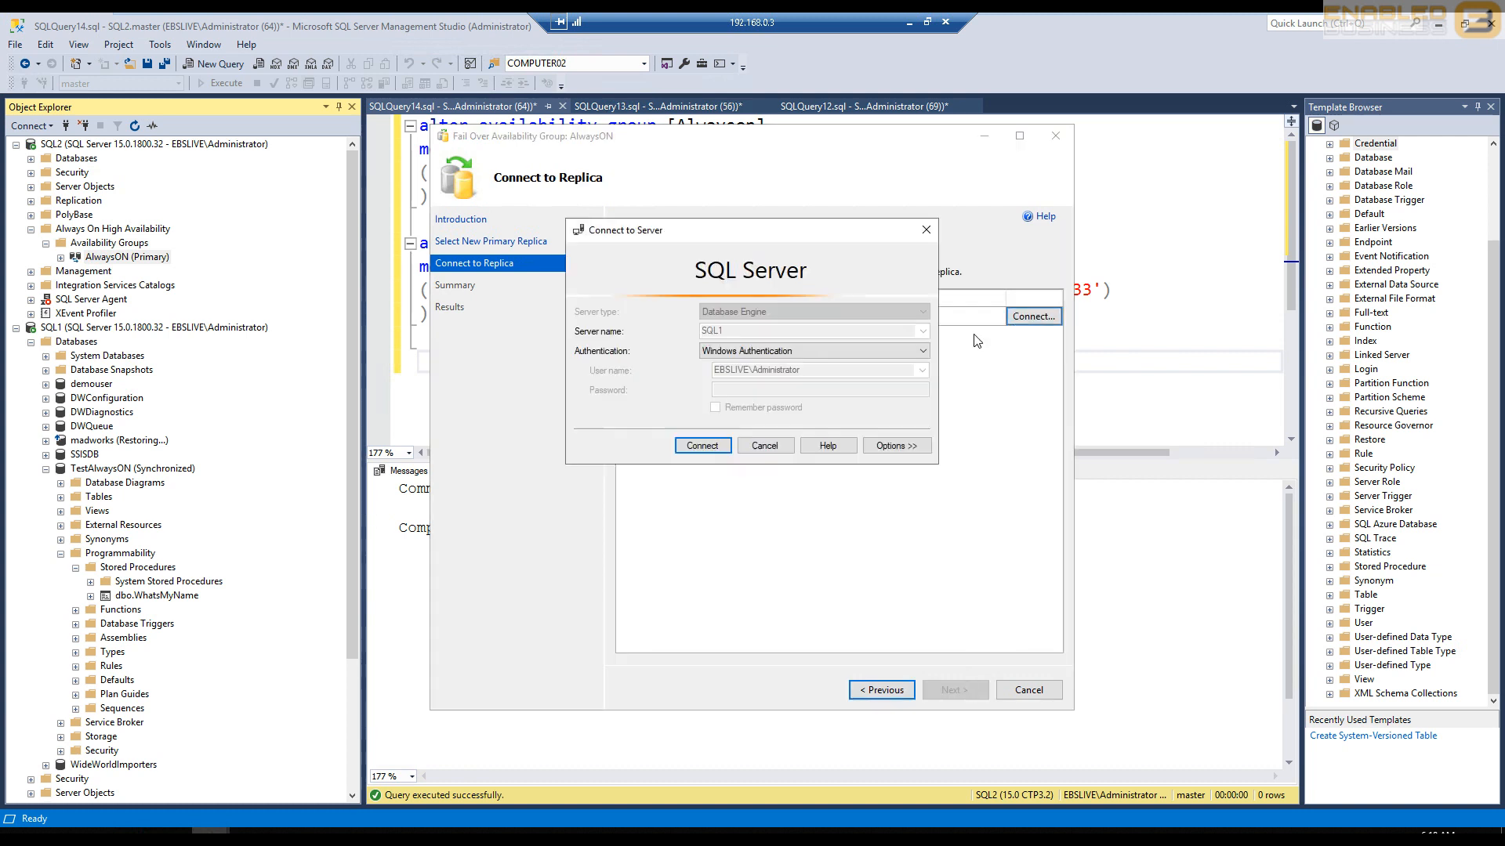
pyautogui.click(680, 446)
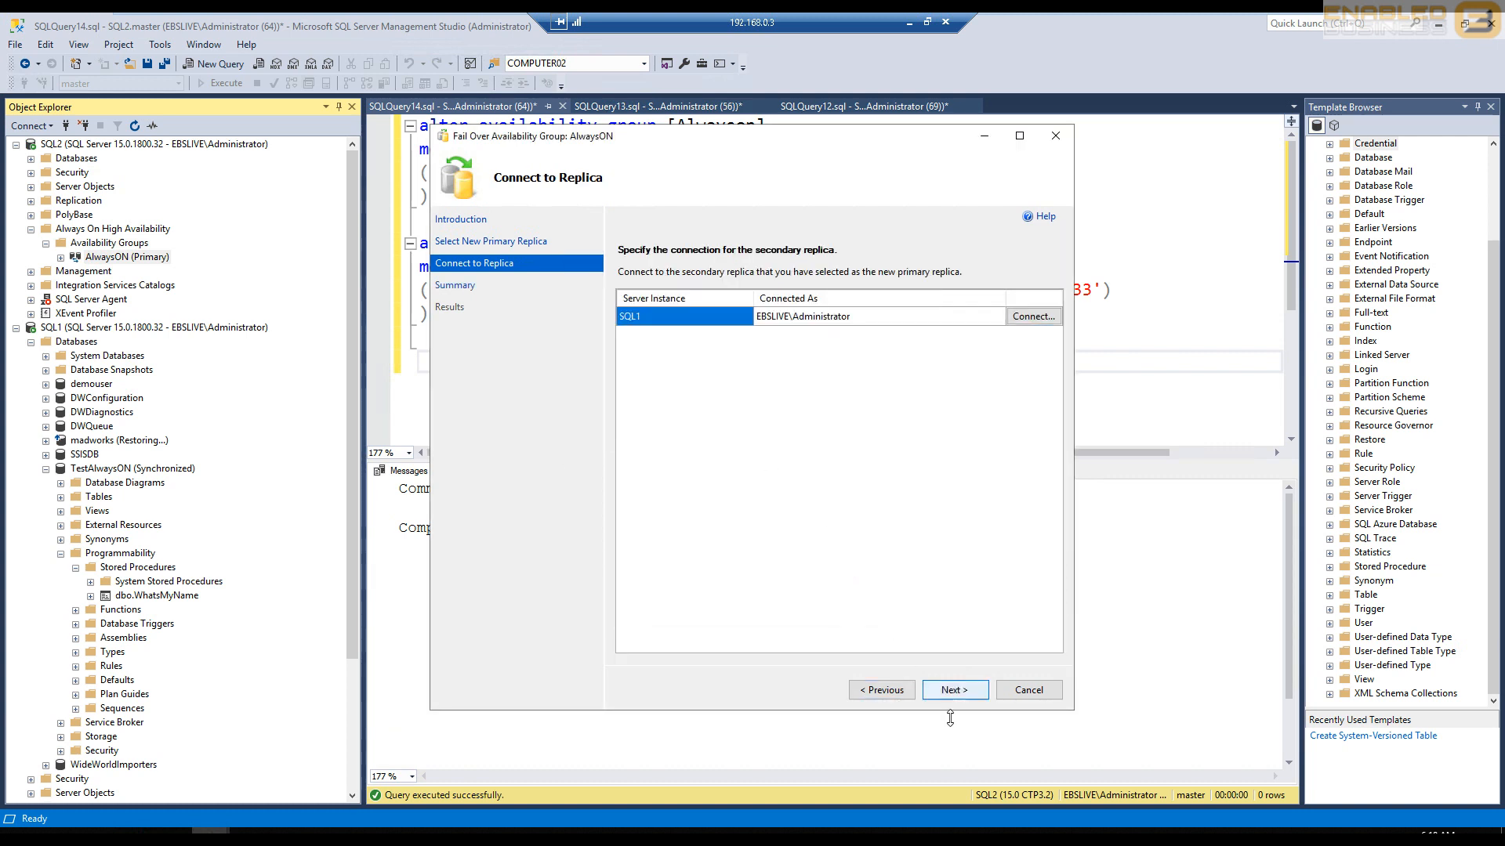
# - Run the AlwaysON failover to SQL1 from the wizard's summary and close the wizard once it completes
pyautogui.click(948, 692)
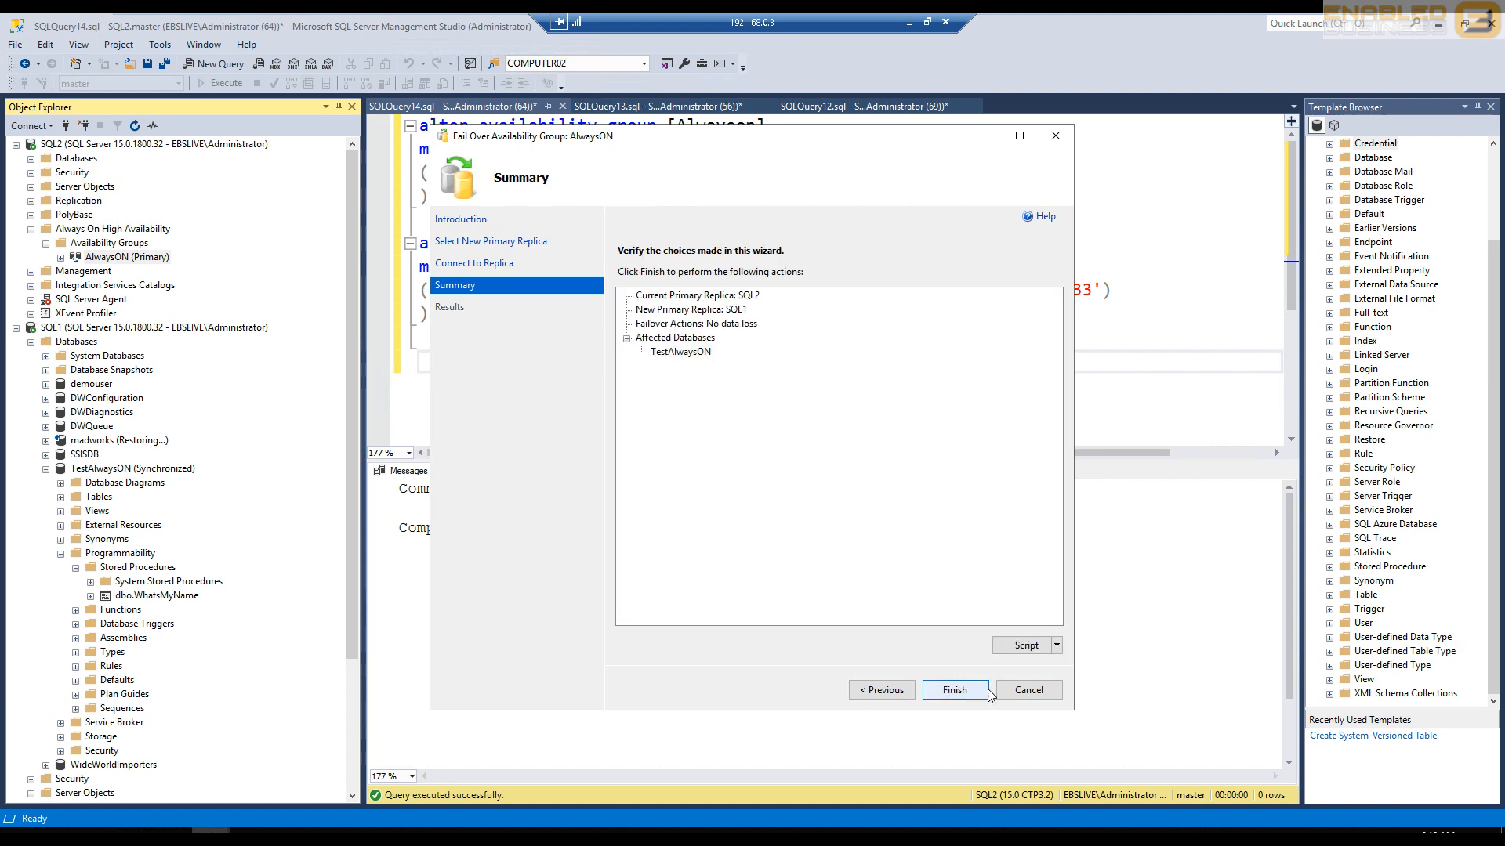
pyautogui.click(984, 690)
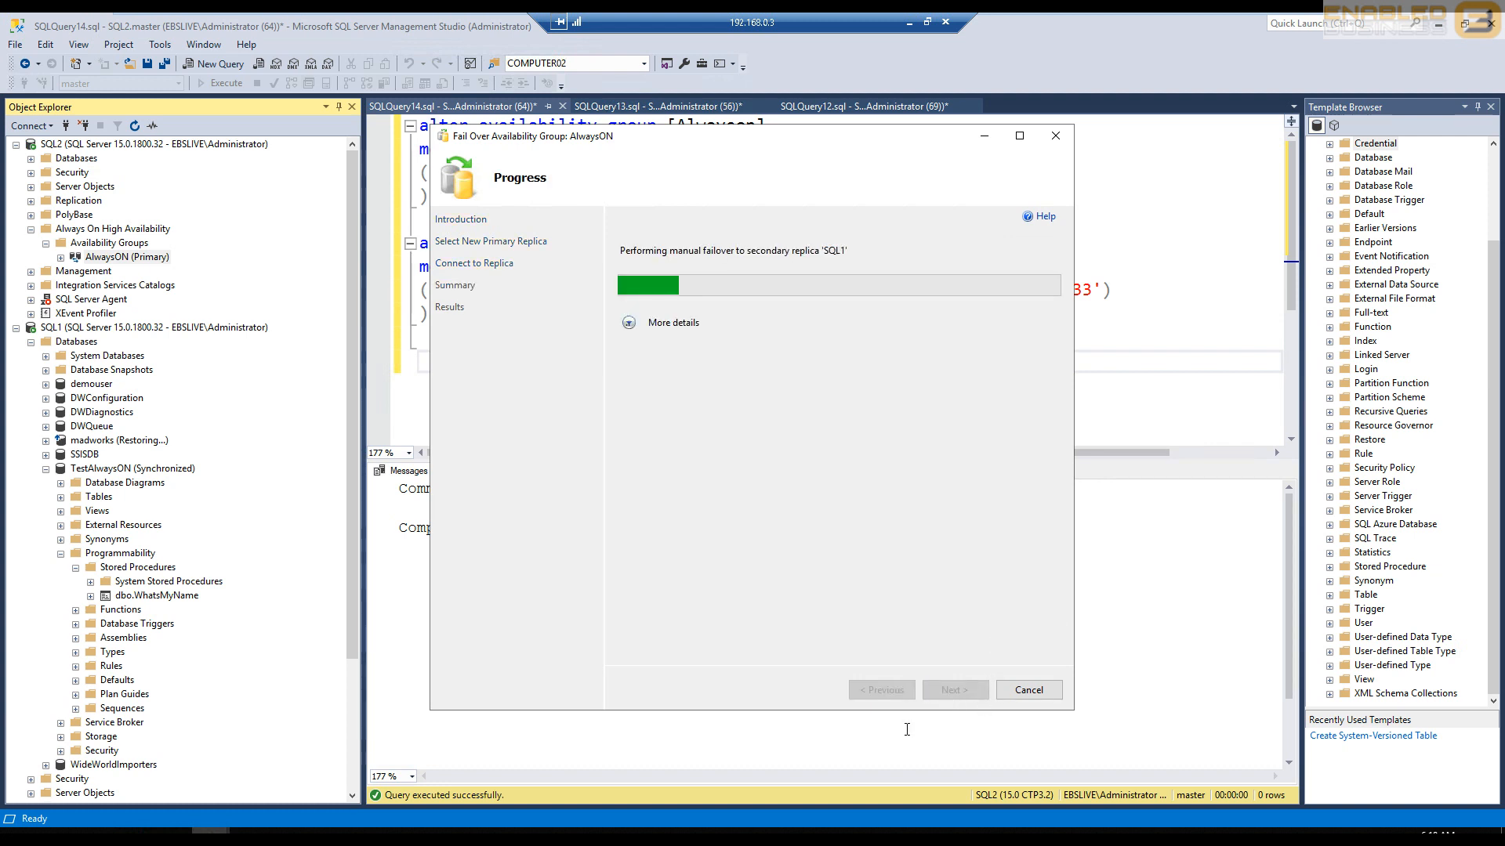
pyautogui.click(627, 323)
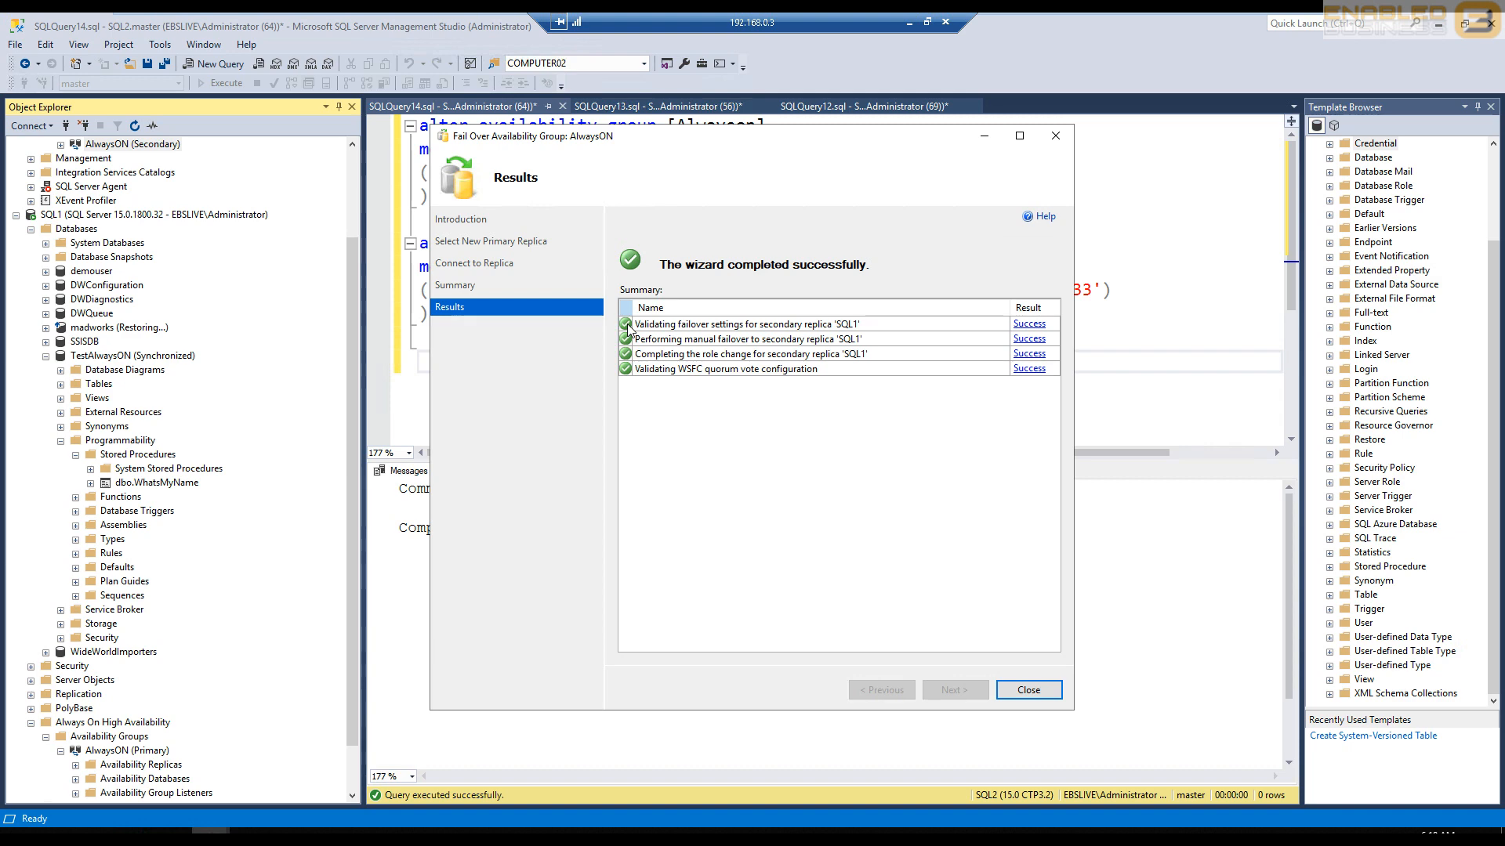
pyautogui.click(1028, 690)
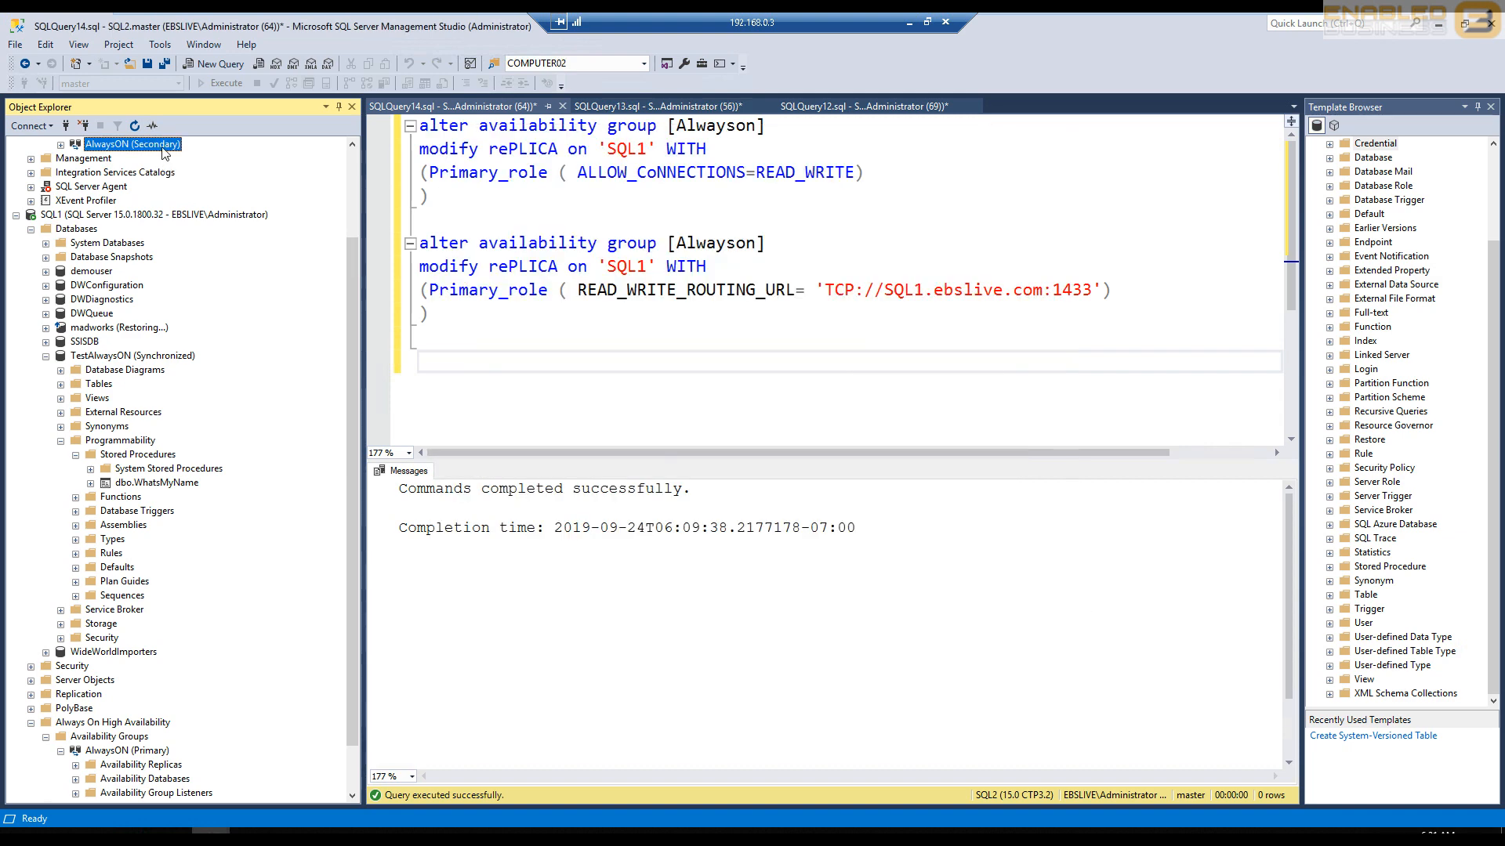
# - Check the AlwaysON group's role under SQL2 in Object Explorer, and point out the SQL2 and SQL1 server nodes
pyautogui.scroll(3, 165, 153)
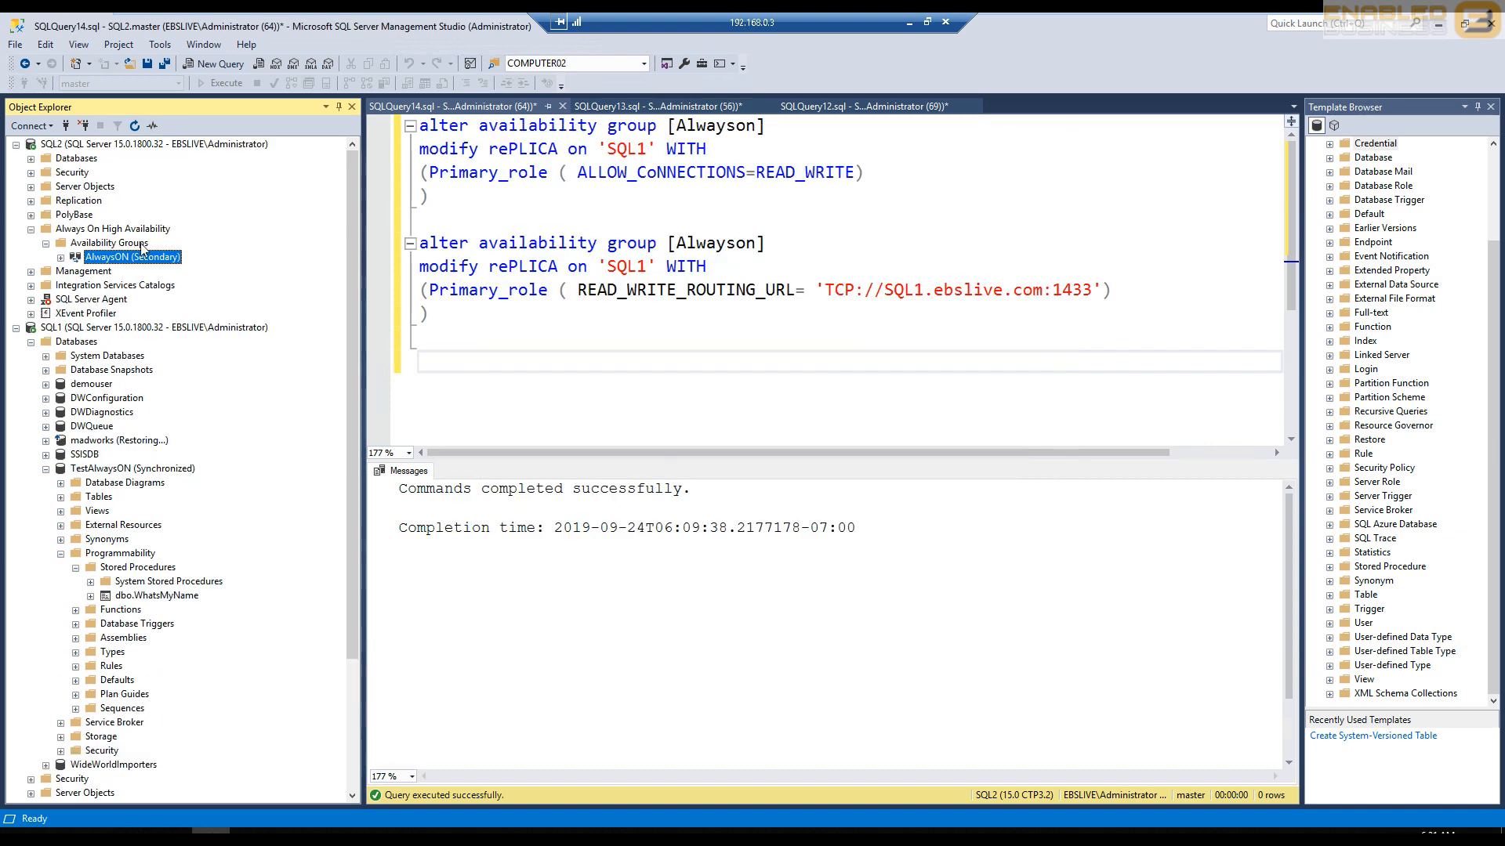
pyautogui.click(134, 148)
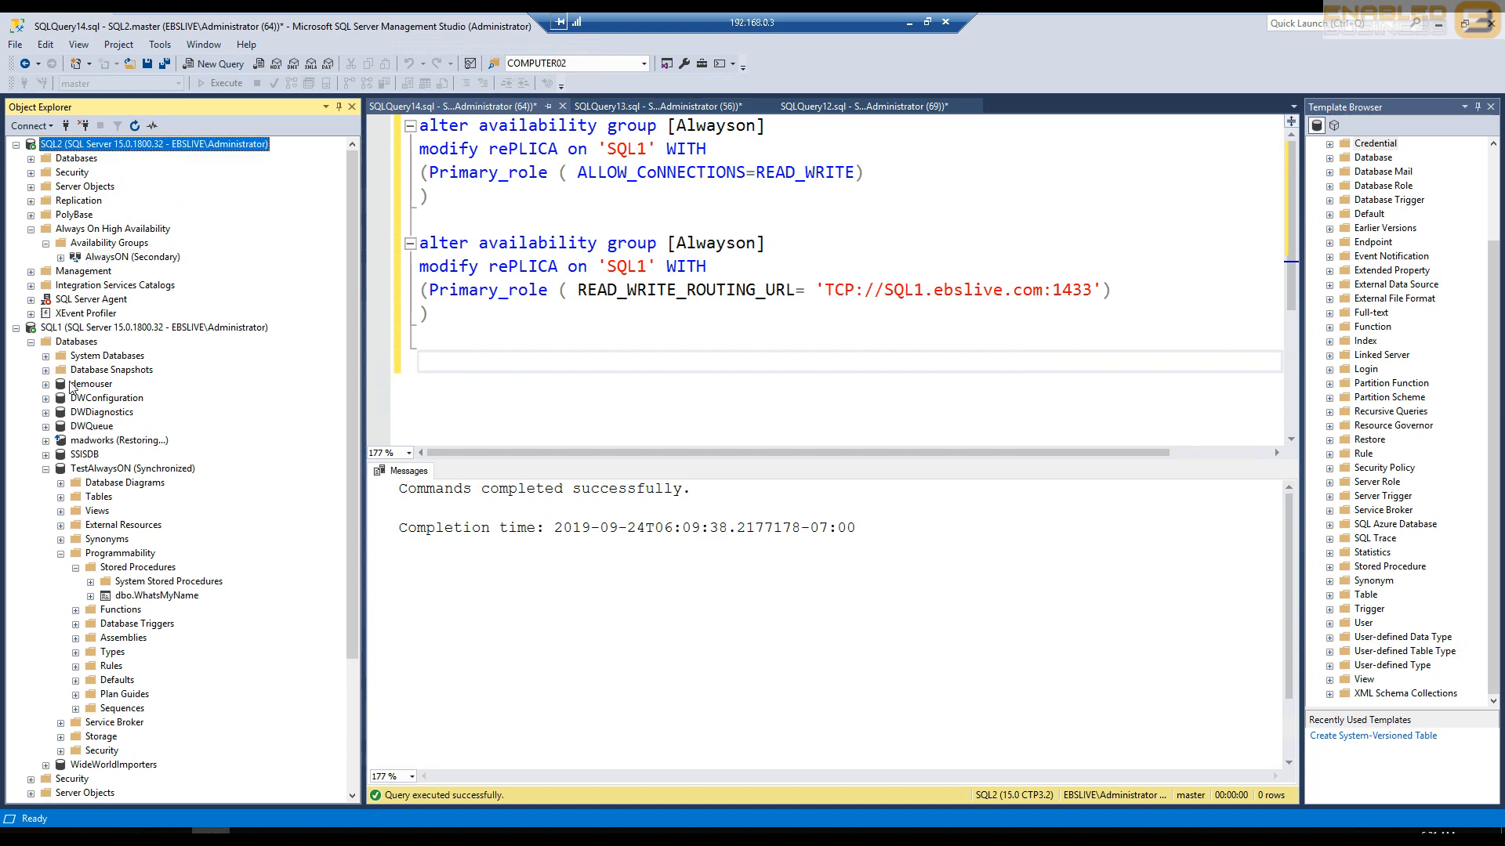
pyautogui.click(88, 328)
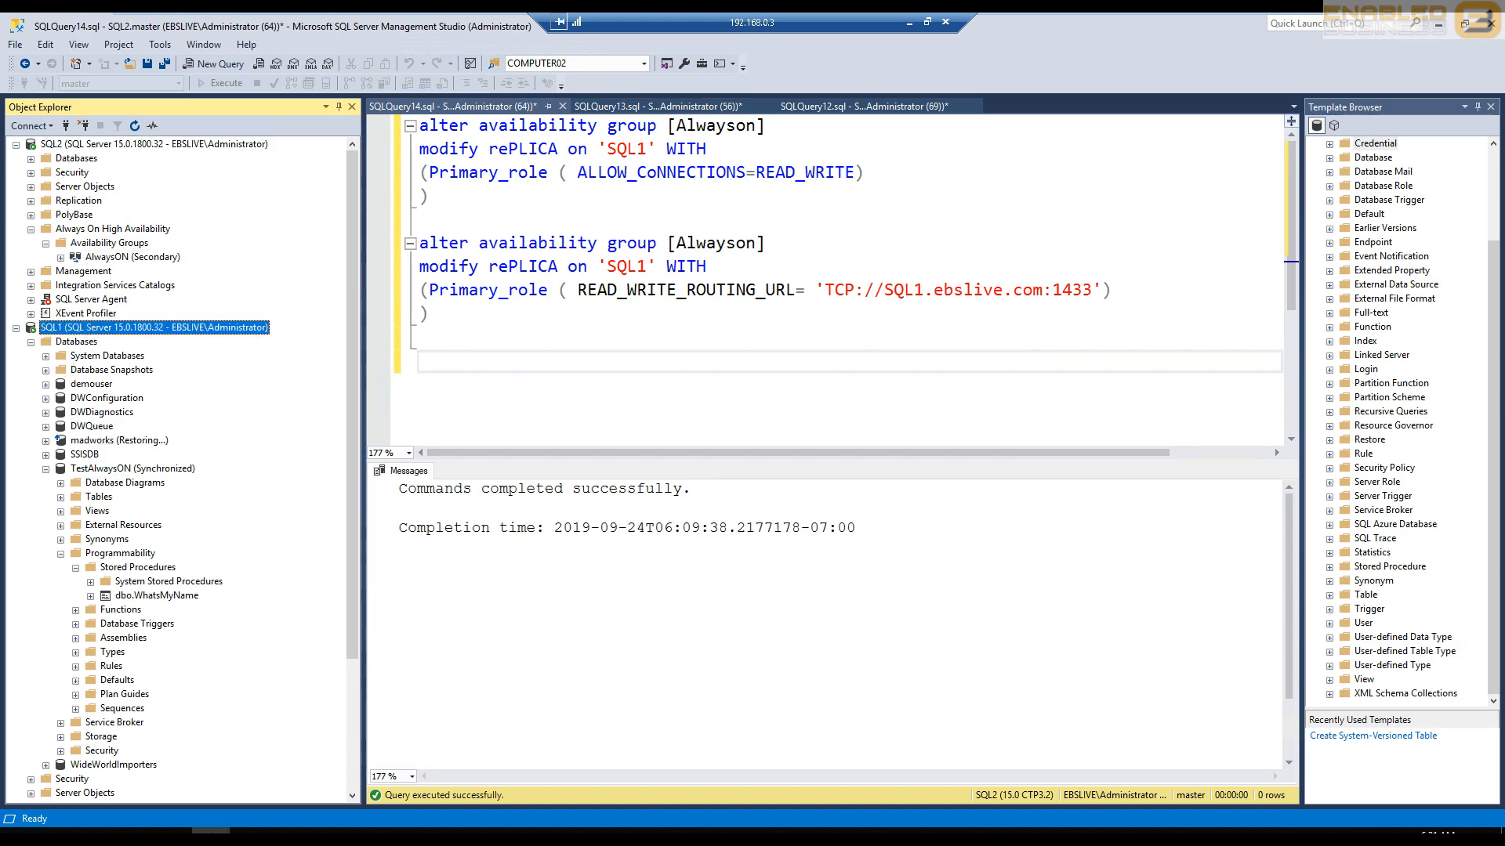
# - Switch to the Web file in Notepad, set the EBS connection string's data source to sql2, and minimize the window
pyautogui.hotkey('alt', 'Tab')
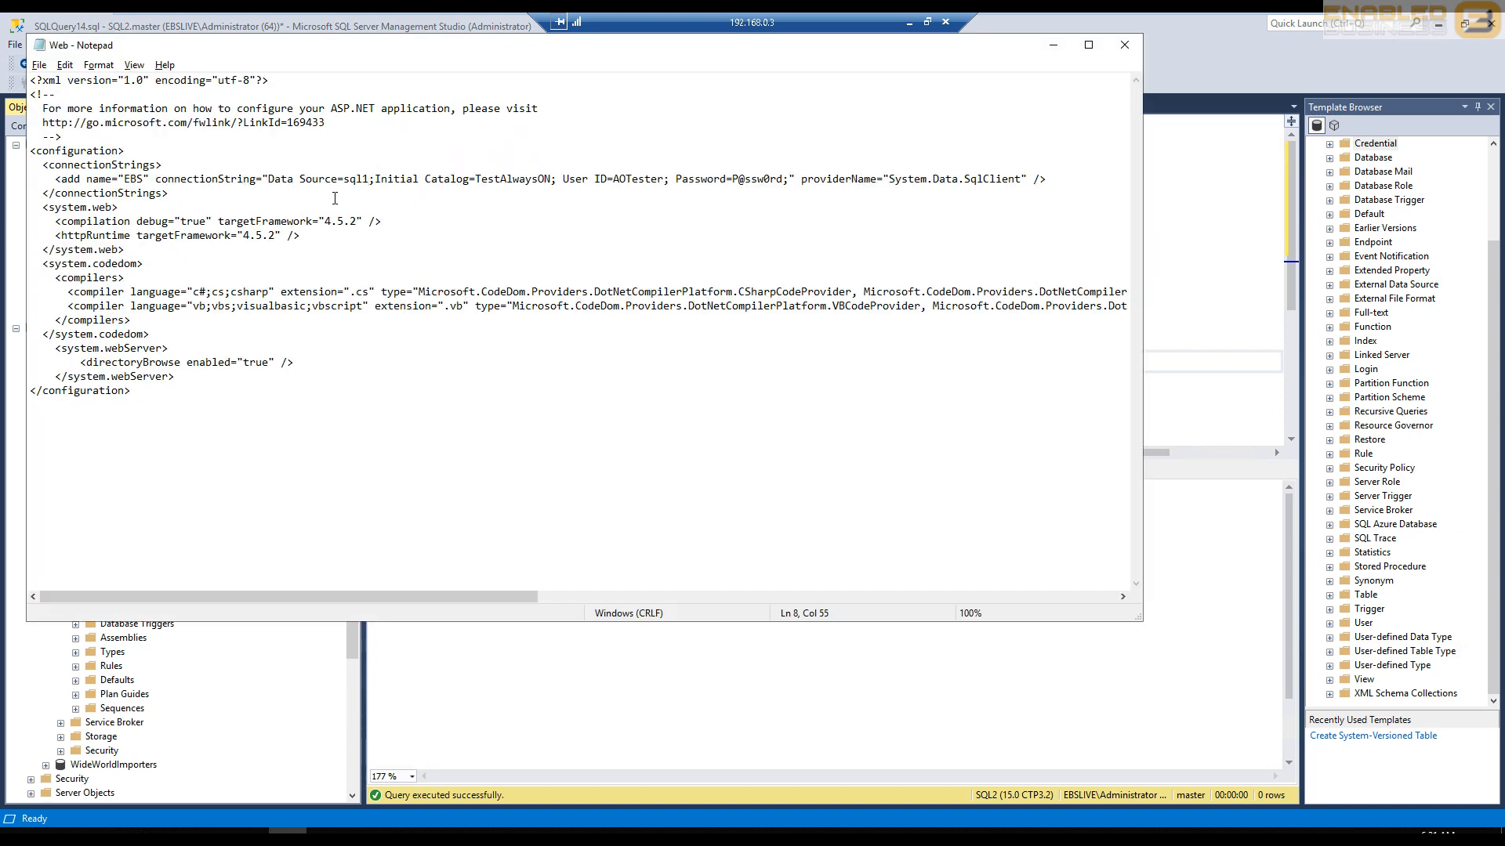
pyautogui.press('BackSpace')
pyautogui.click(1053, 45)
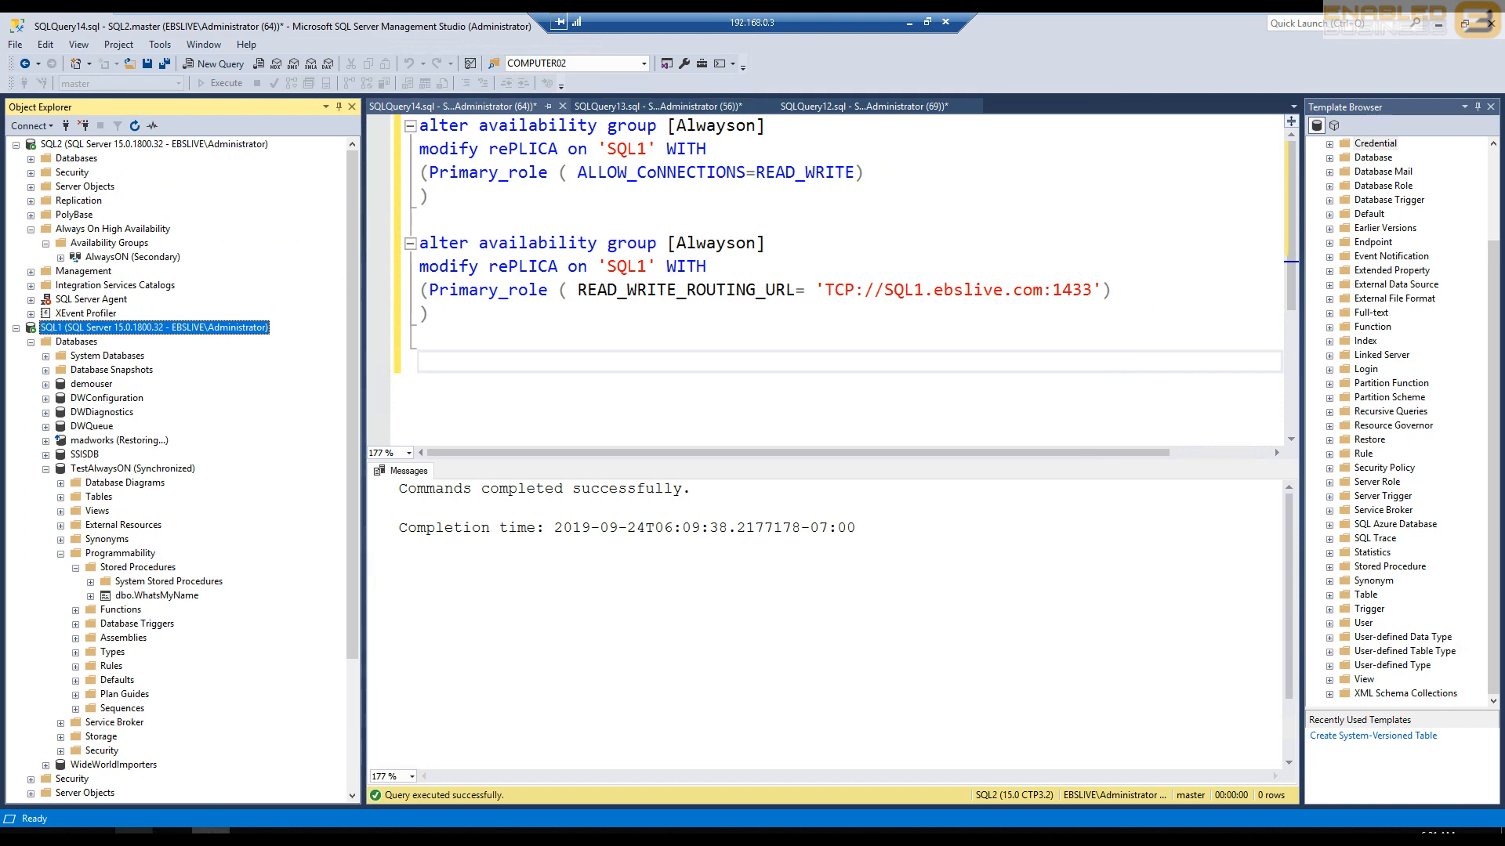
# - Query the server name on the localhost page and compare it with the AlwaysON group under SQL1 in Object Explorer
pyautogui.click(134, 831)
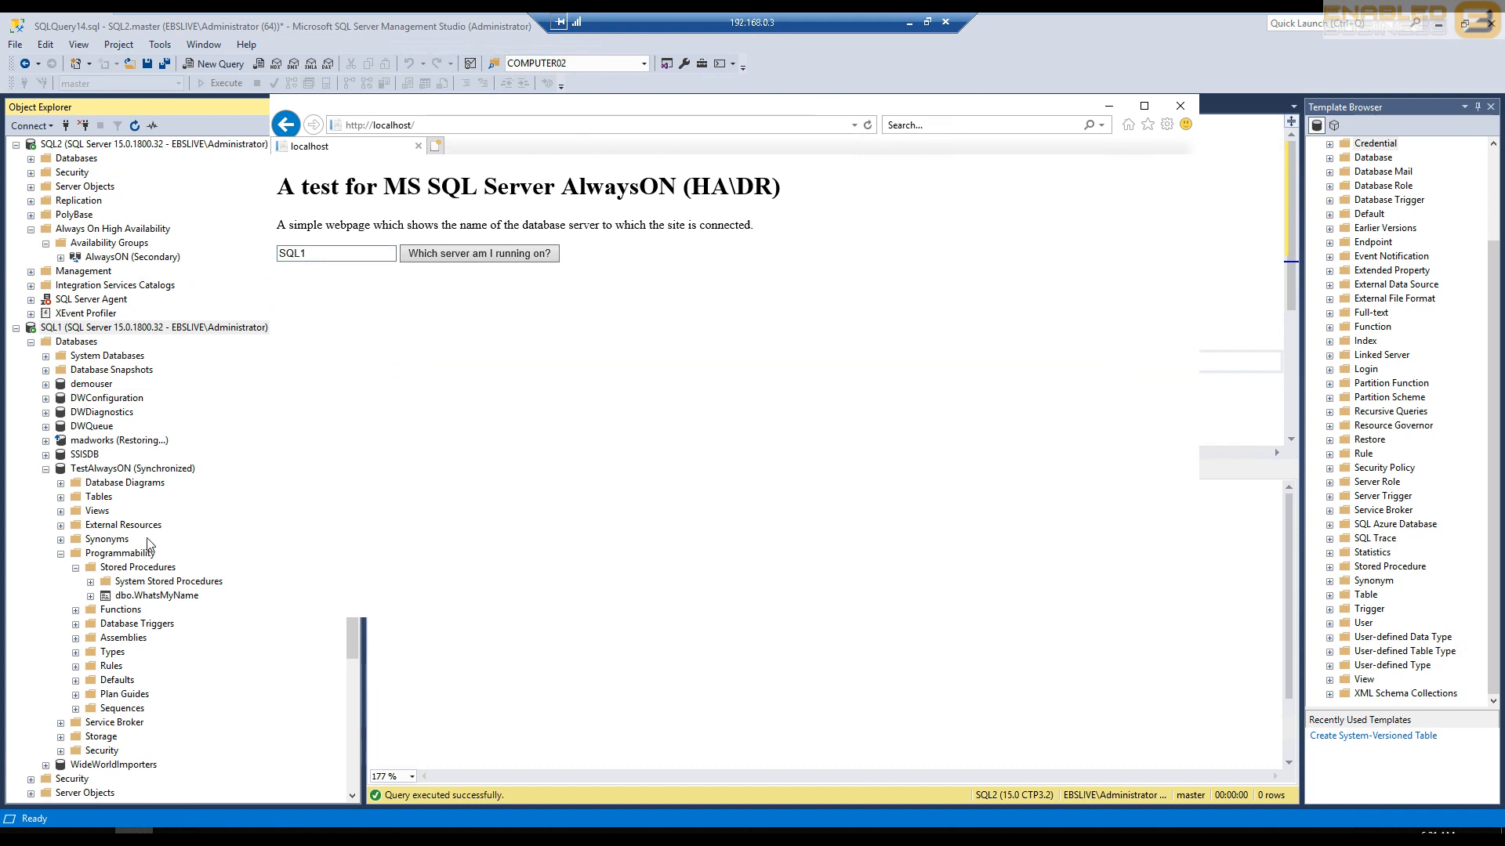
pyautogui.scroll(-3, 64, 619)
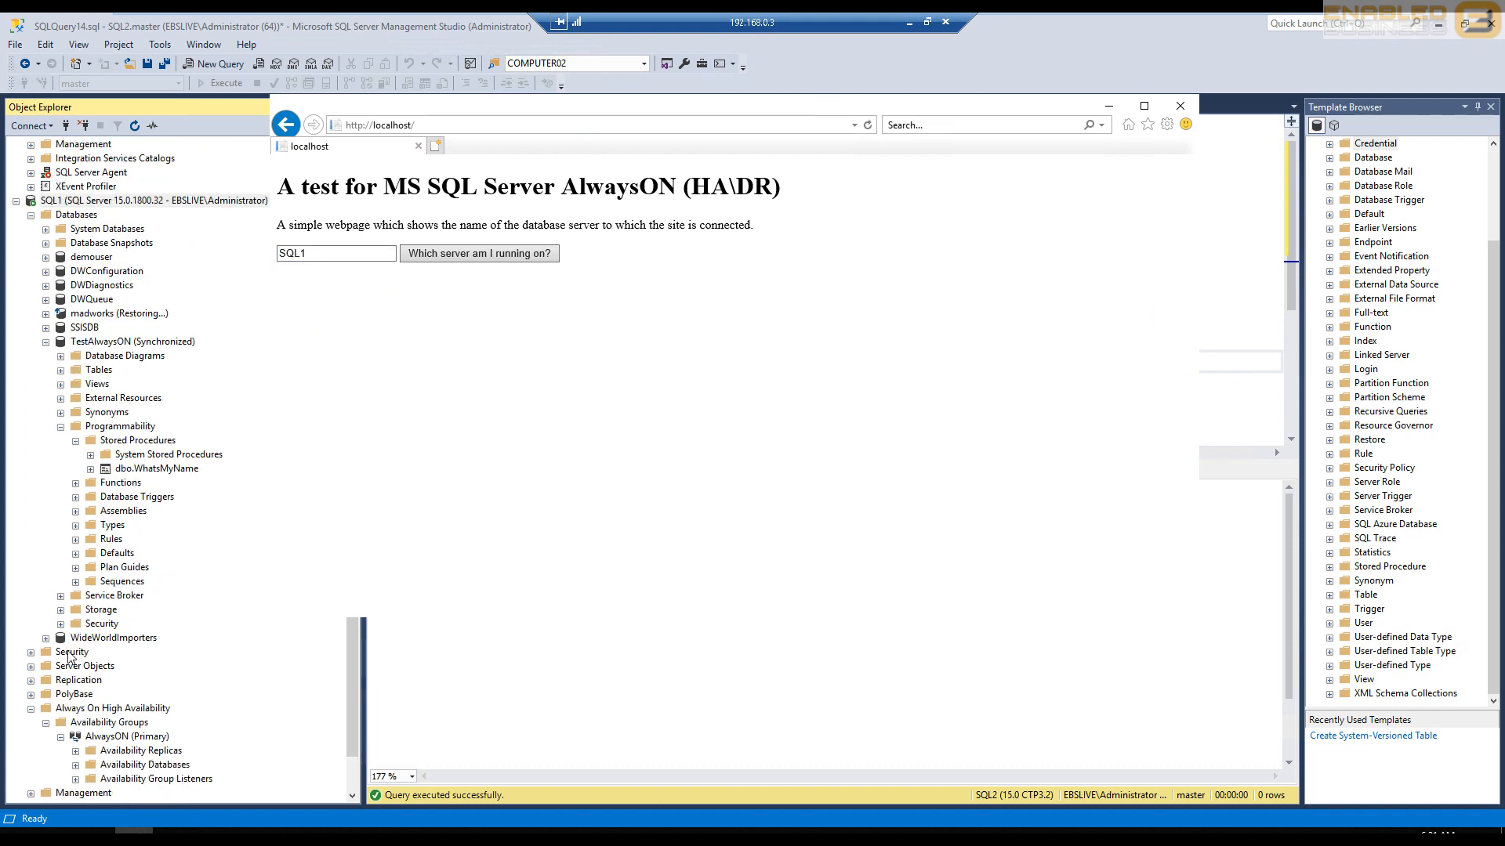
pyautogui.click(121, 740)
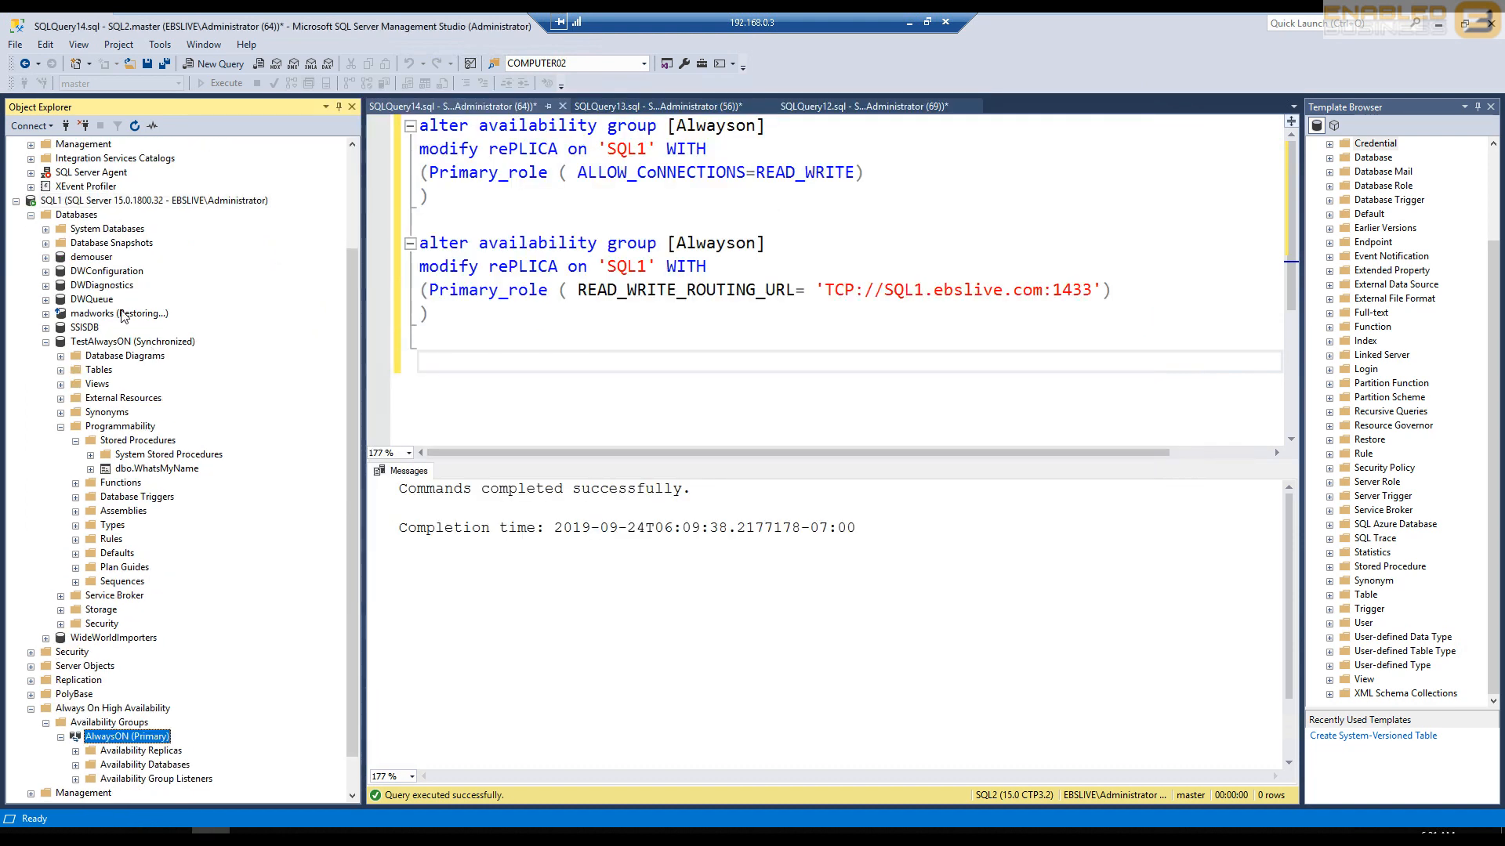
# - Refresh the SQL1 server node in Object Explorer and expand its Databases folder
pyautogui.scroll(2, 87, 290)
pyautogui.scroll(-1, 78, 274)
pyautogui.rightClick(72, 244)
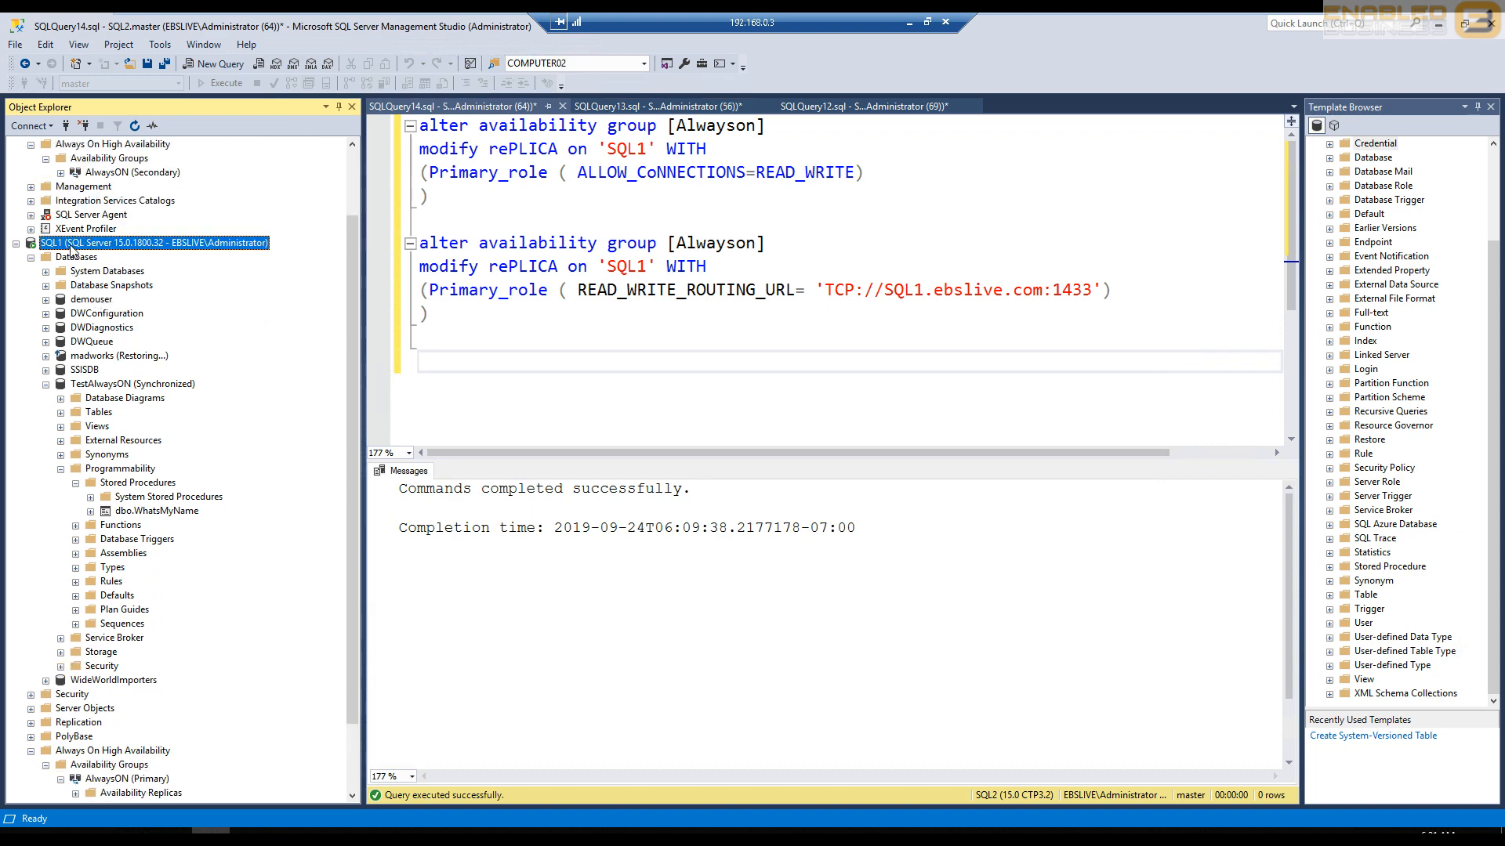
pyautogui.click(127, 546)
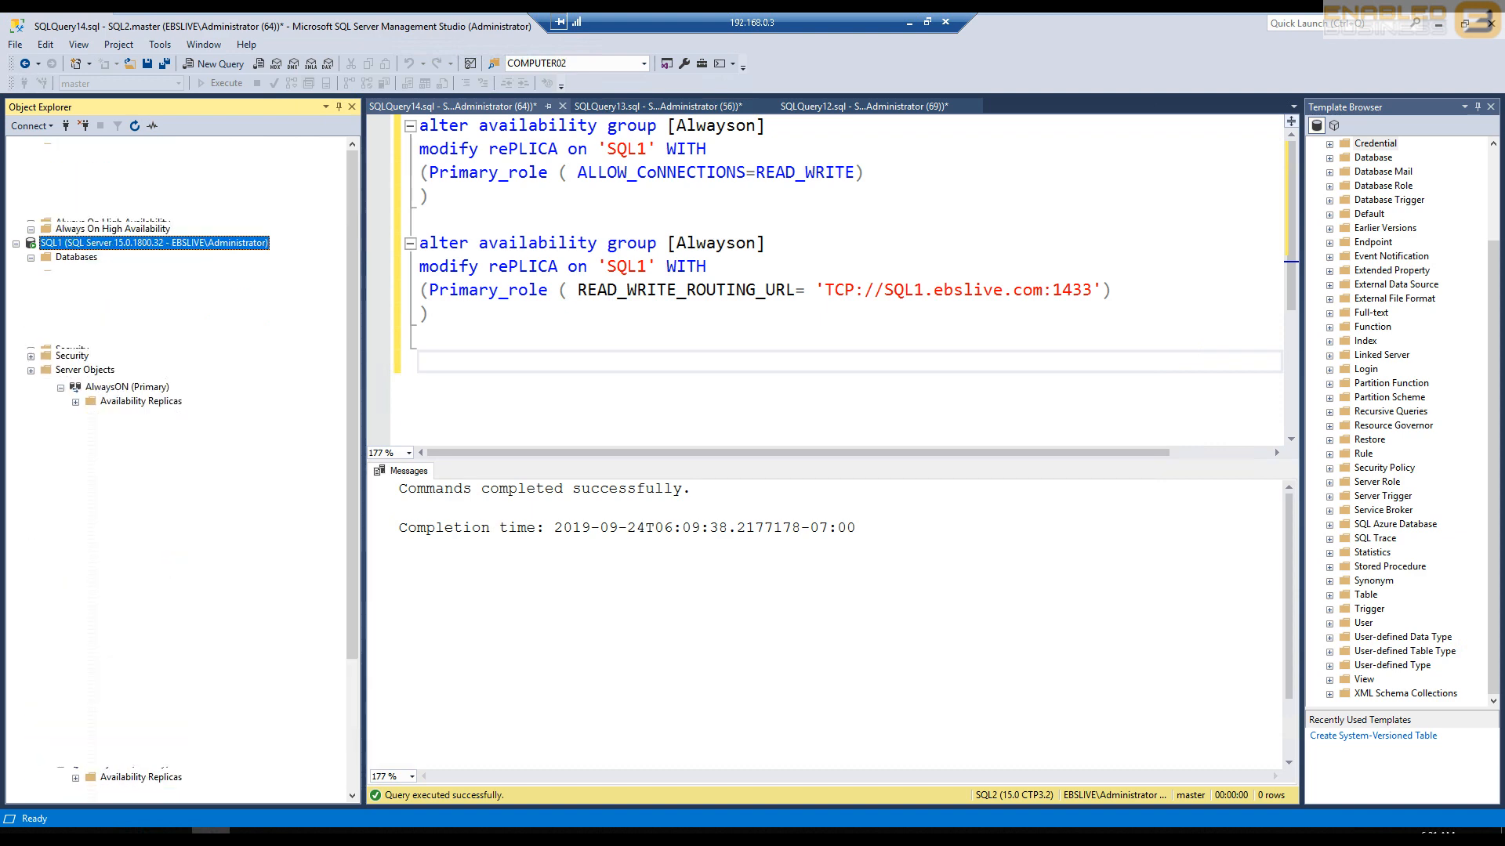
pyautogui.click(32, 342)
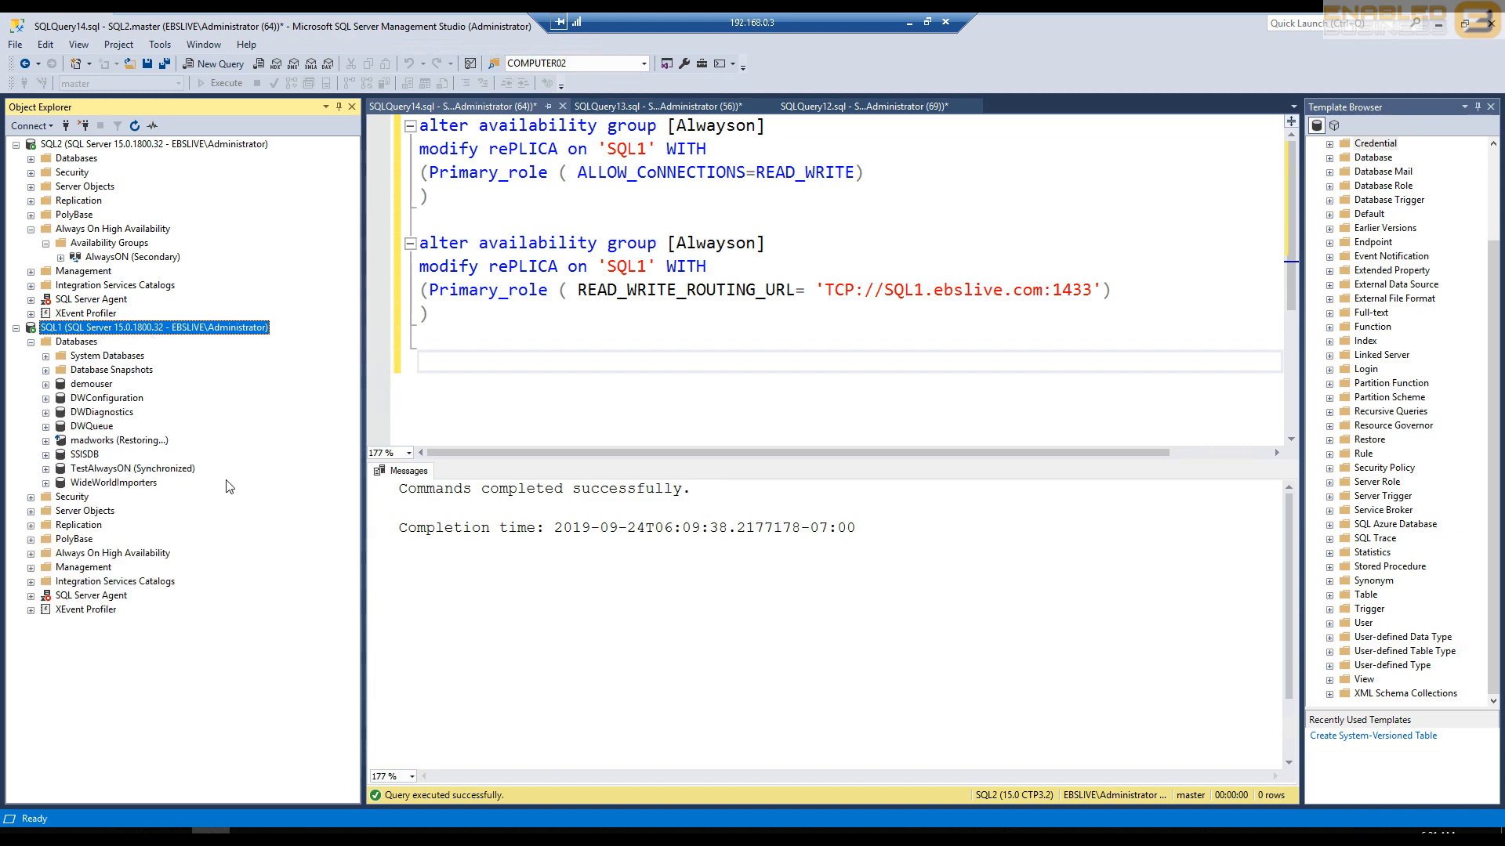
# - Highlight the data source in the Web file's EBS connection string in Notepad, and minimize the window
pyautogui.click(287, 839)
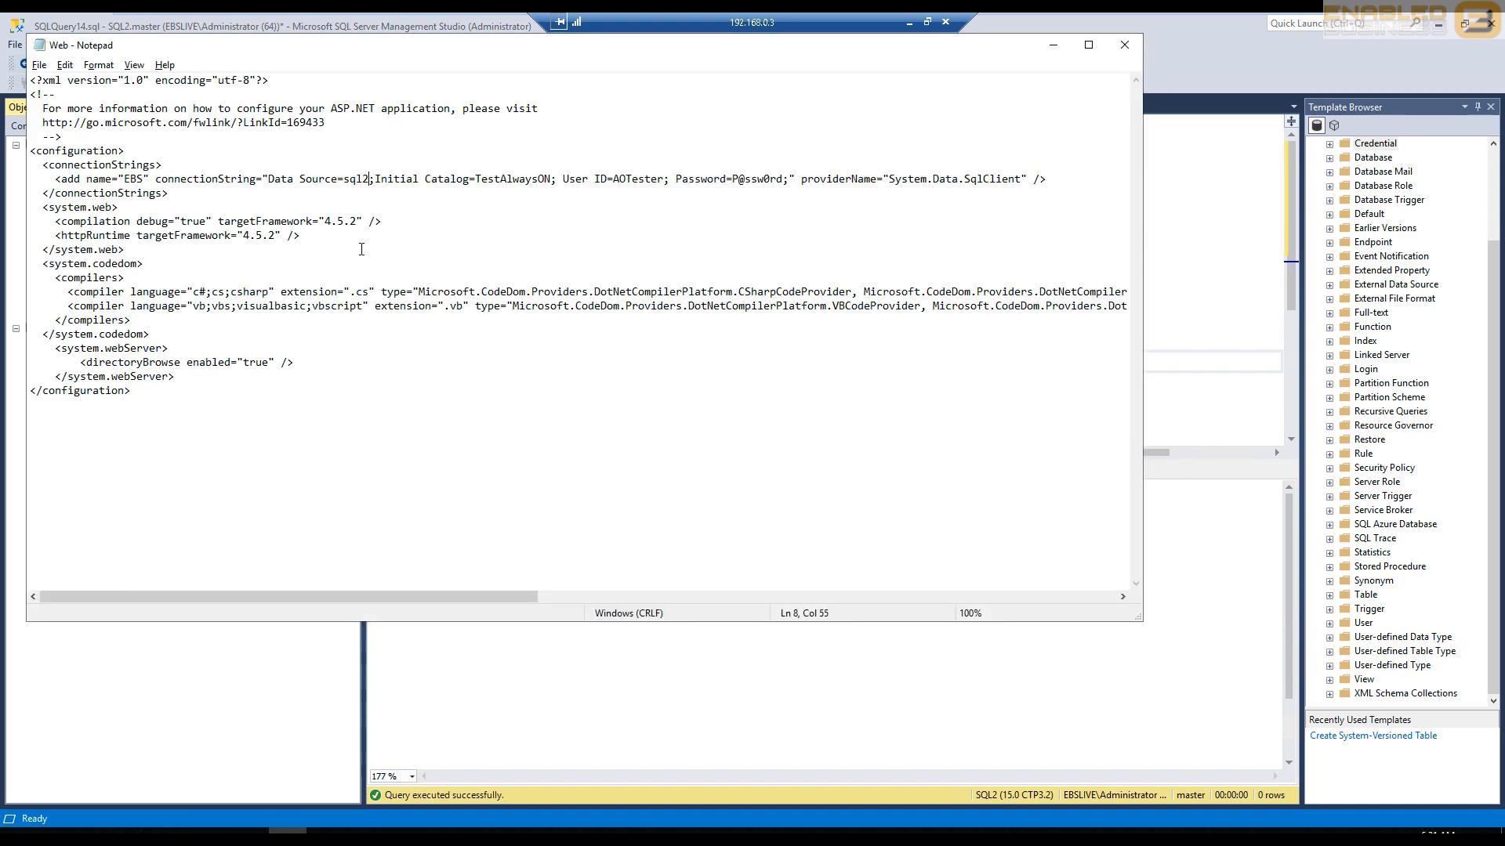
pyautogui.doubleClick(362, 182)
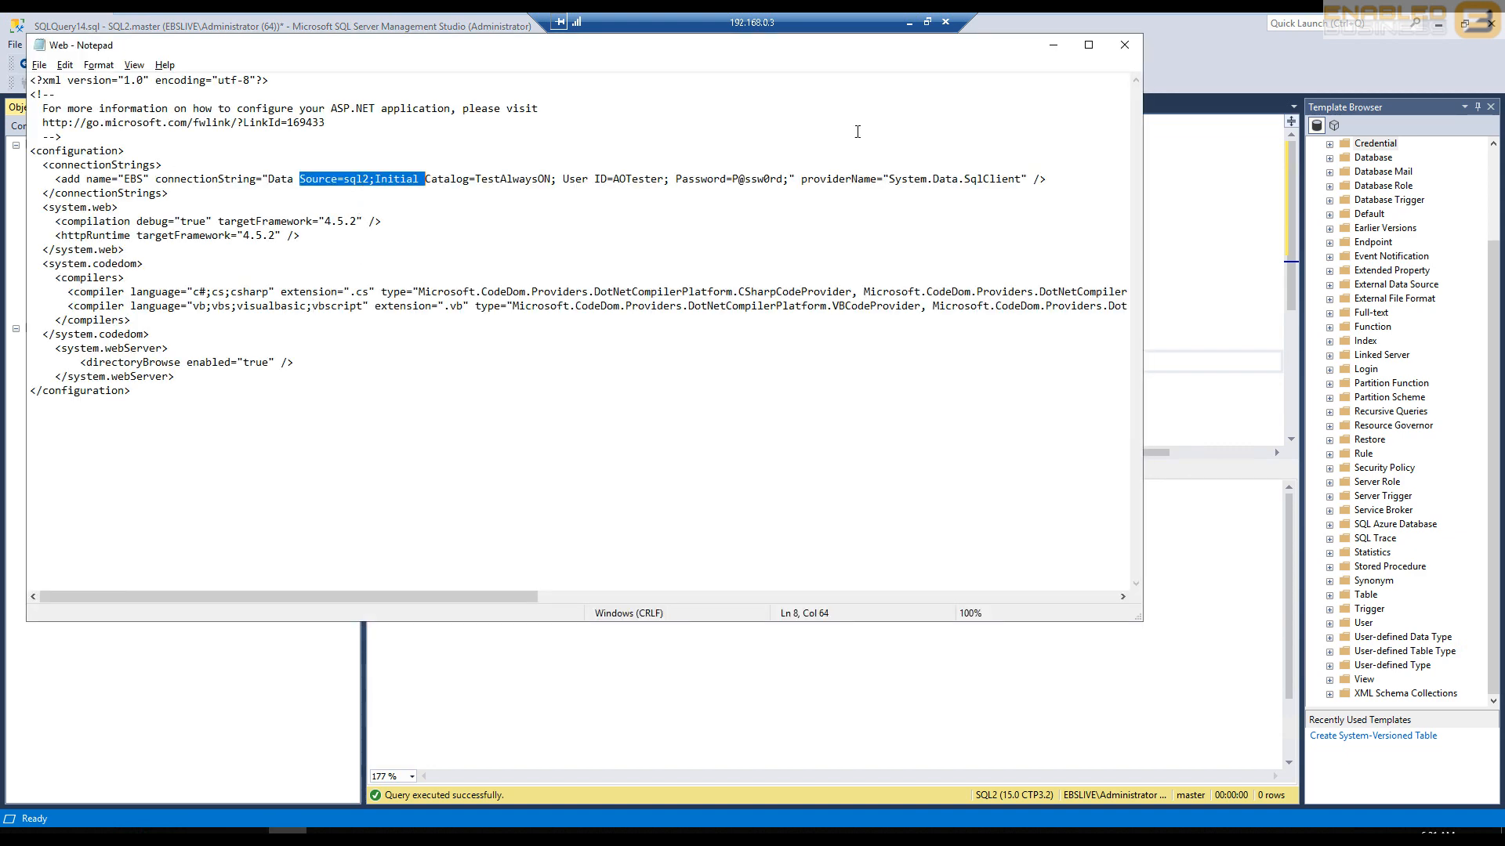
pyautogui.click(1053, 45)
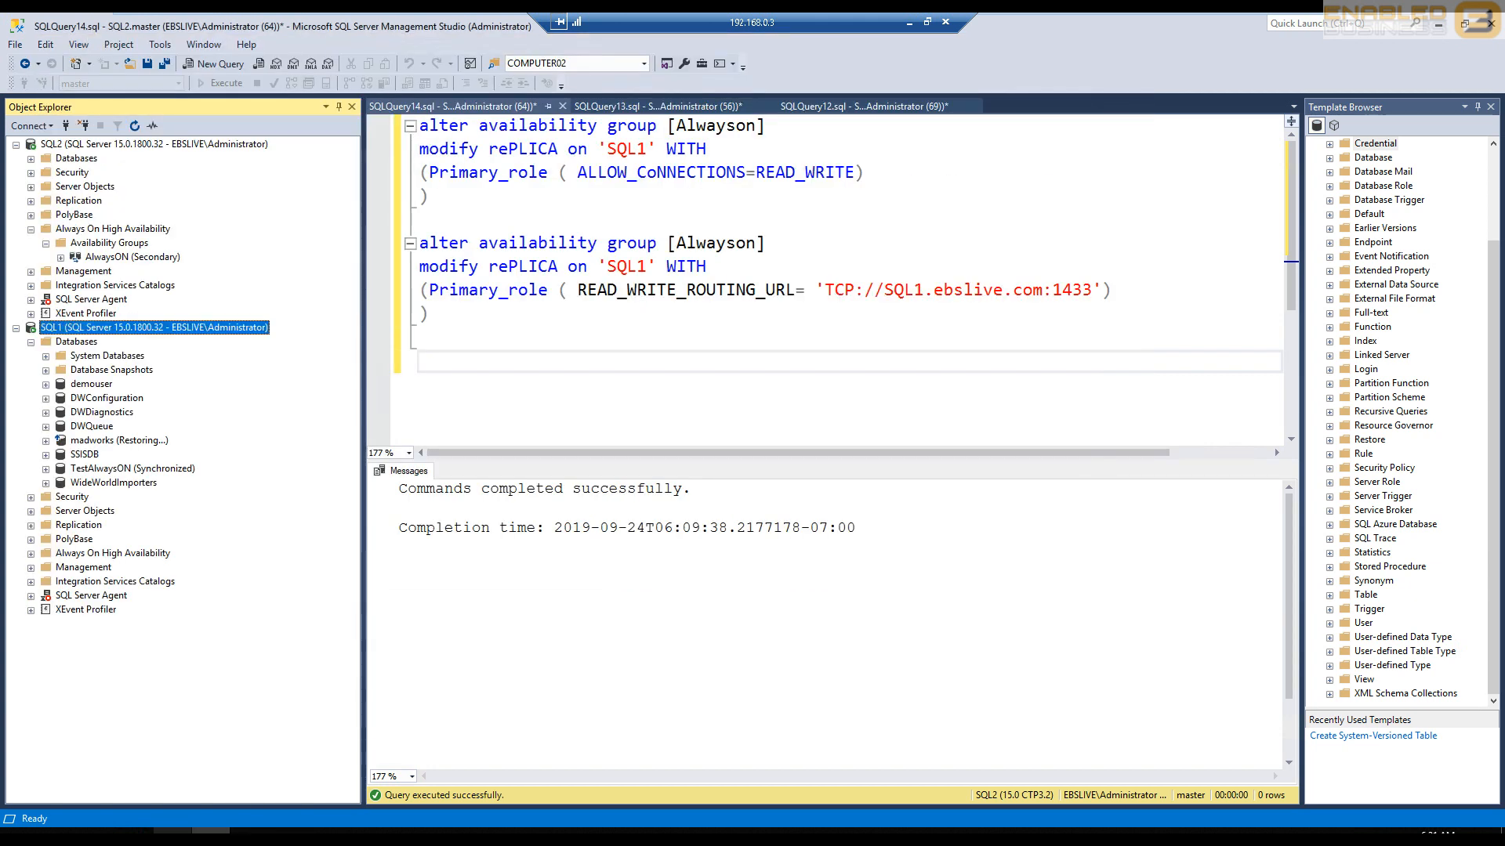
# - Clear the result on the localhost page, query the server name again, and review the Web file's connection string in Notepad
pyautogui.click(135, 839)
pyautogui.hotkey('ctrl', 'a')
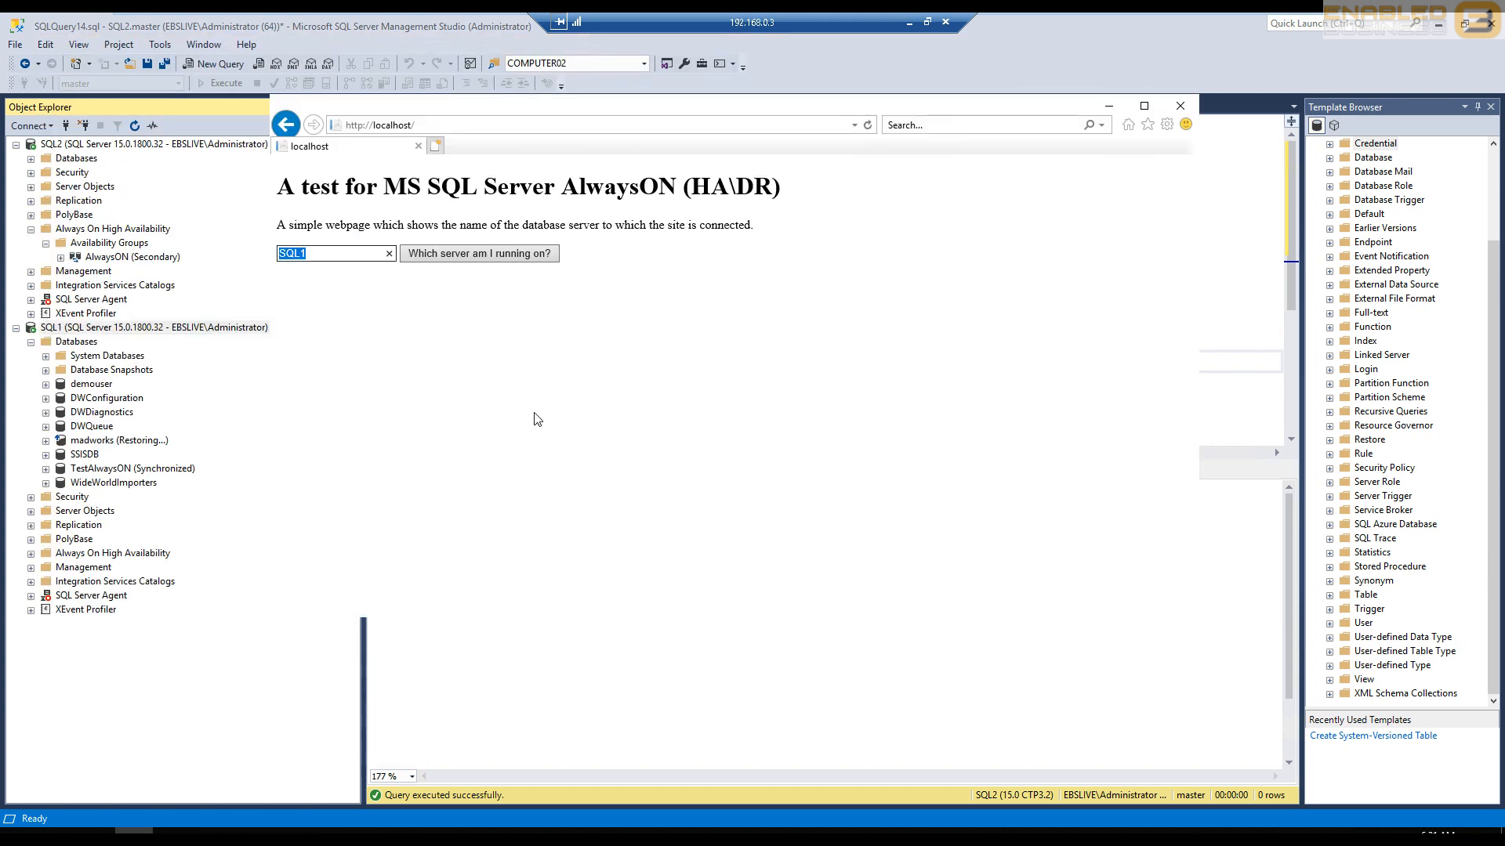
pyautogui.press('BackSpace')
pyautogui.click(523, 257)
pyautogui.click(288, 830)
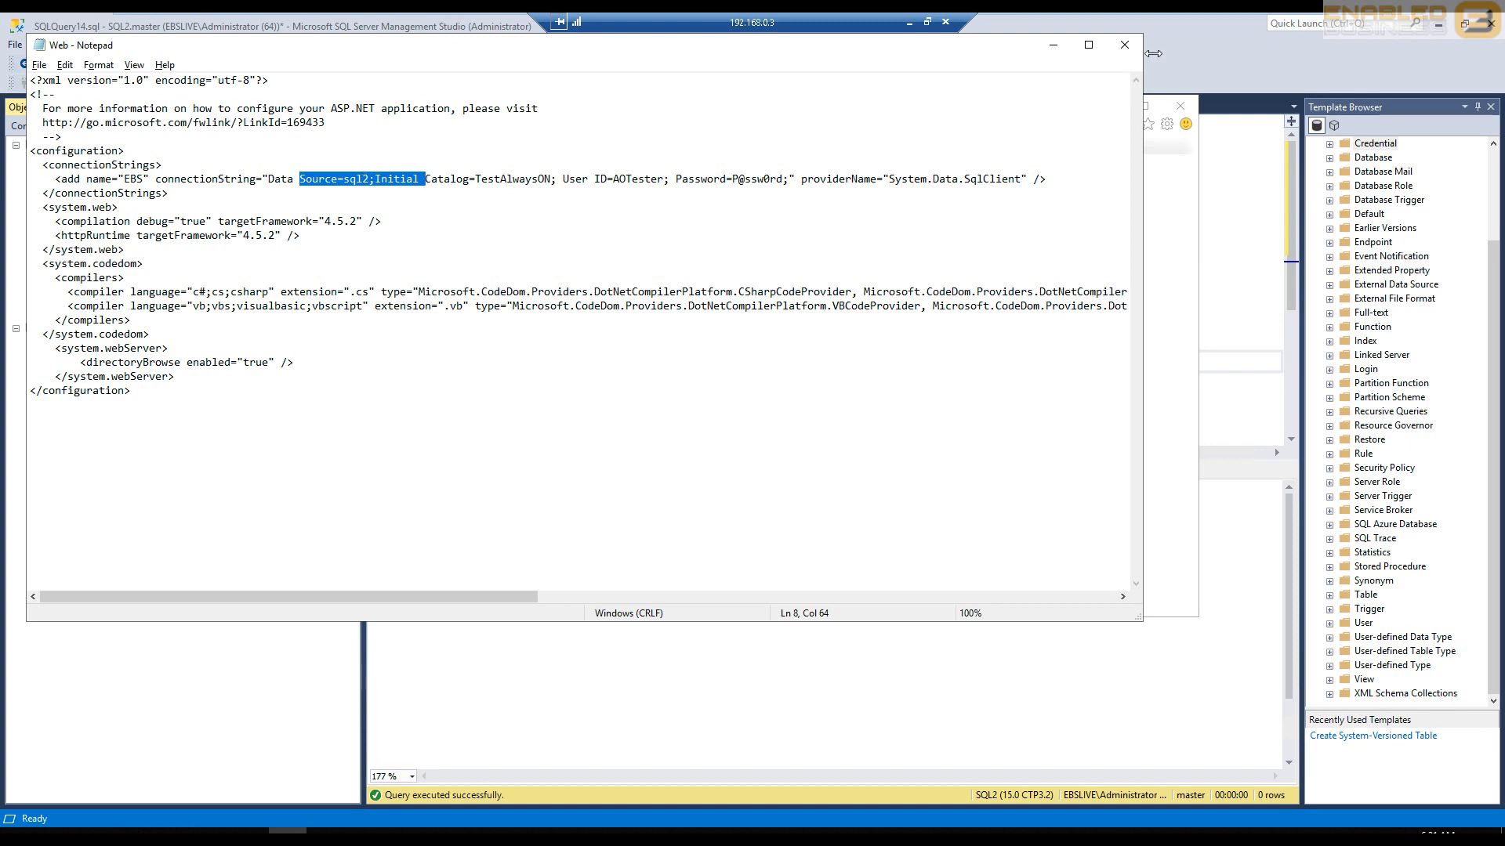
pyautogui.click(1054, 45)
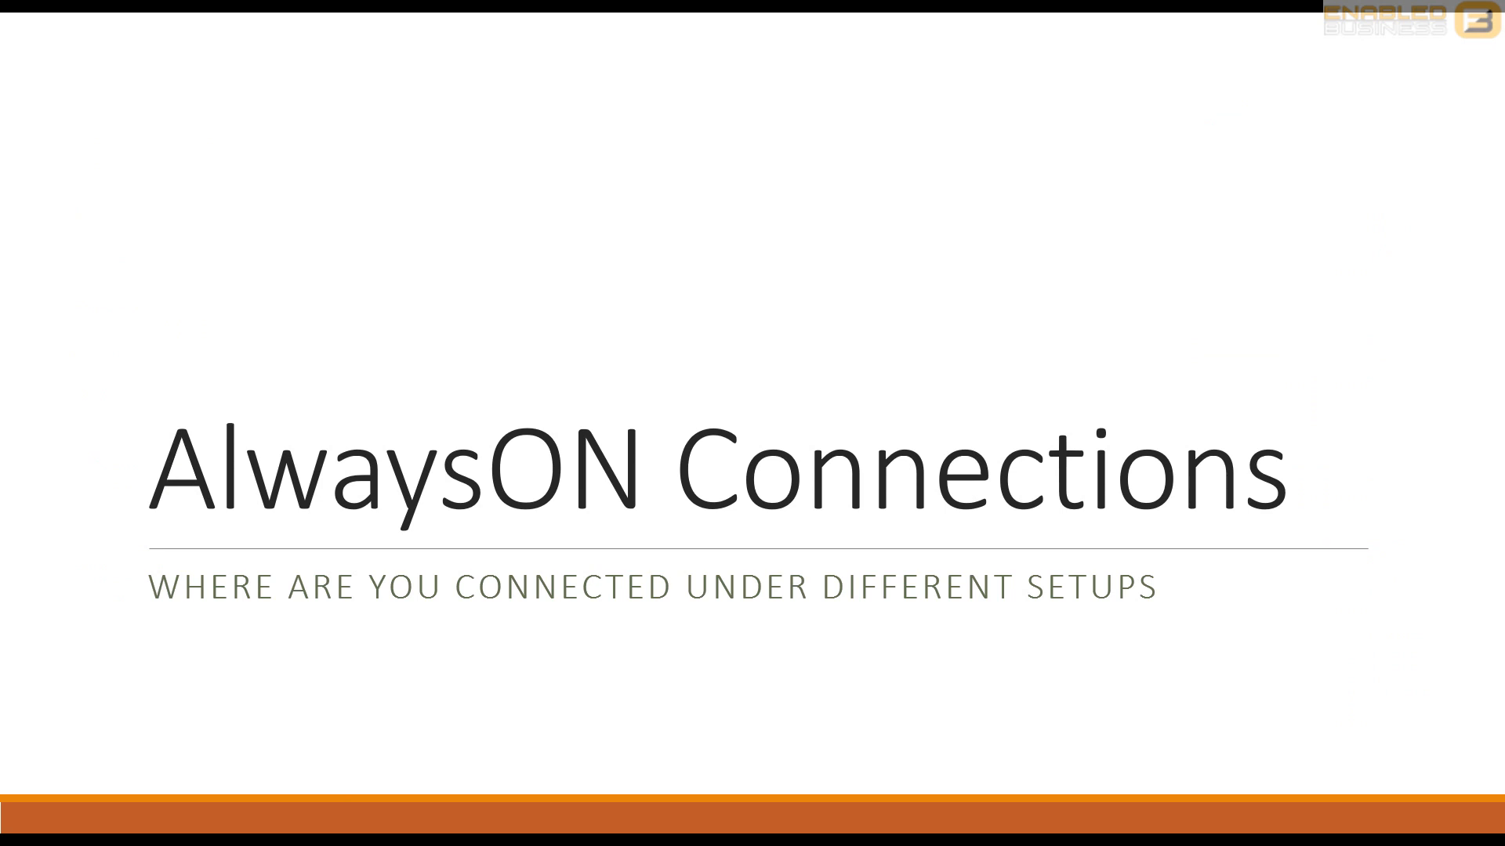
pyautogui.press('Right')
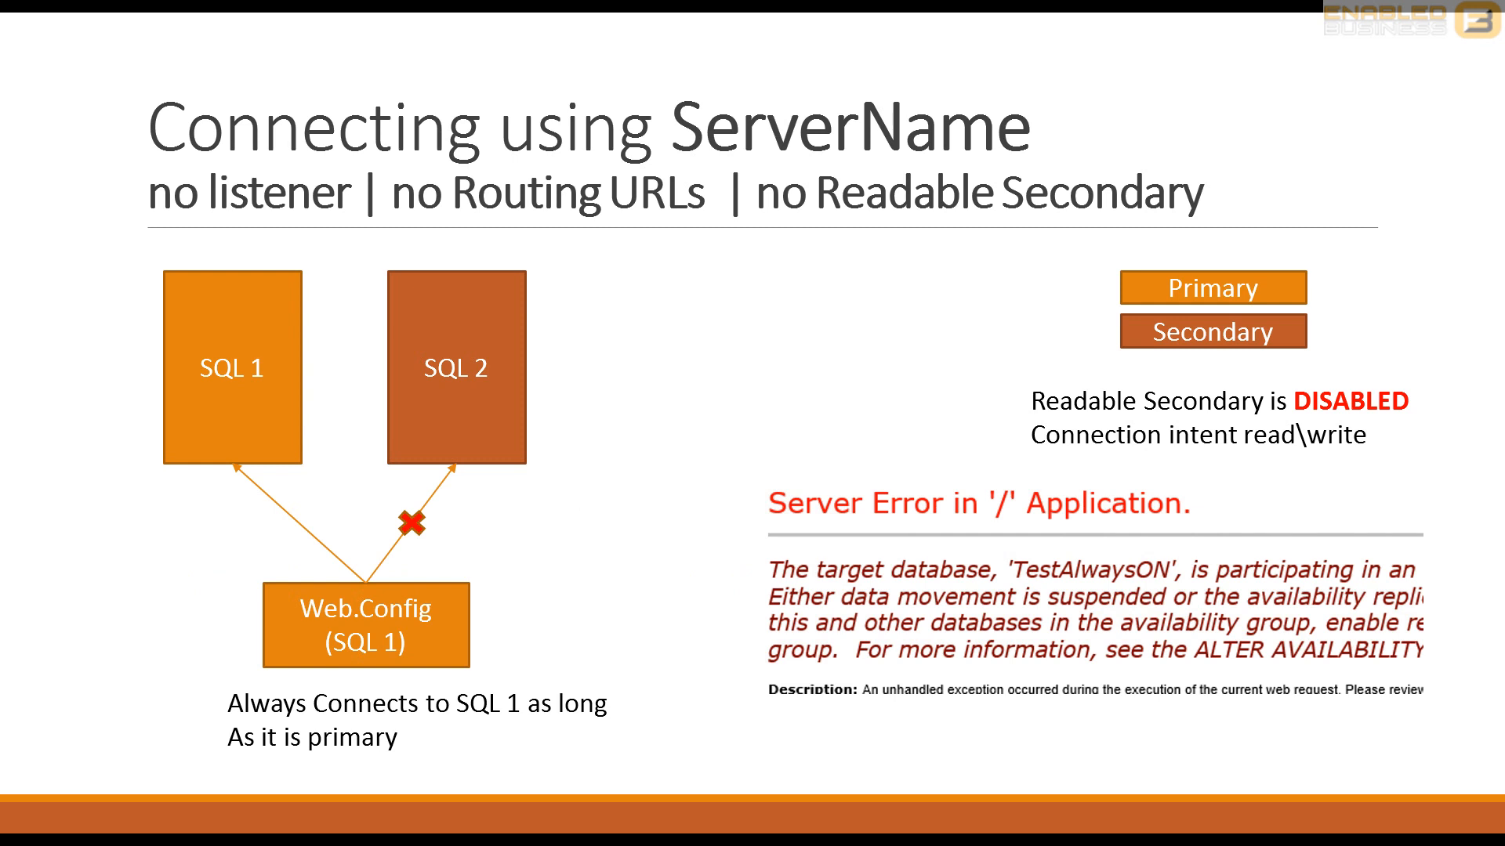
pyautogui.press('Right')
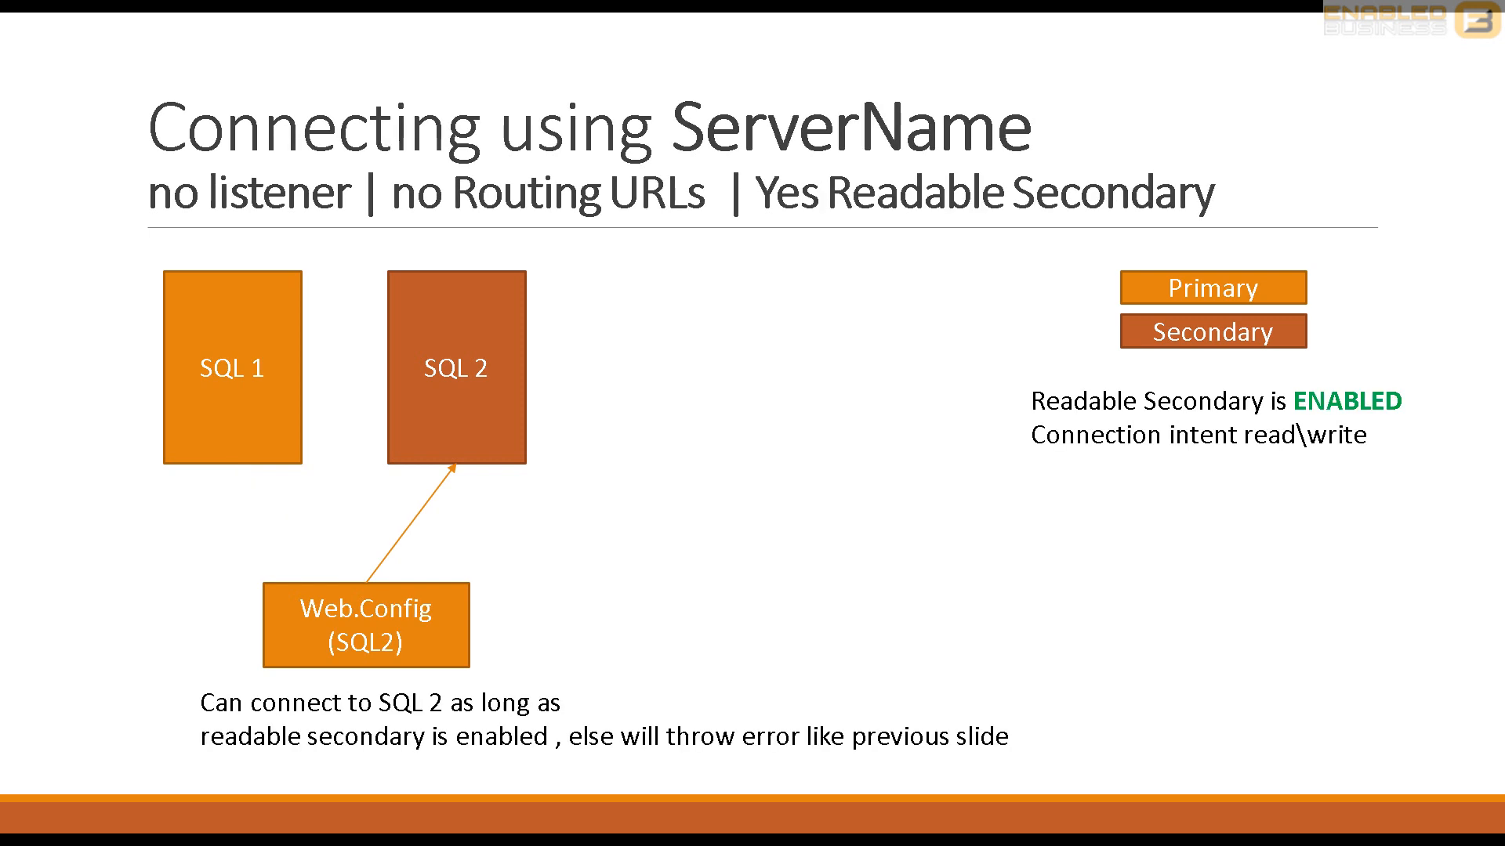